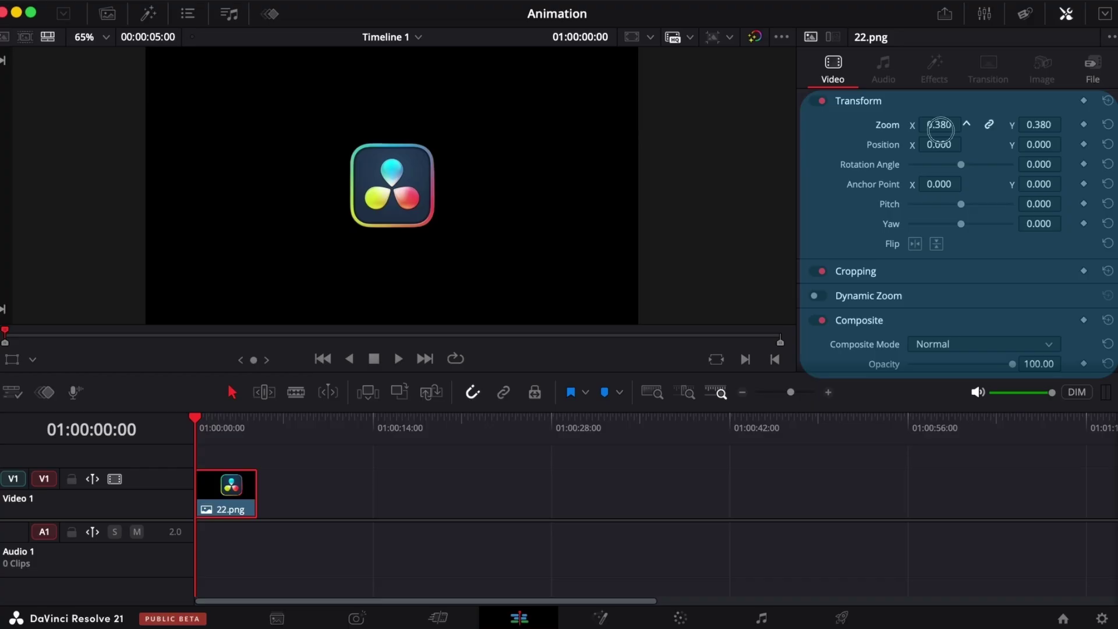
Set the 22.png clip's linked Zoom X and Y to 0.400.
drag(940, 129, 947, 129)
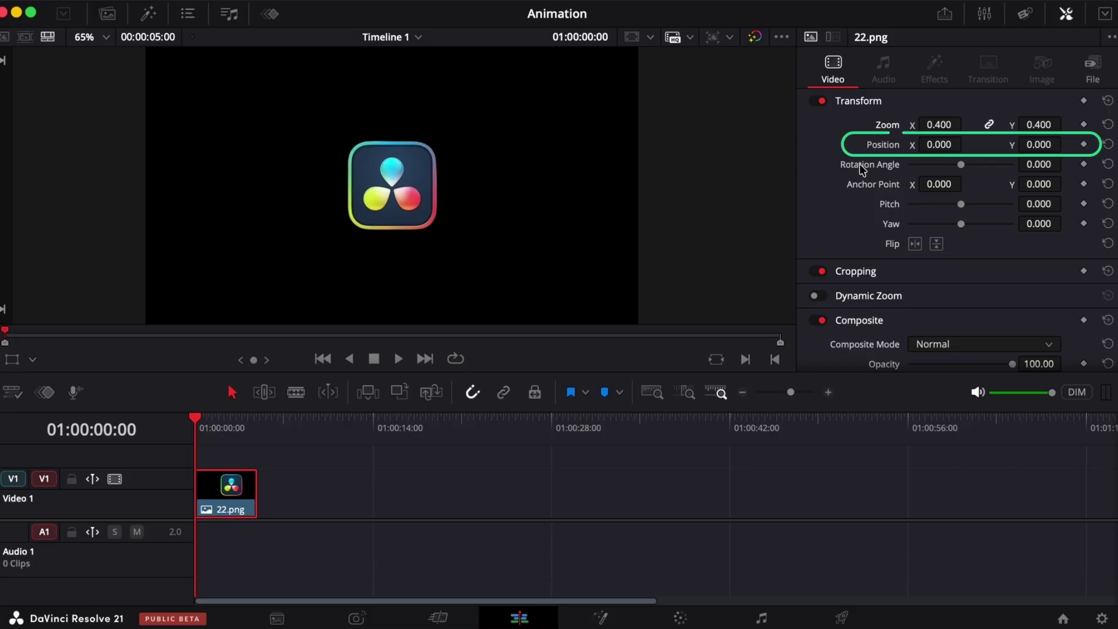
Try shifting the logo with the Position values, and reset Position to its default.
click(937, 144)
text(974)
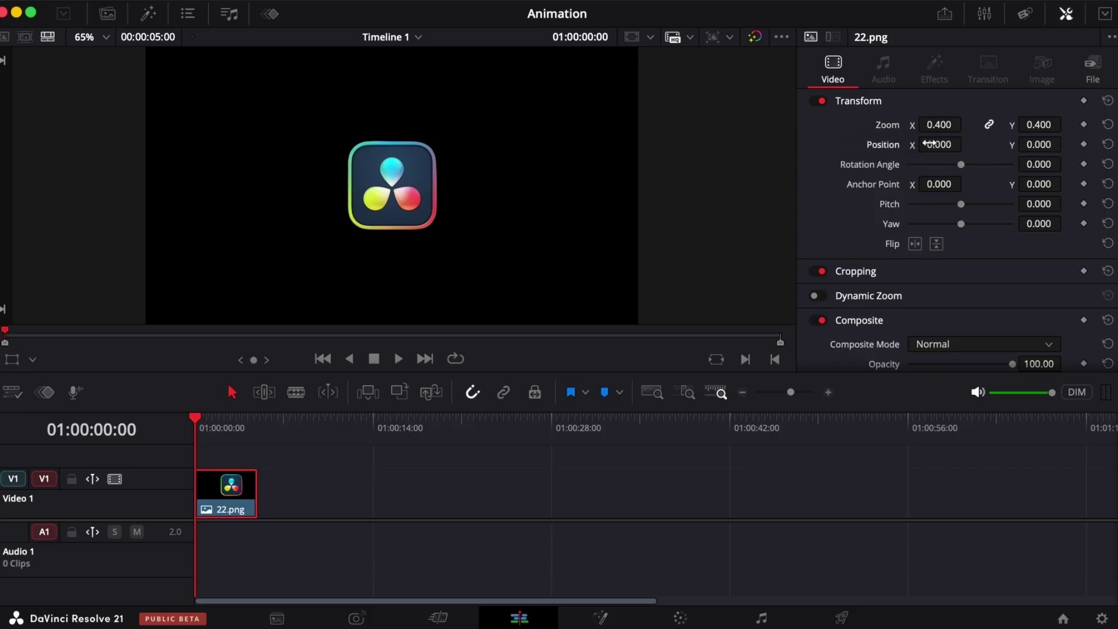
key(Return)
drag(559, 332, 469, 361)
double_click(886, 145)
double_click(884, 145)
Try moving the logo in the viewer with the Transform overlay, reset its Position, and switch the overlay off.
click(29, 361)
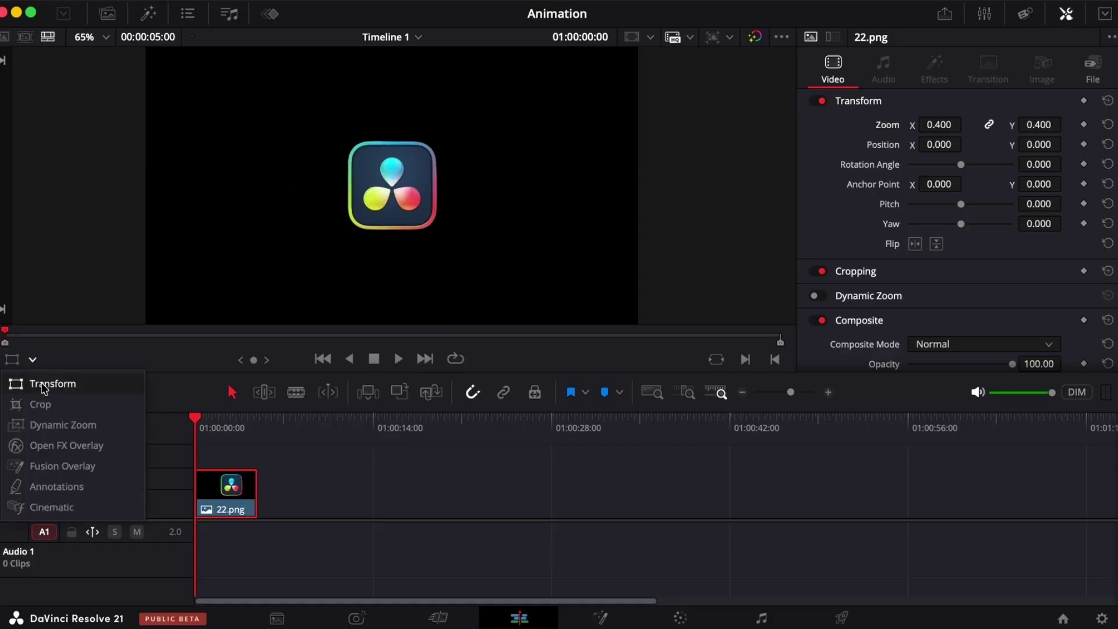
click(47, 384)
drag(399, 176, 319, 198)
double_click(889, 146)
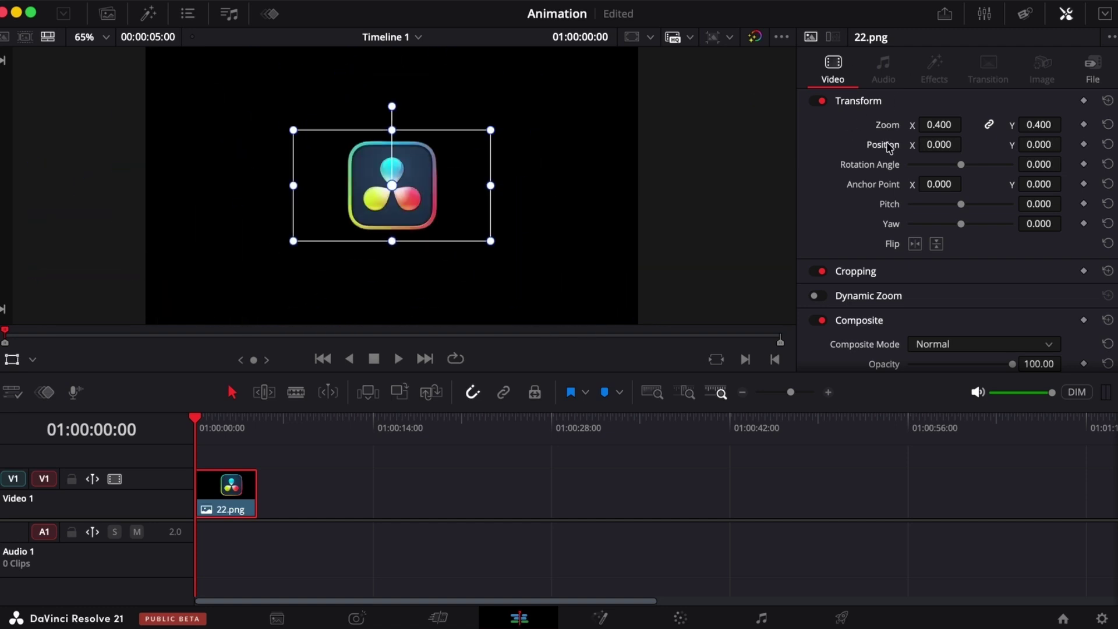
click(13, 360)
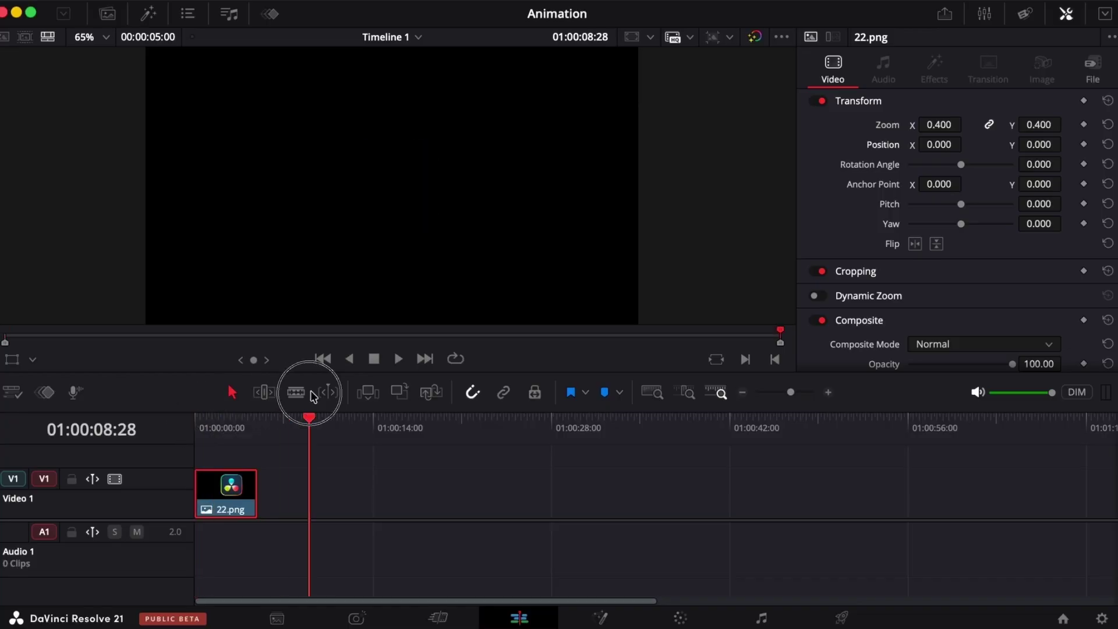
At the clip's first frame, add a Position keyframe and set Position X to -1142 so the logo starts off-screen.
drag(221, 452, 171, 439)
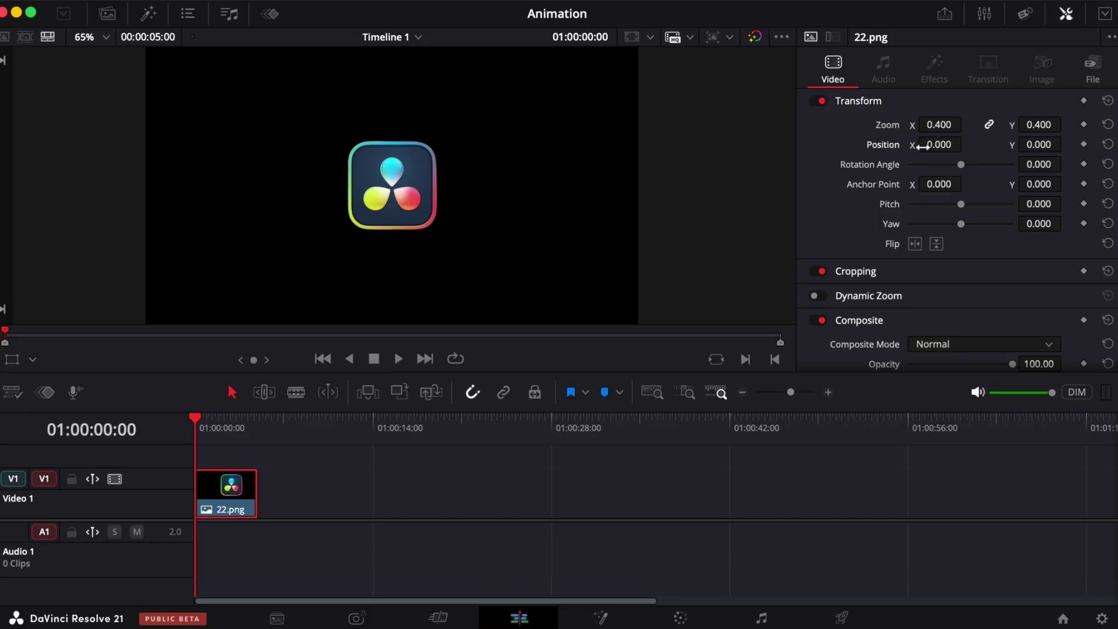
click(1083, 144)
click(1083, 144)
click(1083, 145)
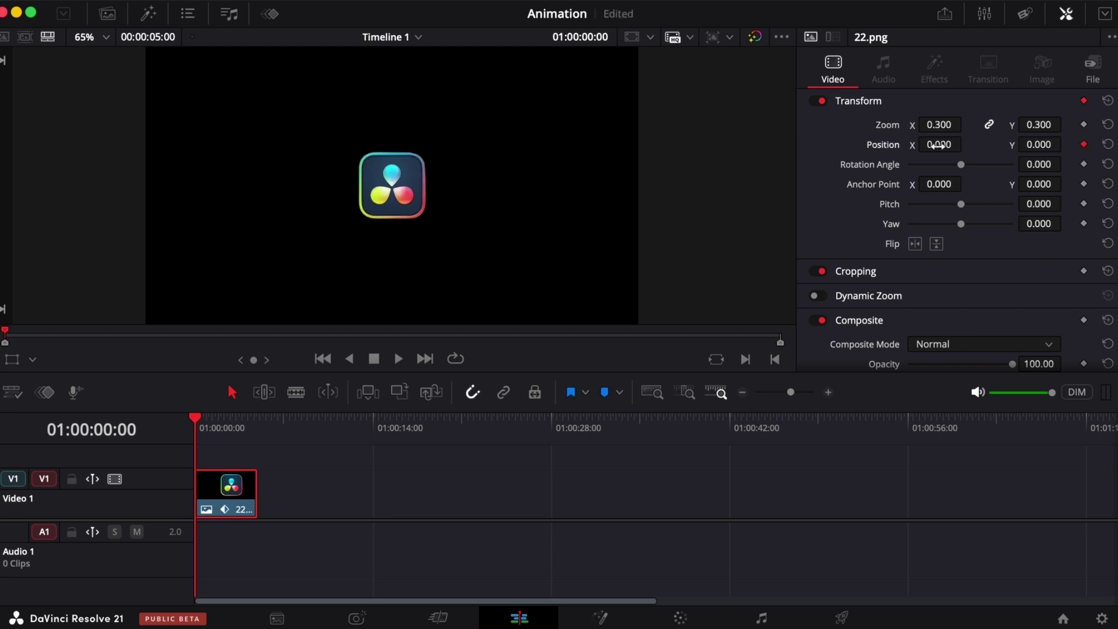
drag(937, 144, 33, 304)
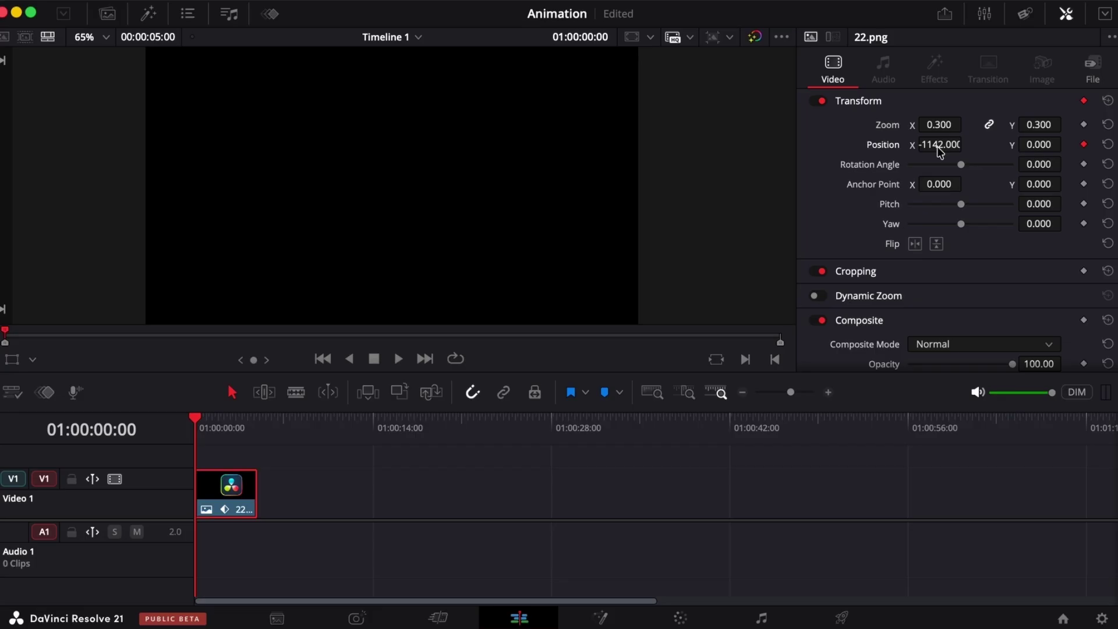
Advance the playhead to 01:00:01:00 and bring Position X to 0 to create the second keyframe.
key(shift+period)
key(shift+Right)
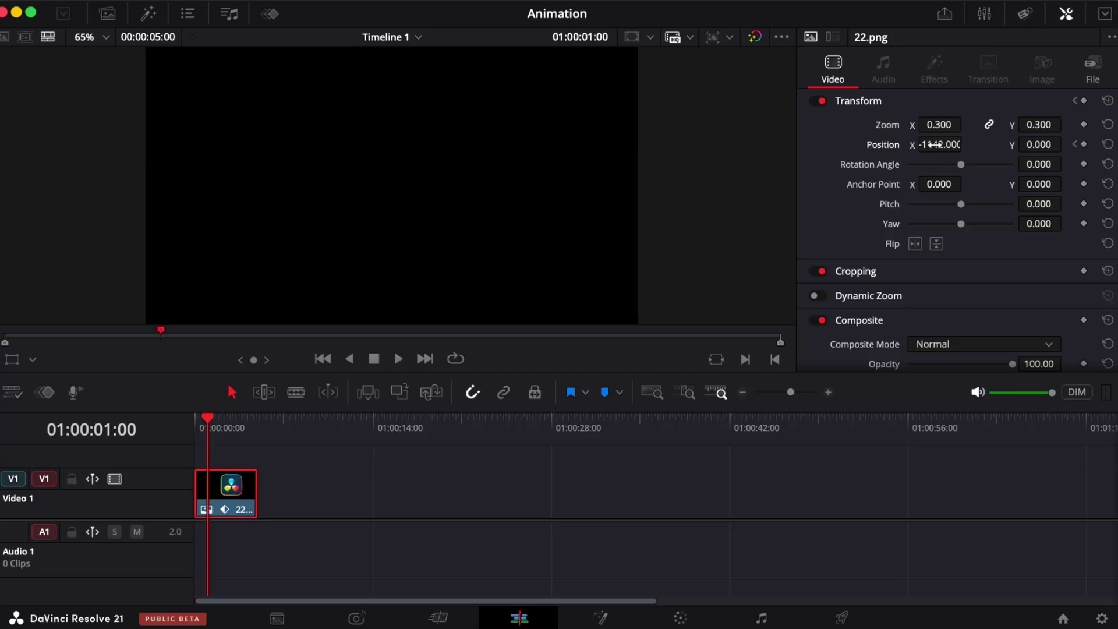
drag(936, 145, 724, 305)
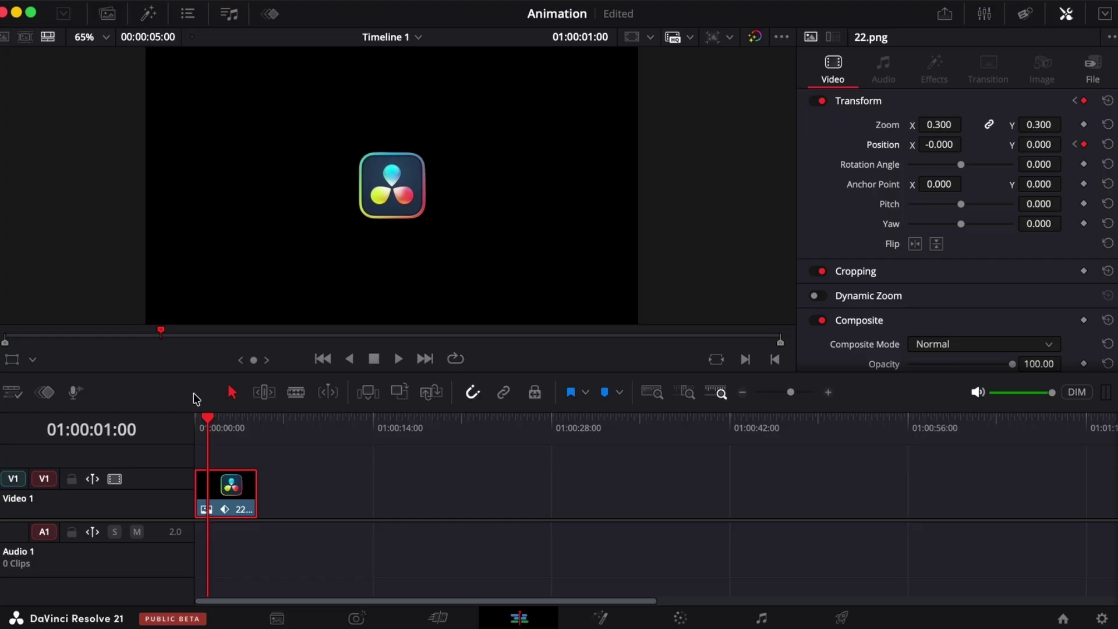
Play the logo's slide-in from the start several times and step between its two Position keyframes.
drag(219, 418, 182, 425)
key(space)
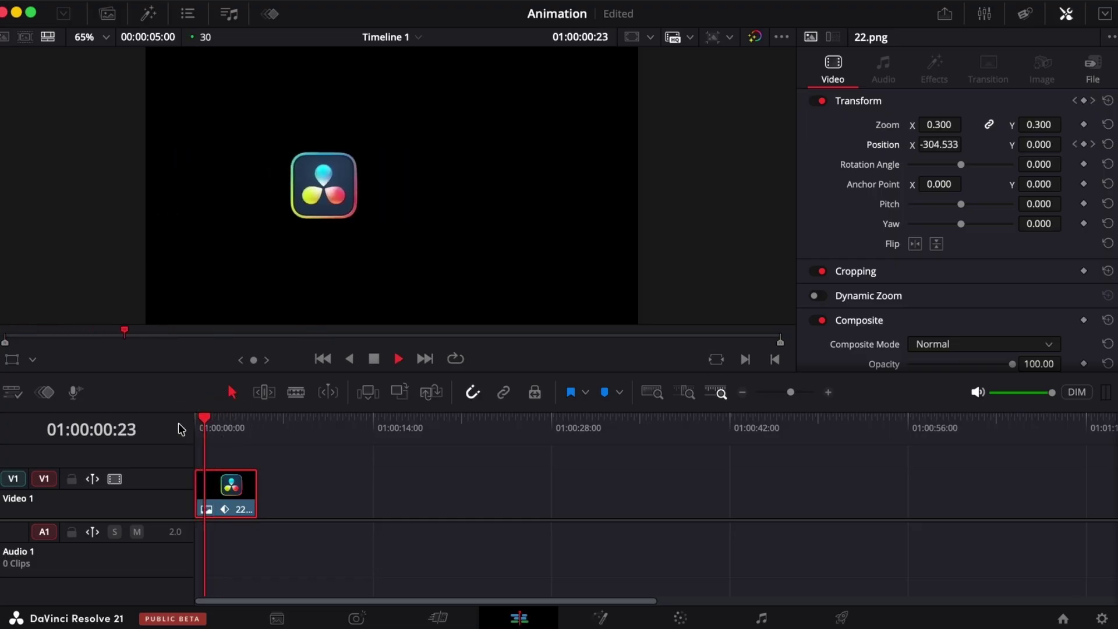
click(196, 418)
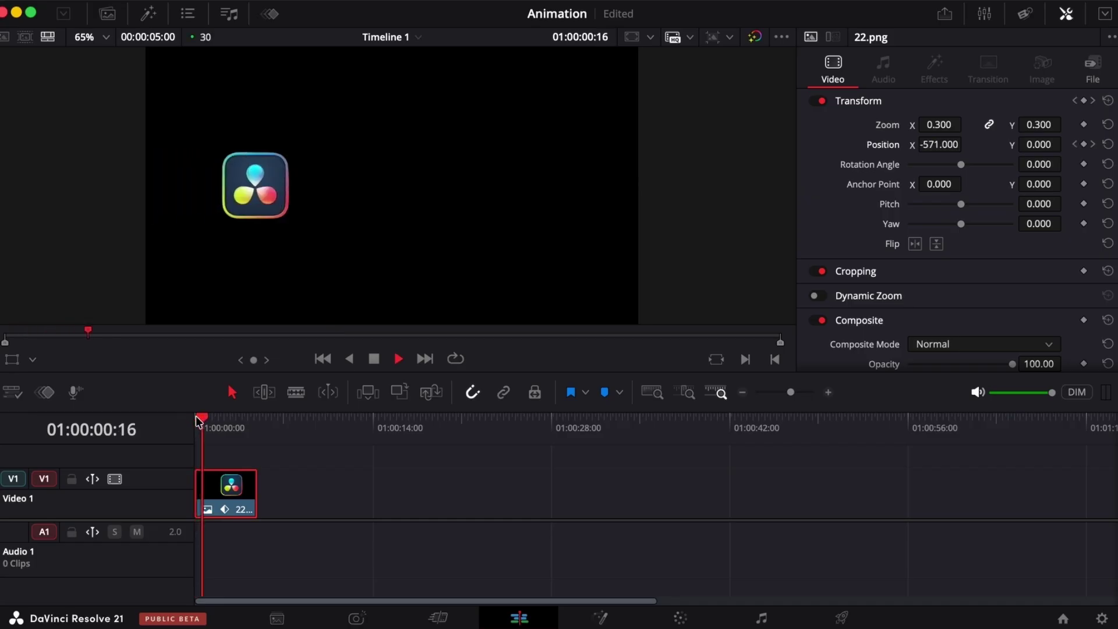
click(196, 418)
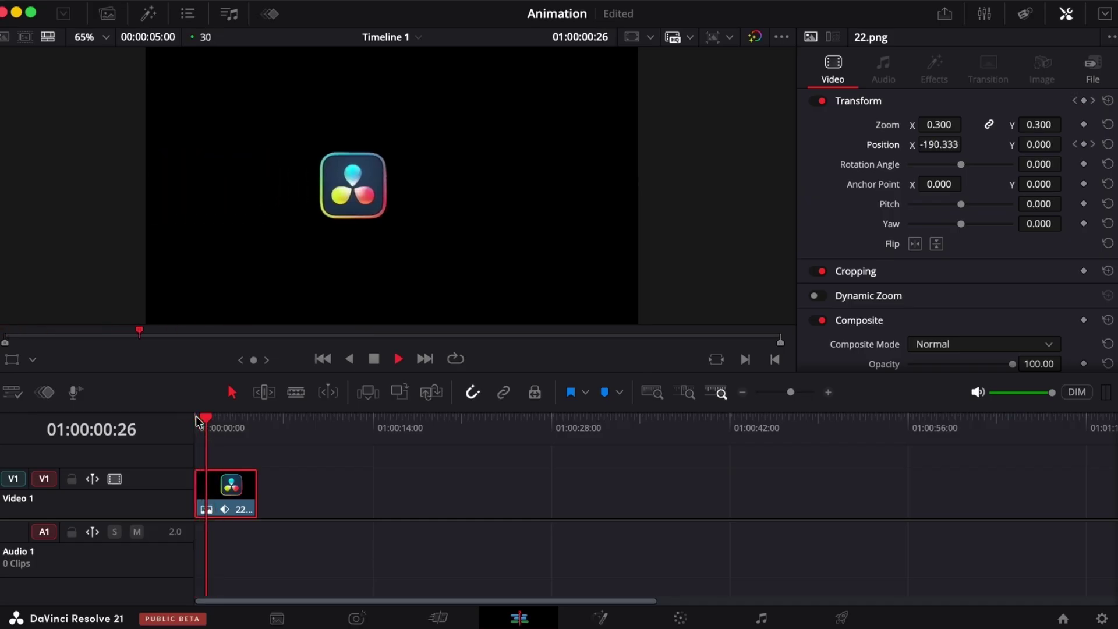
click(196, 418)
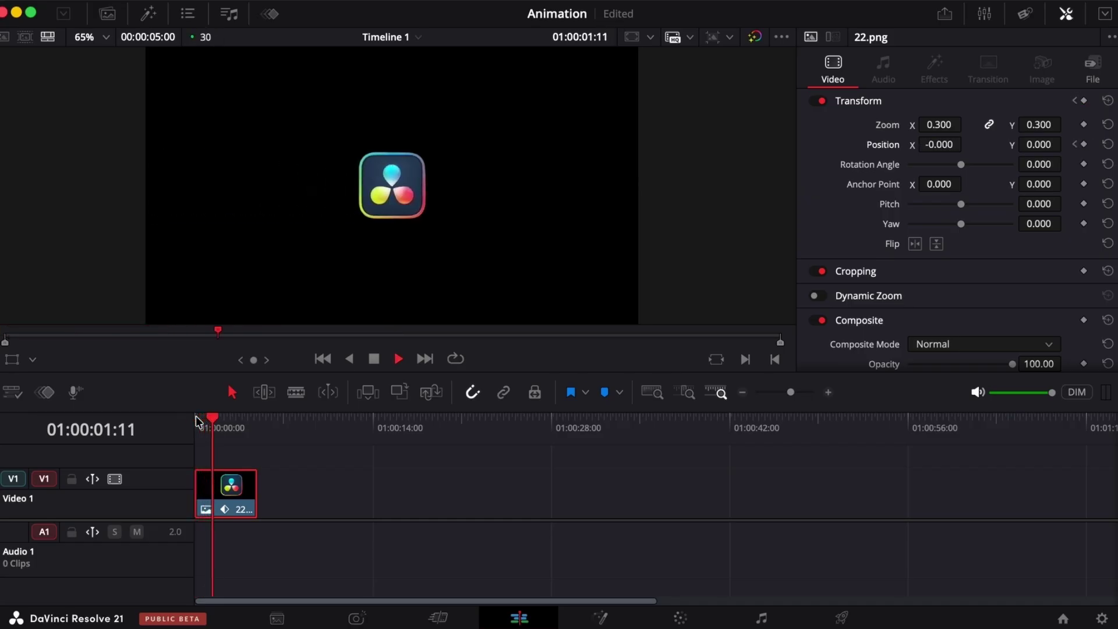
click(196, 418)
click(196, 418)
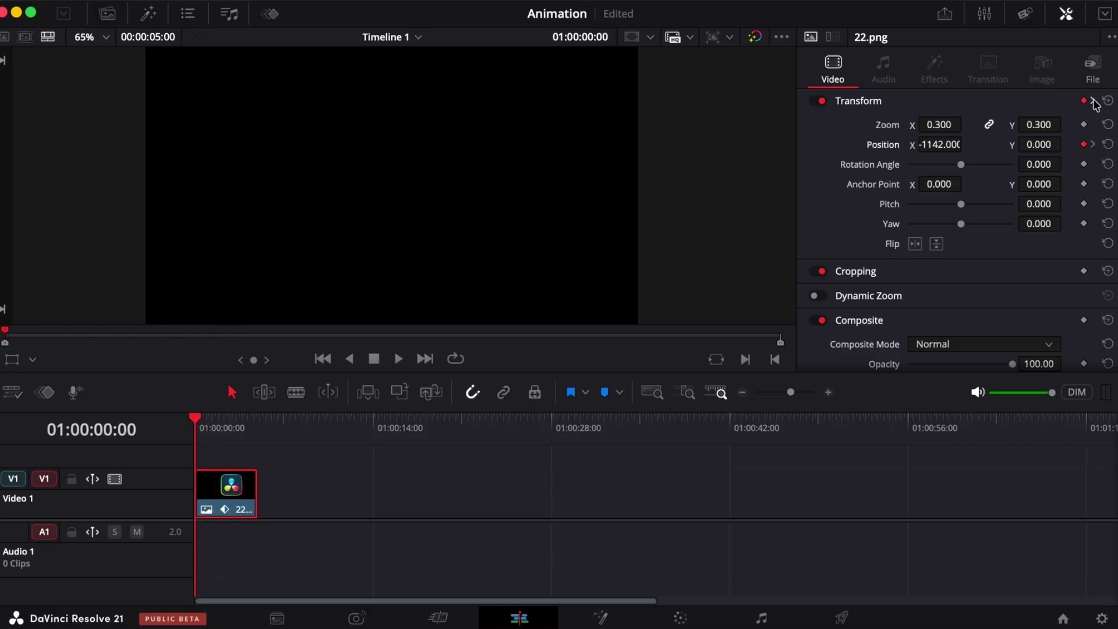
click(1094, 101)
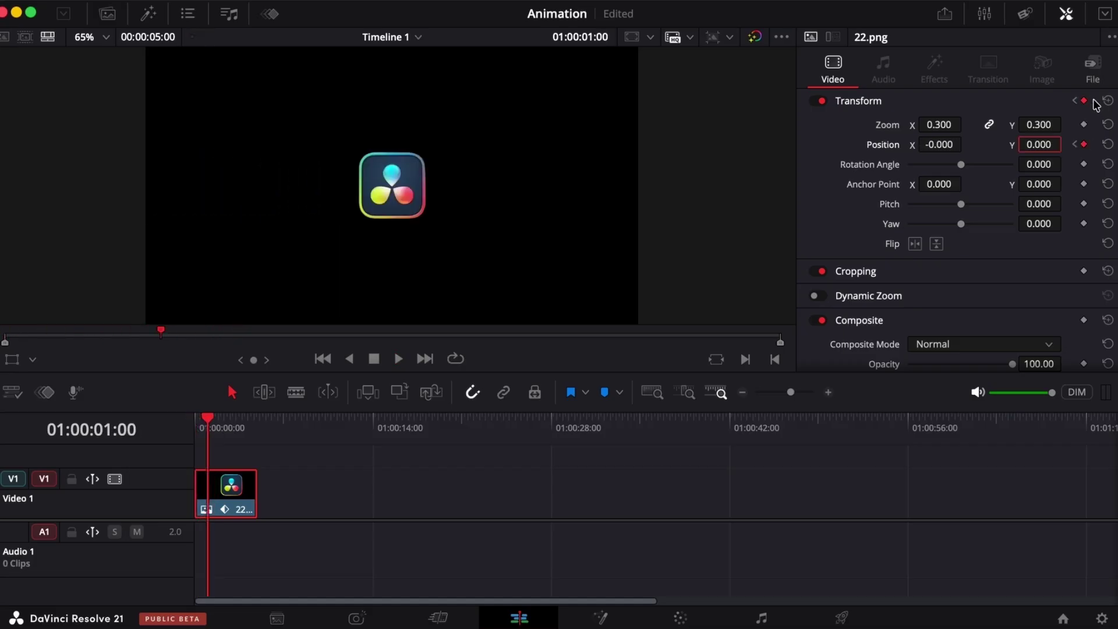
click(1076, 102)
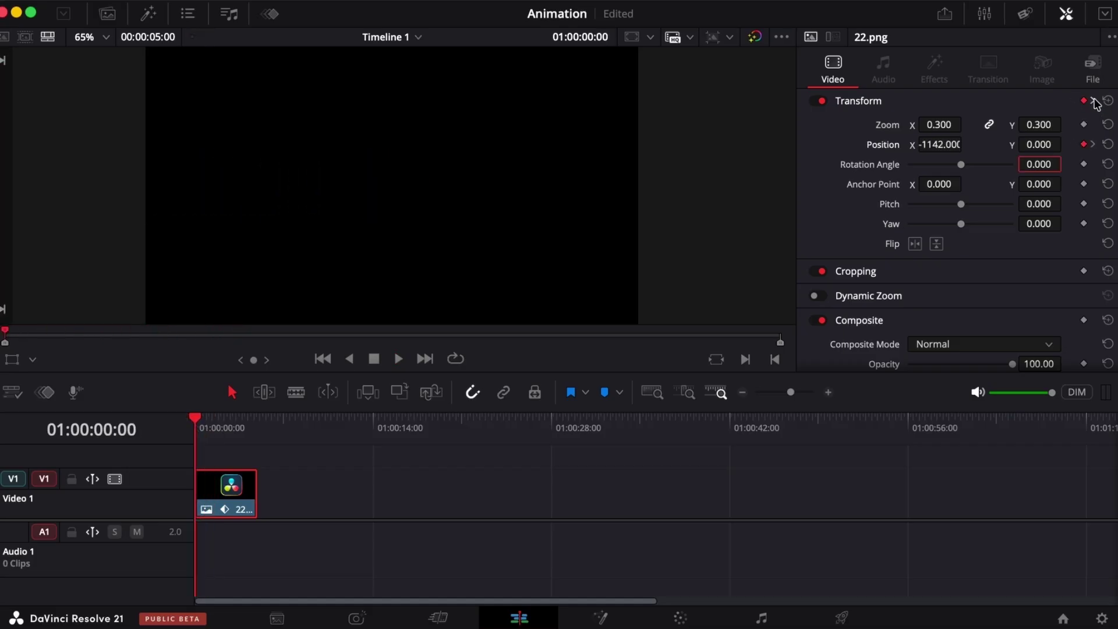
click(1093, 101)
click(1076, 102)
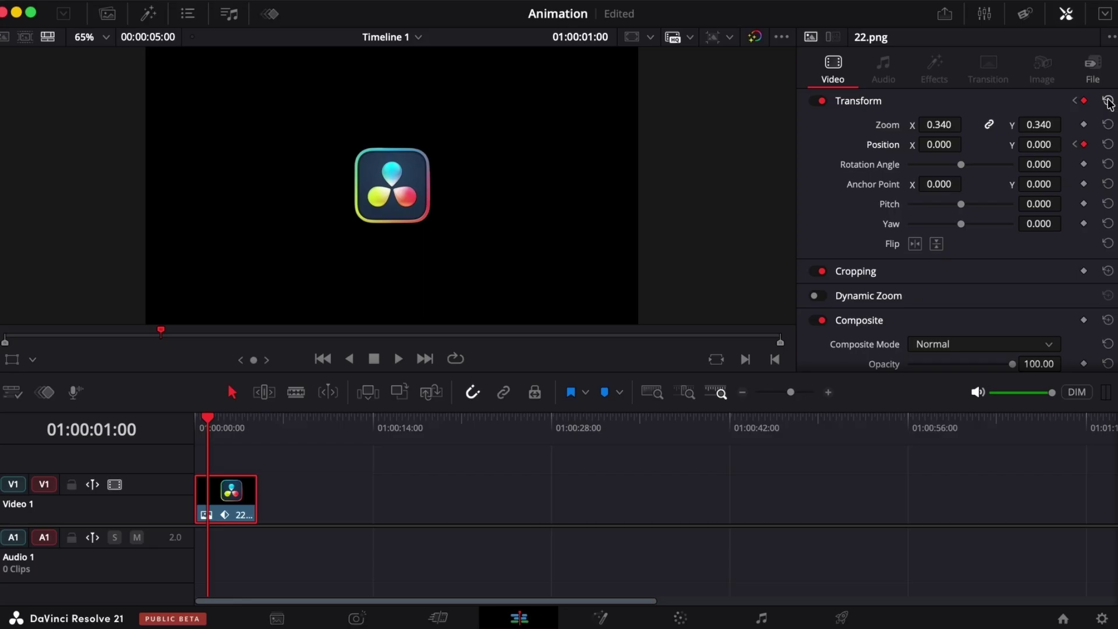
Try resetting the clip's Position parameter.
click(1108, 145)
key(super+s)
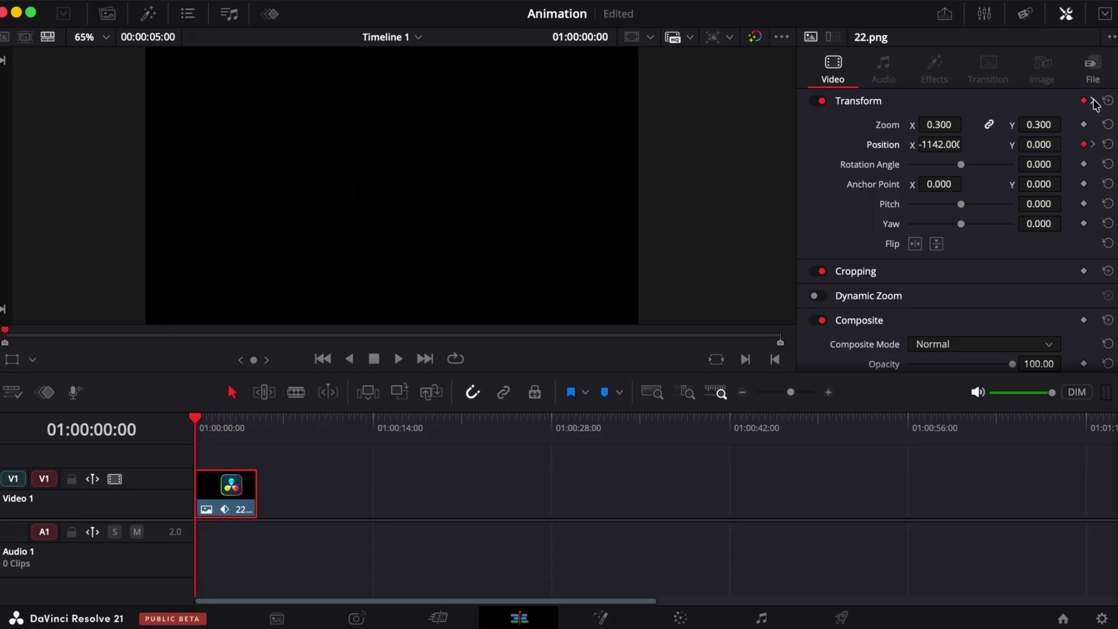
Jump back and forth between the Position keyframes, ending on the one at 01:00:01:00.
click(1093, 101)
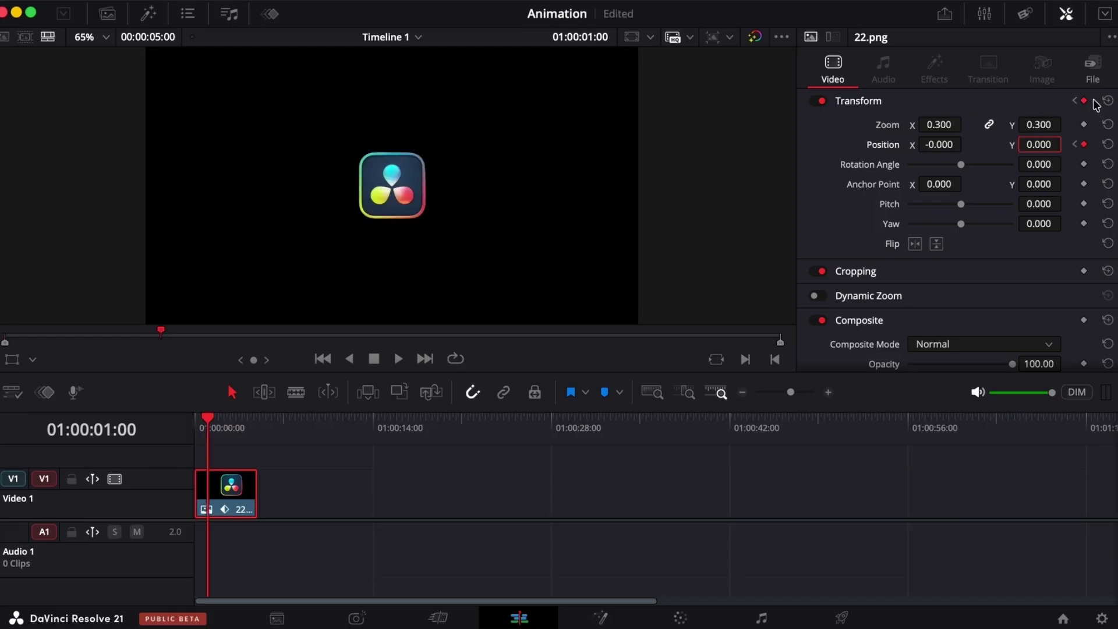
click(1076, 100)
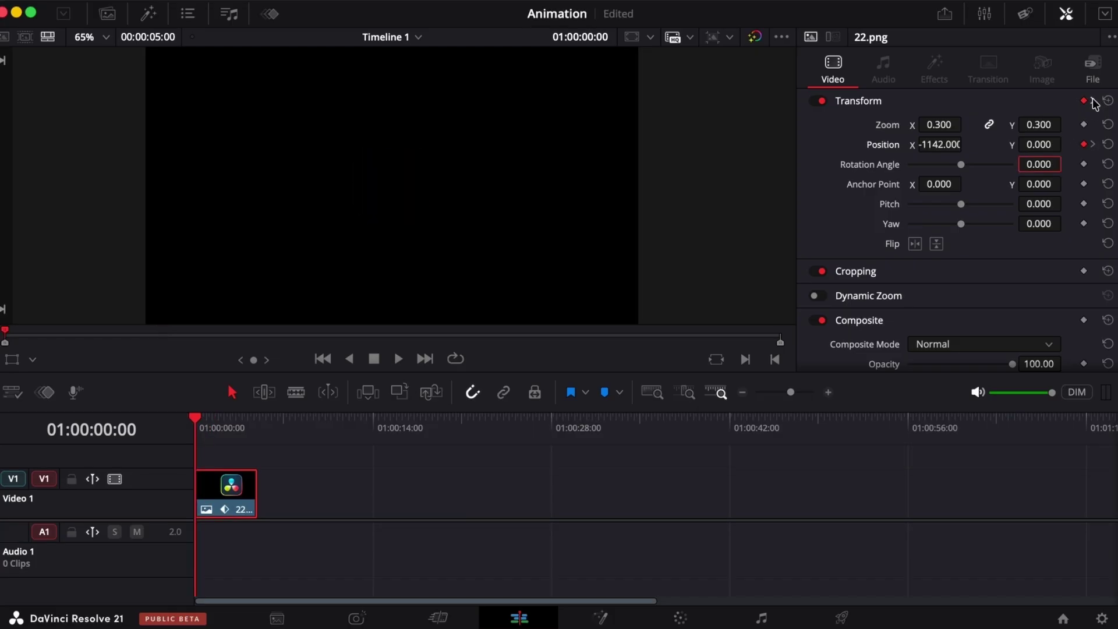
click(1093, 100)
click(1078, 101)
click(1093, 101)
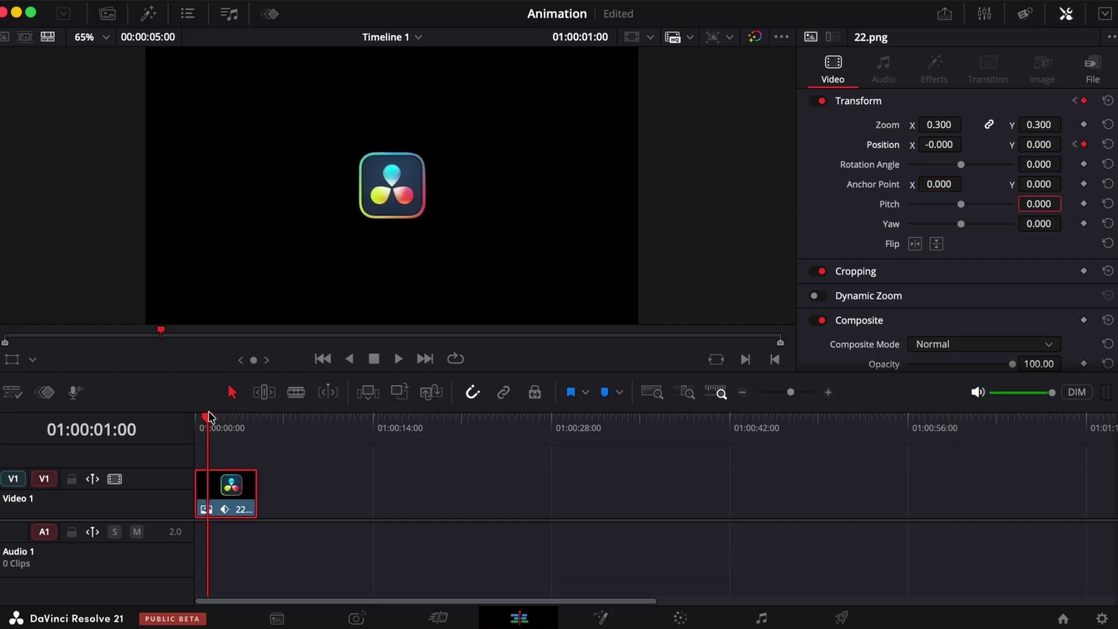
Move the playhead to 01:00:03:08 and set Position Y to 389 to keyframe the logo's upward move.
drag(209, 417, 238, 425)
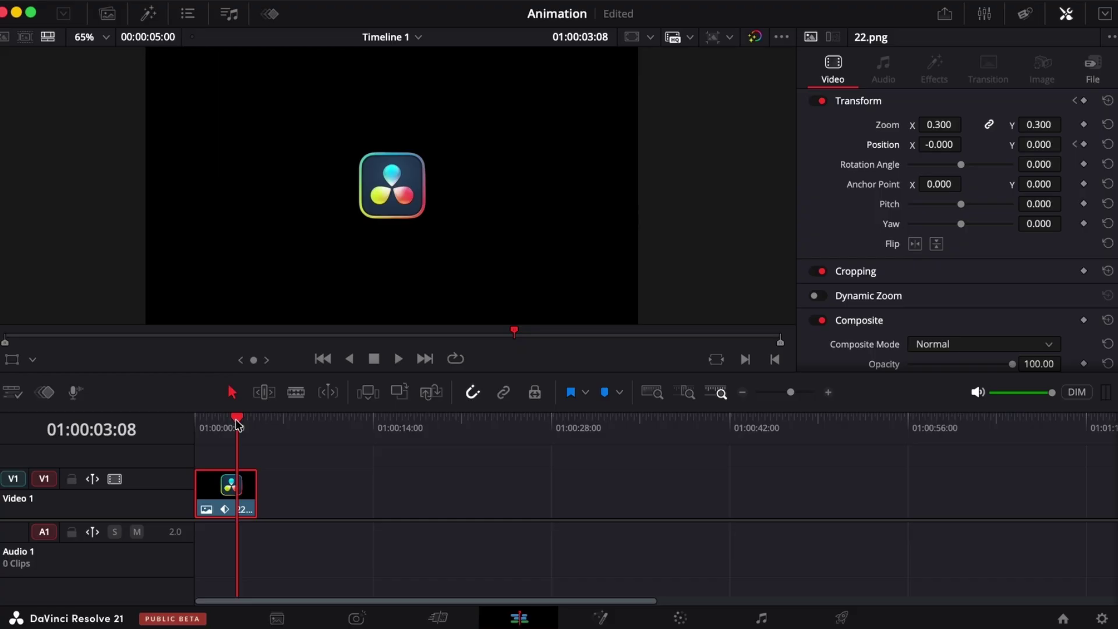
click(1040, 145)
text(115)
key(Return)
drag(559, 331, 775, 296)
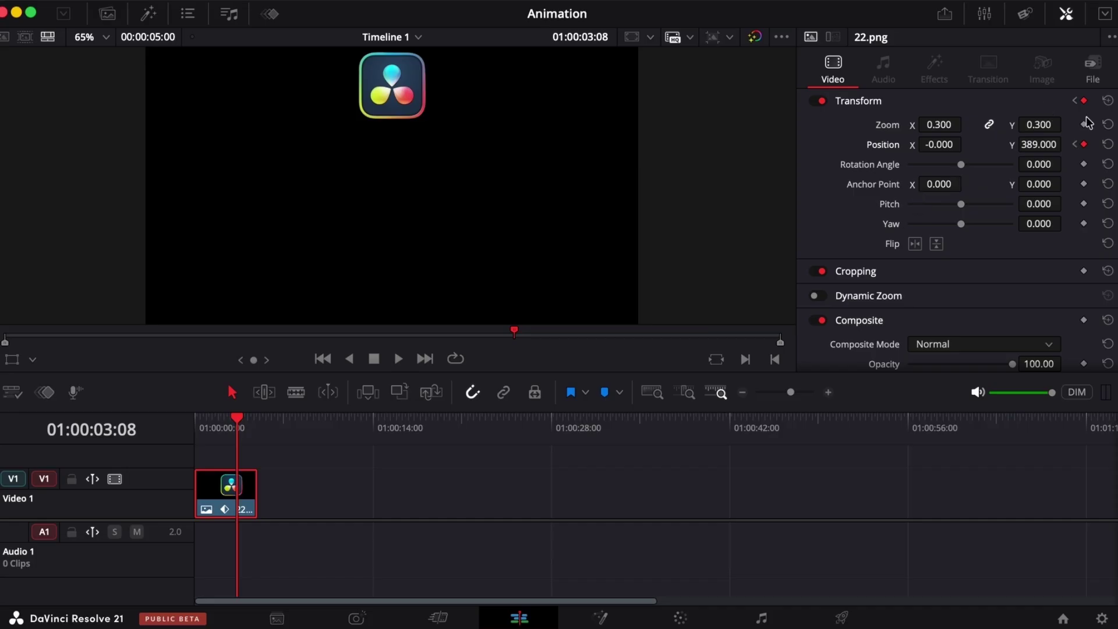
Return to the first Position keyframe and play through the logo's horizontal and upward movement.
click(1075, 144)
click(1075, 145)
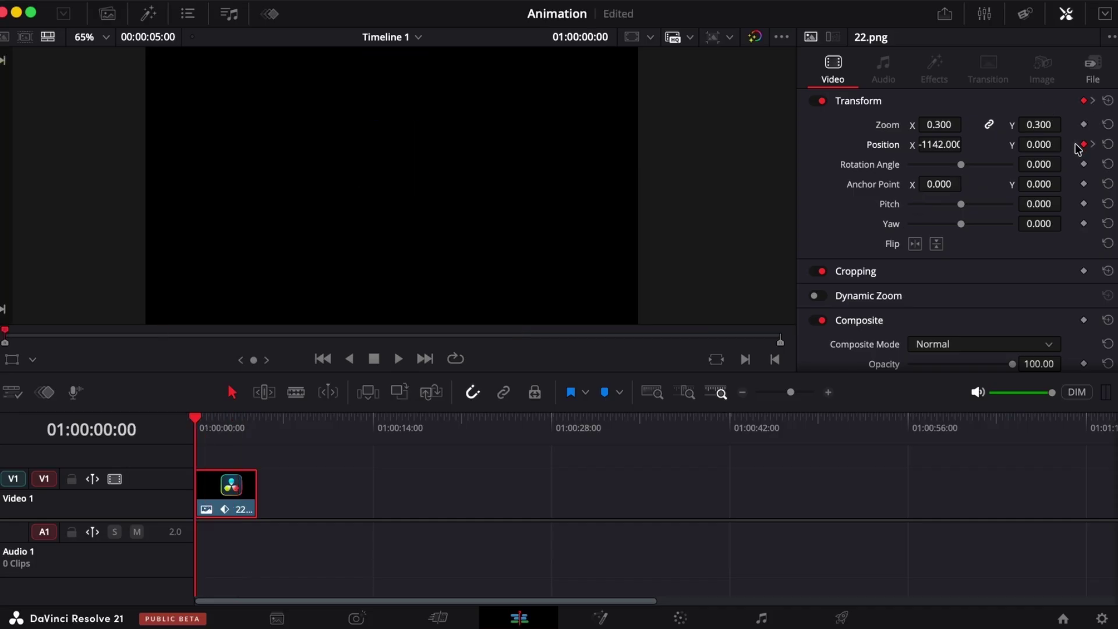
key(space)
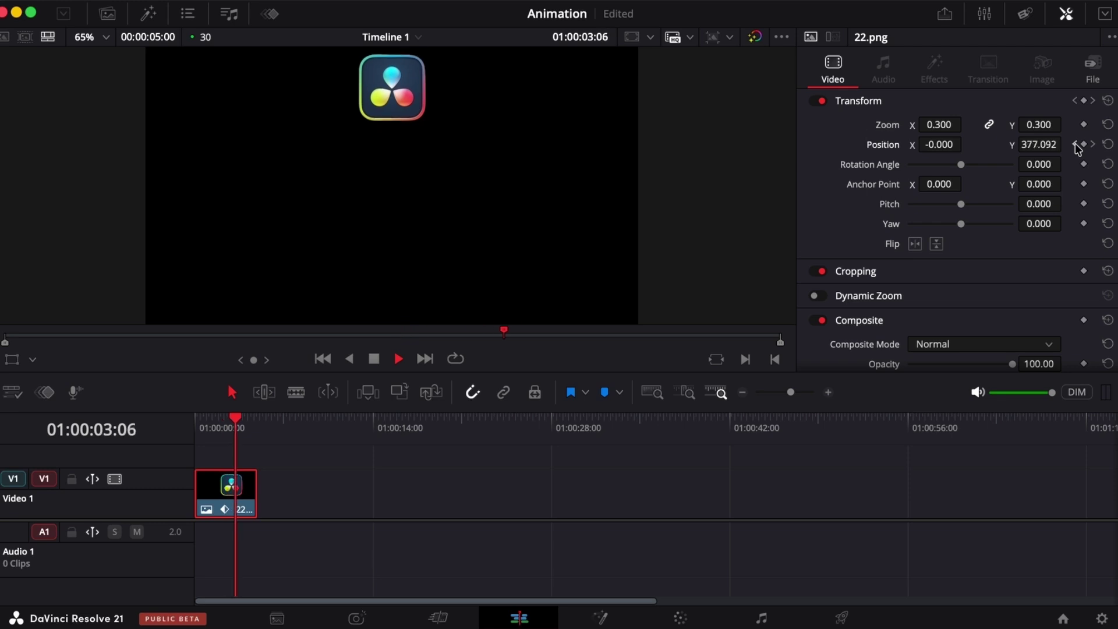
key(space)
click(1076, 144)
key(space)
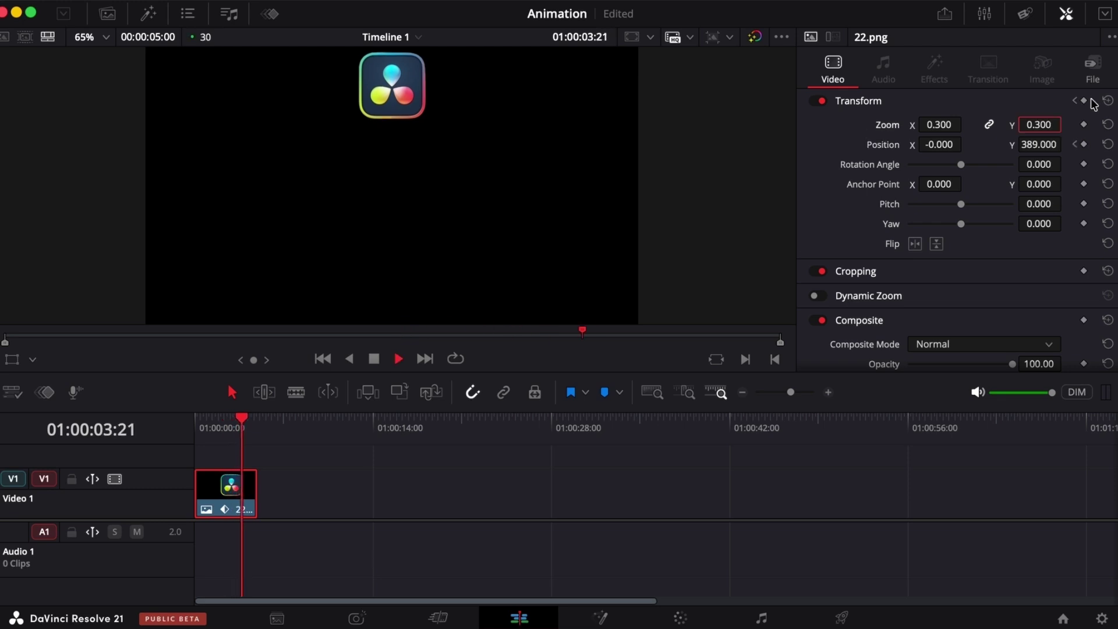
key(space)
key(space)
key(space)
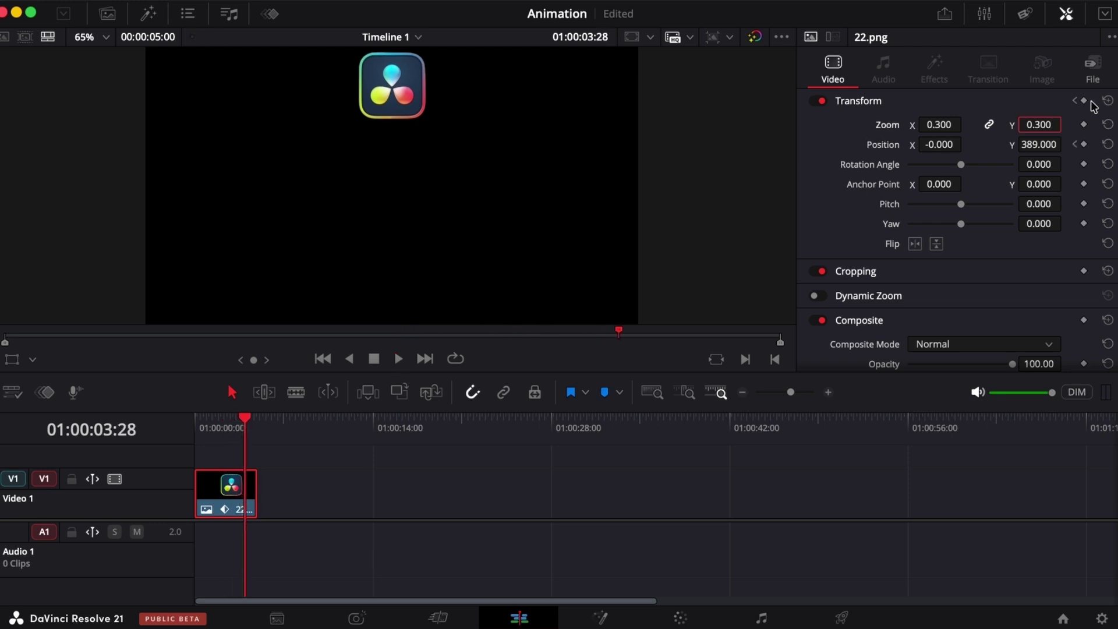
At 01:00:03:28, add keyframes to all Transform parameters and set Anchor Point Y to -821.
click(1084, 101)
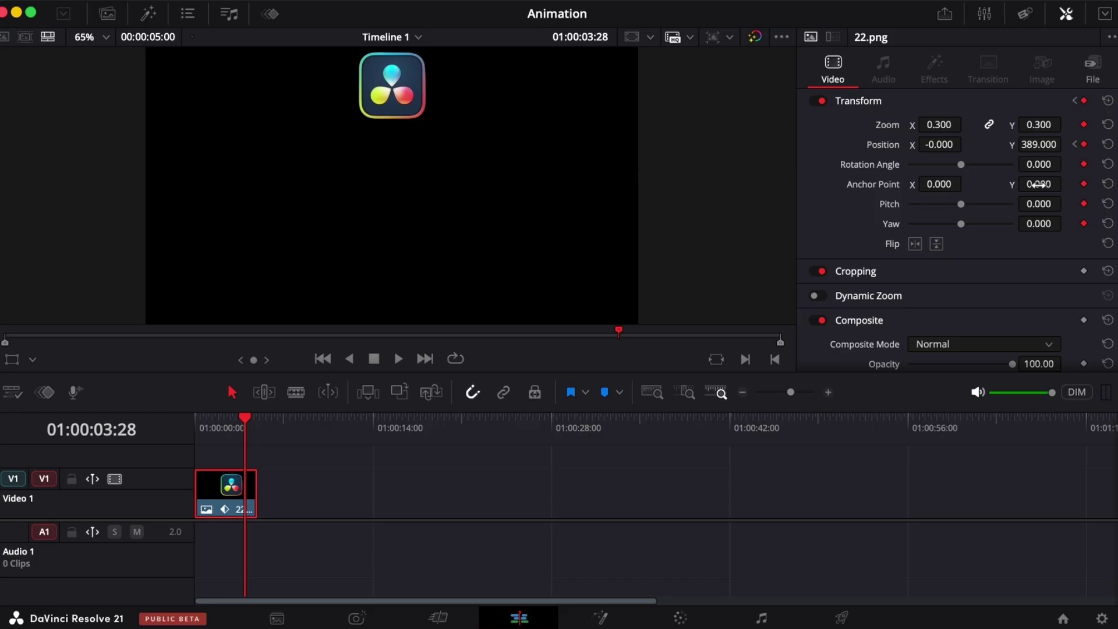
mouse_move(1039, 183)
mouse_down()
mouse_move(801, 253)
mouse_move(409, 428)
mouse_move(1041, 191)
mouse_up()
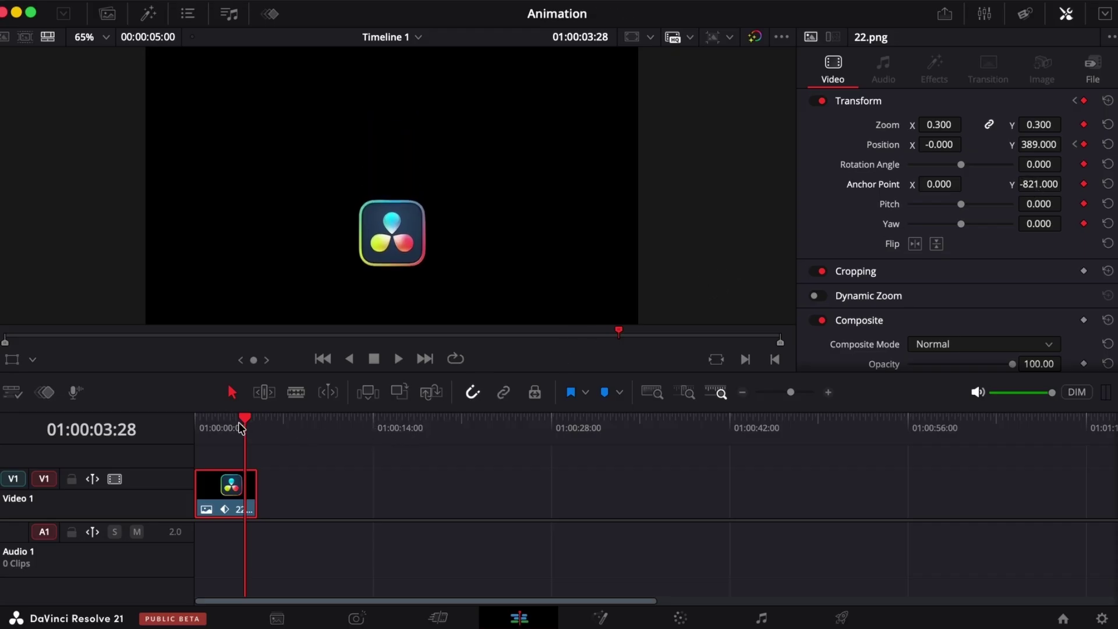
Play the clip repeatedly from its first frame to check the motion with the shifted anchor point.
drag(238, 421, 59, 484)
key(space)
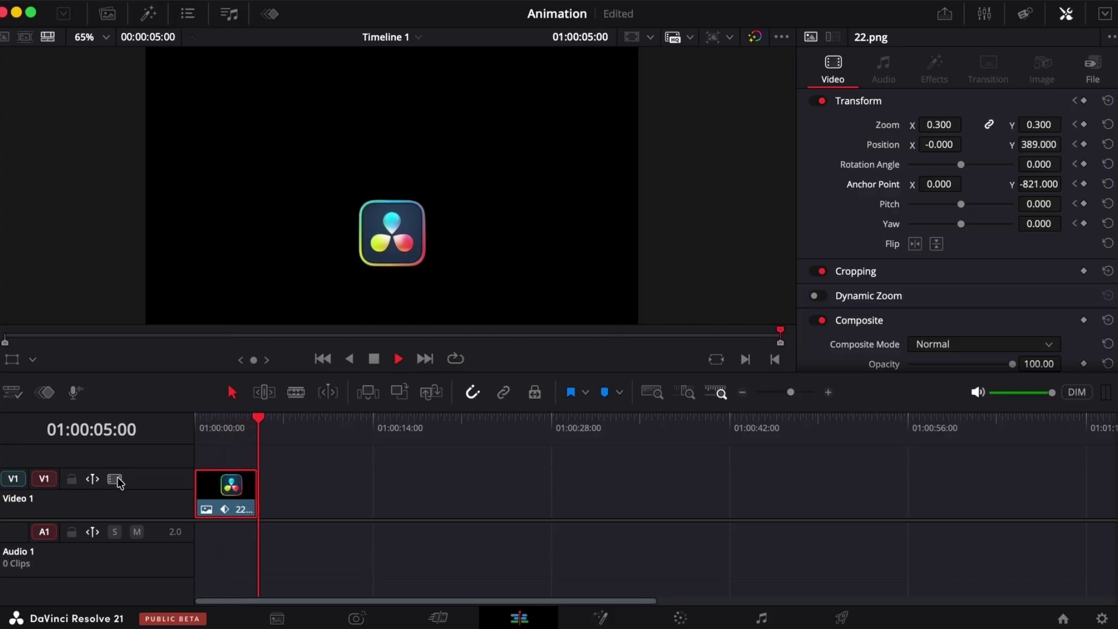
click(197, 426)
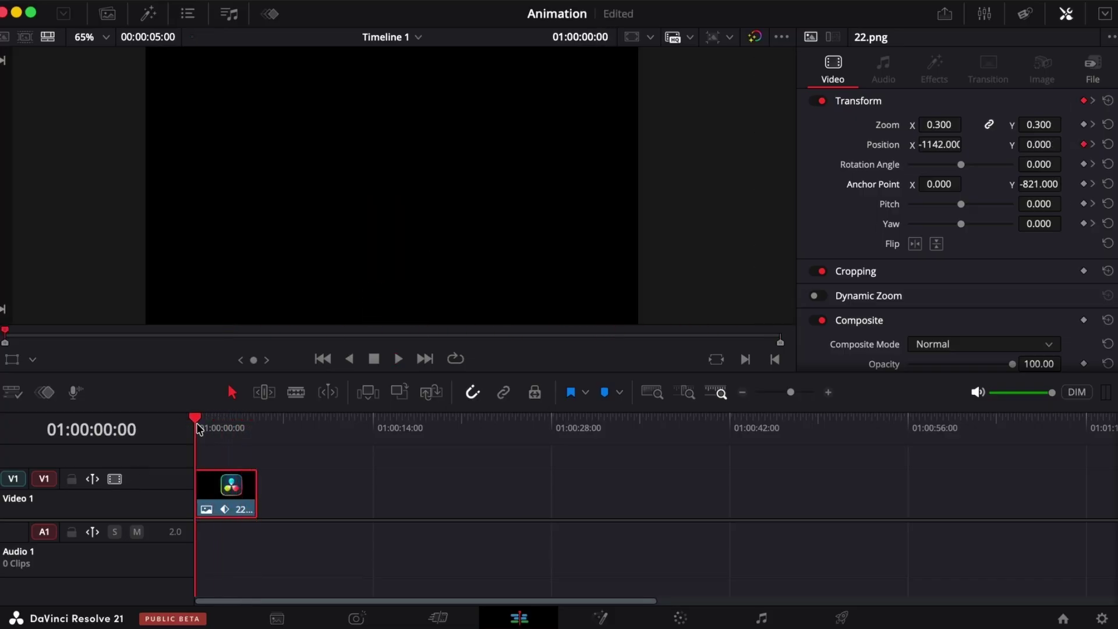
key(space)
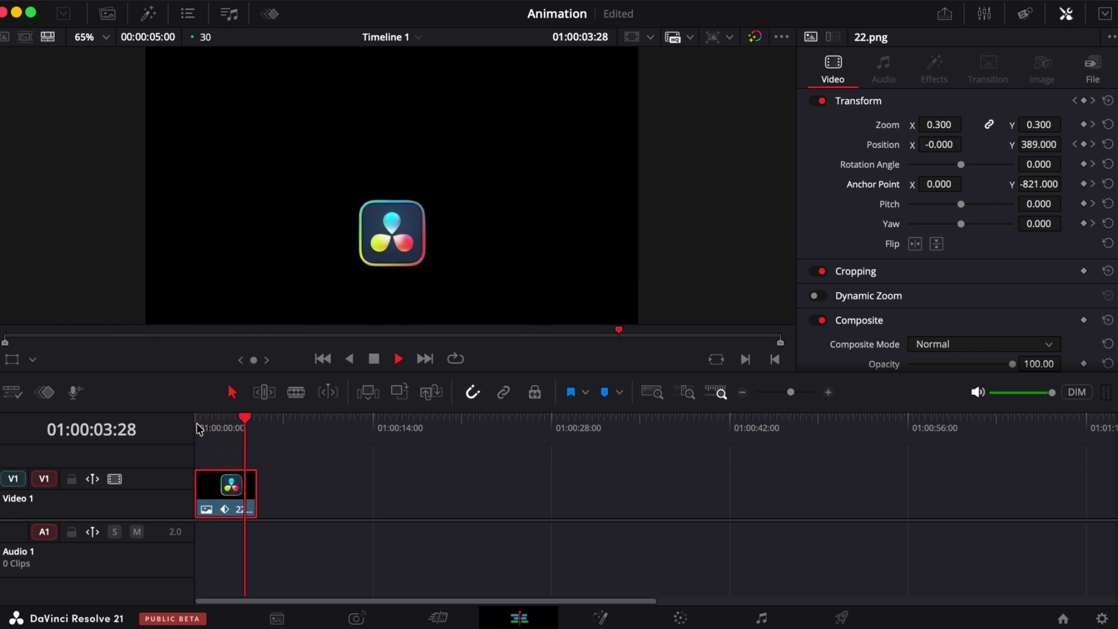
click(198, 426)
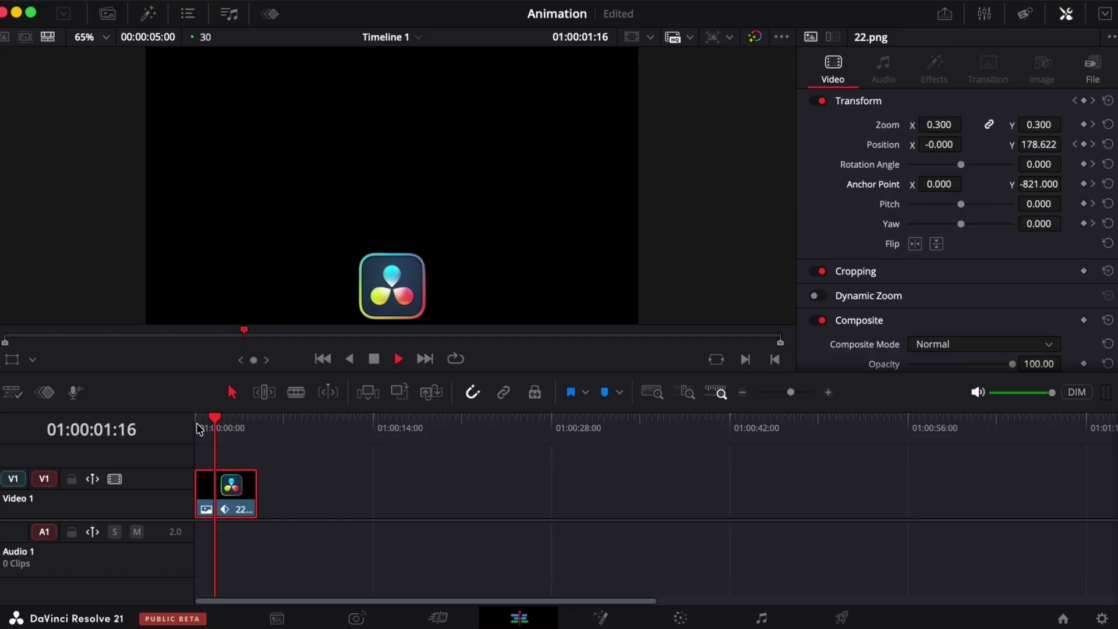
key(space)
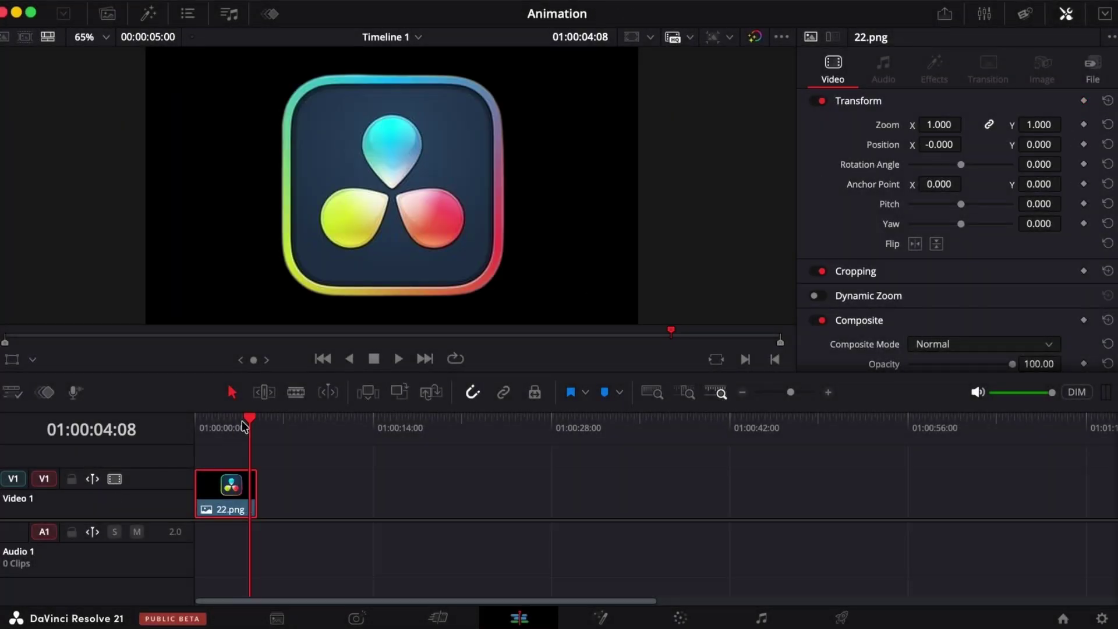
At the clip's first frame, try out changes to Zoom, Position X and Rotation Angle, resetting each one to its default.
drag(250, 418, 97, 450)
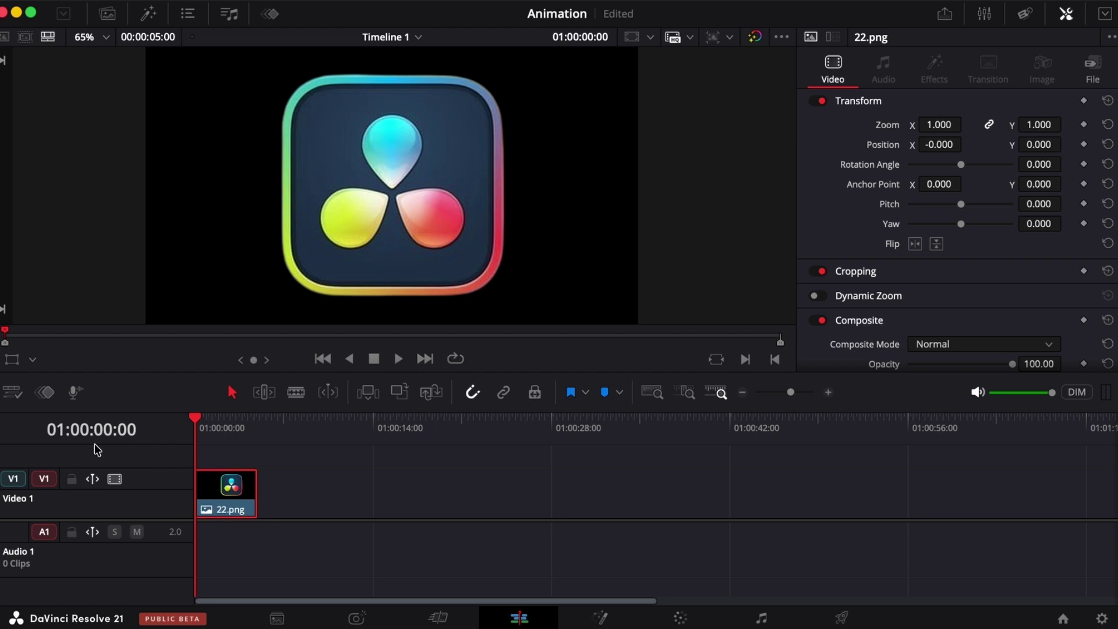
mouse_move(941, 124)
mouse_down()
mouse_move(967, 125)
mouse_move(941, 125)
mouse_up()
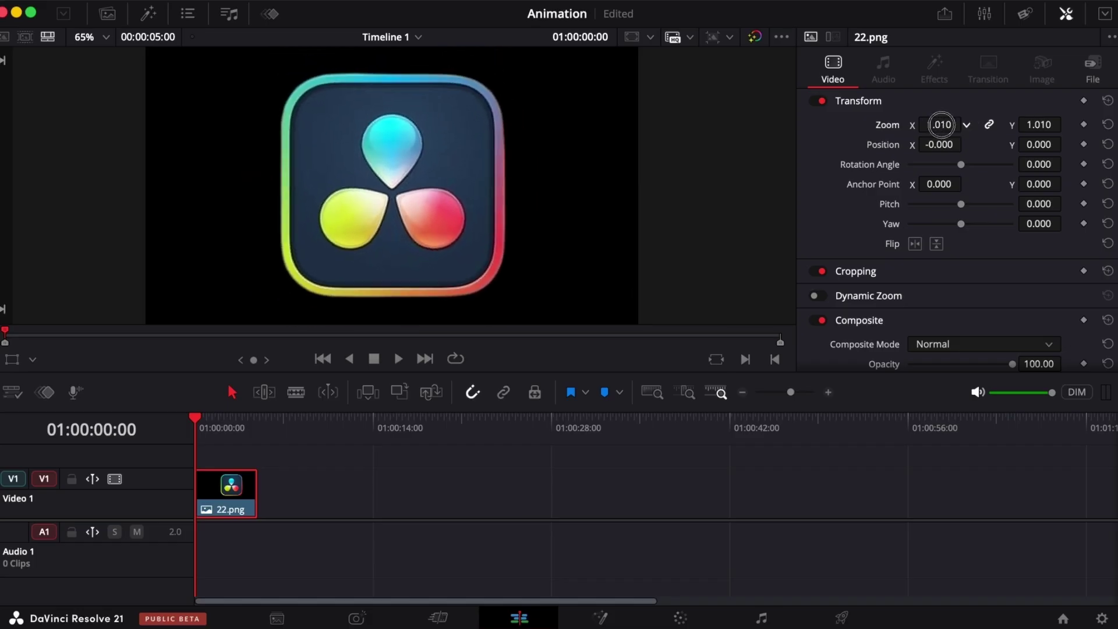
double_click(886, 125)
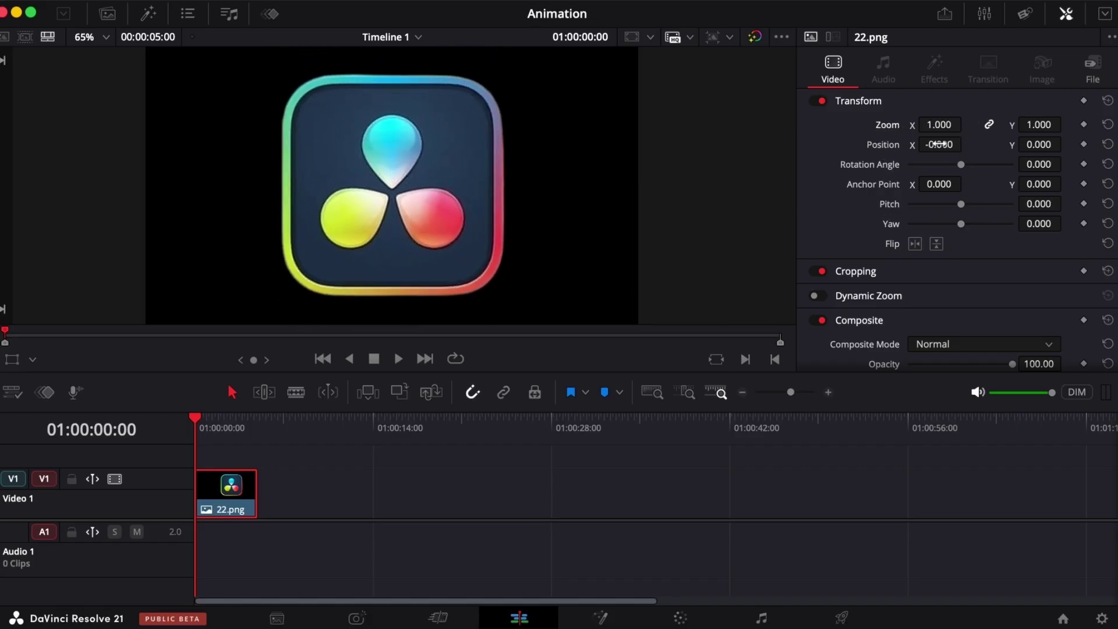
mouse_move(940, 144)
mouse_down()
mouse_move(823, 154)
mouse_move(875, 140)
mouse_move(938, 142)
mouse_up()
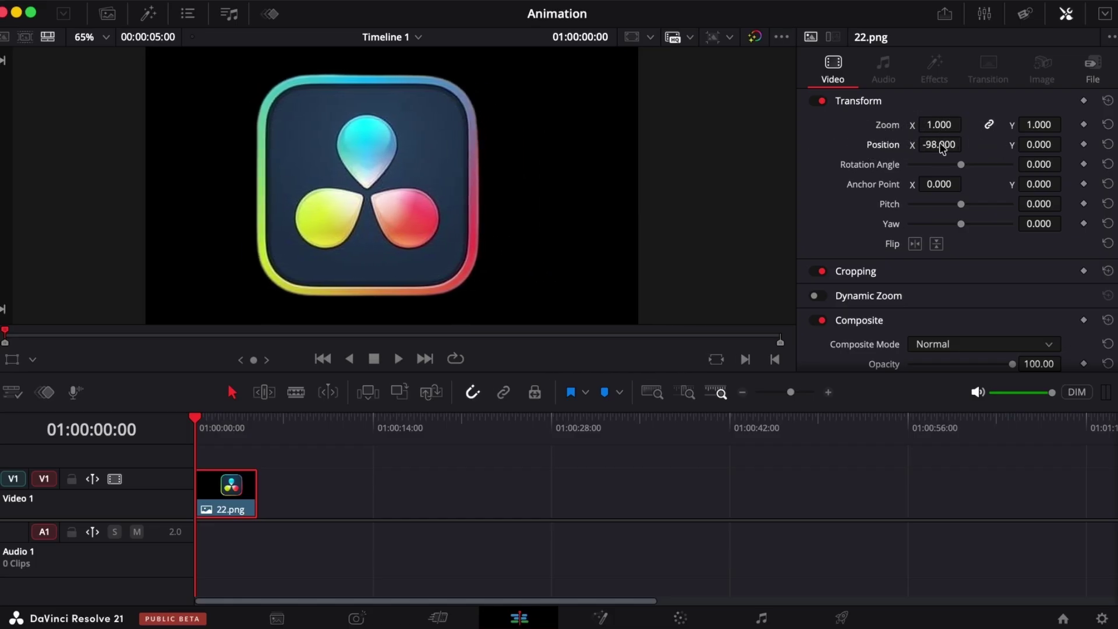
double_click(880, 145)
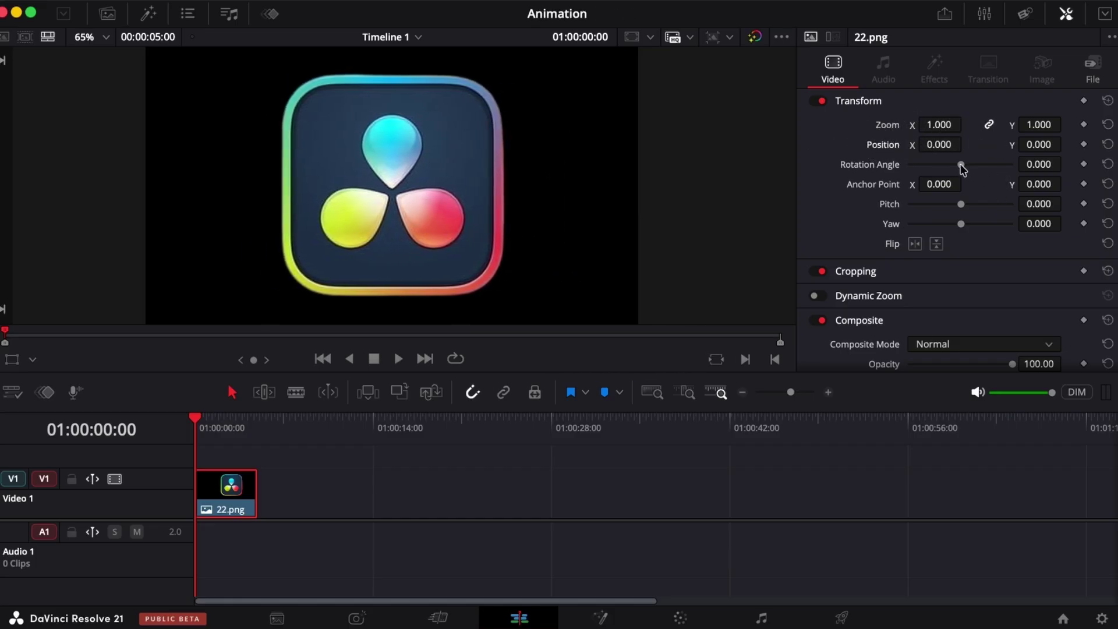
drag(961, 168, 965, 164)
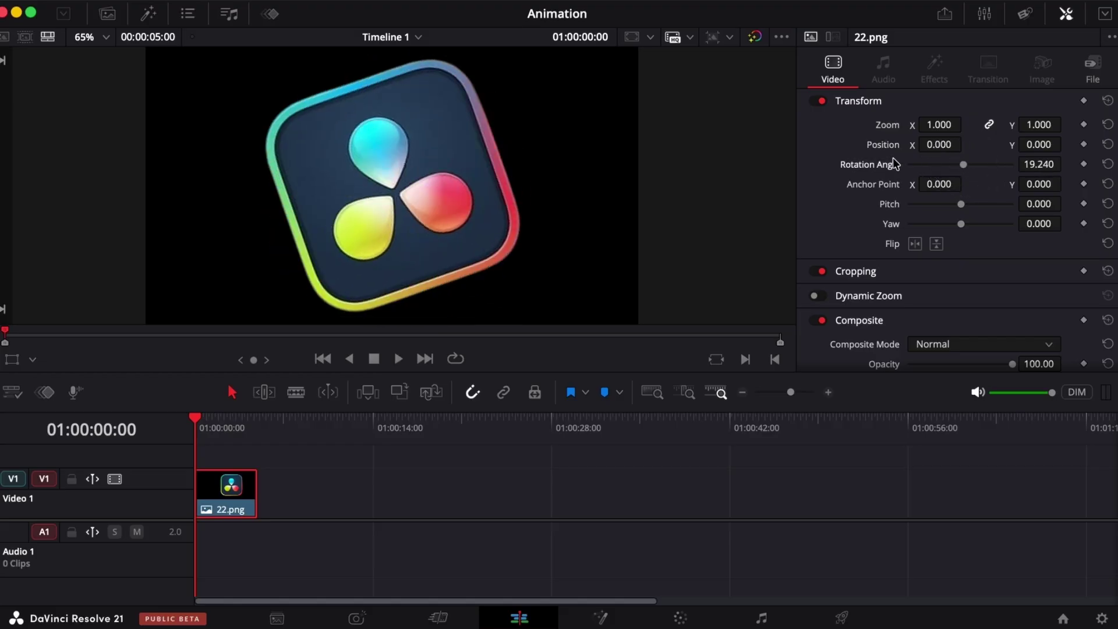
double_click(879, 169)
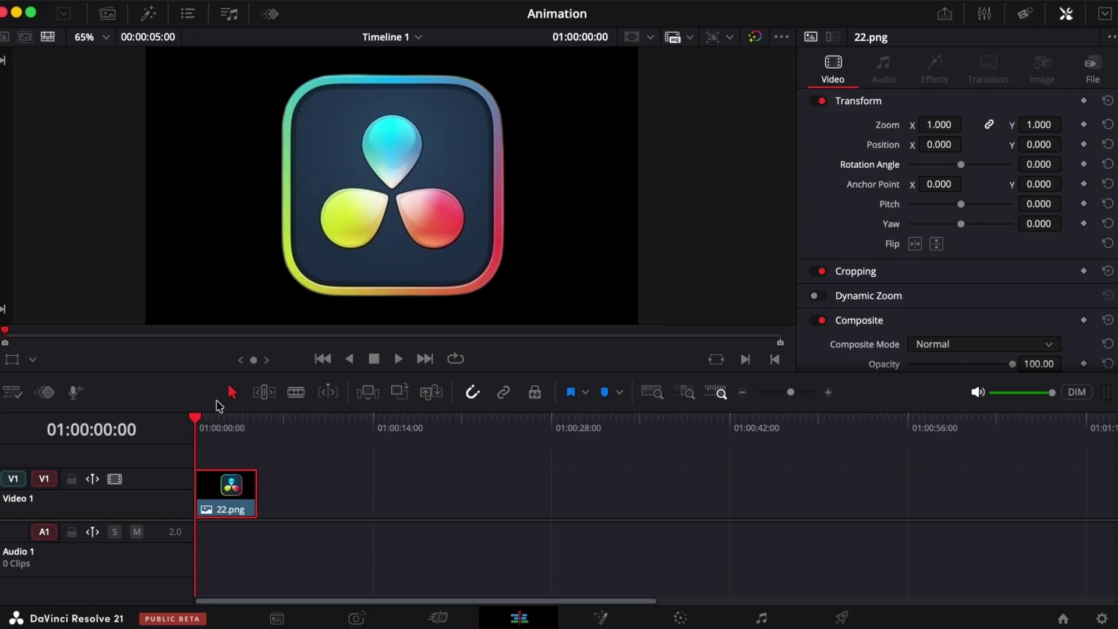
At 01:00:01:00, add keyframes to all Transform parameters and set the logo's Zoom to 0.300.
key(shift+period)
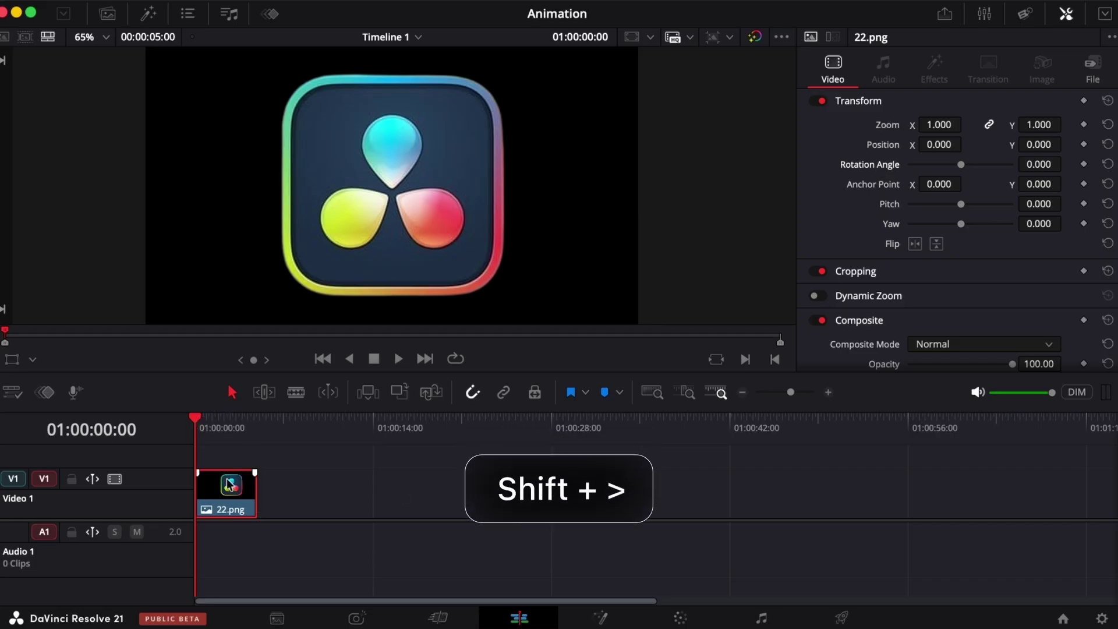
key(shift+Right)
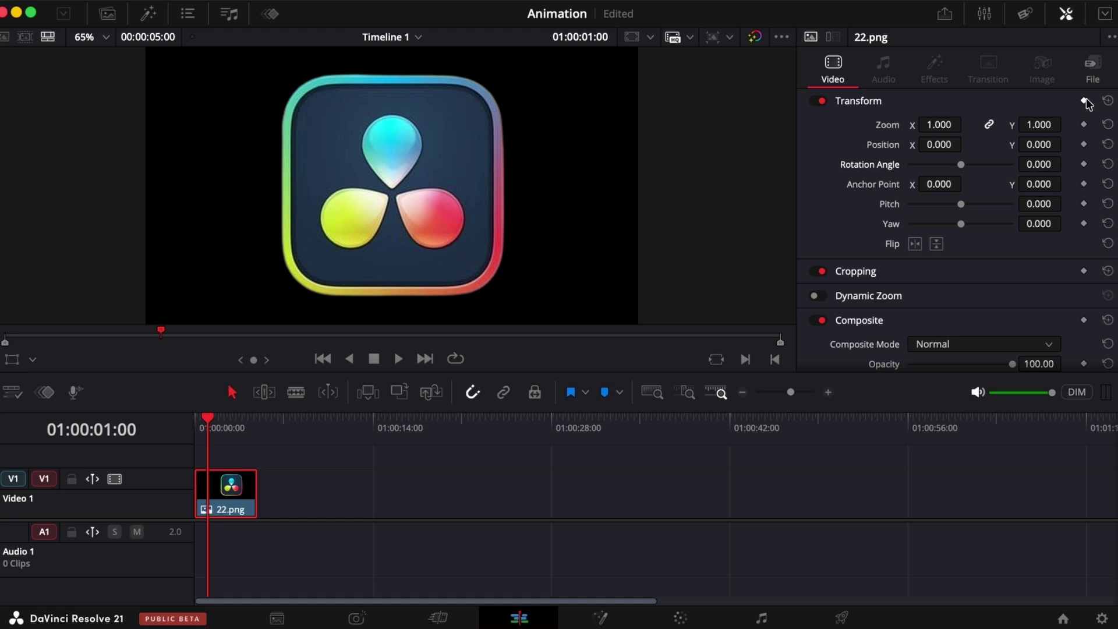
drag(943, 125, 887, 120)
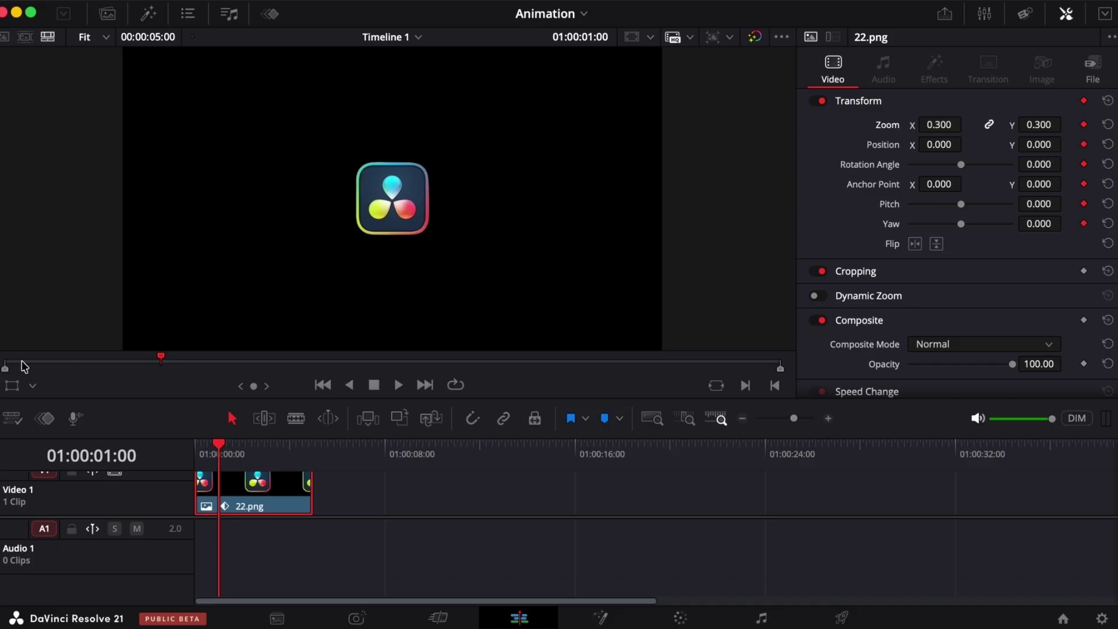
Enable the on-screen Transform controls and move the logo to the frame's upper-left corner, about X -798 and Y 392.
click(32, 387)
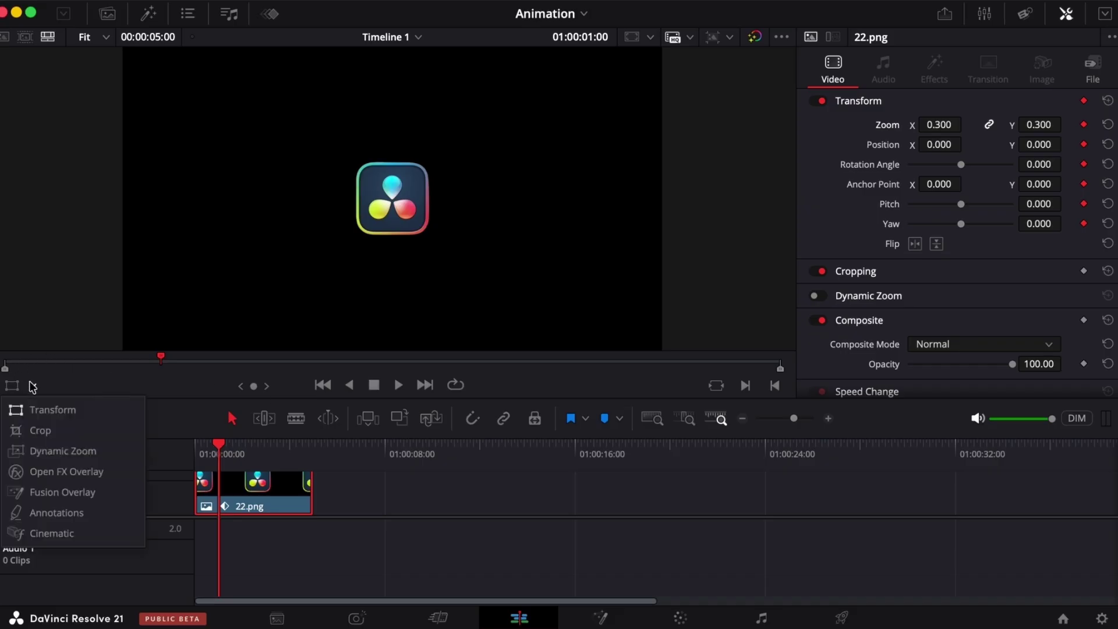
click(33, 412)
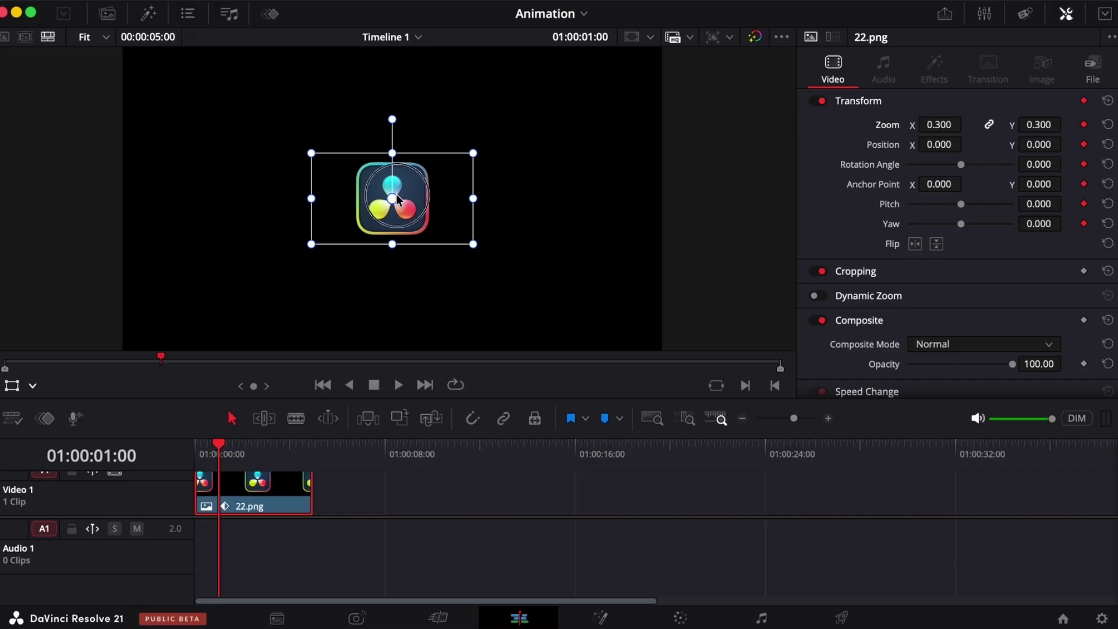
drag(397, 200, 173, 89)
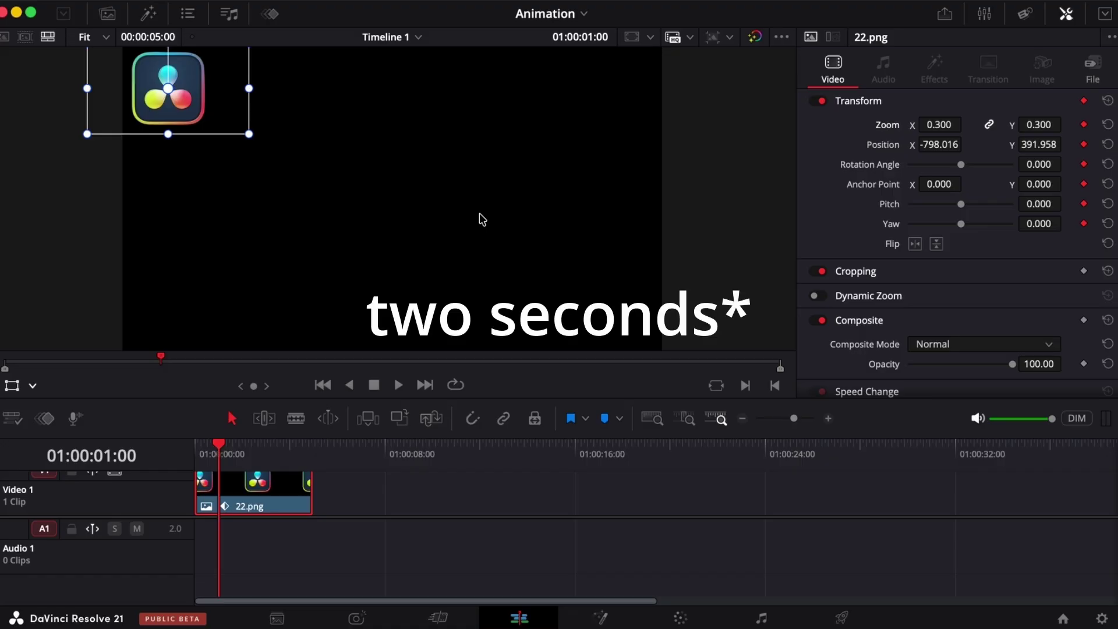
At 01:00:03:00, move the logo to the frame's lower-right corner and set Zoom to 0.100 and Rotation Angle to -360.
key(shift+Right)
key(shift+Right)
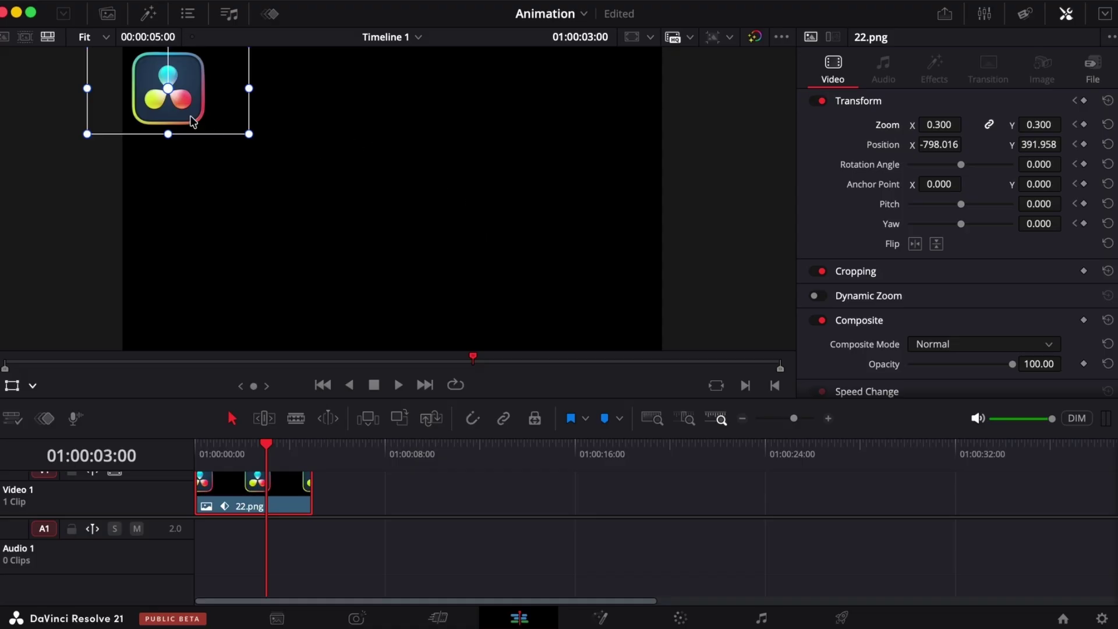
drag(192, 120, 628, 303)
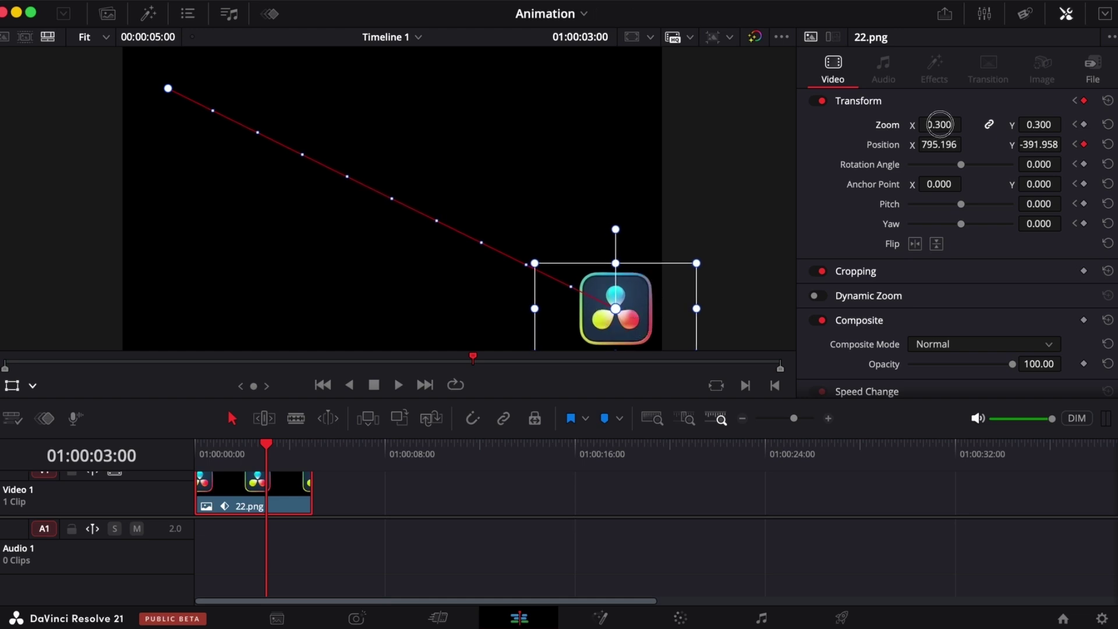
drag(939, 124, 924, 130)
drag(961, 164, 889, 195)
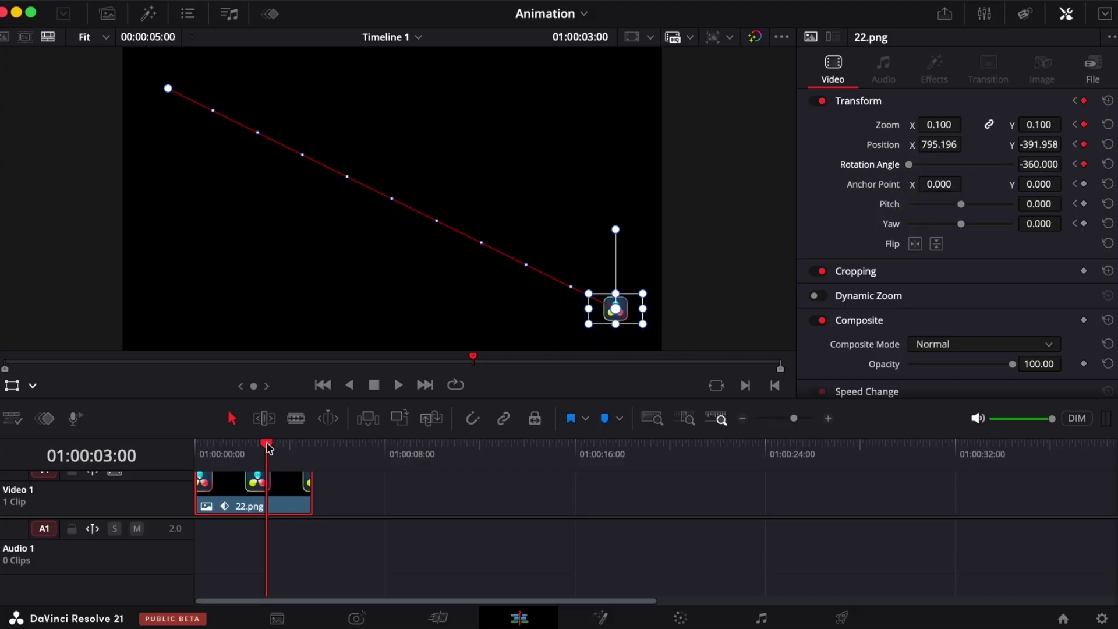
Play the clip from its first frame to check the logo's combined diagonal move, shrink and rotation.
drag(268, 446, 145, 466)
key(space)
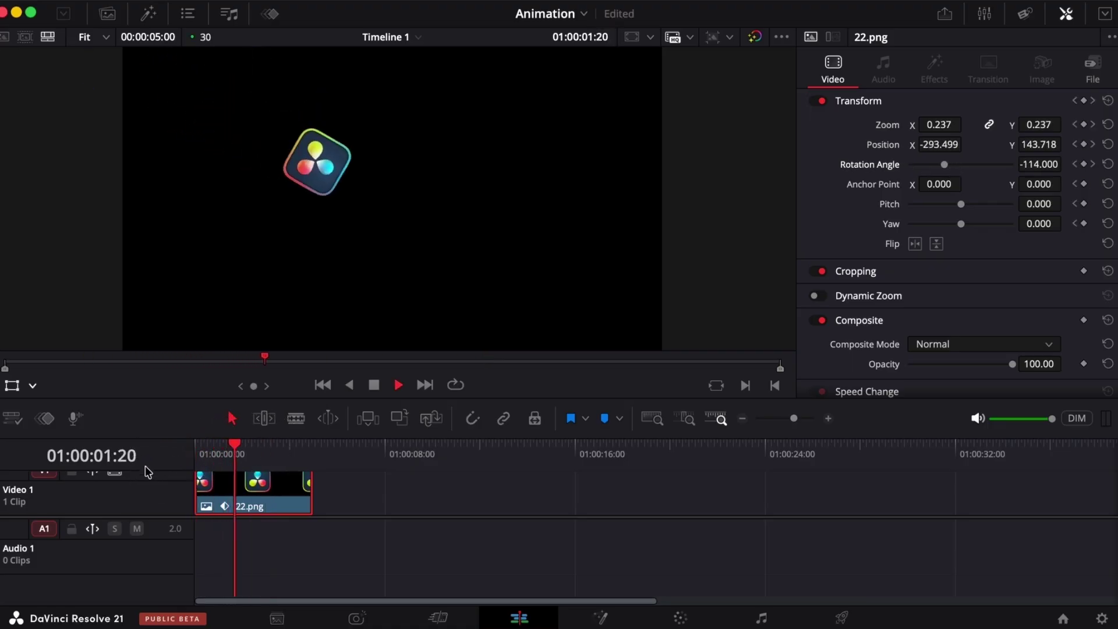
click(200, 449)
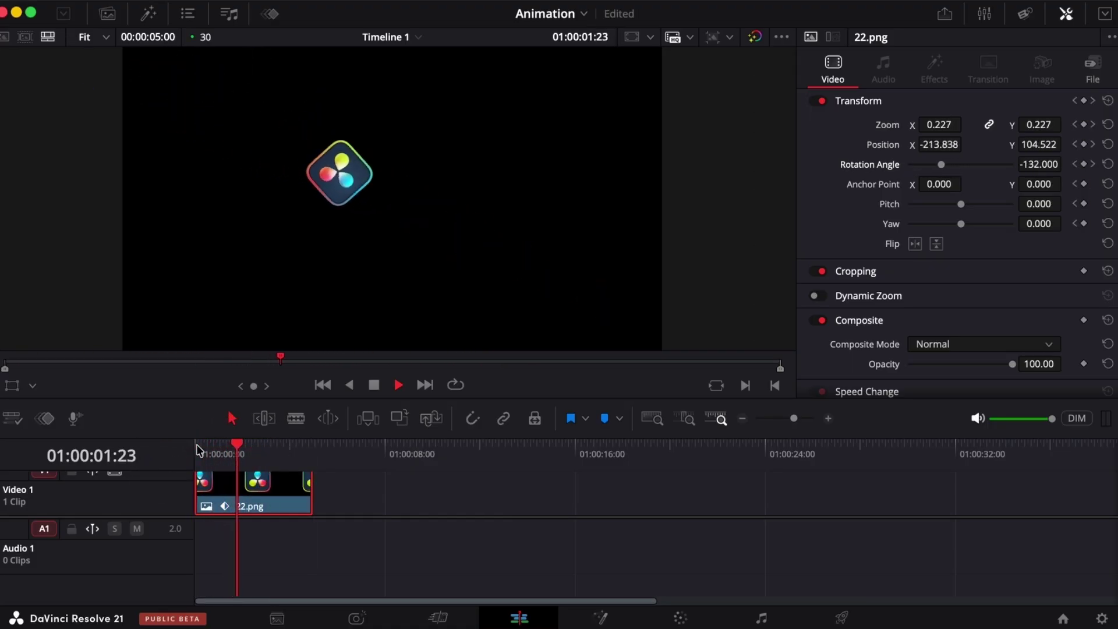
click(200, 449)
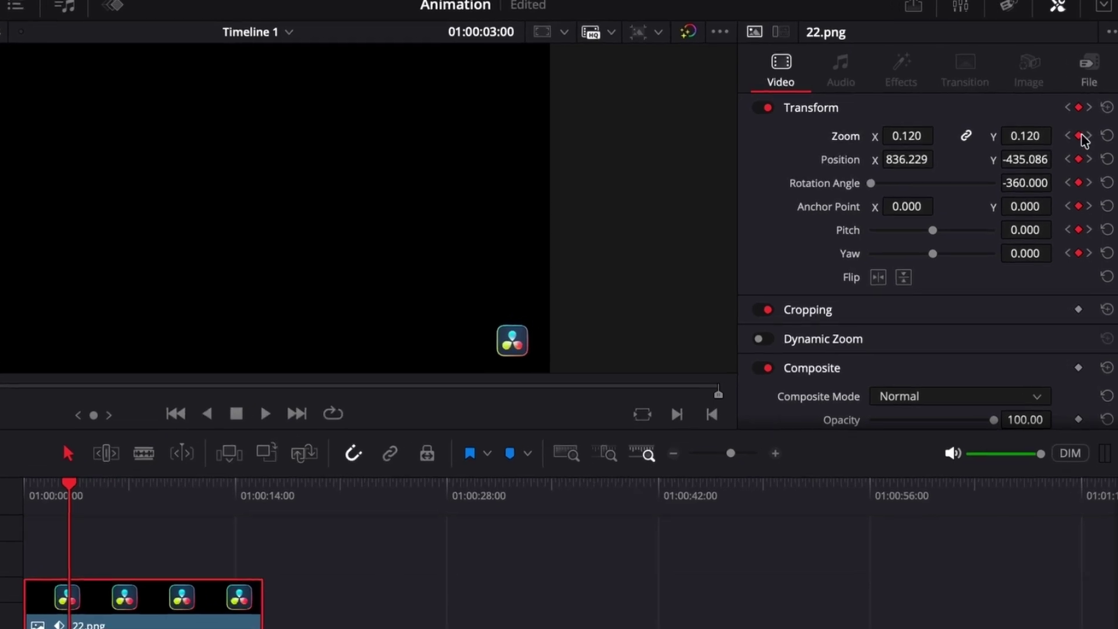
Set the Zoom and Position keyframes at 01:00:03:00 to Ease In and Out.
right_click(1081, 134)
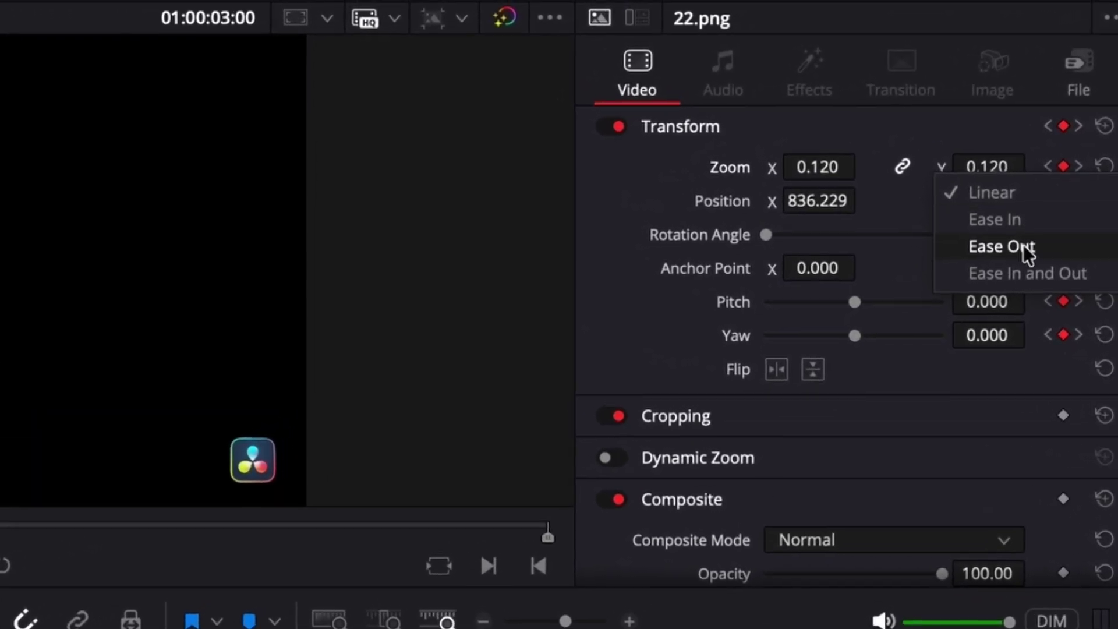
click(1022, 271)
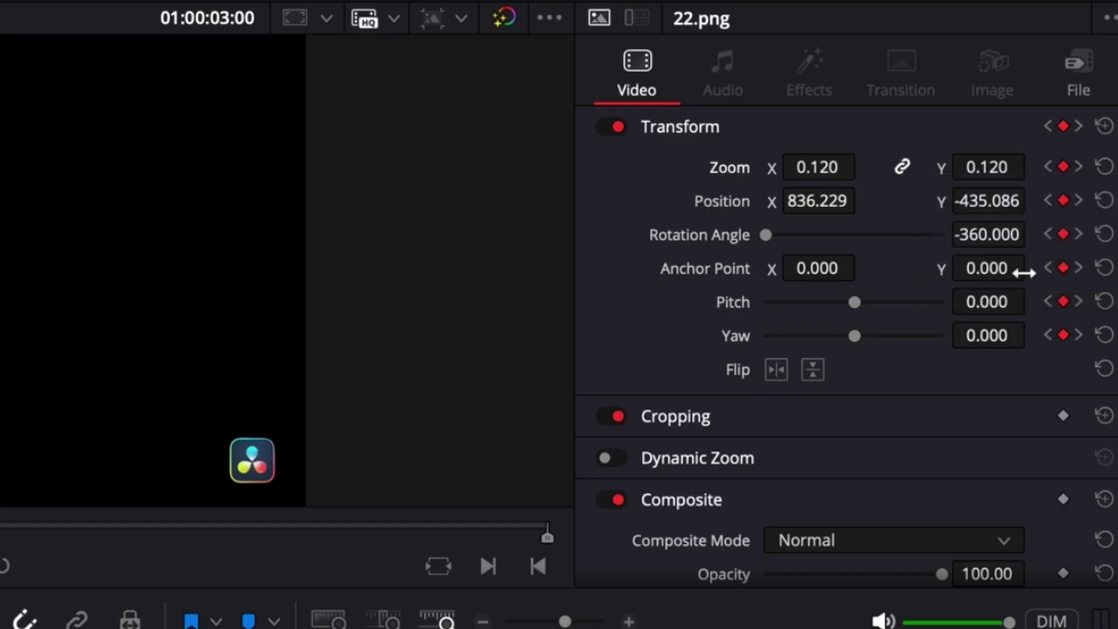
right_click(1065, 202)
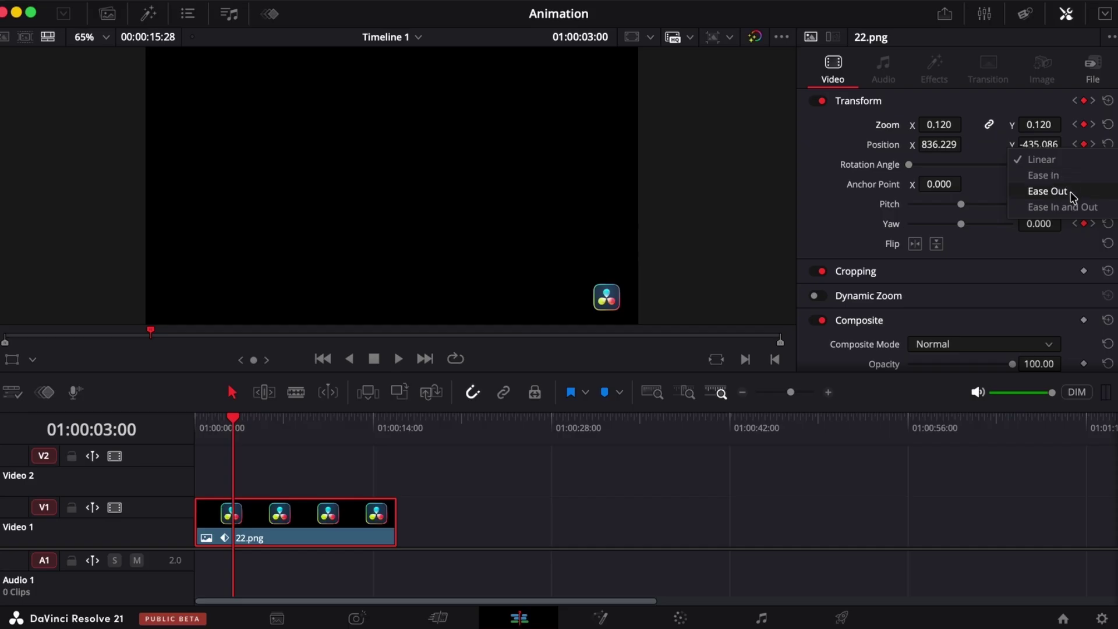
click(1069, 208)
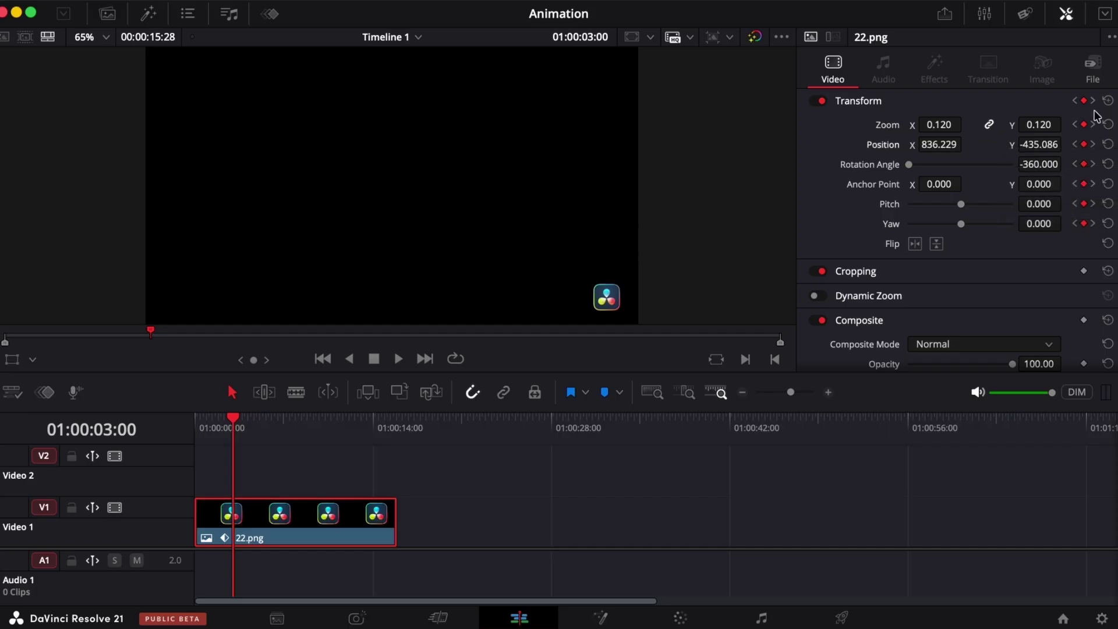
Return to the clip's first frame and play through the logo animation to check the eased motion.
click(1094, 165)
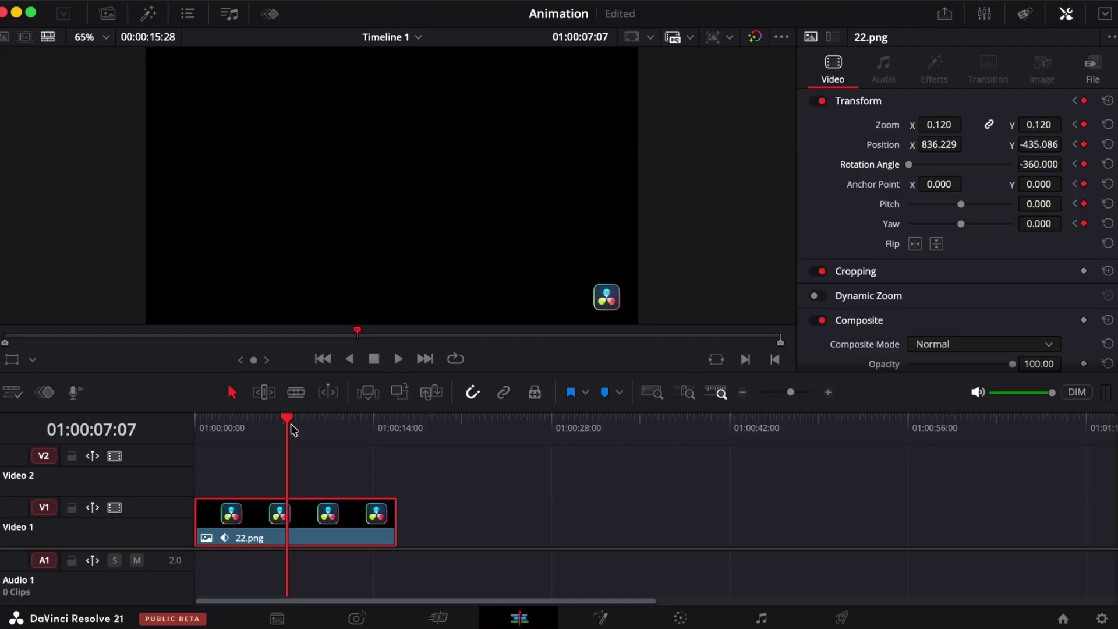
drag(286, 423, 190, 447)
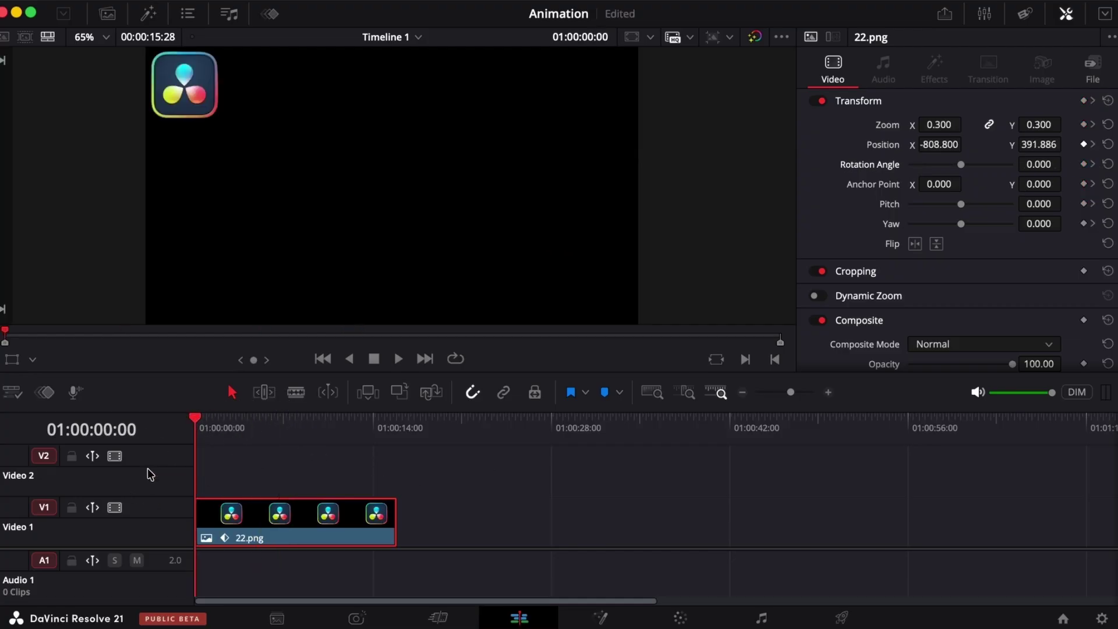
key(space)
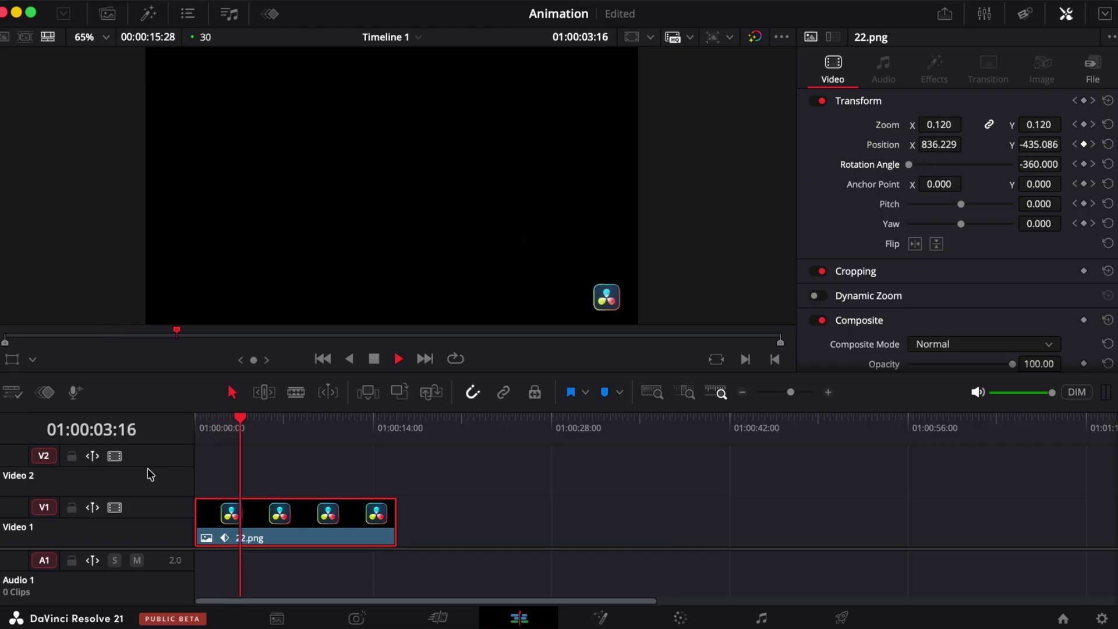
click(198, 424)
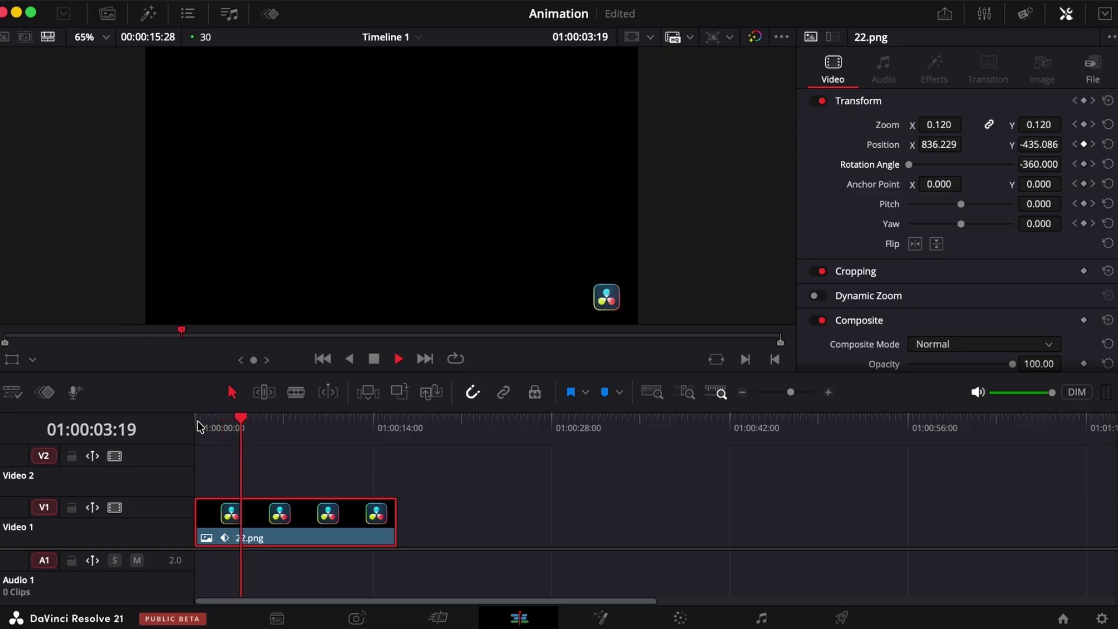
click(198, 424)
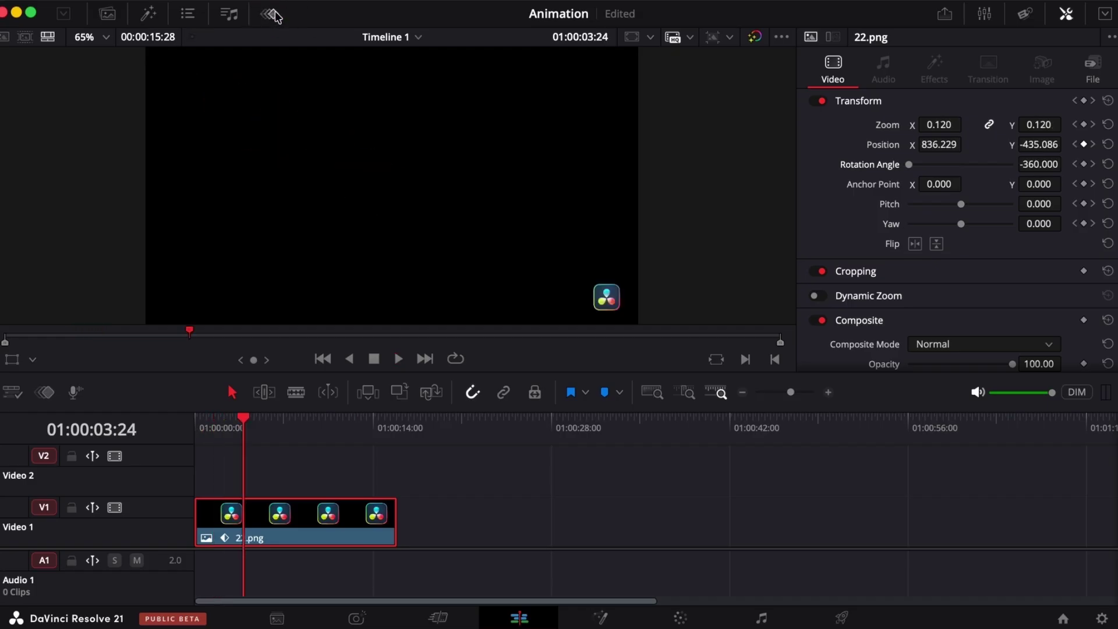
Open the keyframe editor and shift the second set of Transform keyframes right, closer to the third set, to slow the animation.
click(271, 14)
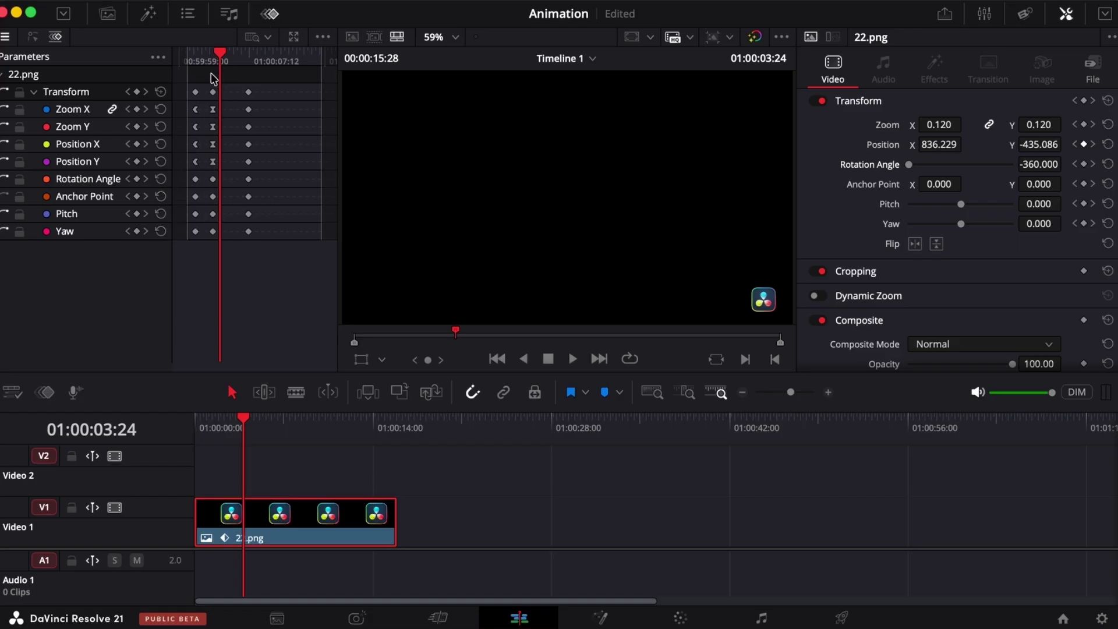
click(214, 93)
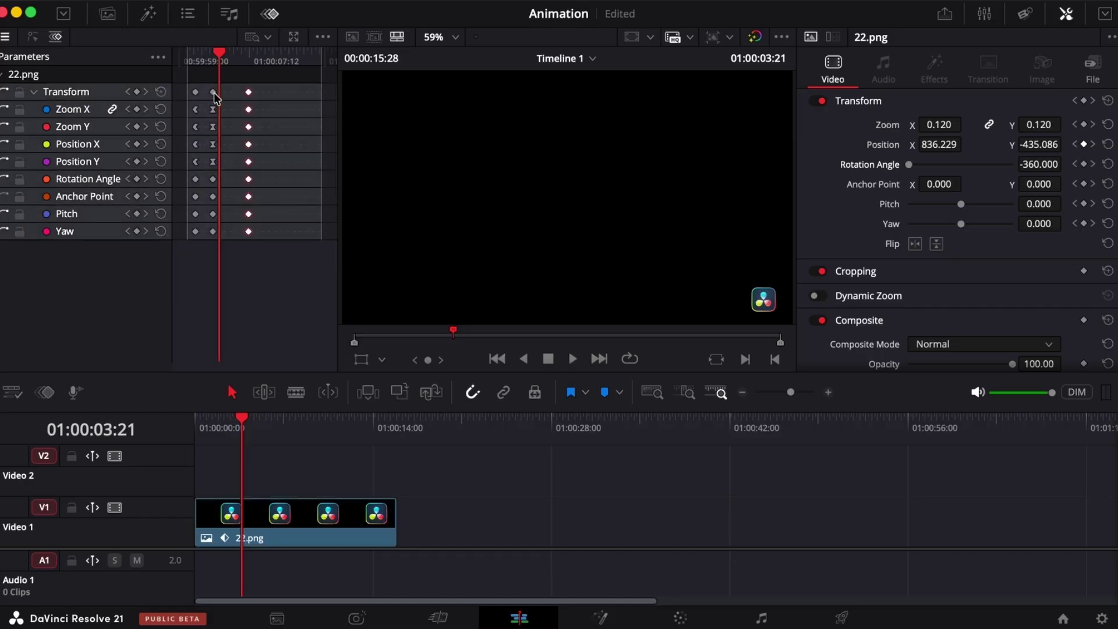
click(215, 91)
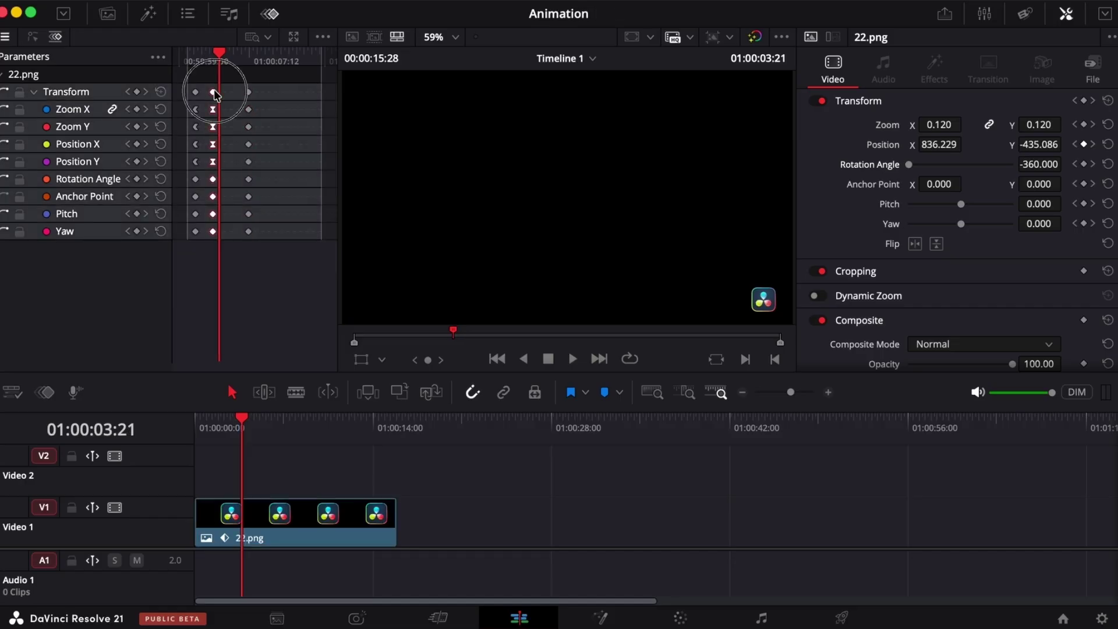
drag(214, 92, 235, 92)
Play the clip from its first frame until the logo reaches the lower-right corner to check the new keyframe timing.
click(188, 51)
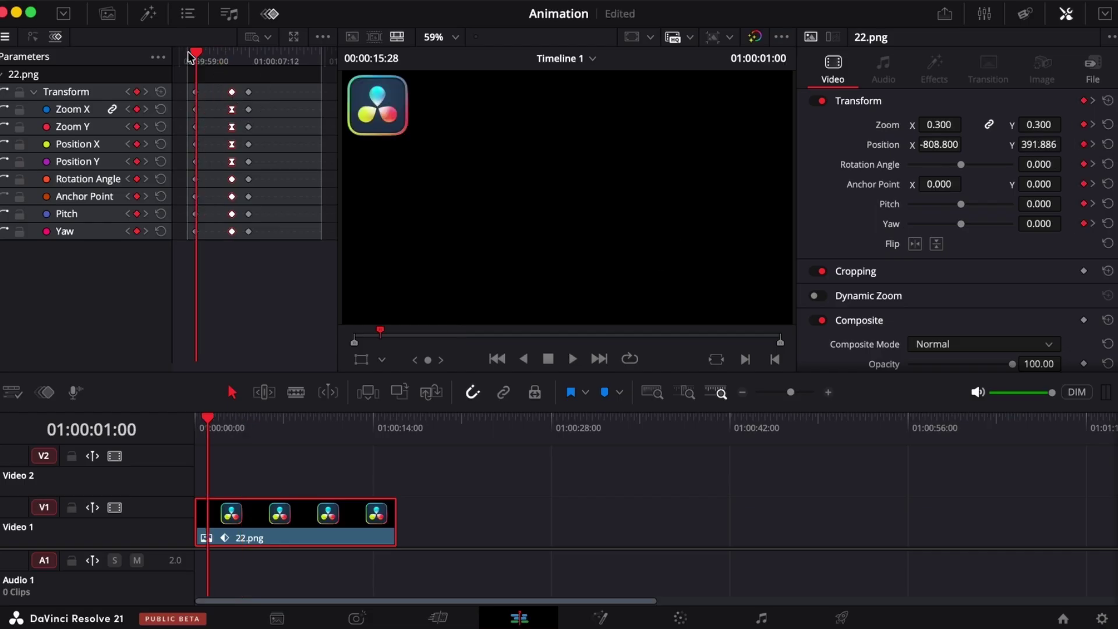
drag(209, 420, 175, 424)
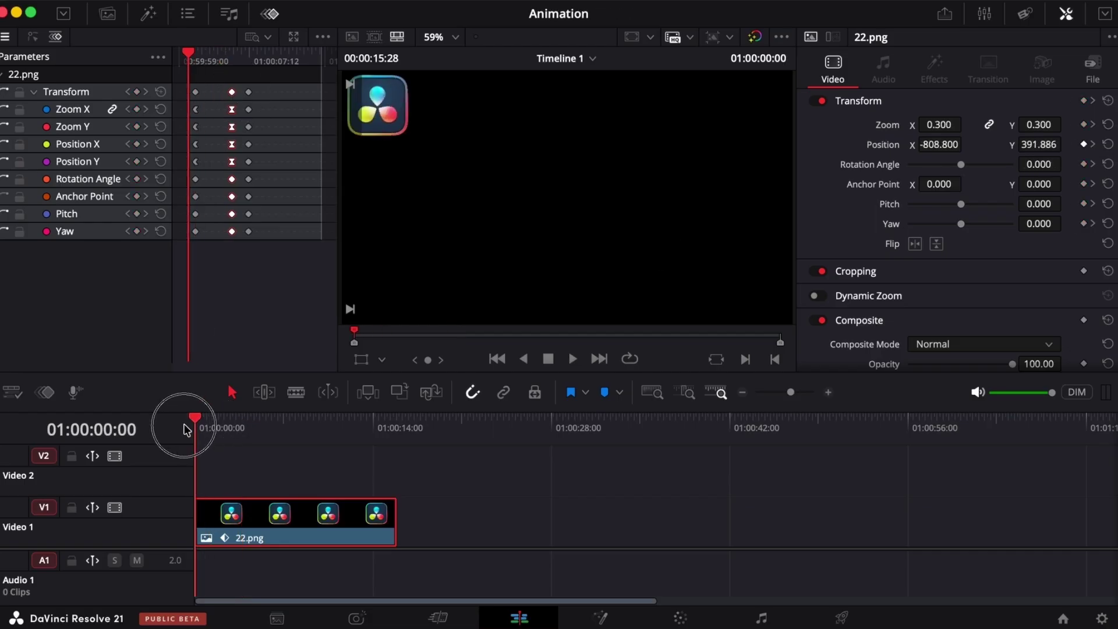
key(space)
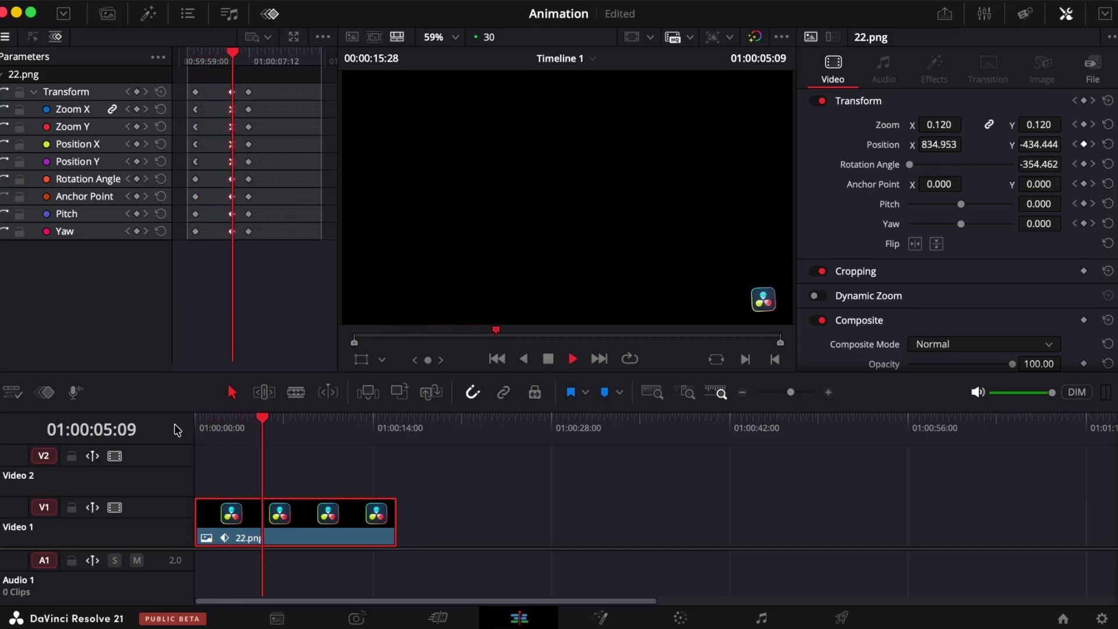
key(space)
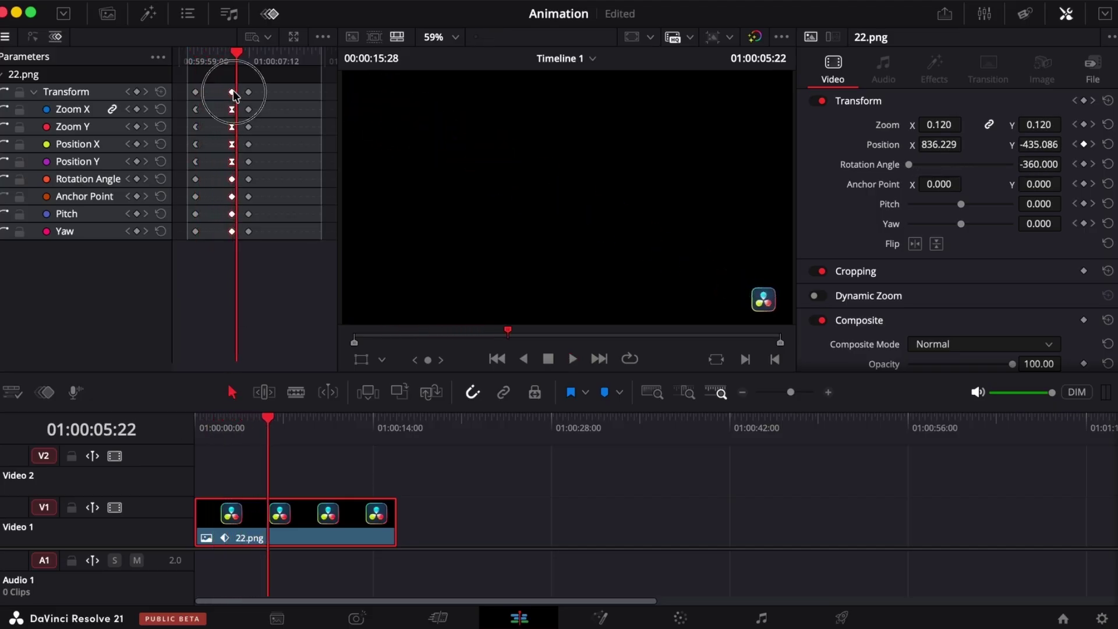
Move the second set of Transform keyframes earlier, close to the first set, and play the clip from its first frame to check the speed.
drag(233, 90, 207, 91)
click(198, 417)
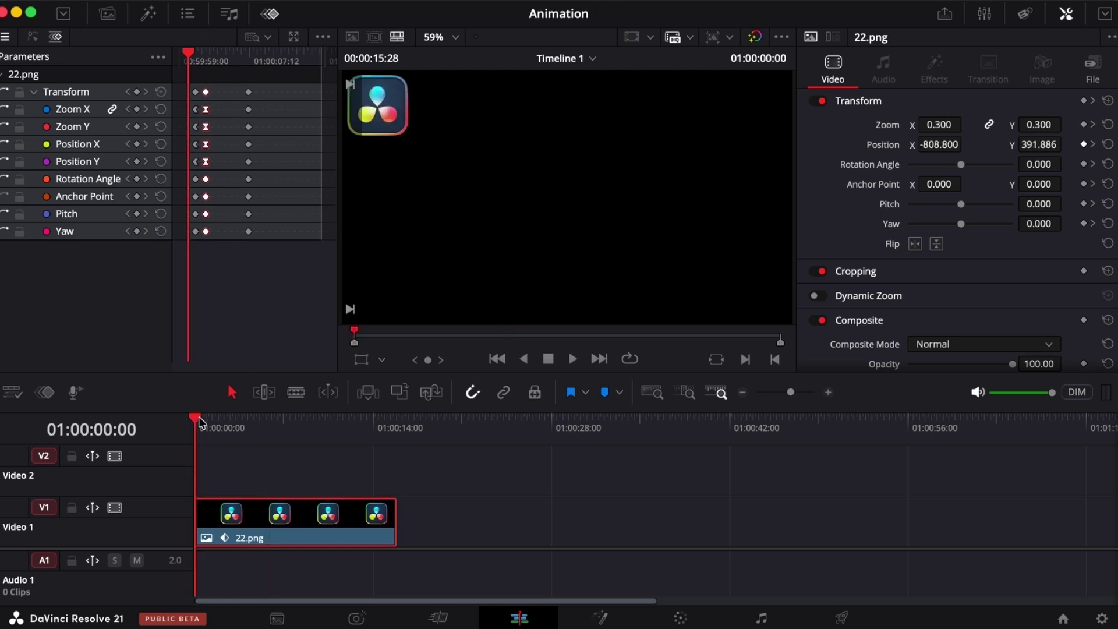
key(space)
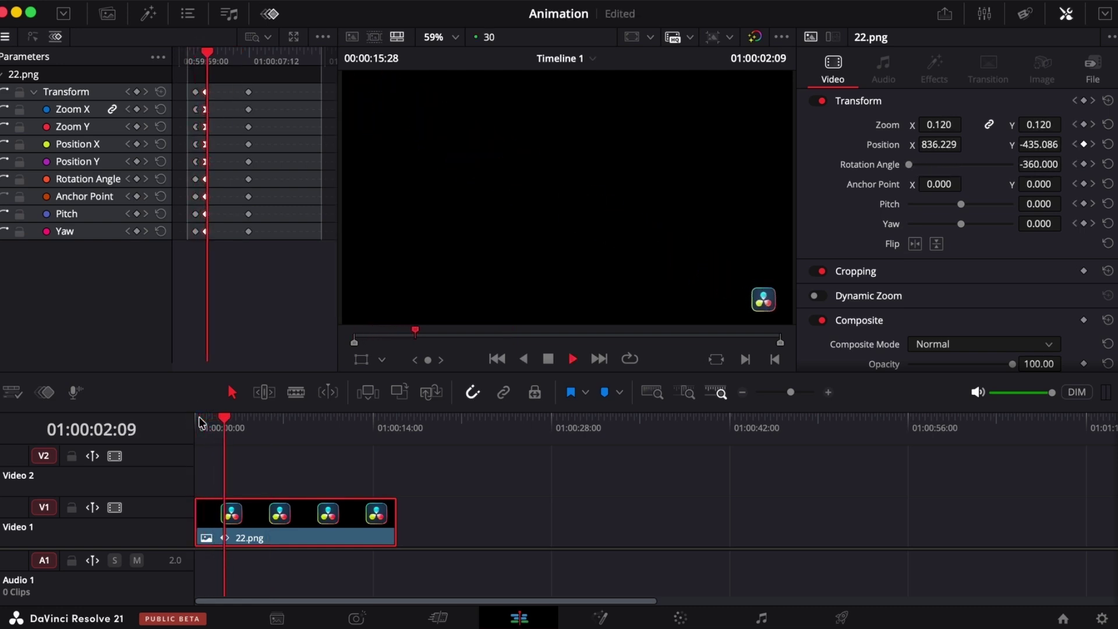
key(space)
key(space)
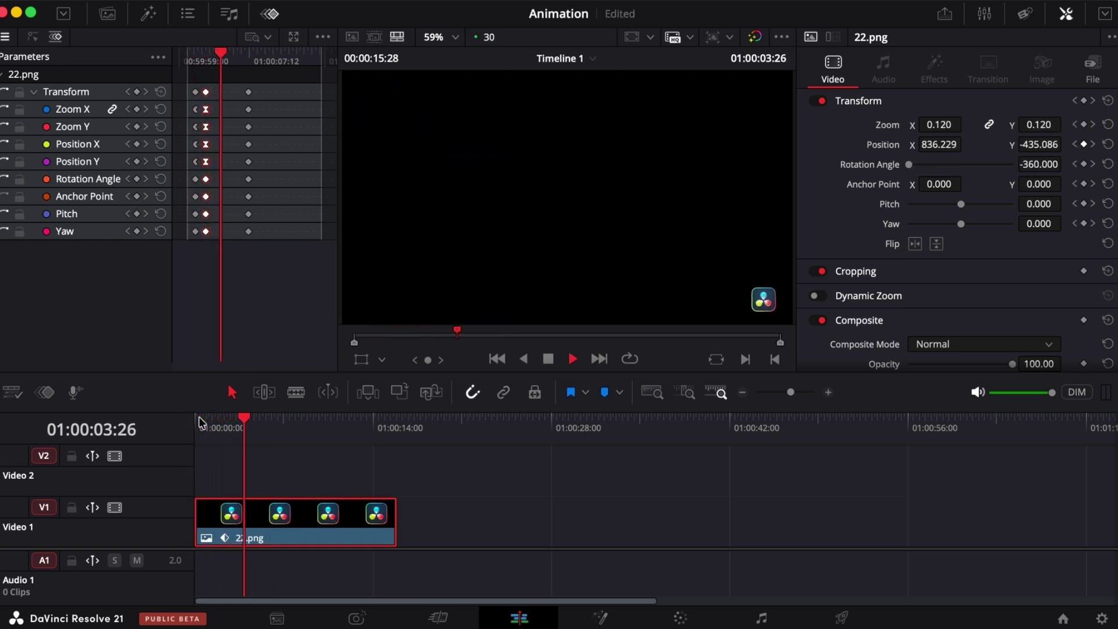
Set the Zoom, Position and Rotation Angle keyframes at 01:00:02:07 to Linear.
click(1093, 124)
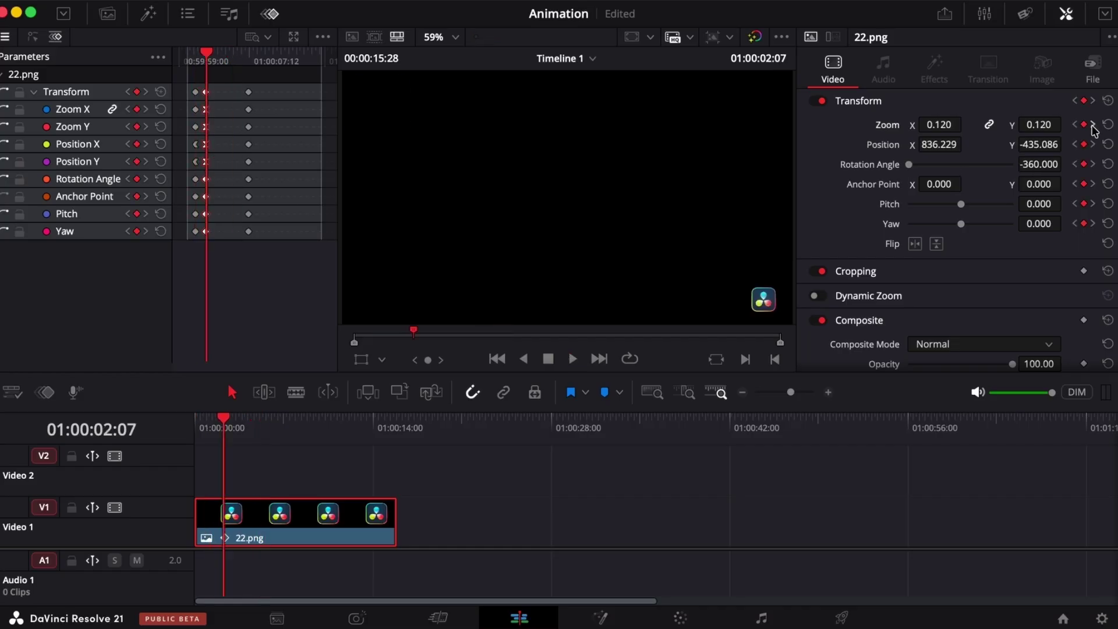
right_click(1084, 125)
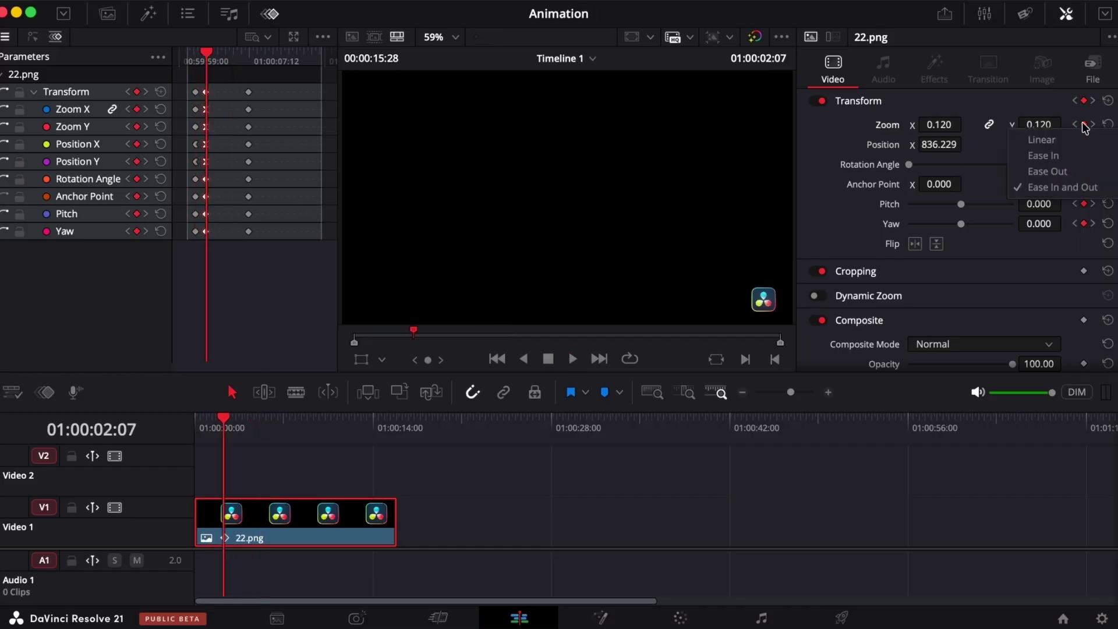
click(1050, 140)
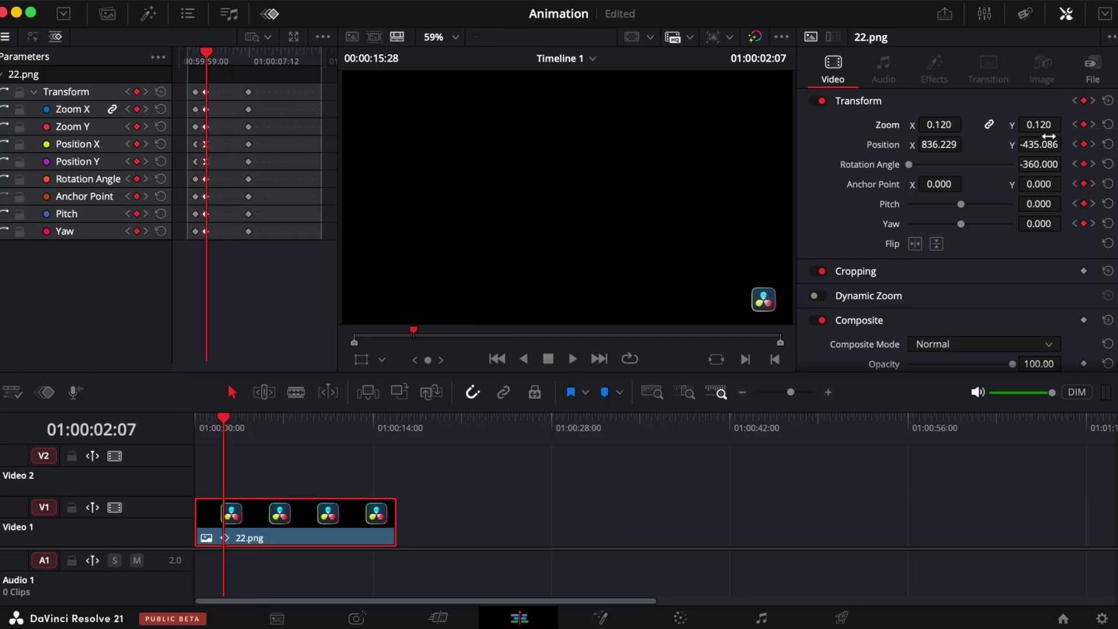
right_click(1084, 145)
click(1056, 161)
right_click(1084, 164)
click(1055, 180)
Go to the last Transform keyframe at 01:00:07:07 and choose Linear interpolation for its Zoom.
click(1092, 100)
right_click(1084, 125)
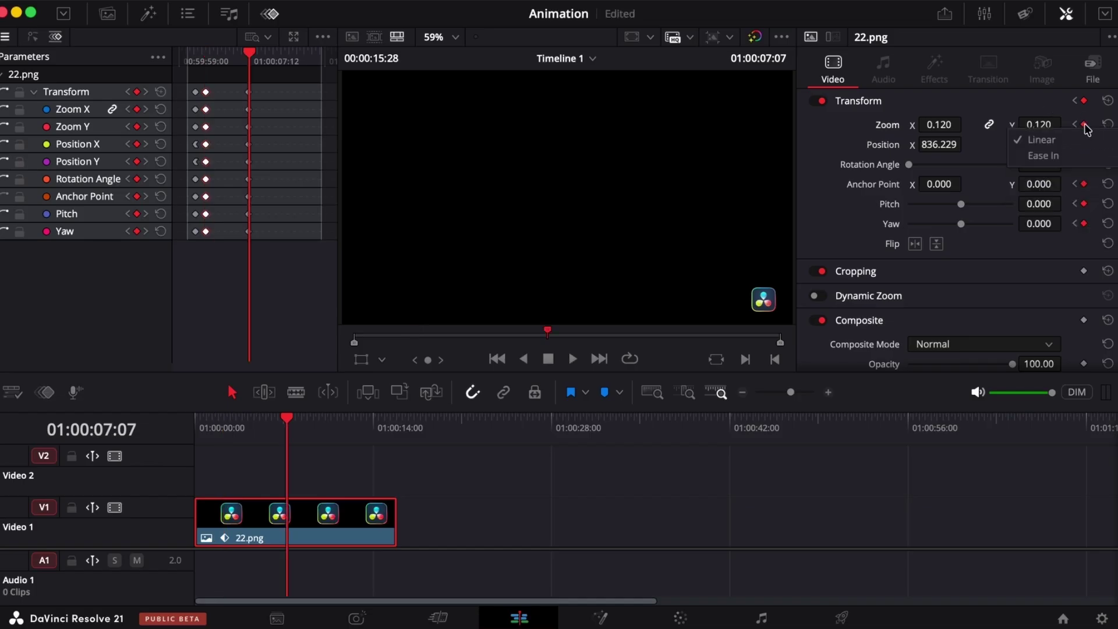
click(1055, 140)
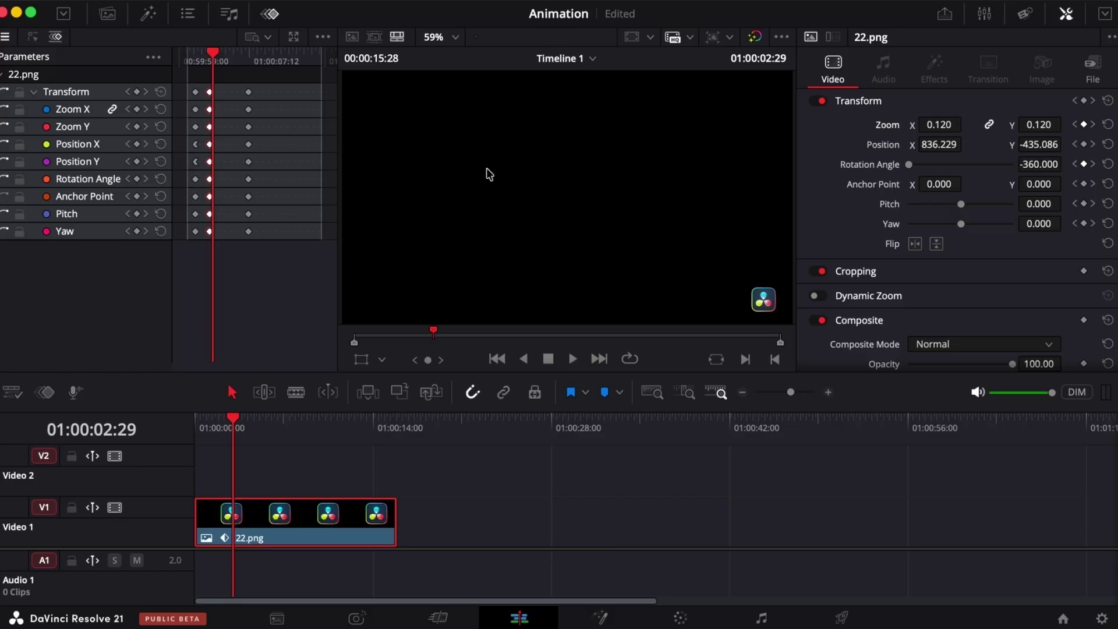
Look at the Transform parameters as curves and return to the keyframe view.
click(32, 40)
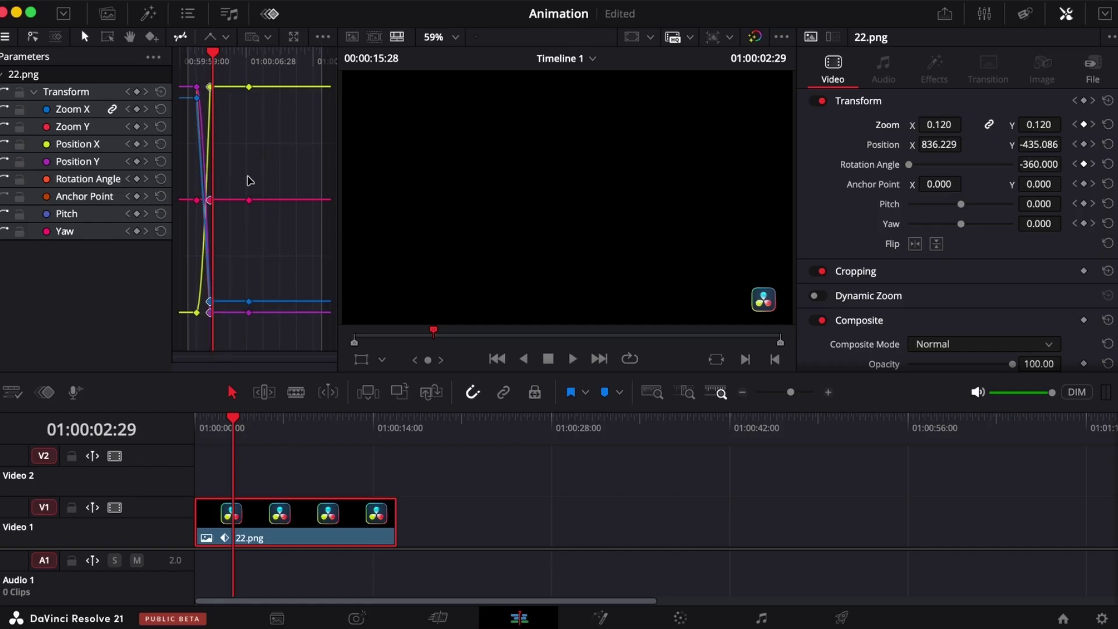
click(55, 36)
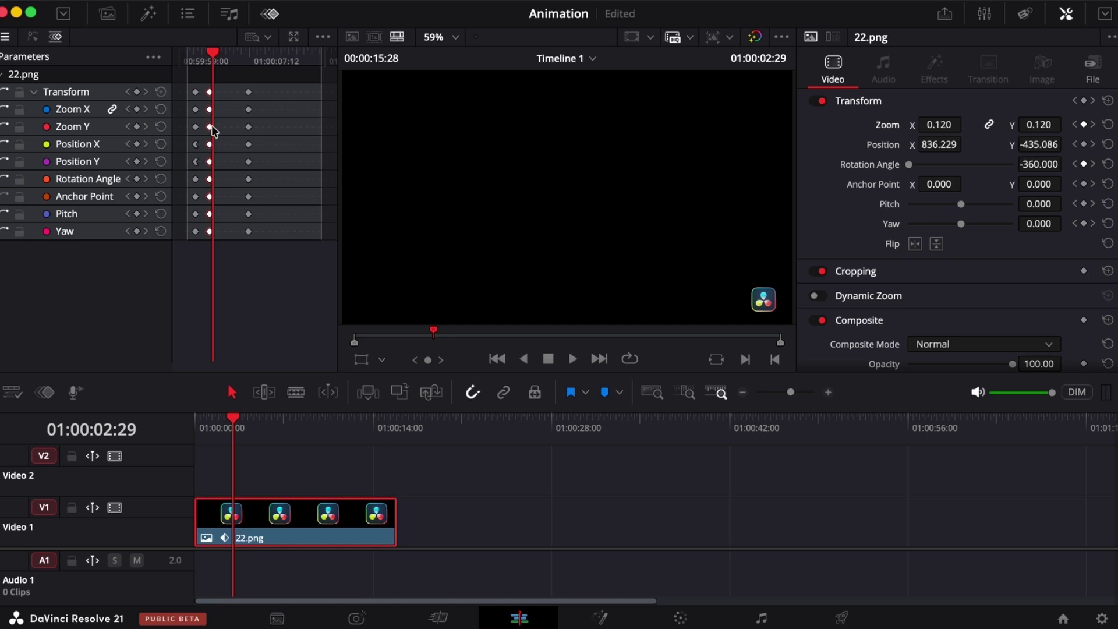
Collapse and re-expand the clip's Transform settings, and do the same with the 22.png parameter list in the keyframe editor.
click(856, 100)
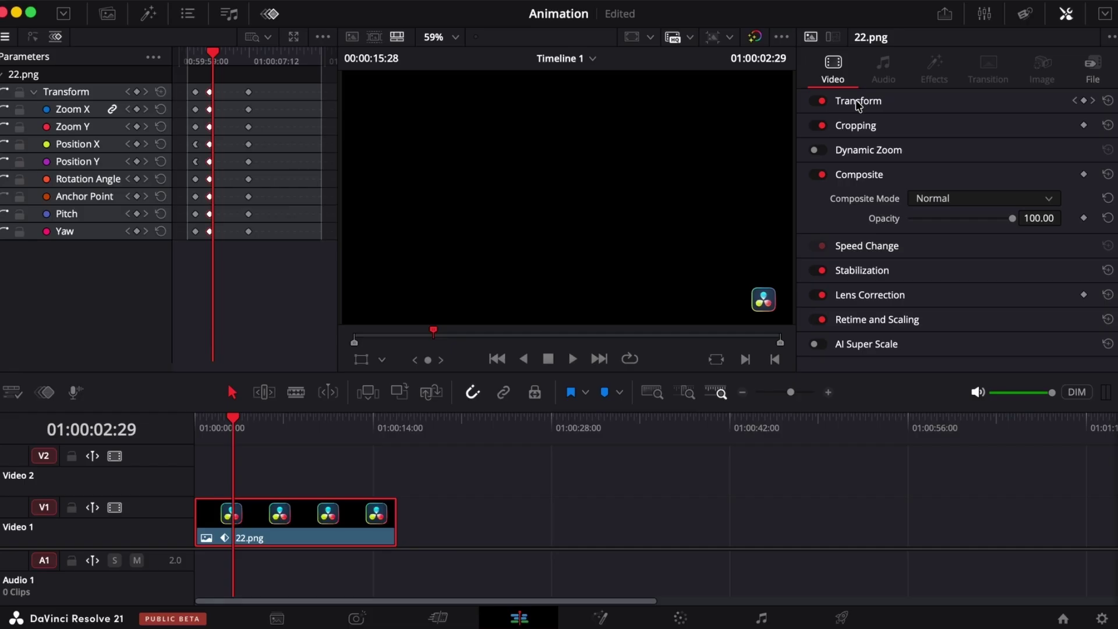
click(855, 100)
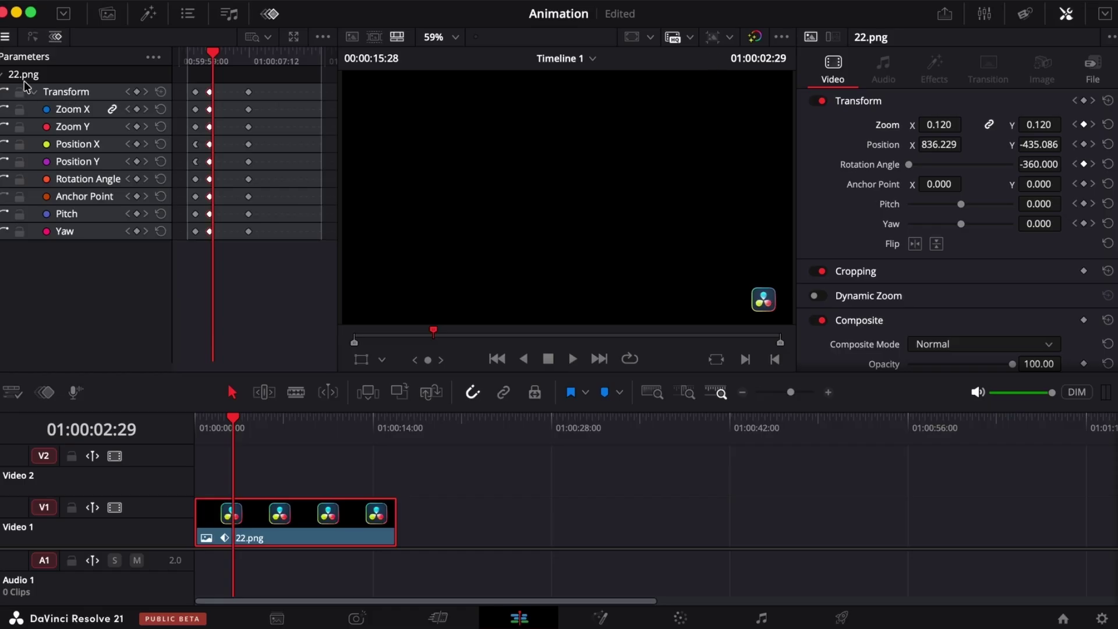
click(3, 75)
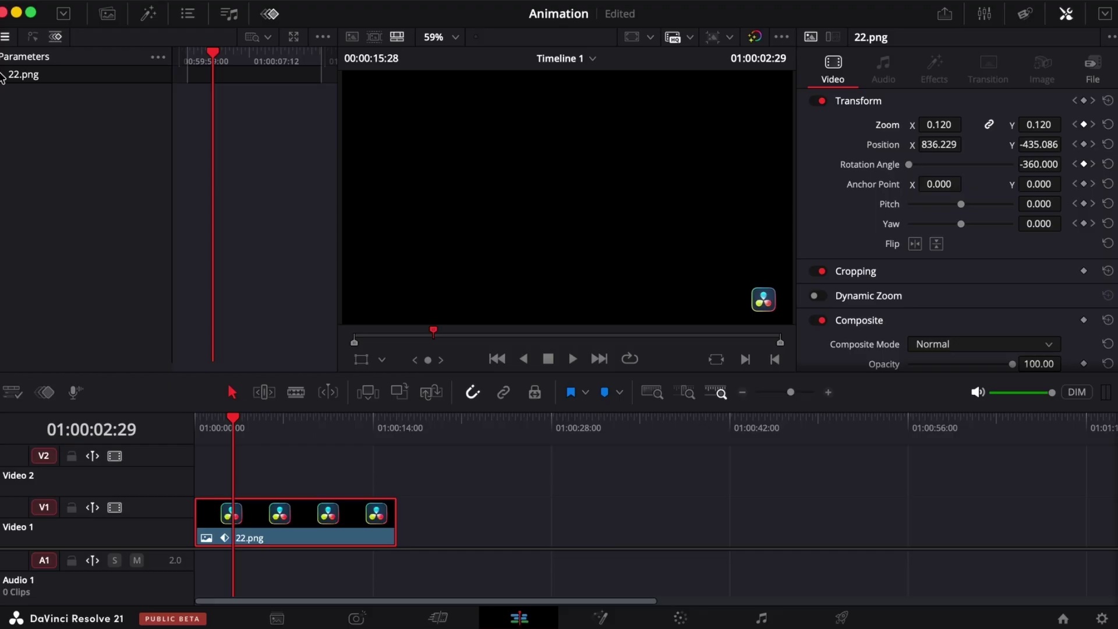
click(3, 75)
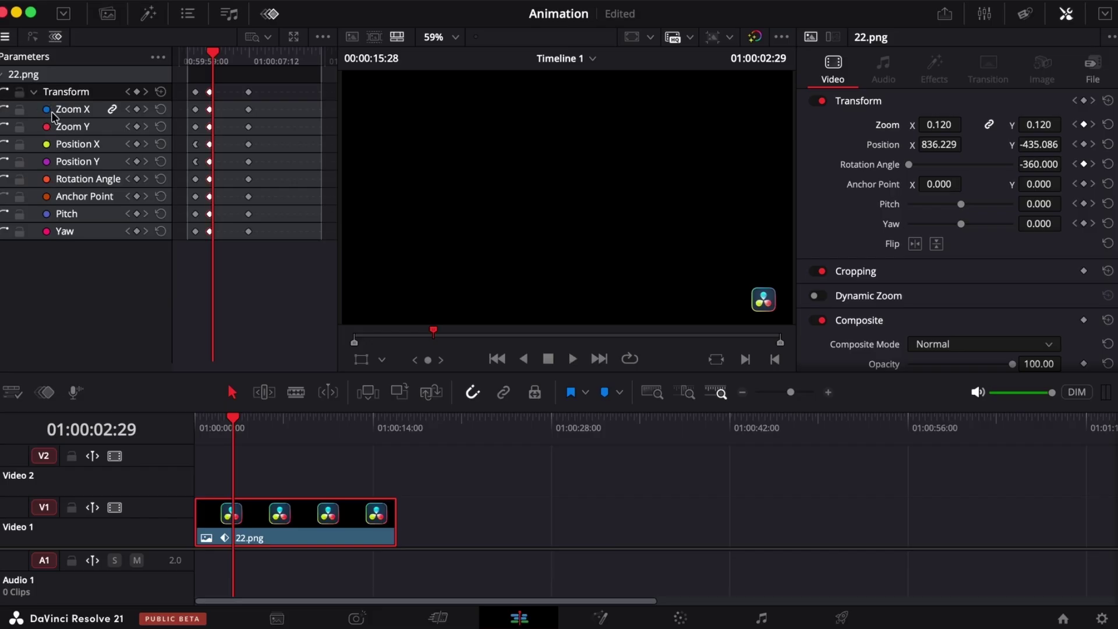
Display the animation curves and hide the Zoom X, Zoom Y, Position X and Position Y curves one by one.
click(34, 38)
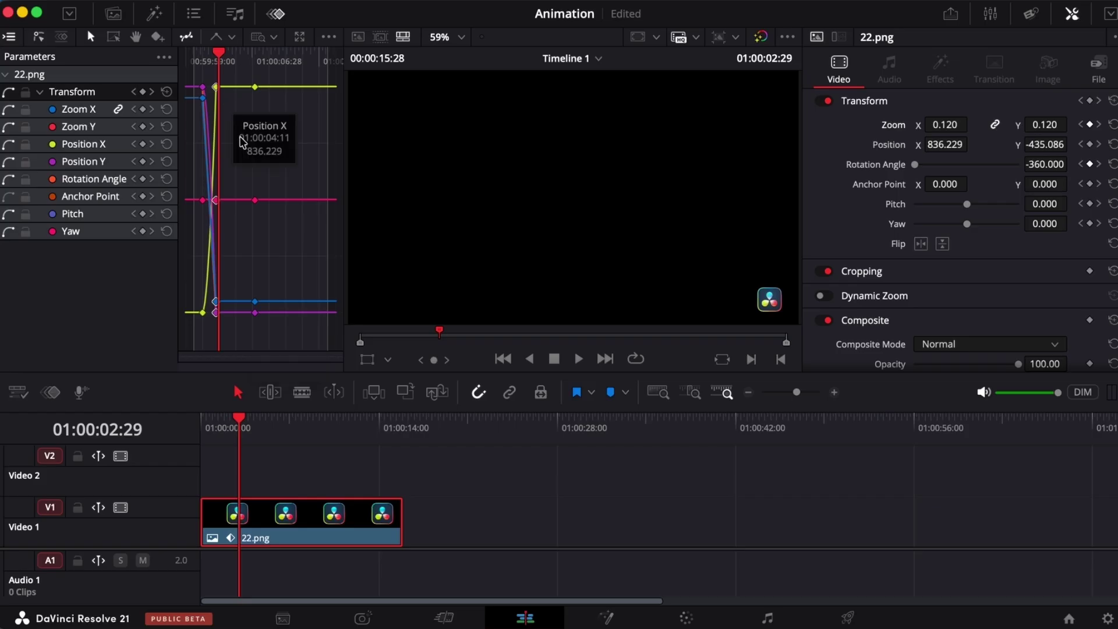
click(8, 110)
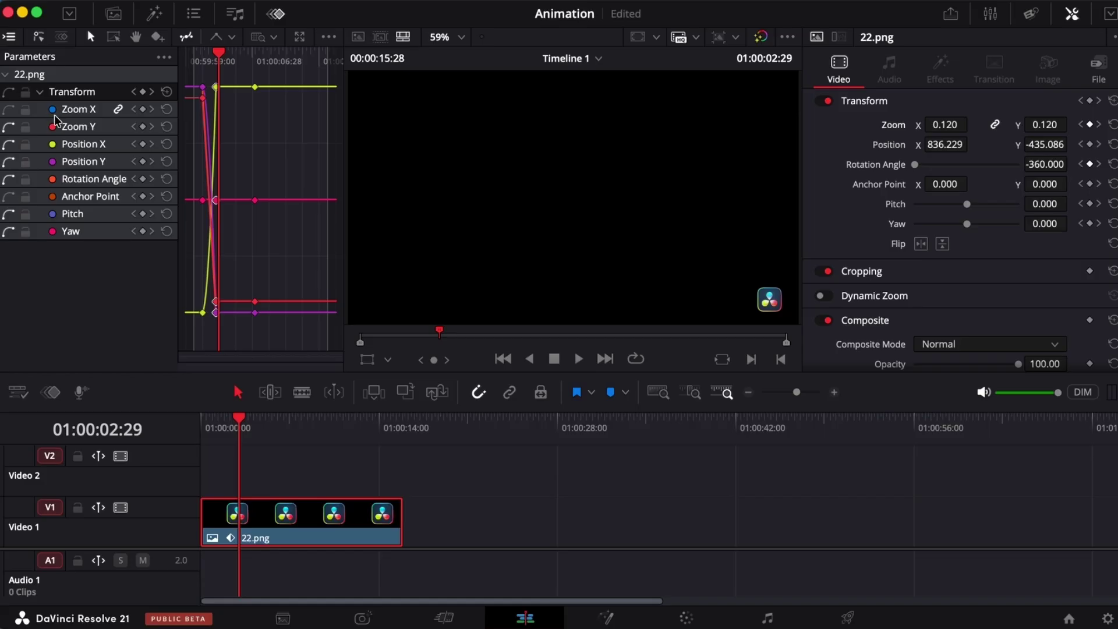
mouse_move(180, 99)
click(6, 108)
click(8, 127)
click(7, 143)
click(8, 161)
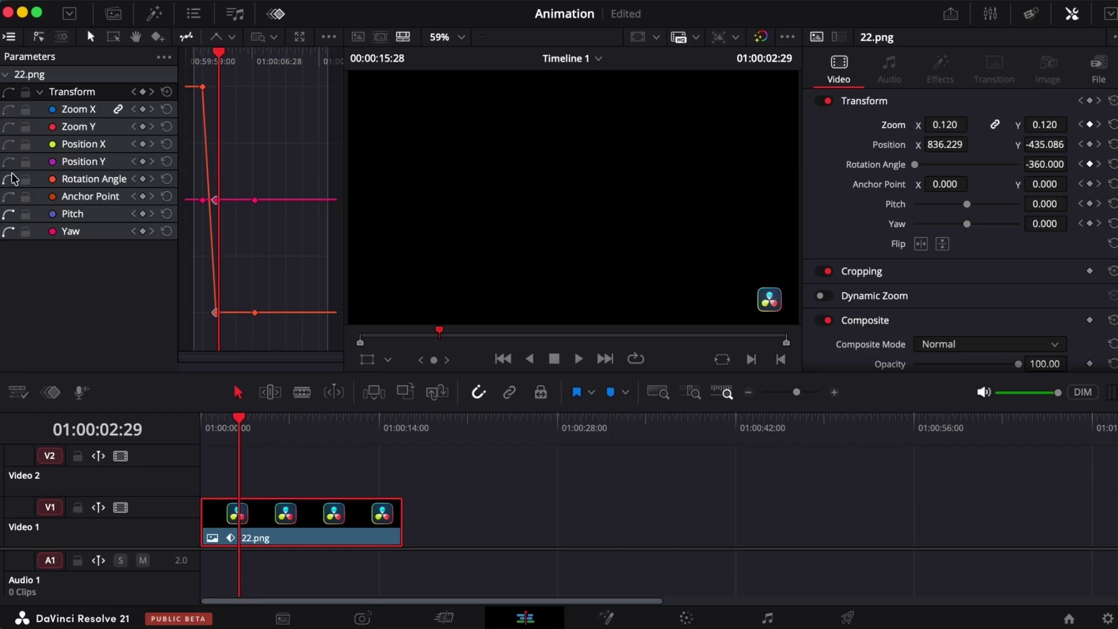
Toggle all Transform curves off and on again, and lock and unlock the whole Transform group.
click(7, 93)
click(8, 93)
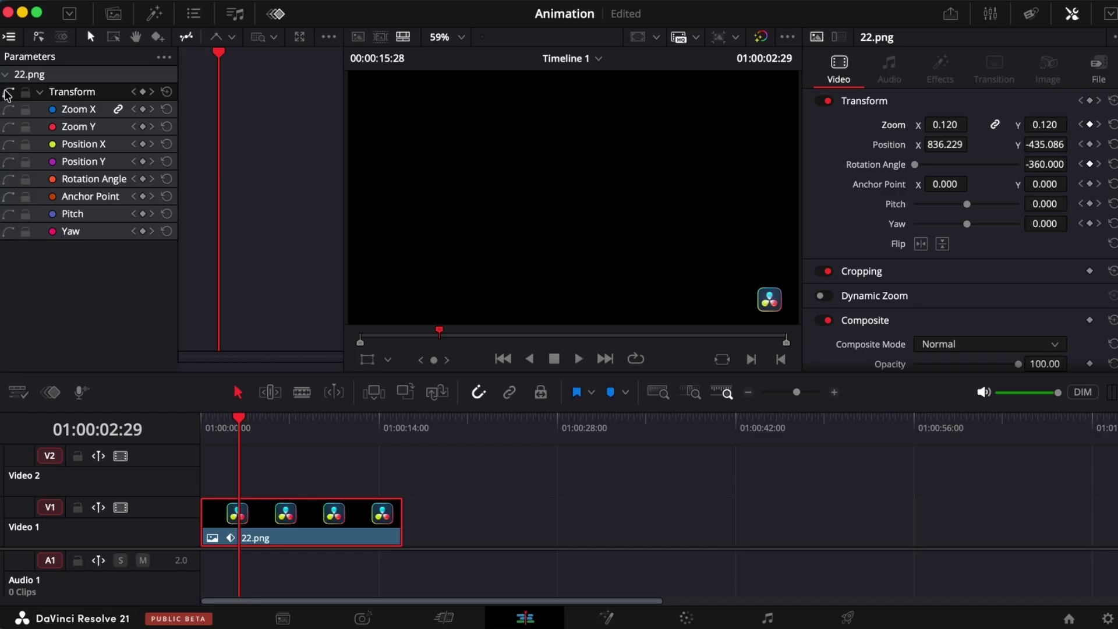
click(8, 93)
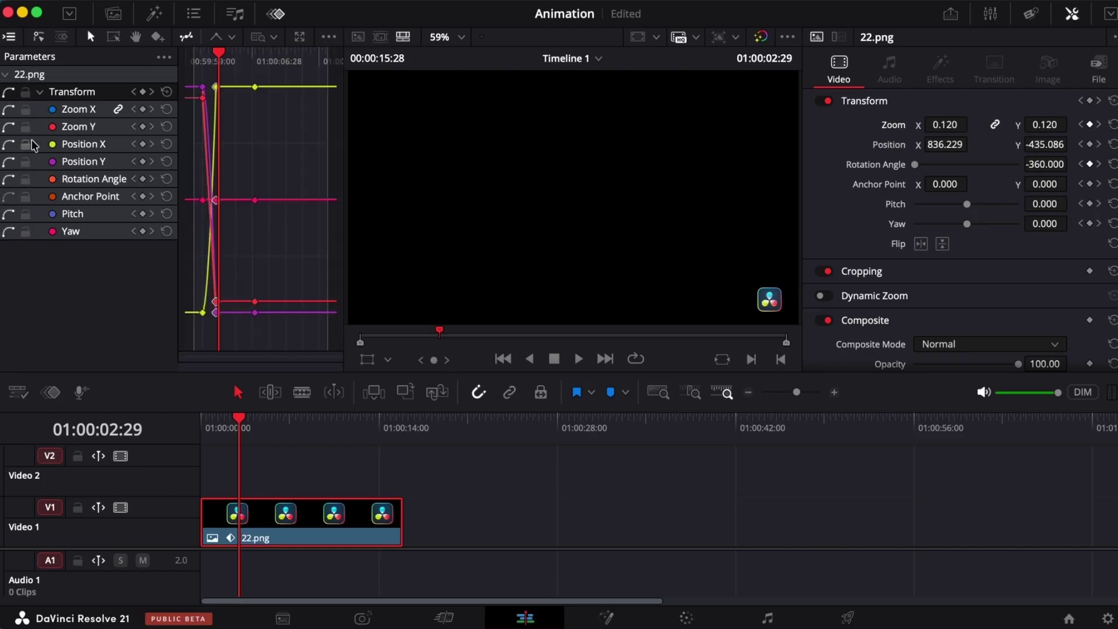
click(25, 92)
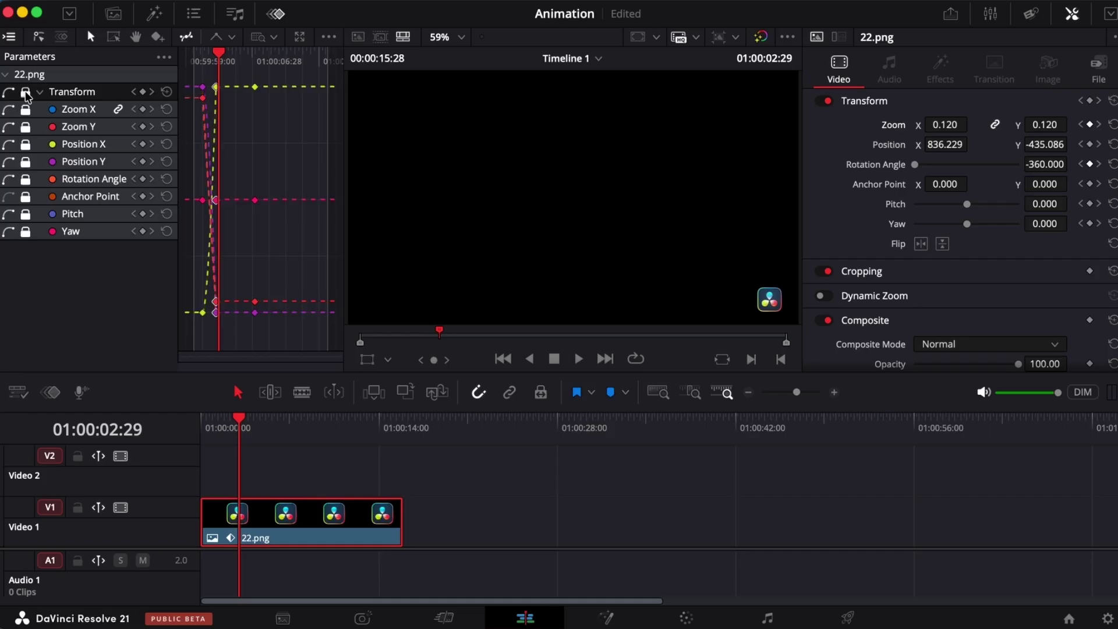
click(26, 93)
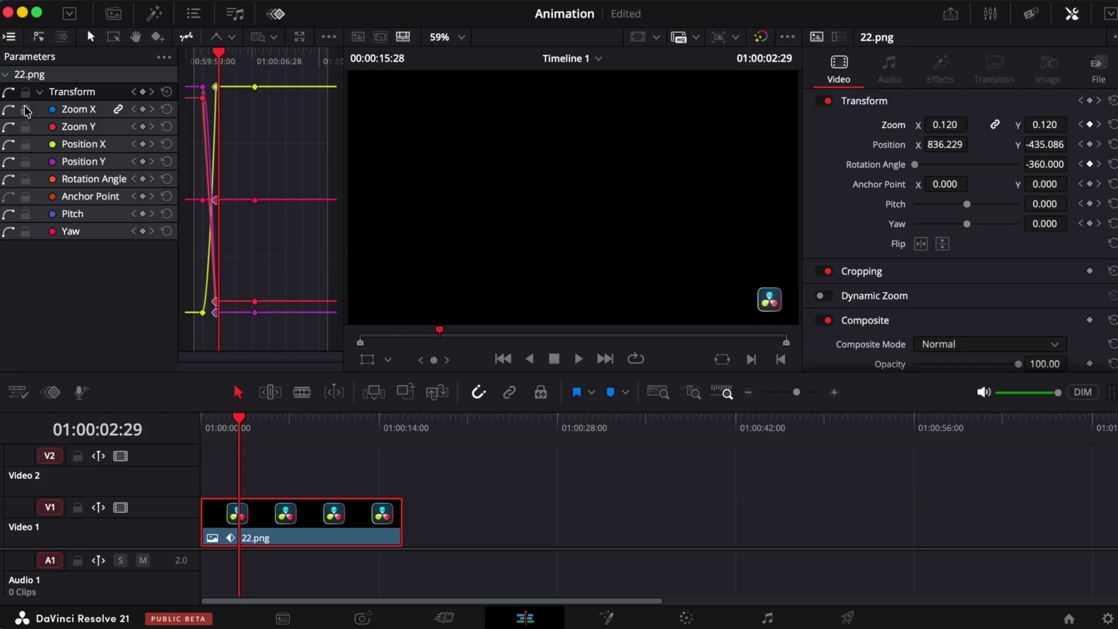
With Position X and Position Y locked, select all keyframes and move the unlocked ones slightly earlier and lower on their curves.
click(198, 420)
click(26, 144)
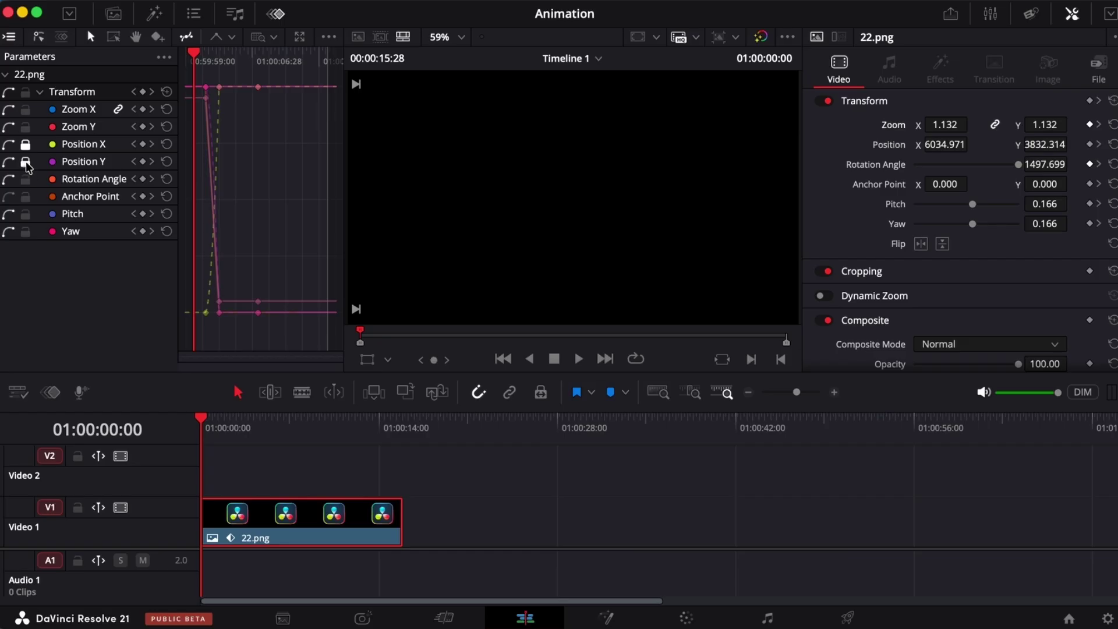
click(26, 162)
key(super+a)
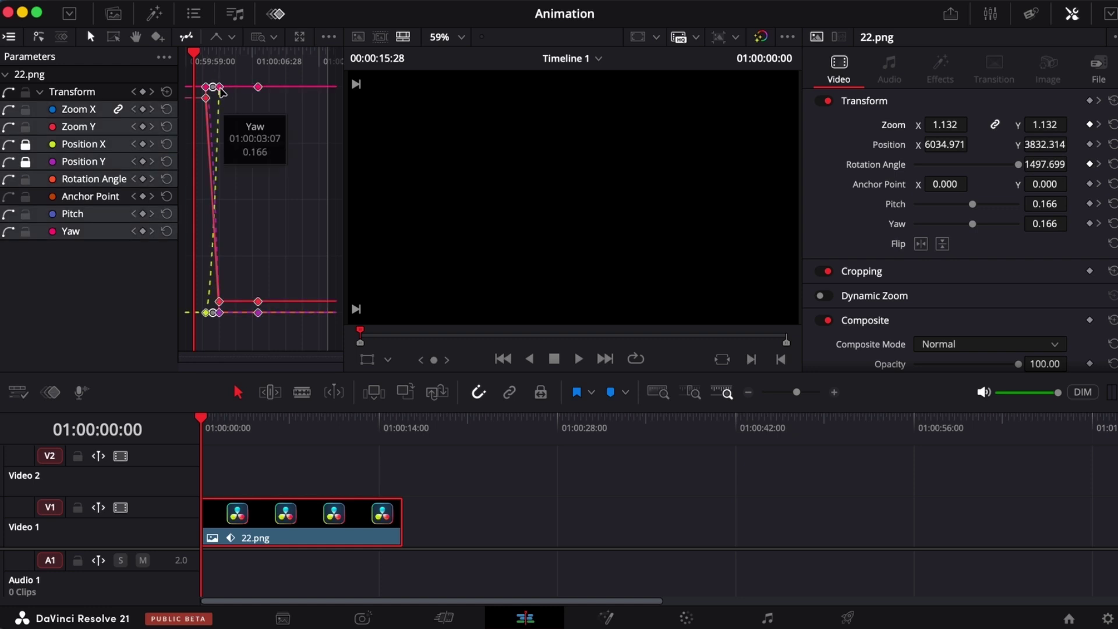
click(220, 88)
mouse_move(220, 88)
mouse_down()
mouse_move(290, 78)
mouse_move(213, 83)
mouse_move(329, 93)
mouse_move(272, 91)
mouse_move(292, 81)
mouse_move(276, 79)
mouse_move(336, 69)
mouse_move(294, 55)
mouse_move(347, 76)
mouse_move(215, 80)
mouse_up()
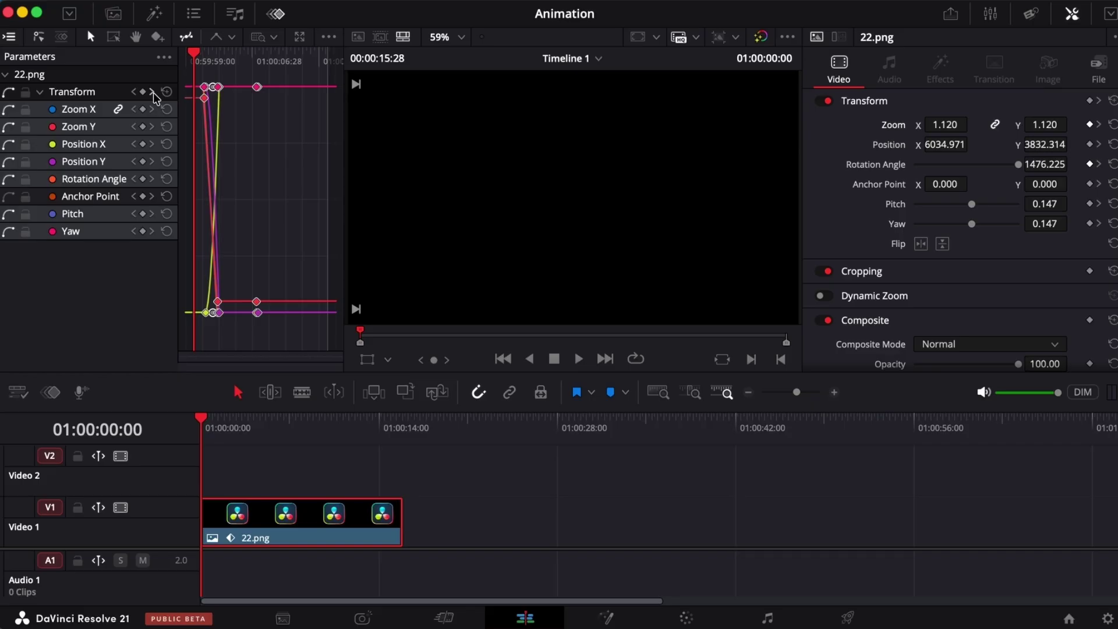
Step forward through the Transform keyframes to the one at 01:00:07:18.
click(152, 92)
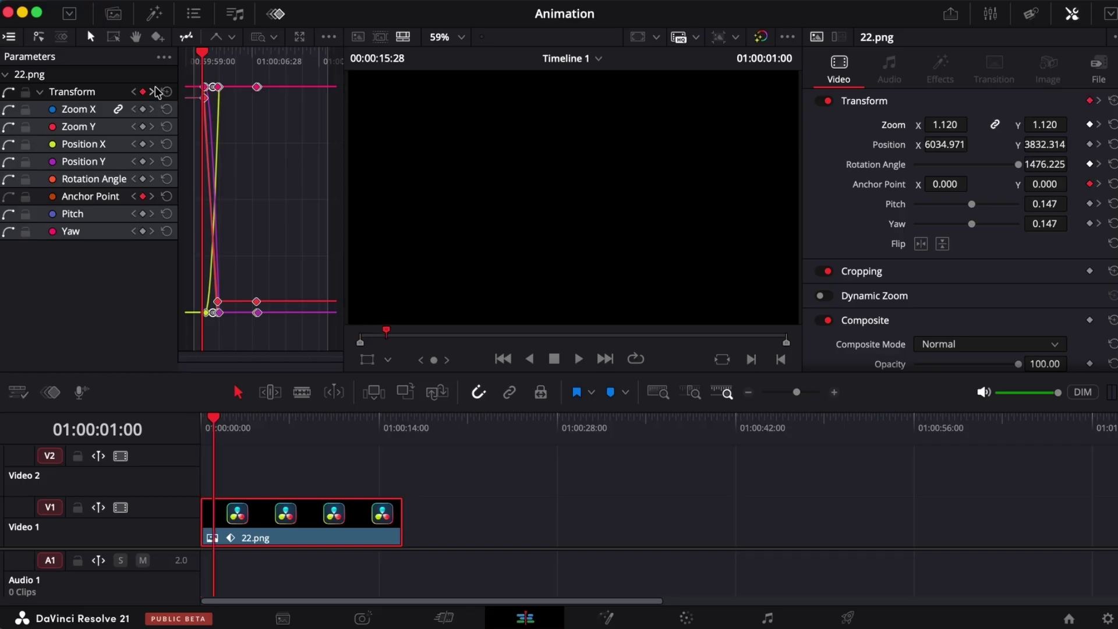
click(153, 92)
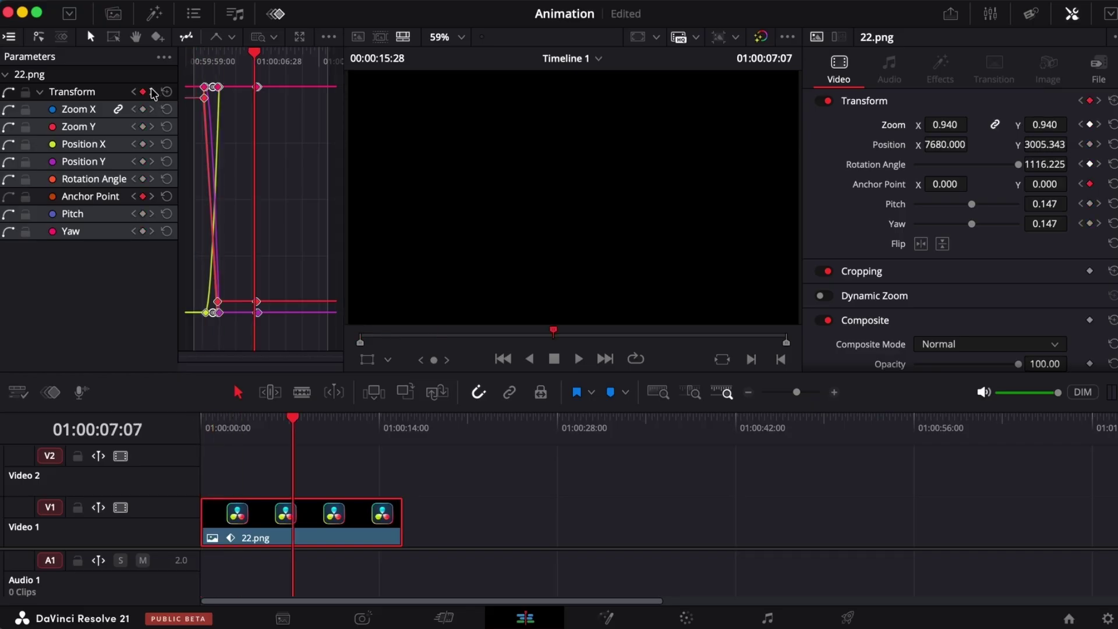
click(152, 92)
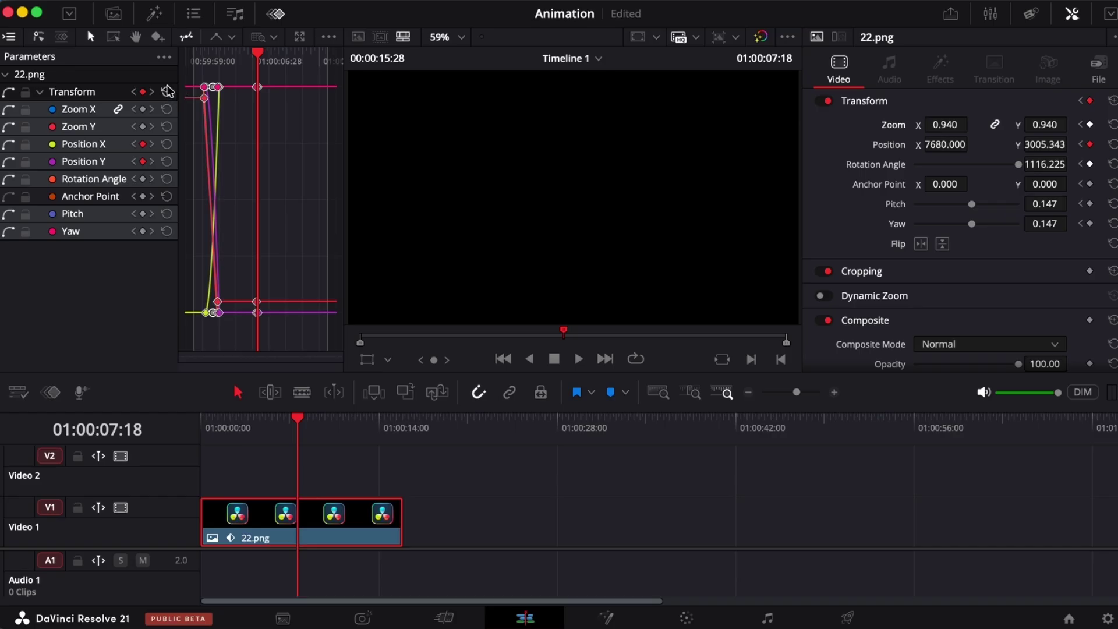
Reset all Transform parameters of the clip and undo the reset.
click(167, 92)
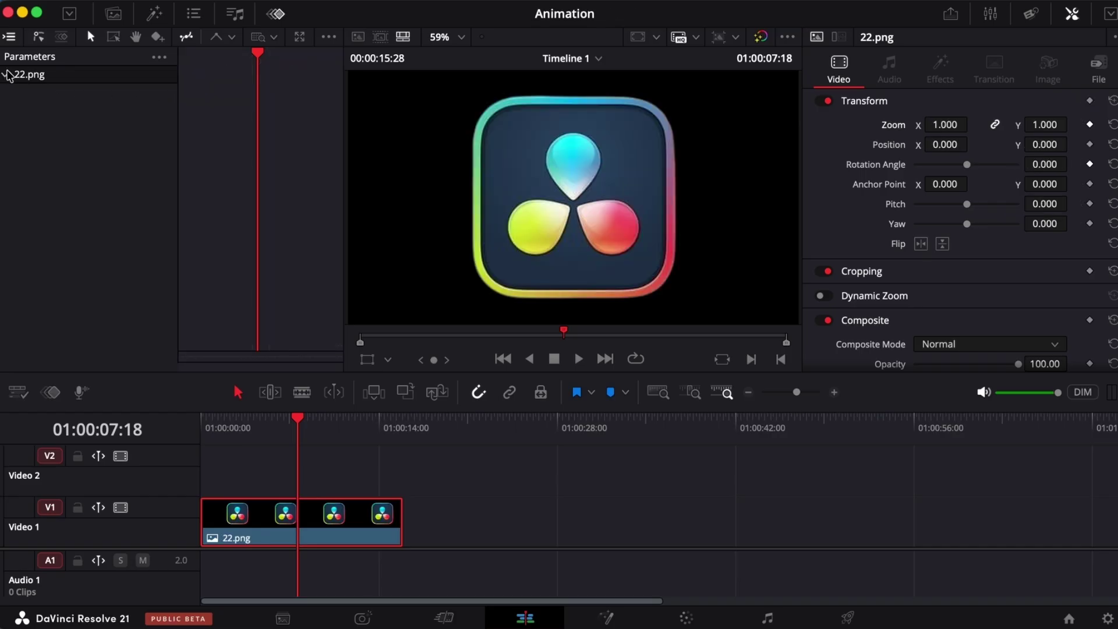
key(super+z)
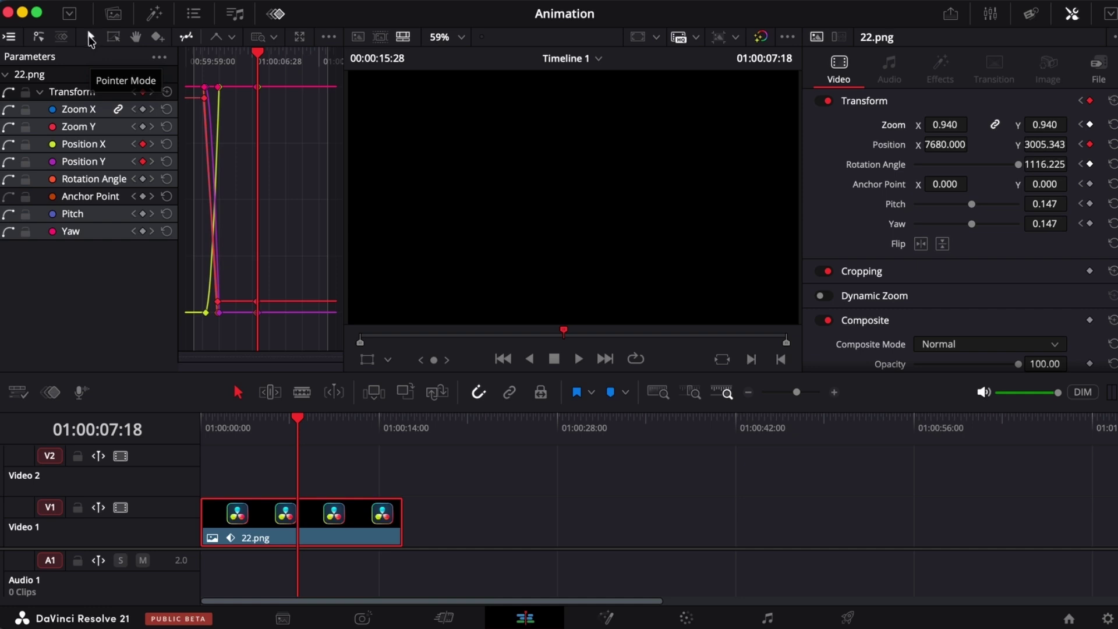
Try moving the second Yaw keyframe later and much lower on its curve, and undo the move.
click(219, 87)
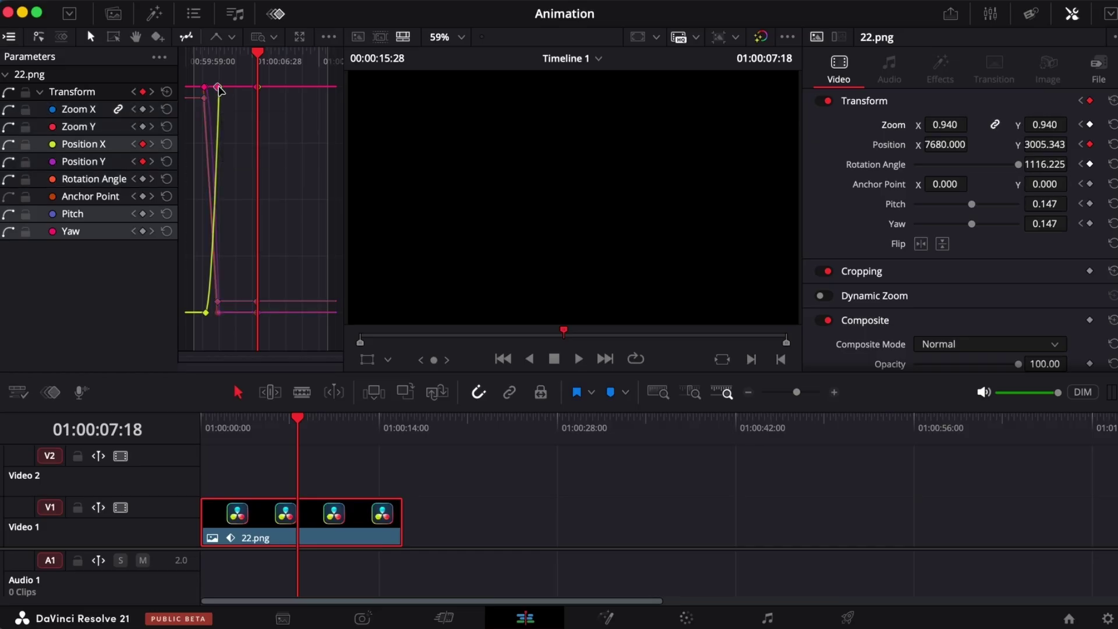
drag(218, 88, 239, 117)
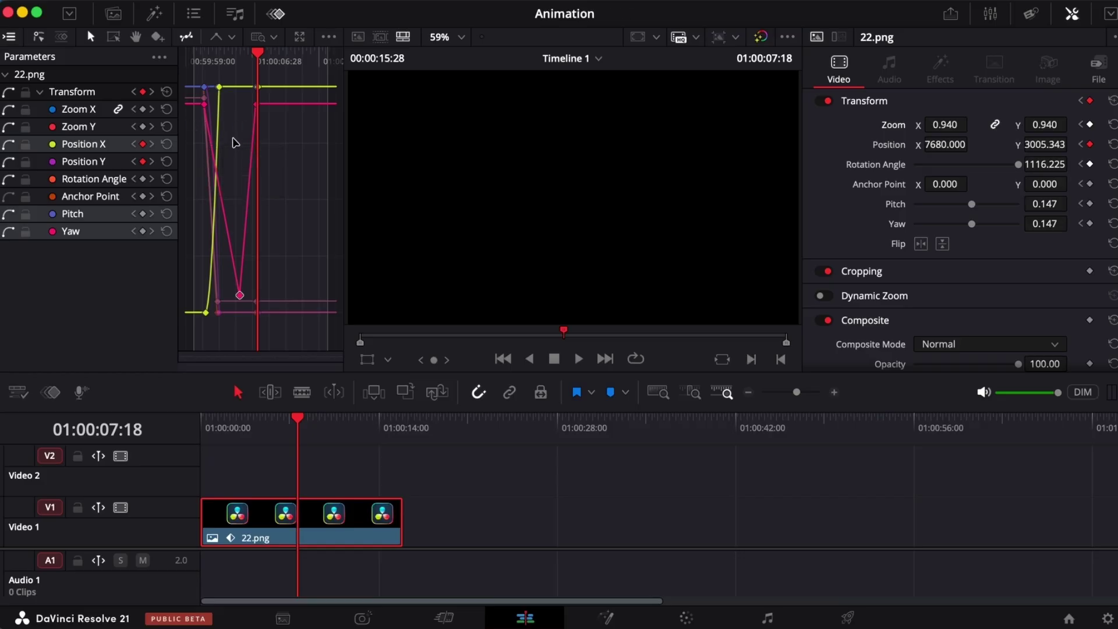
key(super+z)
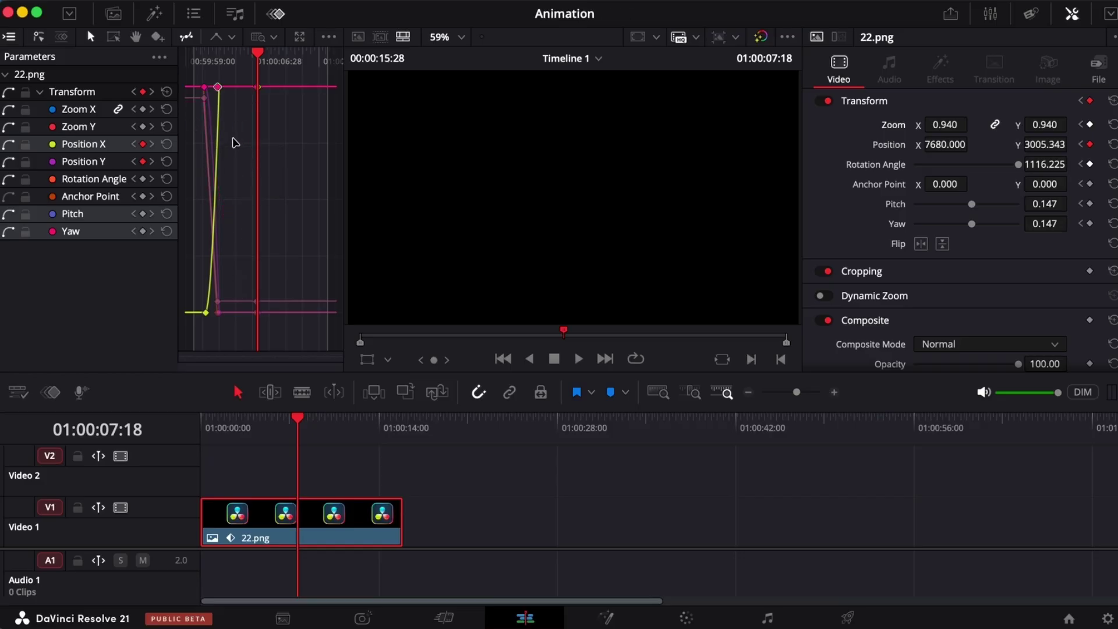
Draw a transform box around the upper keyframes at the start of the curves and resize it to adjust the group.
click(110, 36)
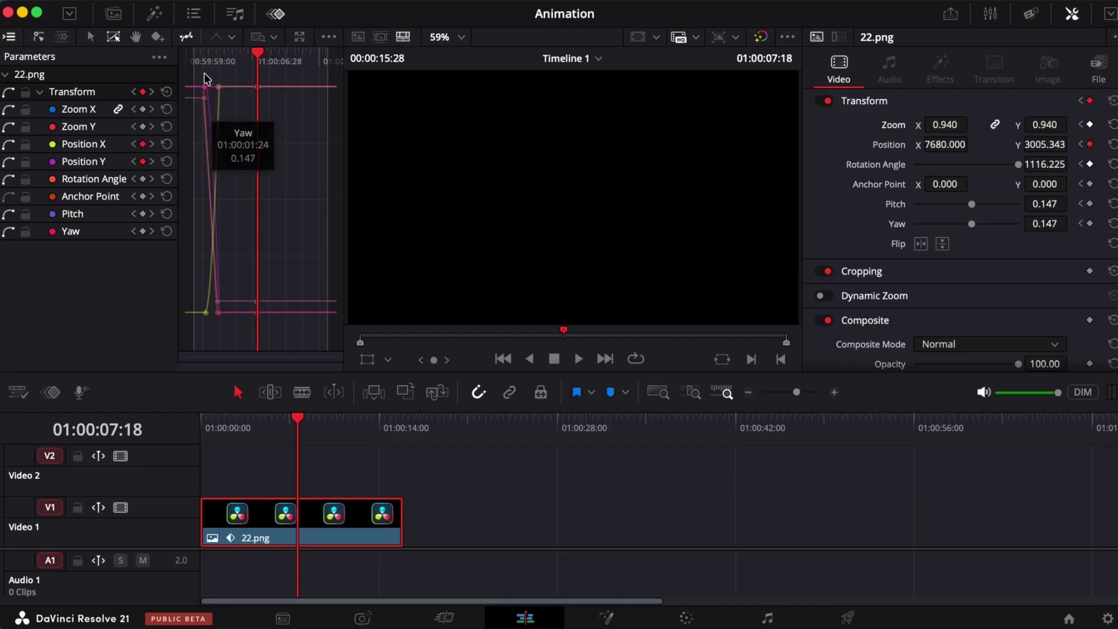
drag(199, 71, 247, 153)
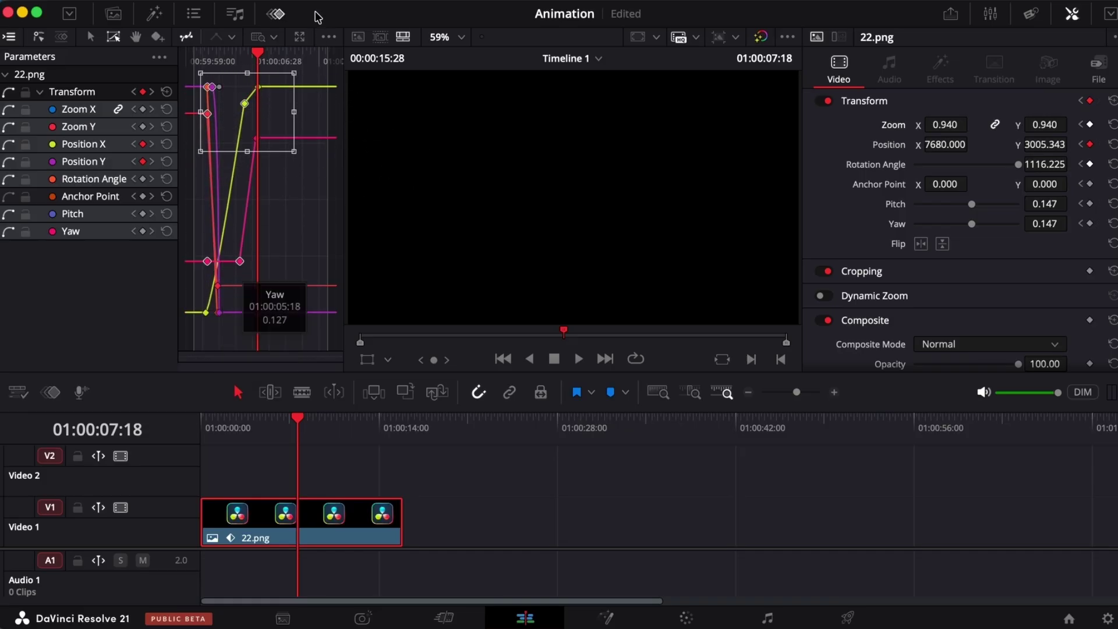
drag(294, 112, 247, 152)
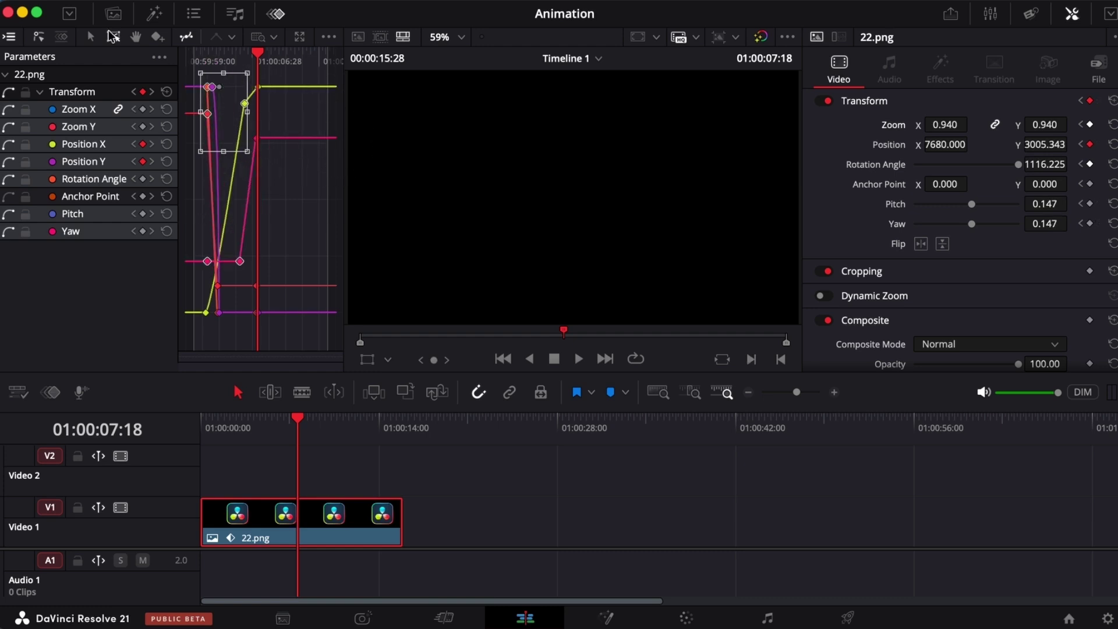
Add a keyframe to the Yaw curve after the playhead and another on the steep curve near the start.
click(135, 37)
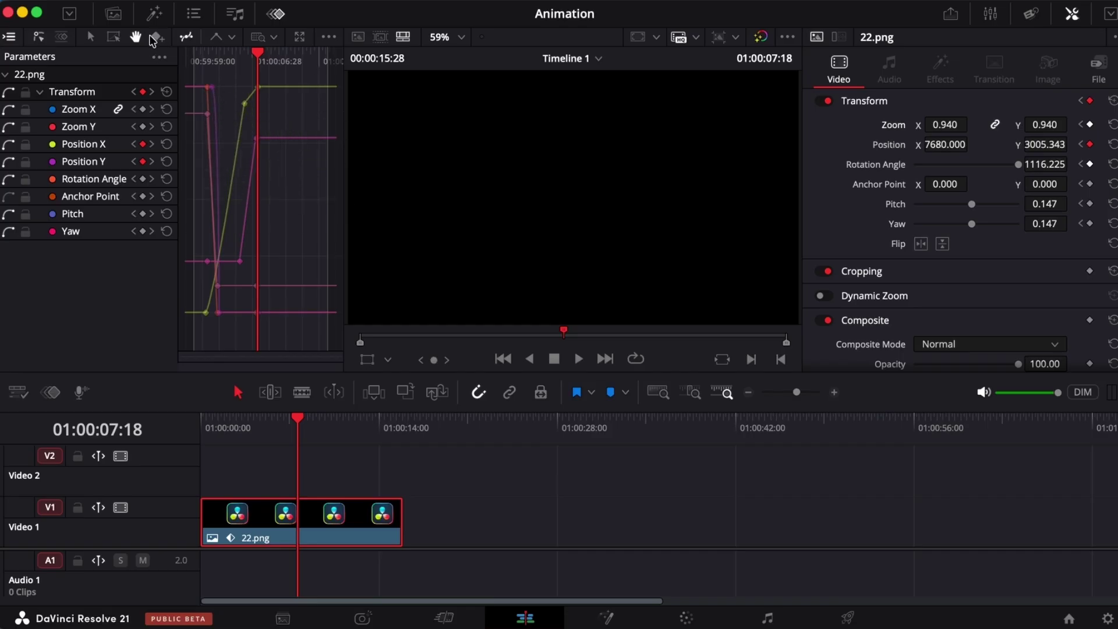
click(155, 37)
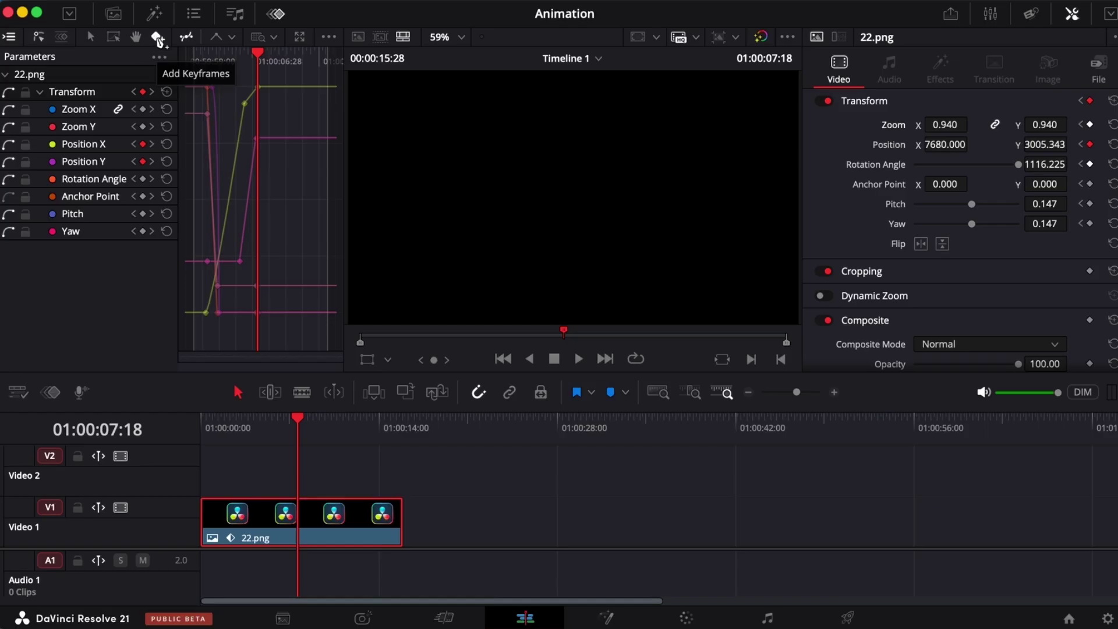
click(295, 139)
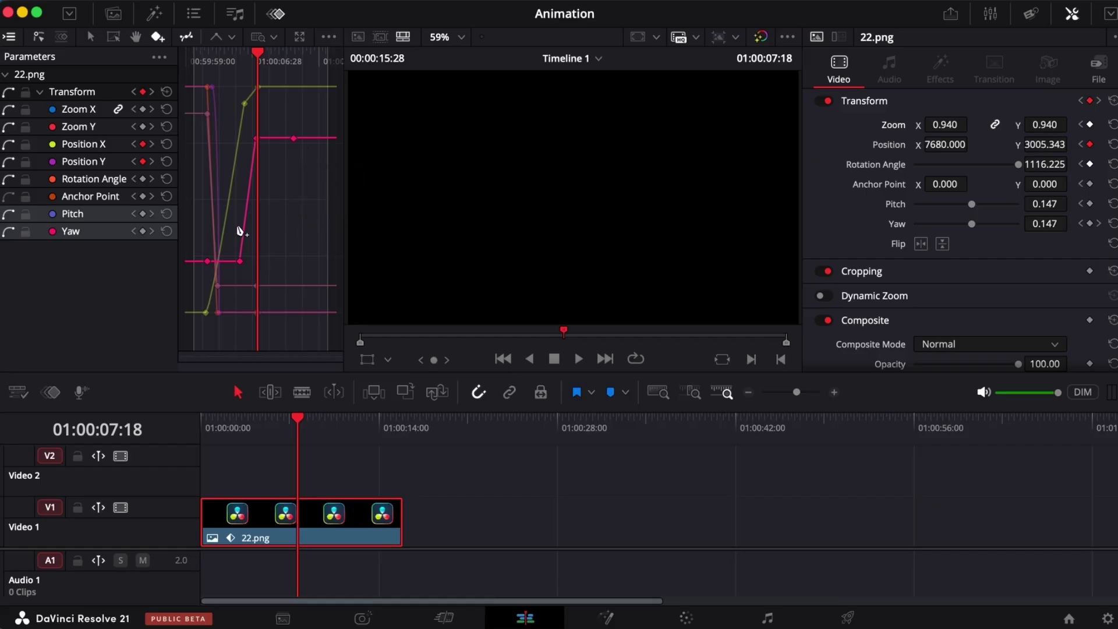
click(210, 164)
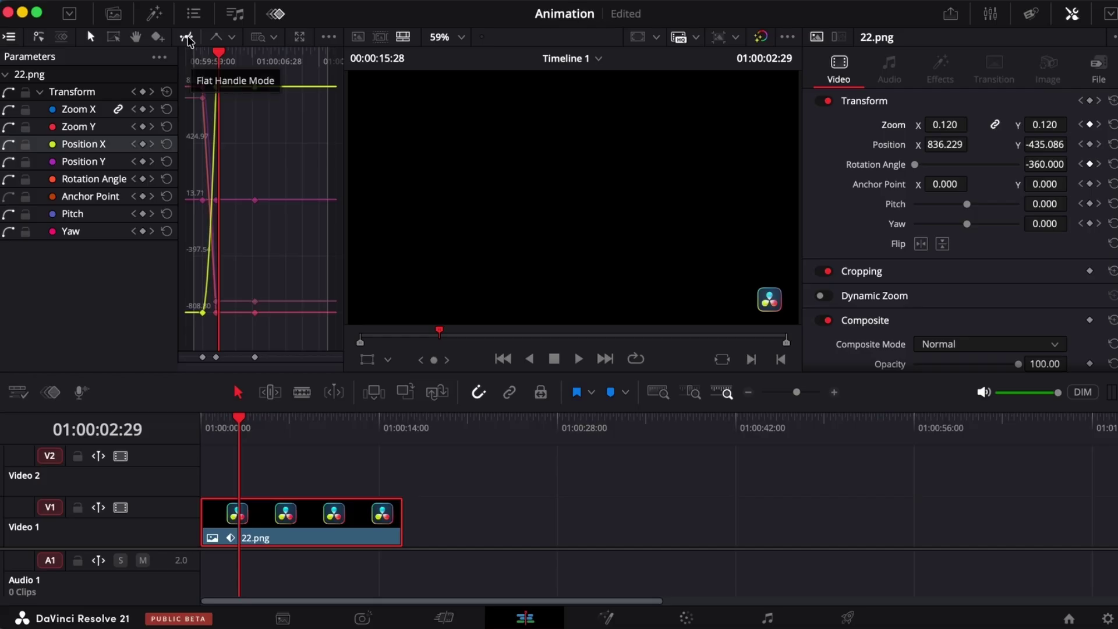
Review the easing options for the Position X keyframes and zoom the curve graph in horizontally.
click(233, 38)
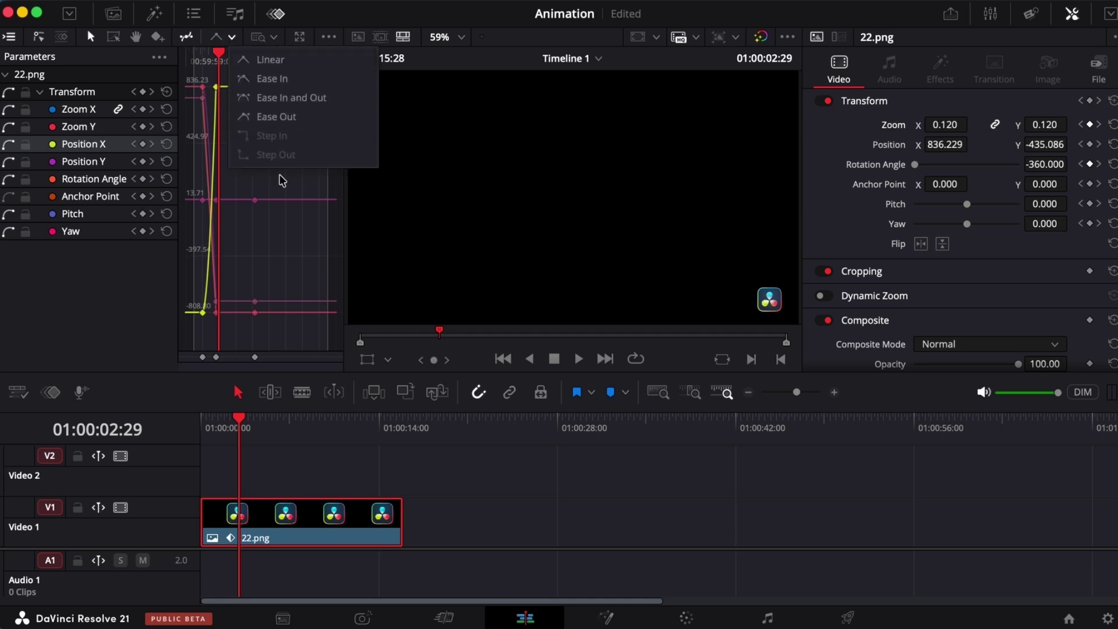
click(276, 39)
click(276, 38)
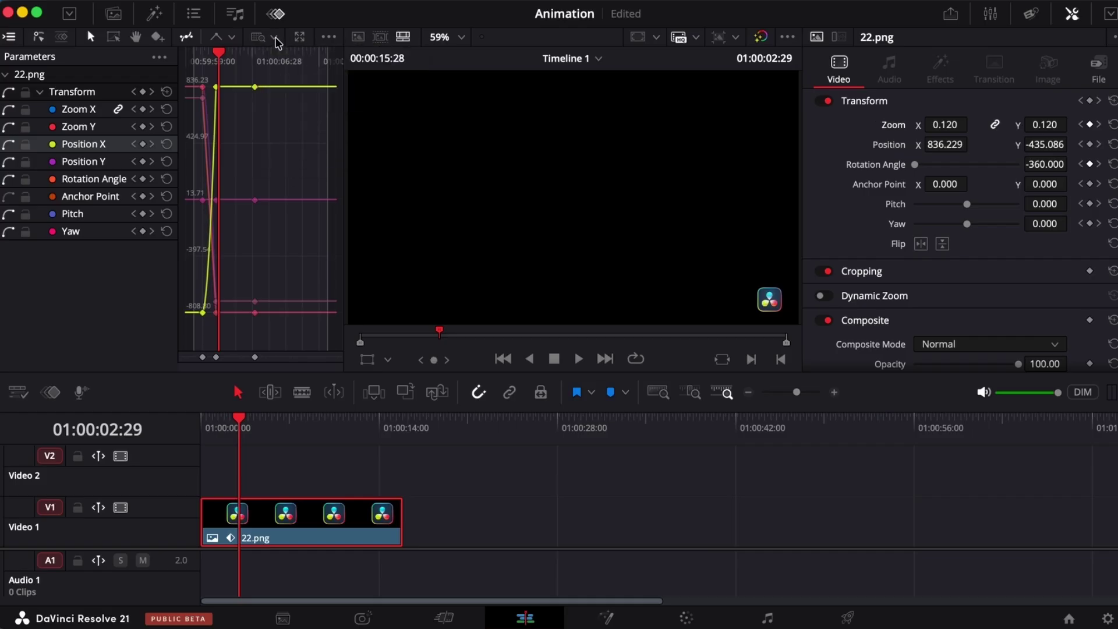
click(276, 39)
drag(305, 107, 353, 97)
click(302, 171)
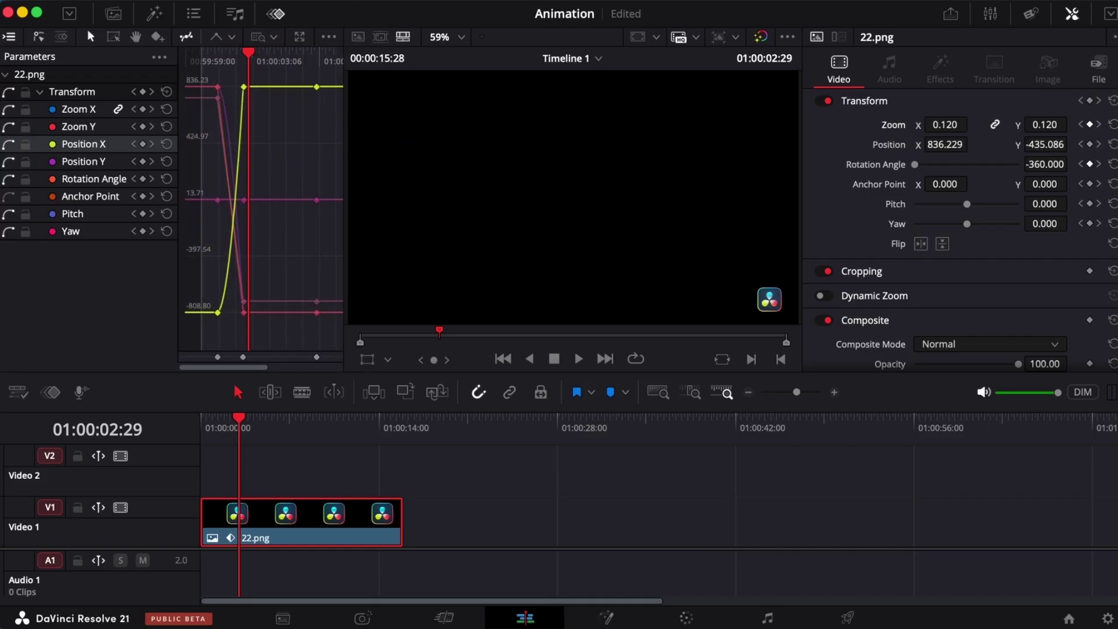
Detach the Keyframe Editor into a floating window, enlarge it, and dock it back beside the viewer.
click(300, 38)
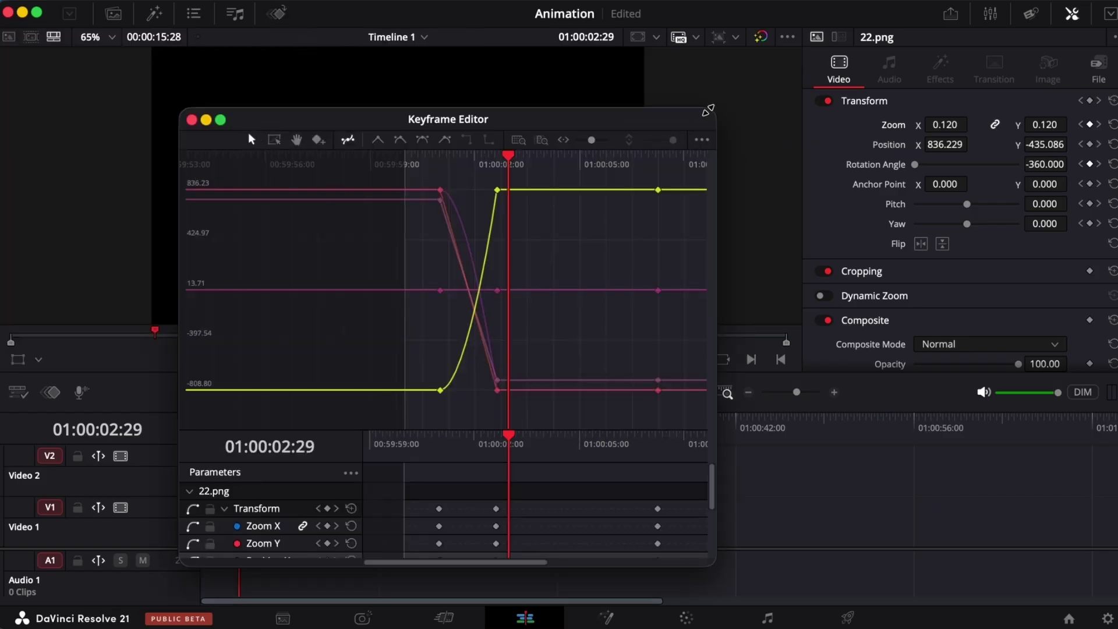
drag(711, 110, 1088, 5)
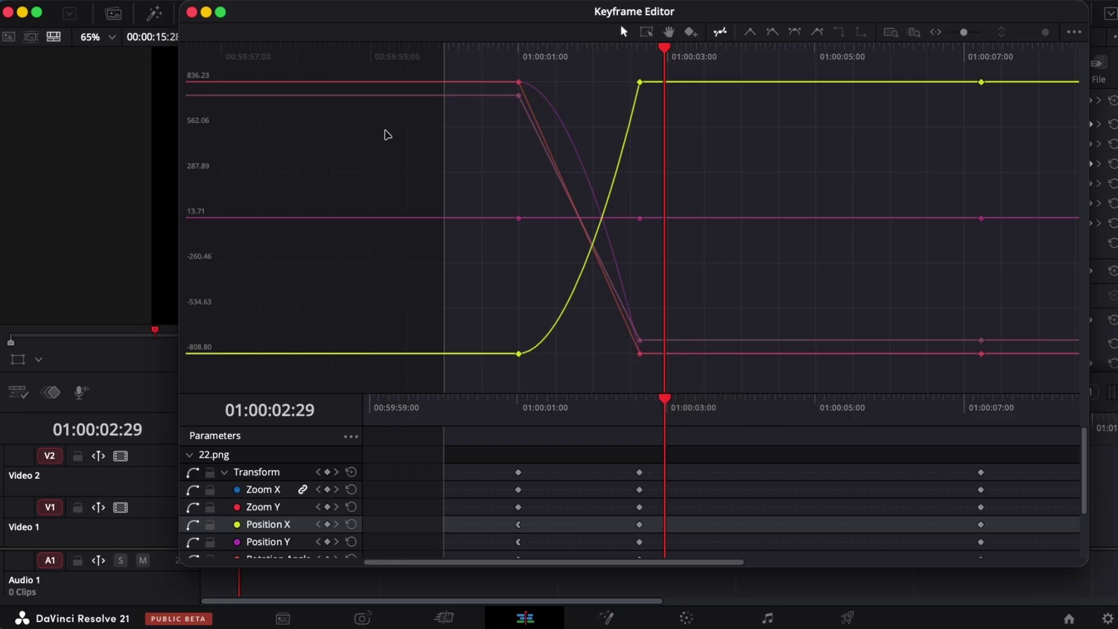
click(192, 11)
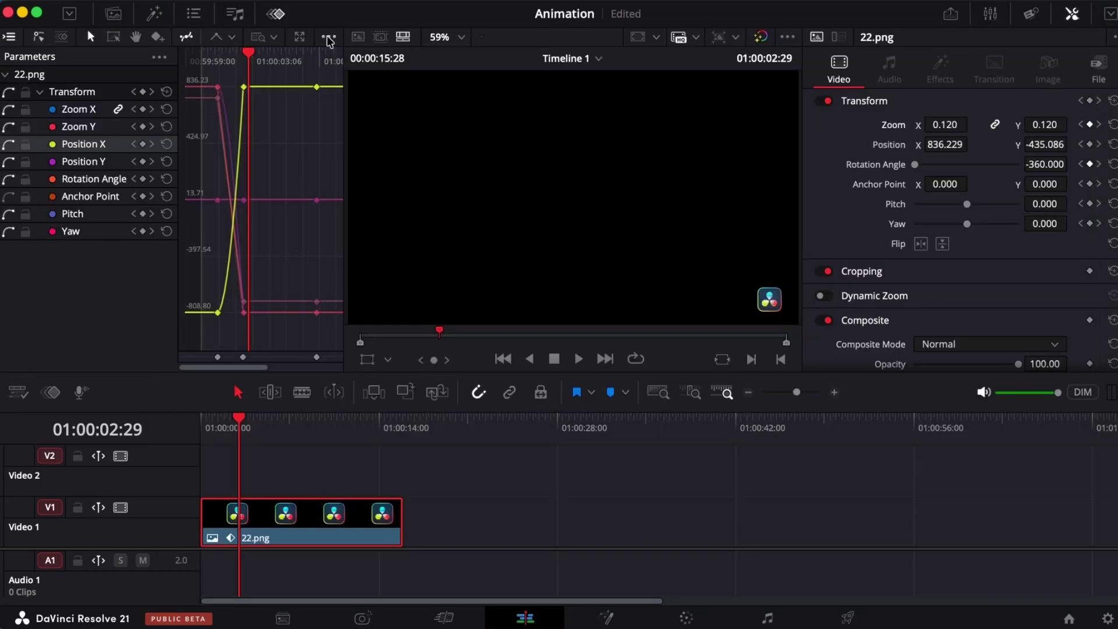
Display all parameters in the keyframe list and look through the Cropping, Composite and Lens Correction groups.
click(160, 58)
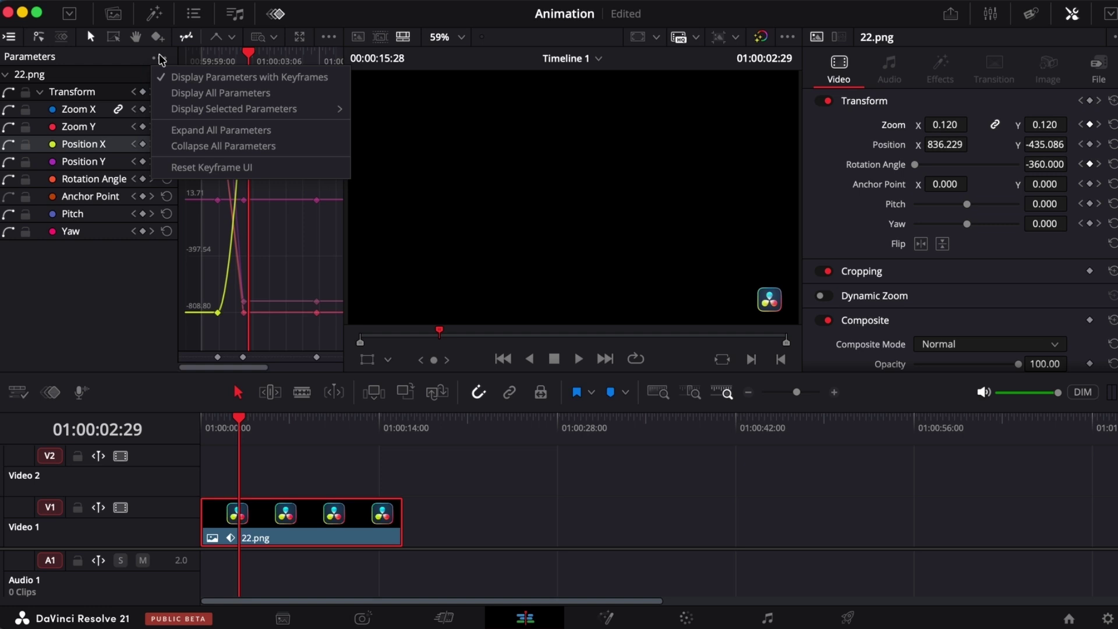
click(202, 94)
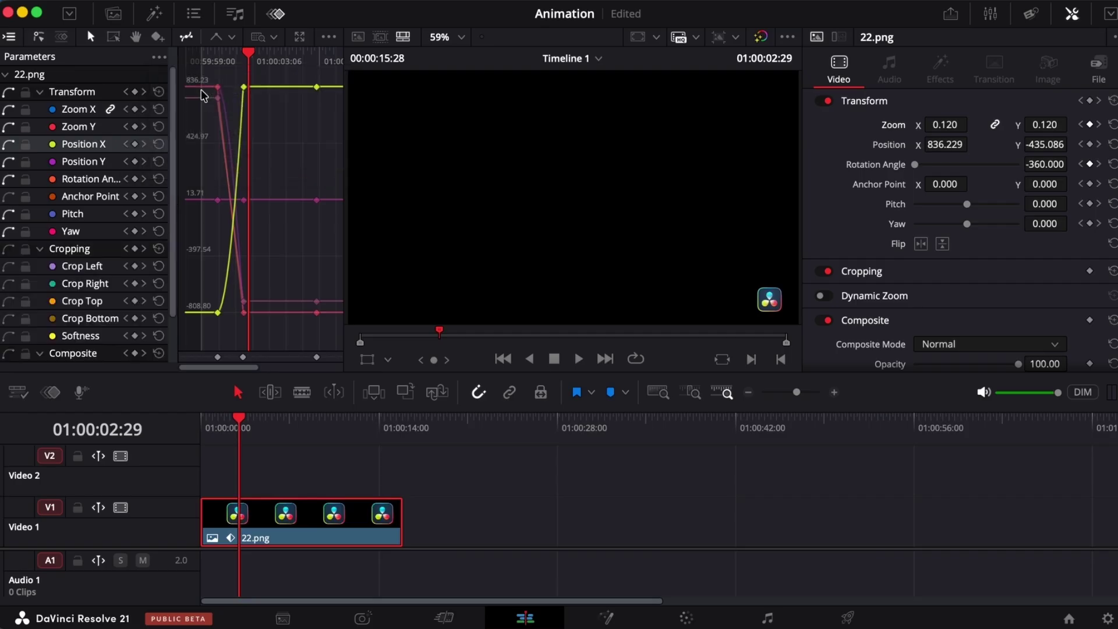
scroll(7, 249, down, 3)
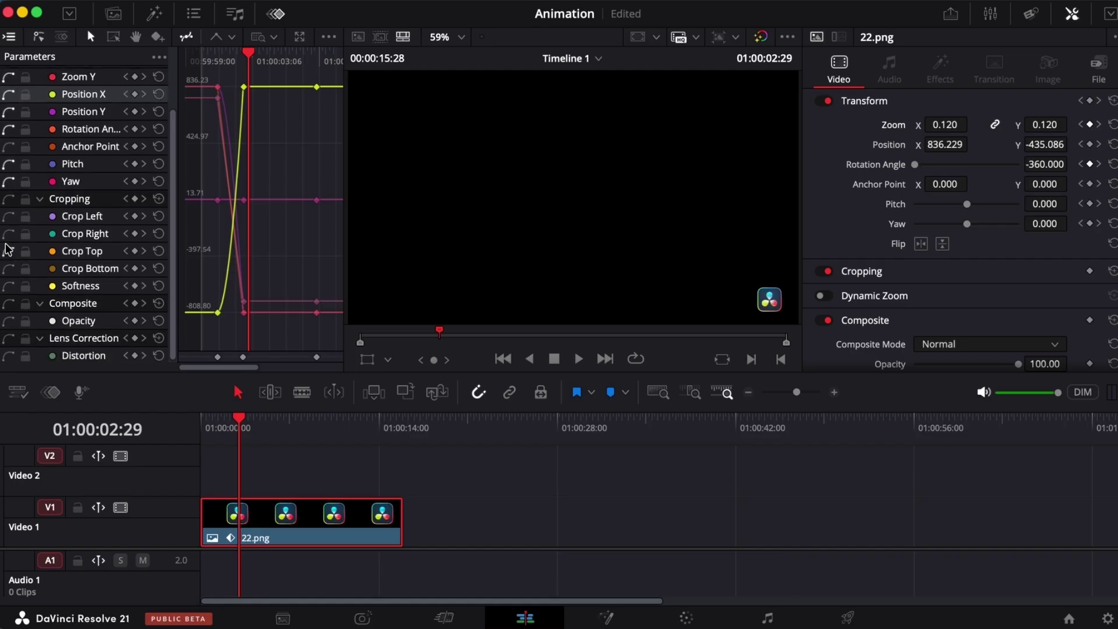
scroll(951, 232, down, 3)
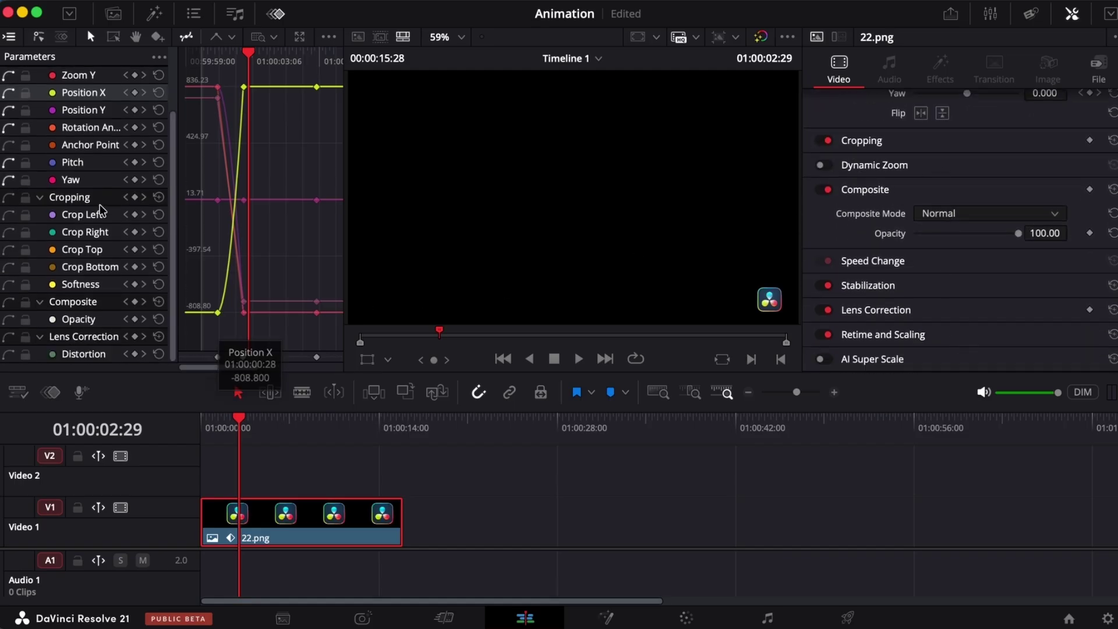
scroll(104, 207, up, 3)
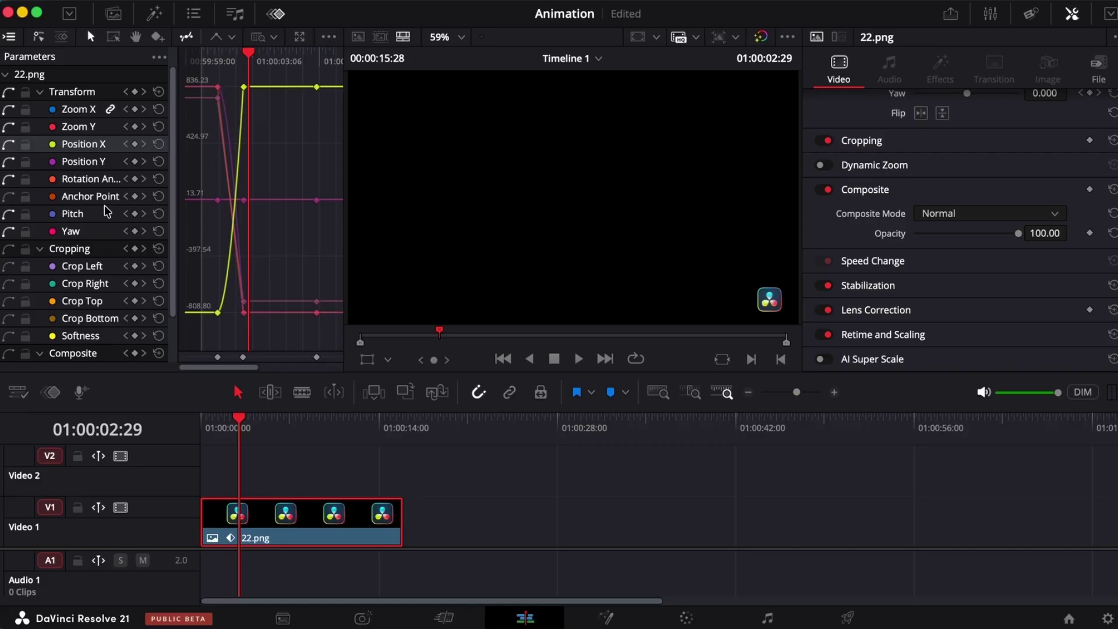
Try collapsing and expanding the 22.png clip entry and its Transform group in the parameter list.
click(4, 75)
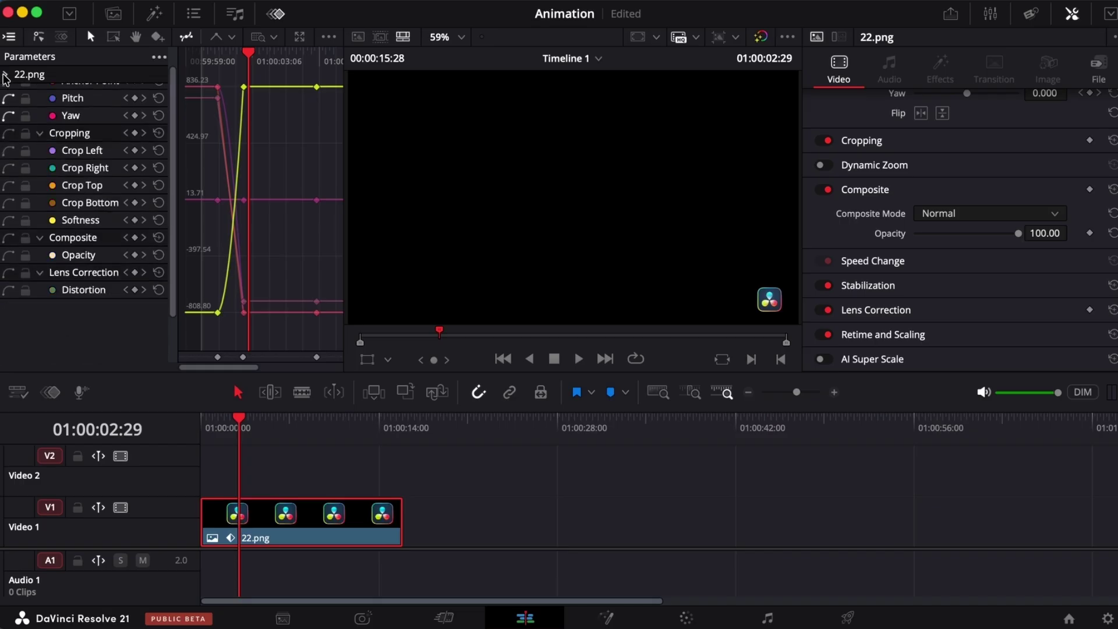
click(4, 76)
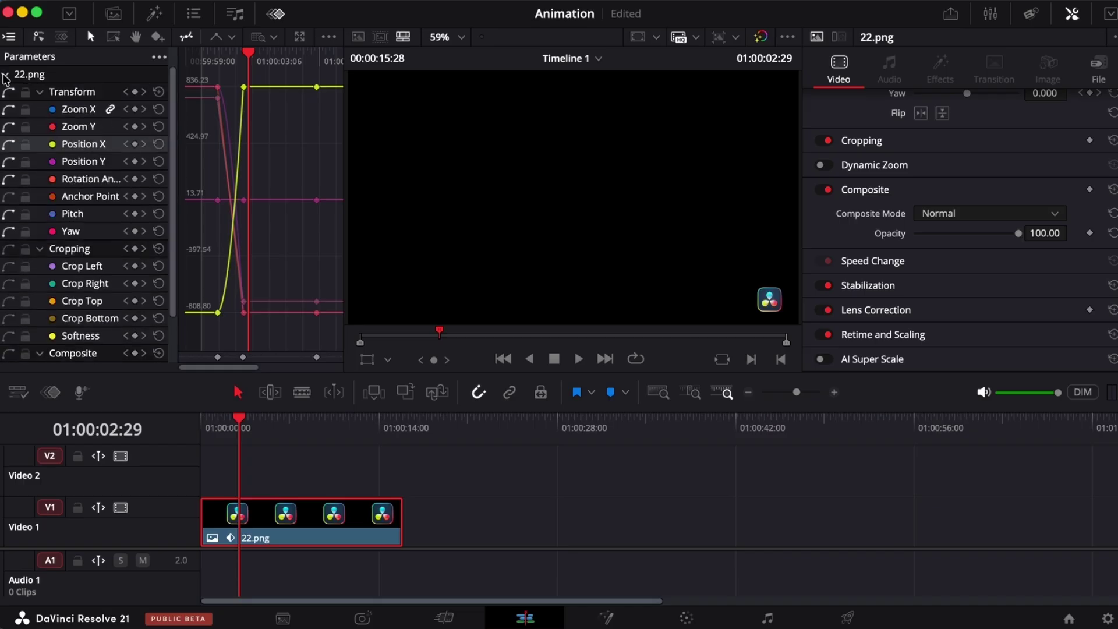
click(41, 93)
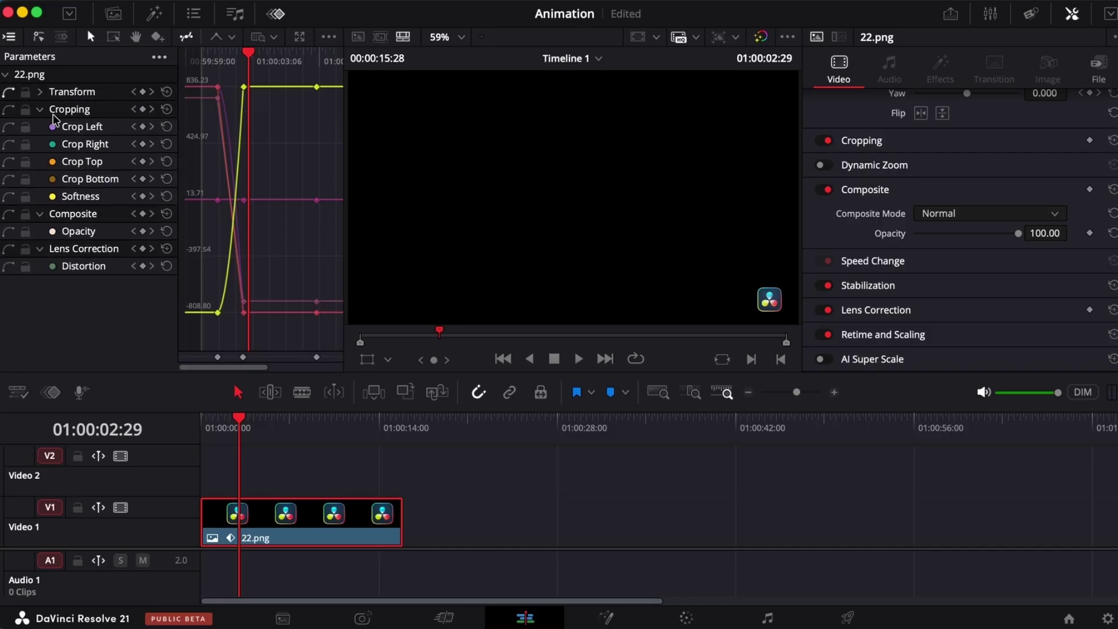
click(40, 92)
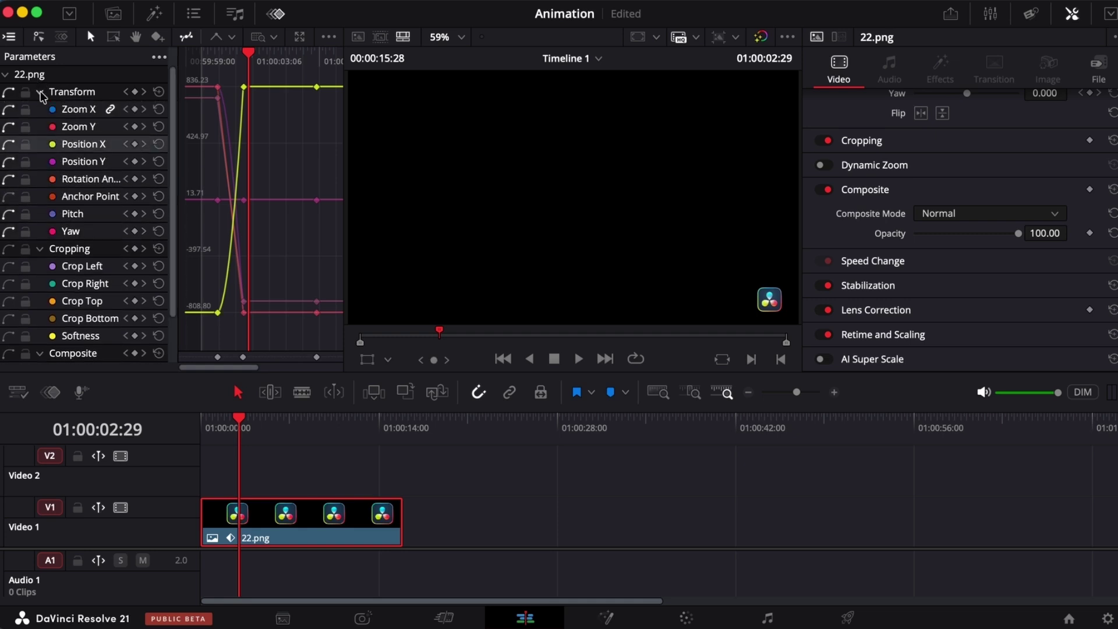
click(40, 93)
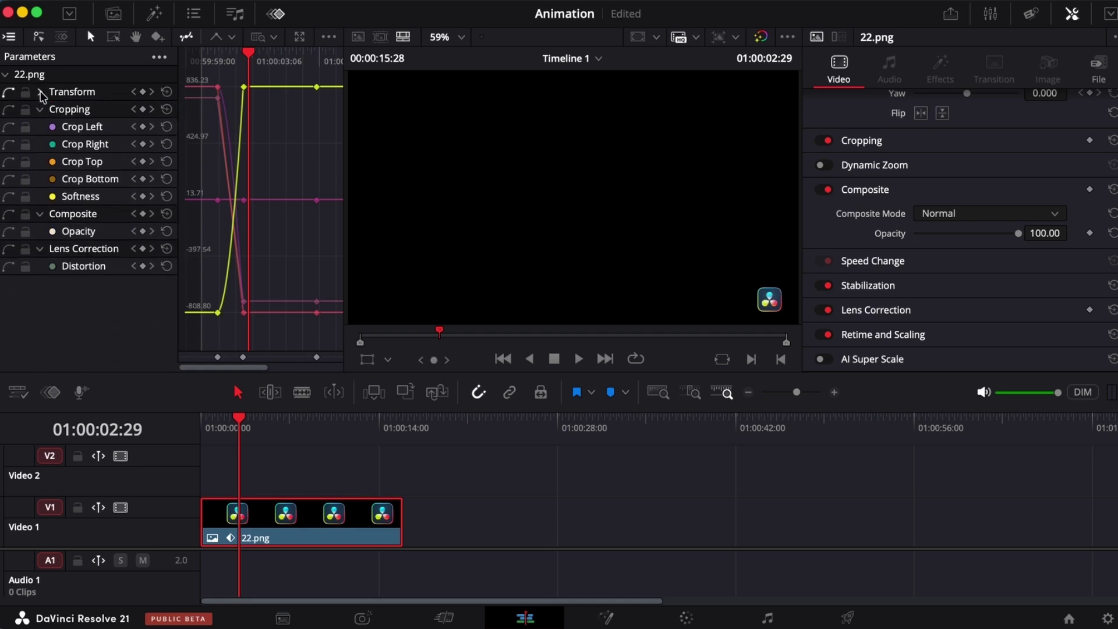
click(41, 92)
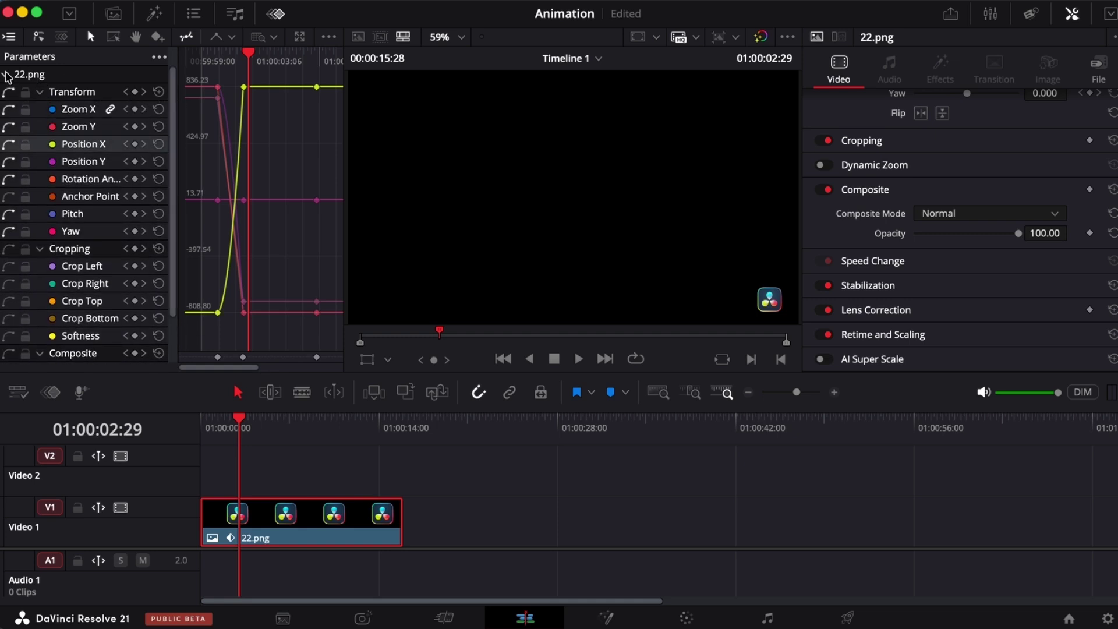
click(7, 75)
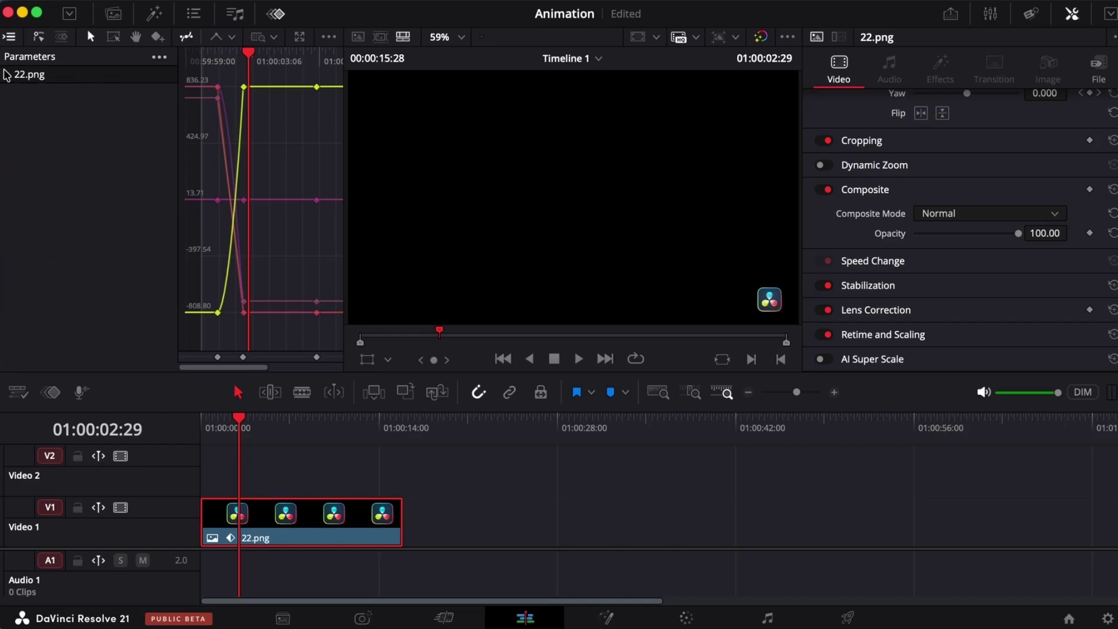
click(7, 75)
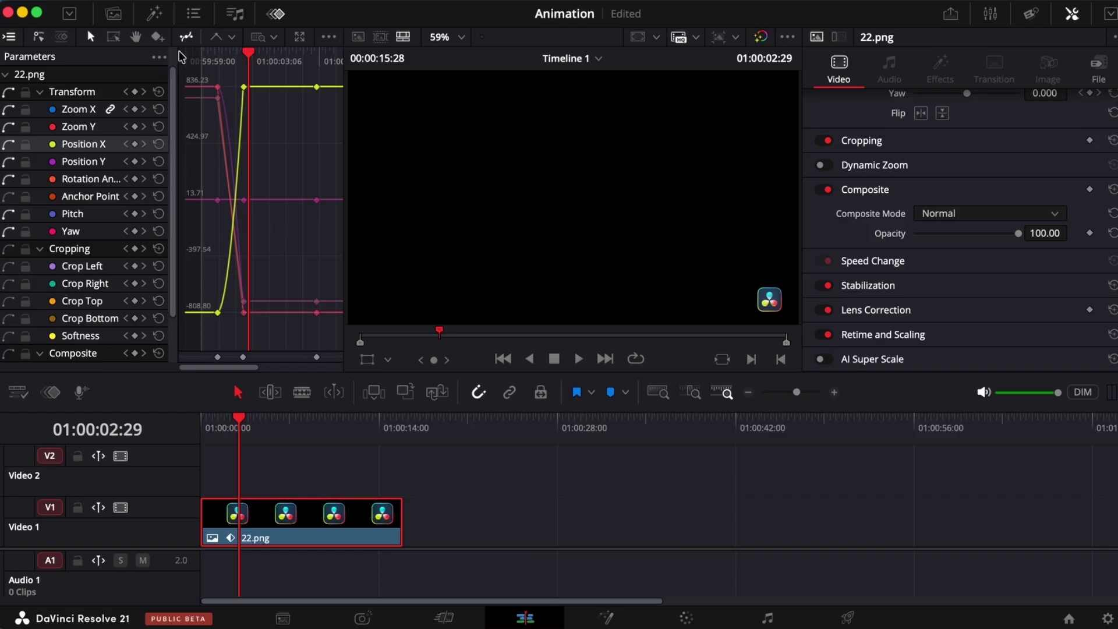
Limit the parameter list to parameters with keyframes.
click(159, 57)
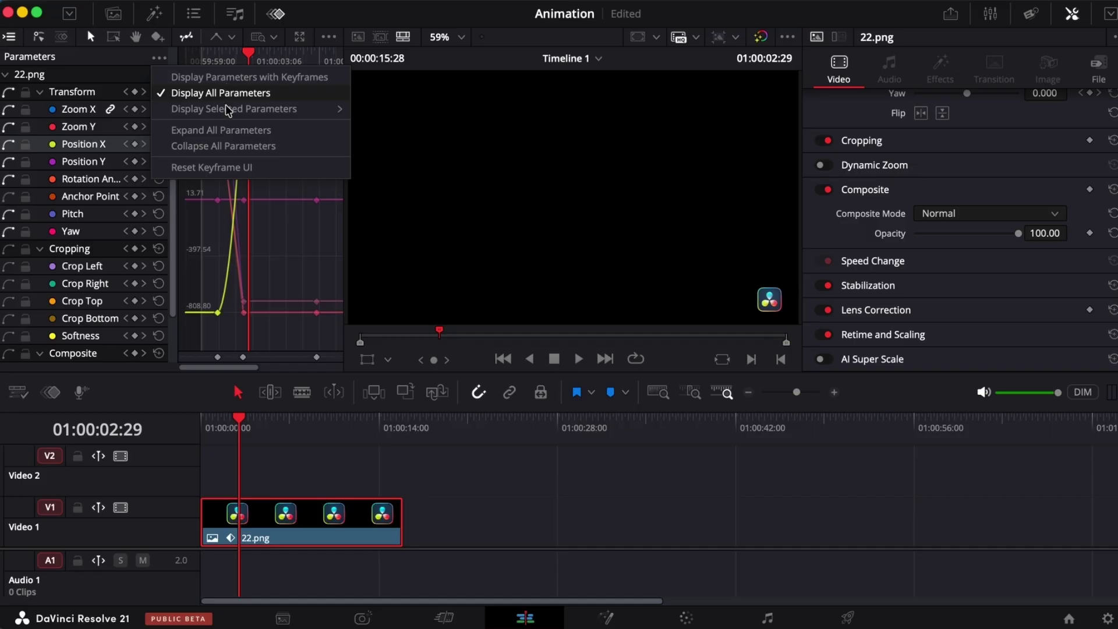
mouse_move(222, 106)
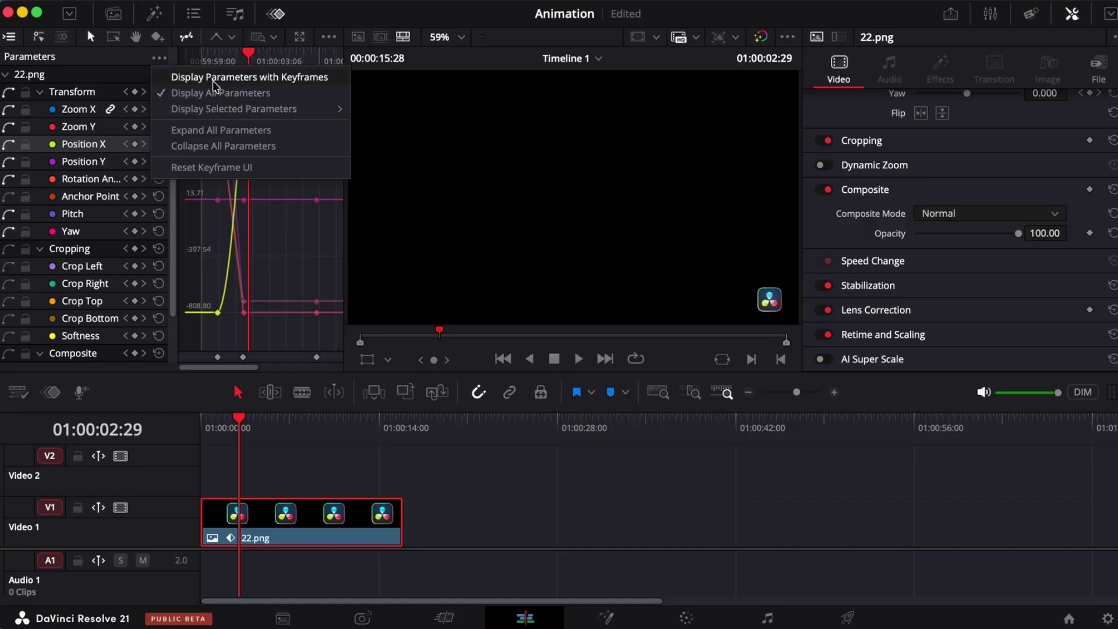
click(212, 81)
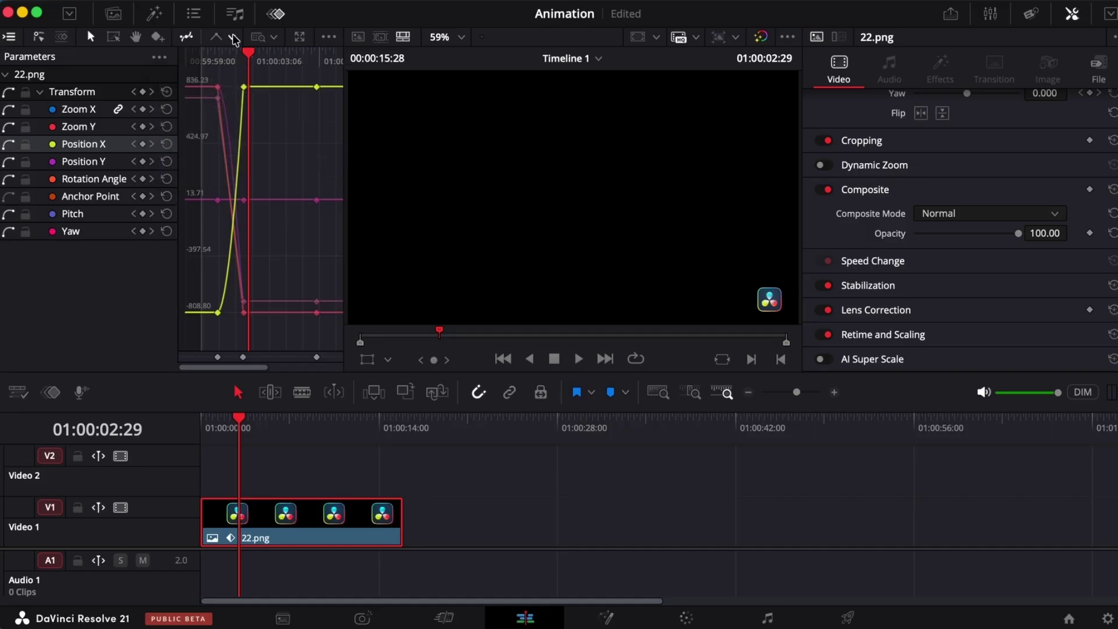
Select all Transform keyframes on the curves and apply Ease In and Out to them.
click(291, 134)
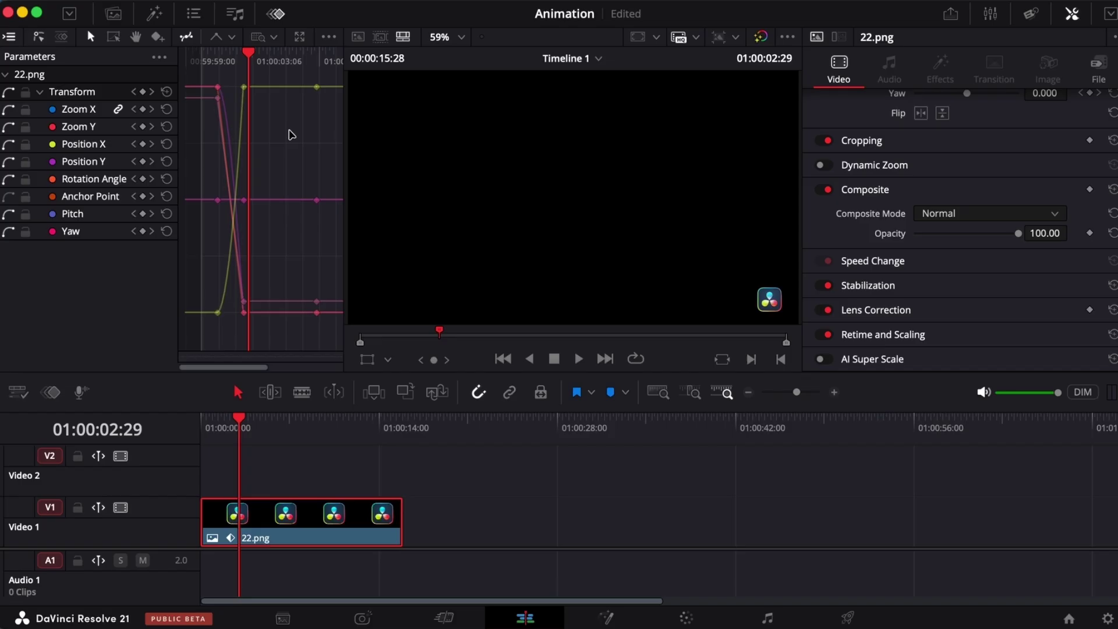
key(super+a)
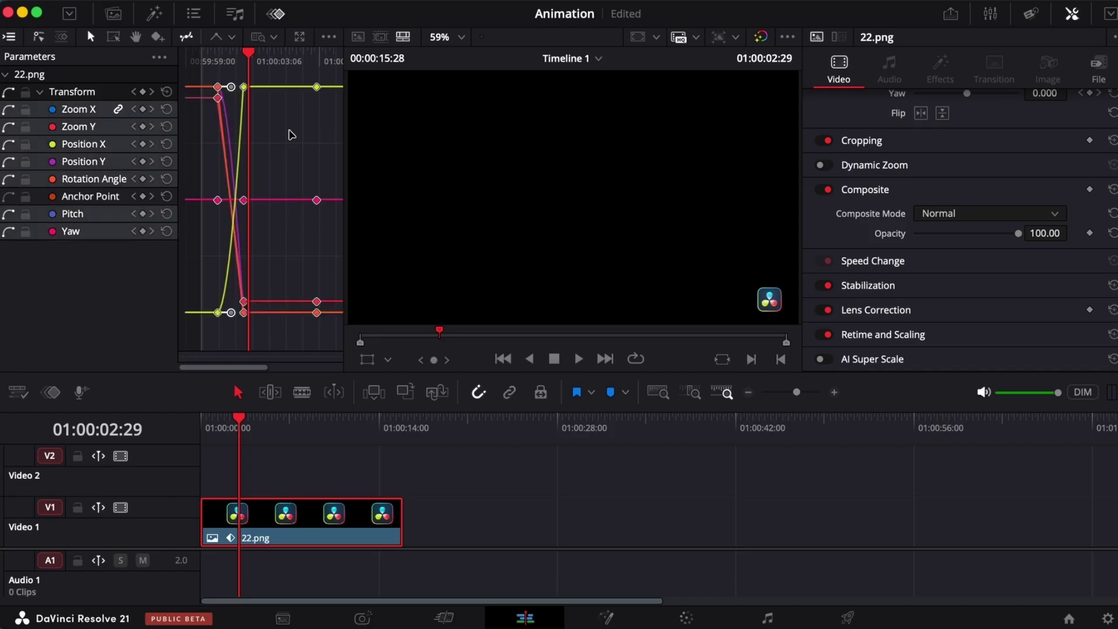
click(233, 38)
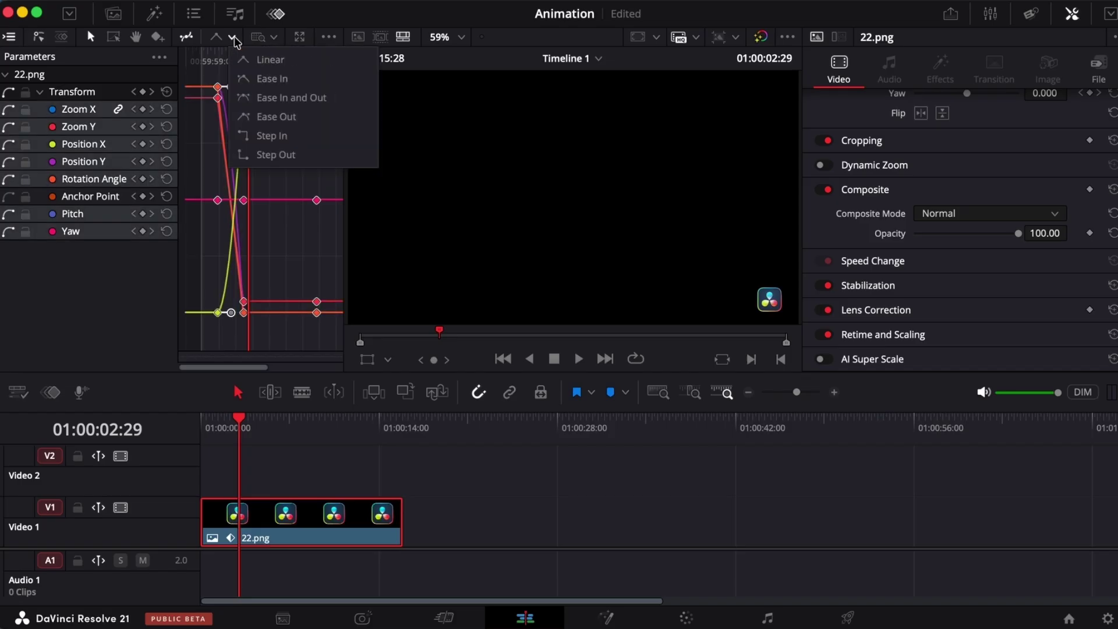
click(277, 103)
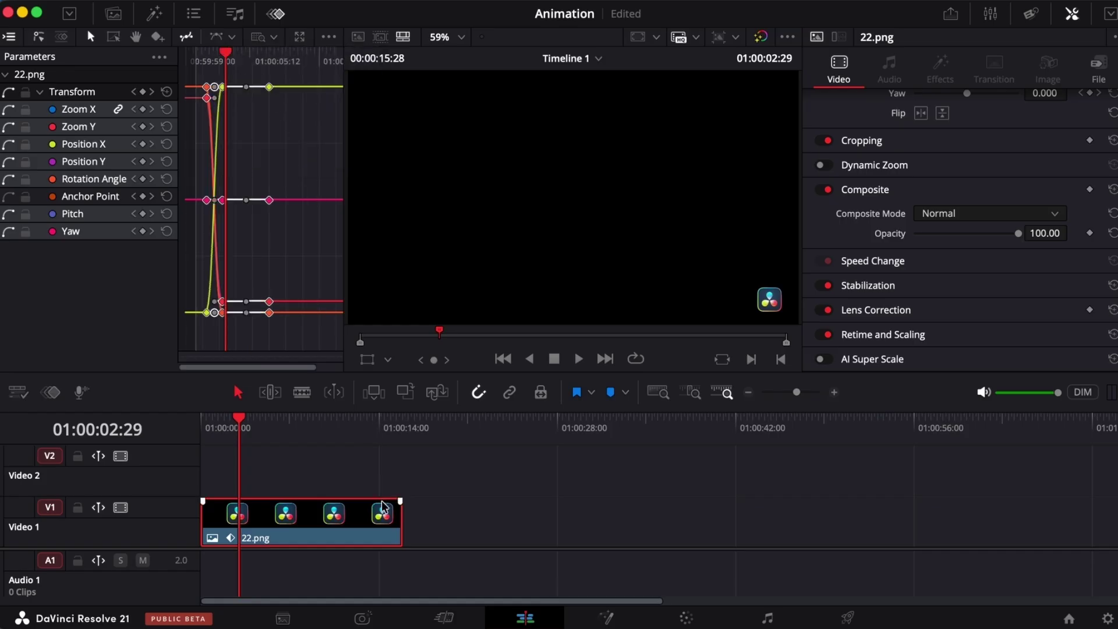
Hide the keyframe curves, play the logo animation from 01:00:00:00, and return the playhead to the start.
click(276, 14)
click(203, 421)
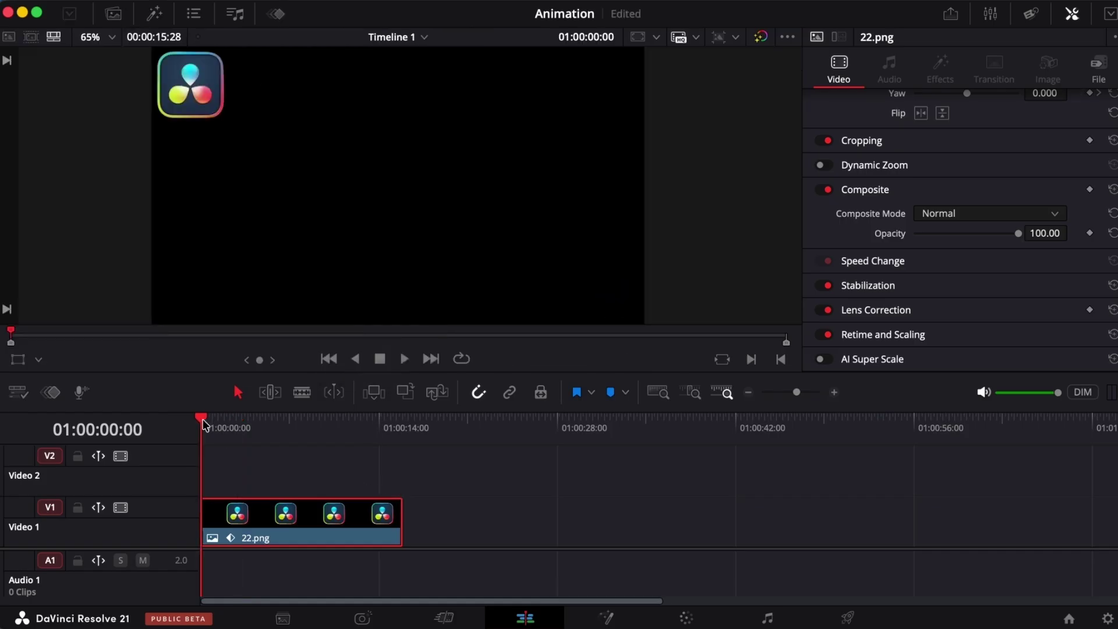
key(space)
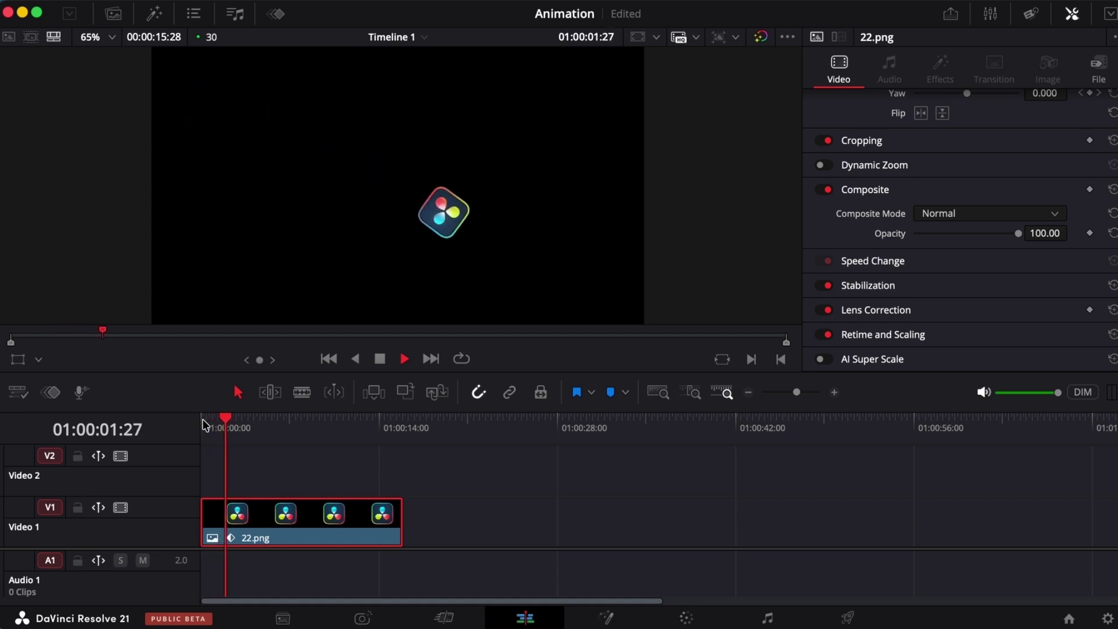
click(203, 422)
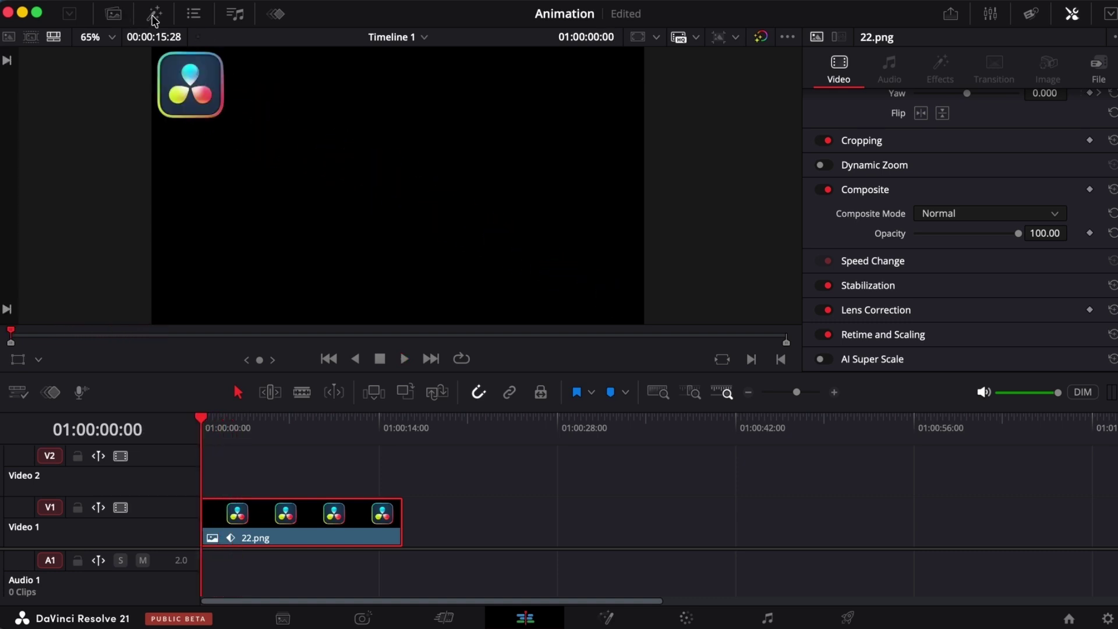
Show the 22.png keyframe curves, apply Step In to the selected Transform keyframes, and play the animation.
click(275, 13)
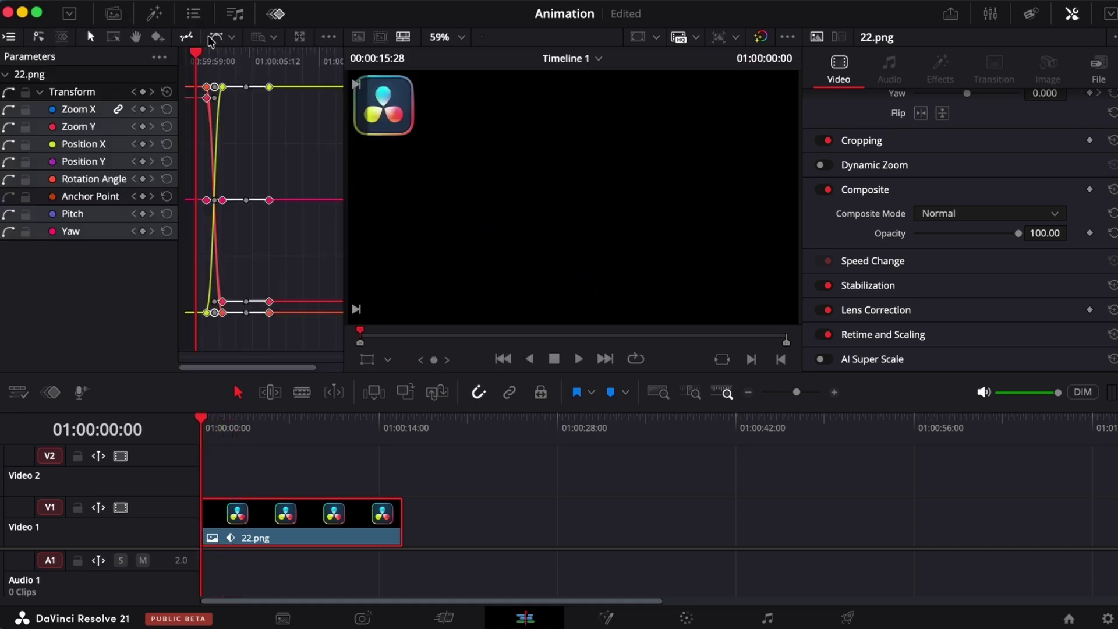
click(231, 38)
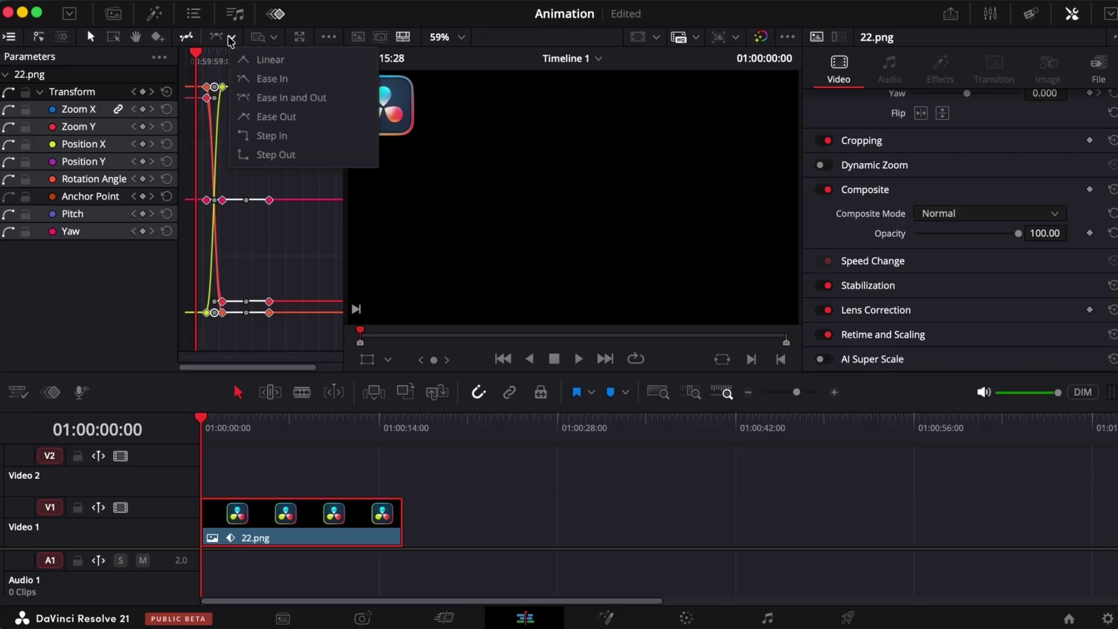
click(274, 139)
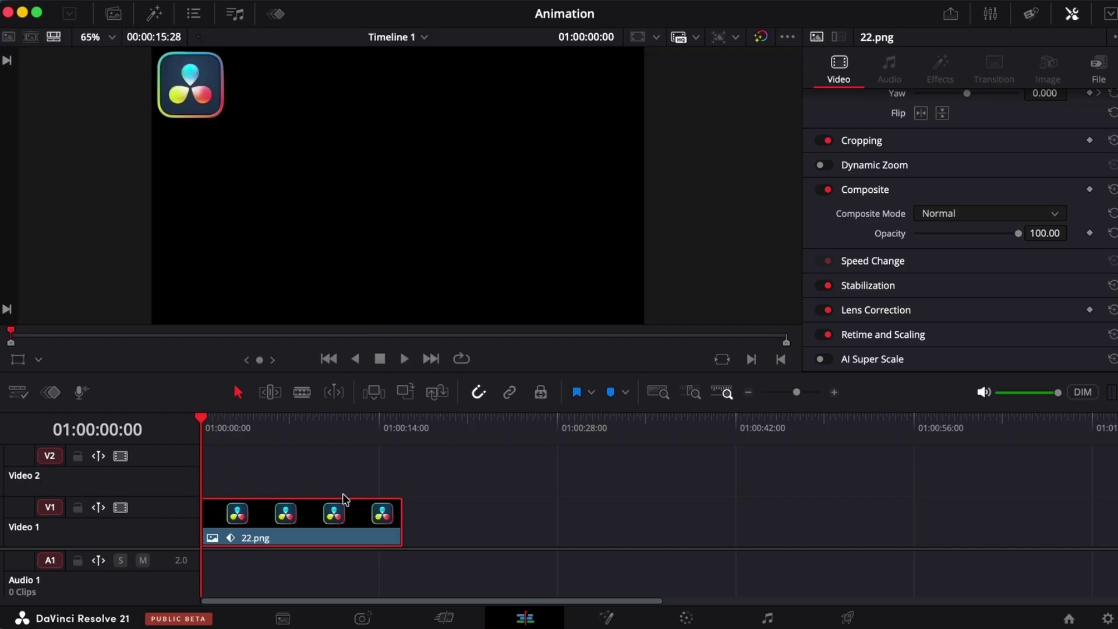
key(space)
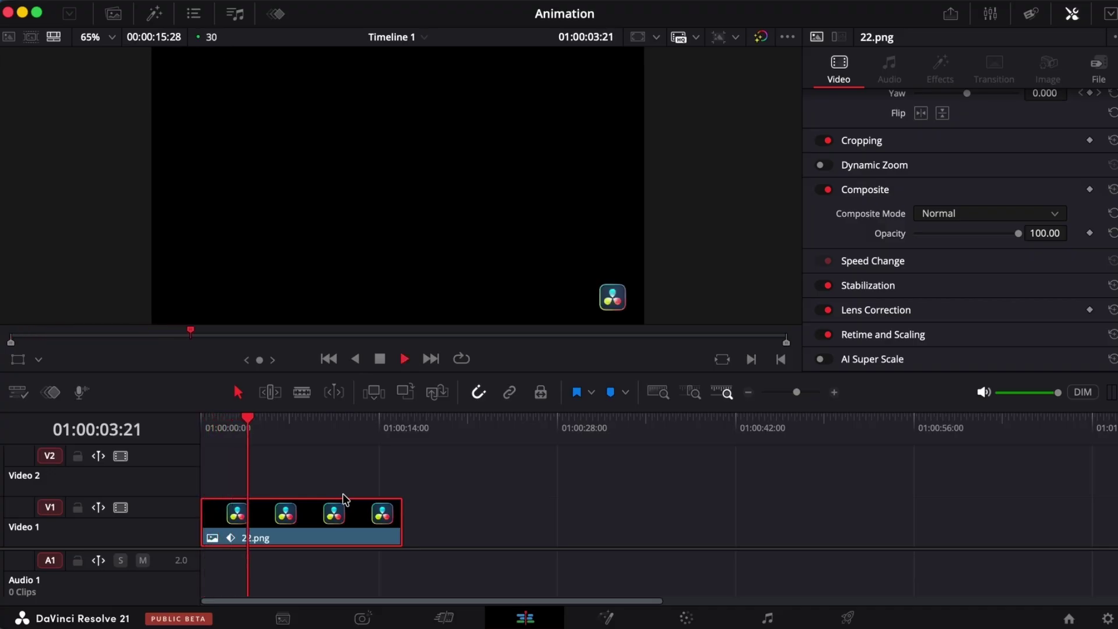
key(space)
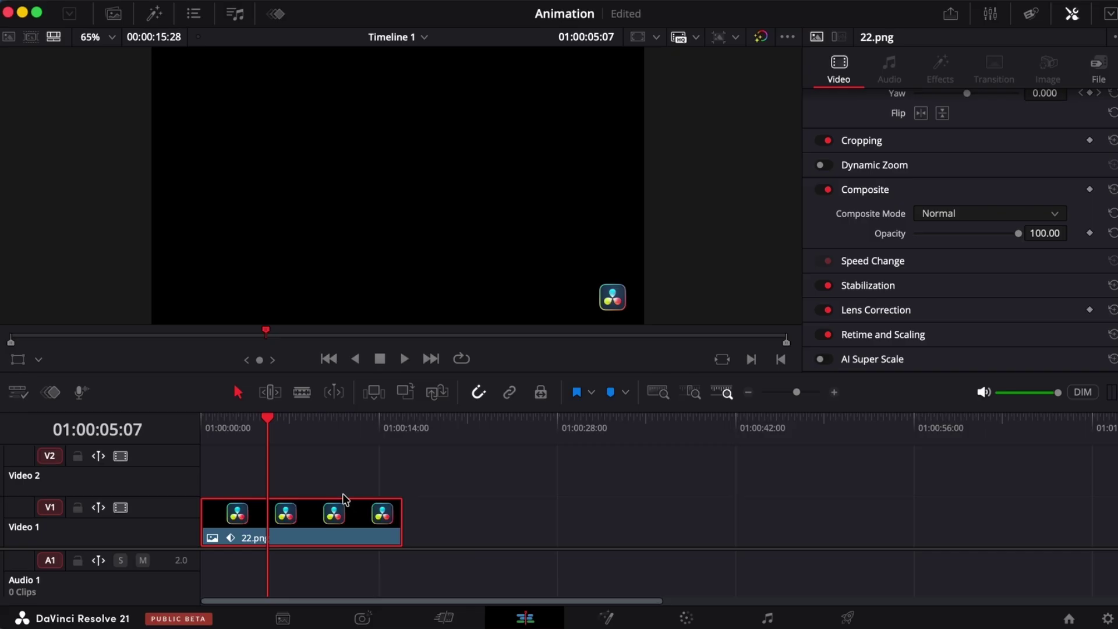
Apply Ease In and Out to the selected Transform keyframes on the curves, and clear the keyframe selection.
click(274, 13)
click(231, 37)
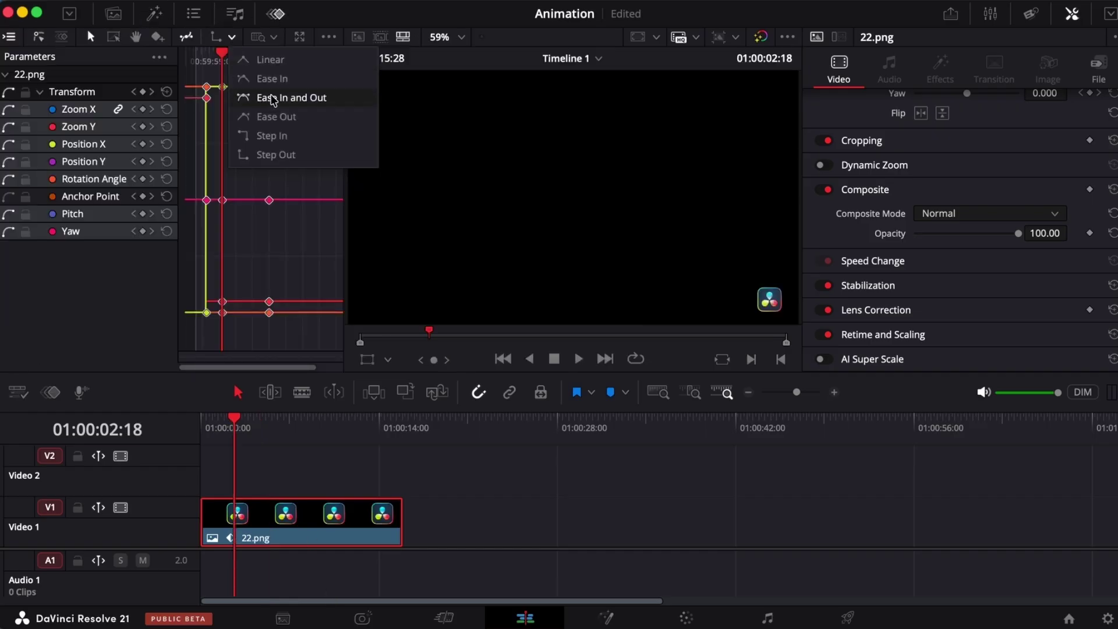
click(273, 101)
click(238, 87)
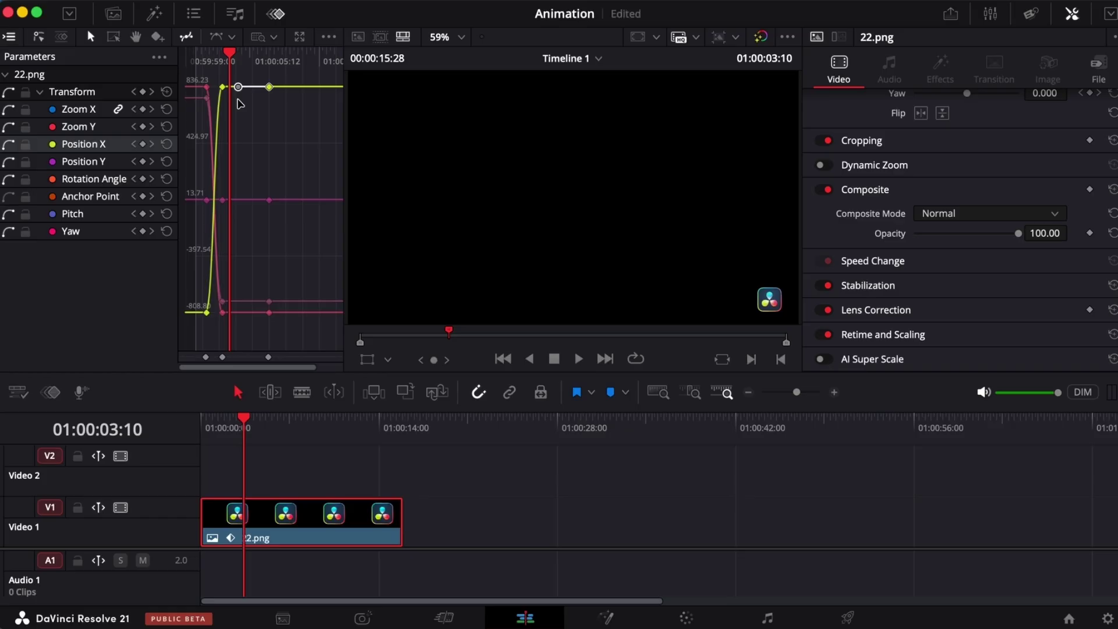
click(278, 146)
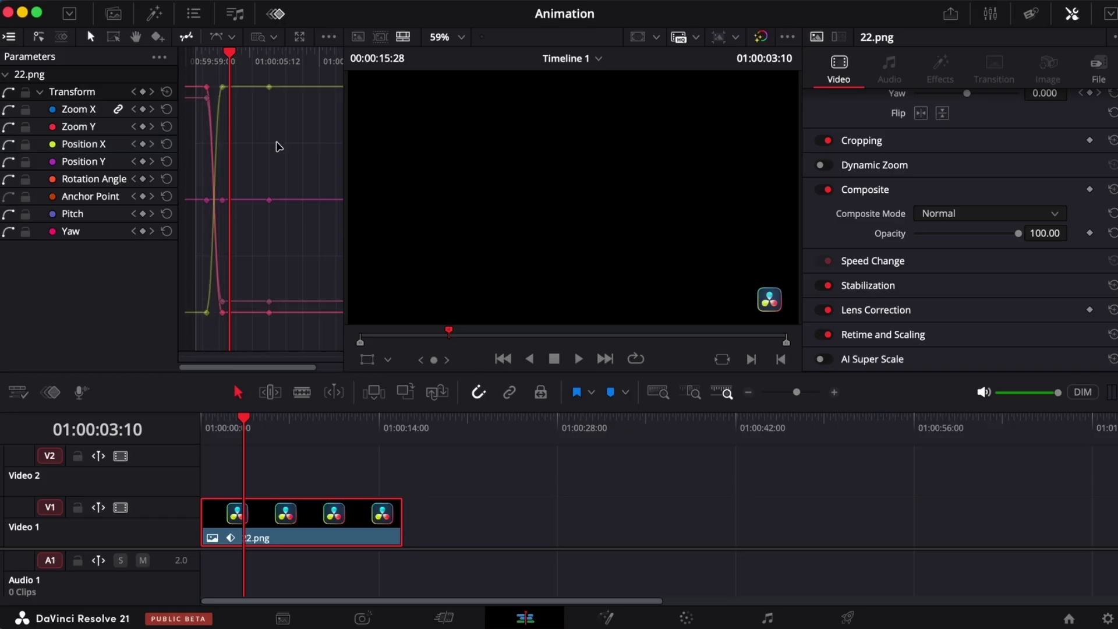
Expand the Keyframe Editor into its own window and pull the first Zoom keyframe's curve handle straight down.
click(299, 36)
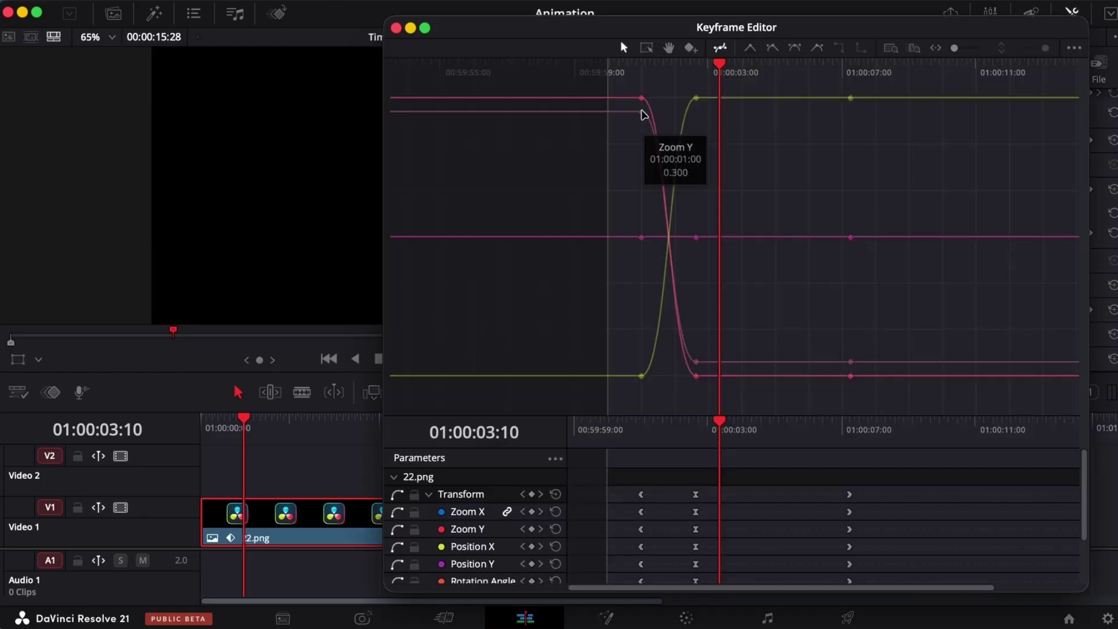
click(645, 111)
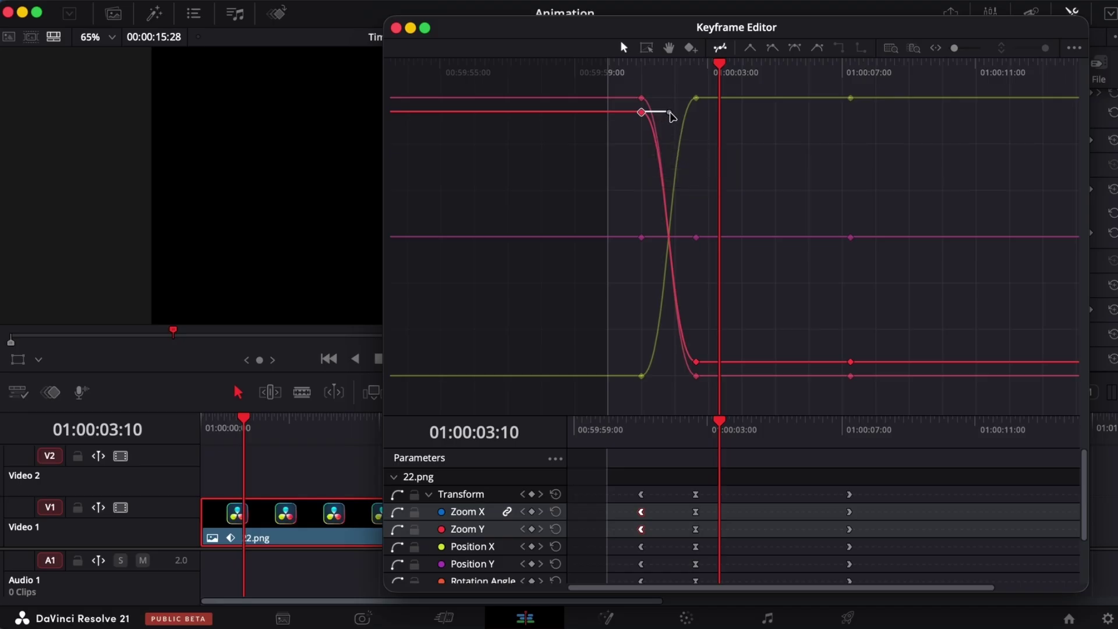
click(669, 112)
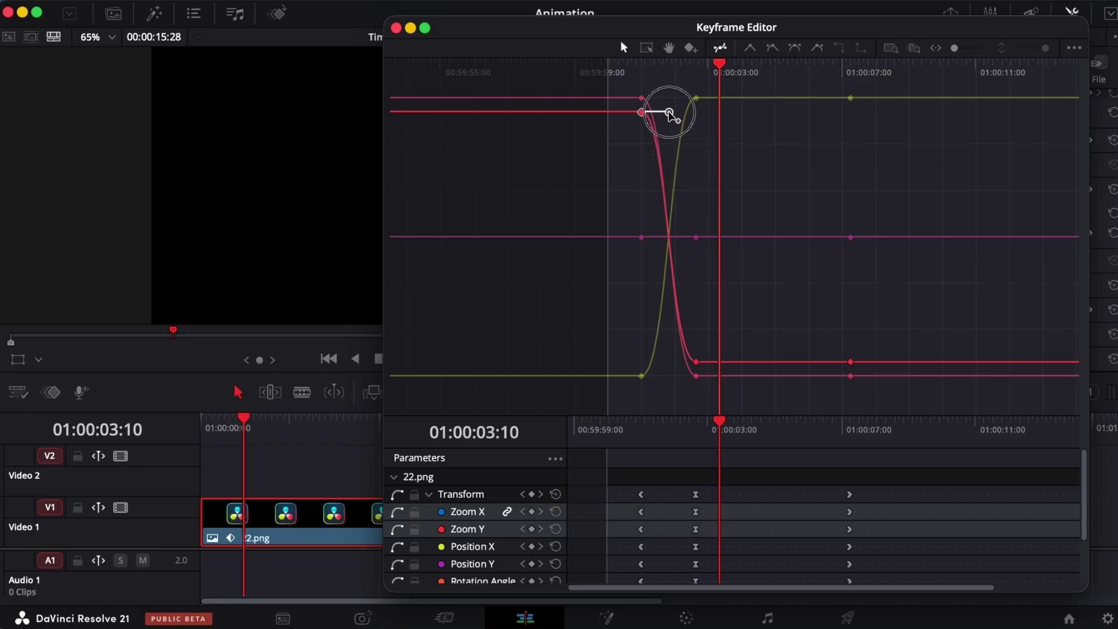
drag(671, 115, 569, 243)
Reshape the Rotation Angle and Position curves by pulling their keyframe handles between the first two keyframes.
mouse_move(696, 377)
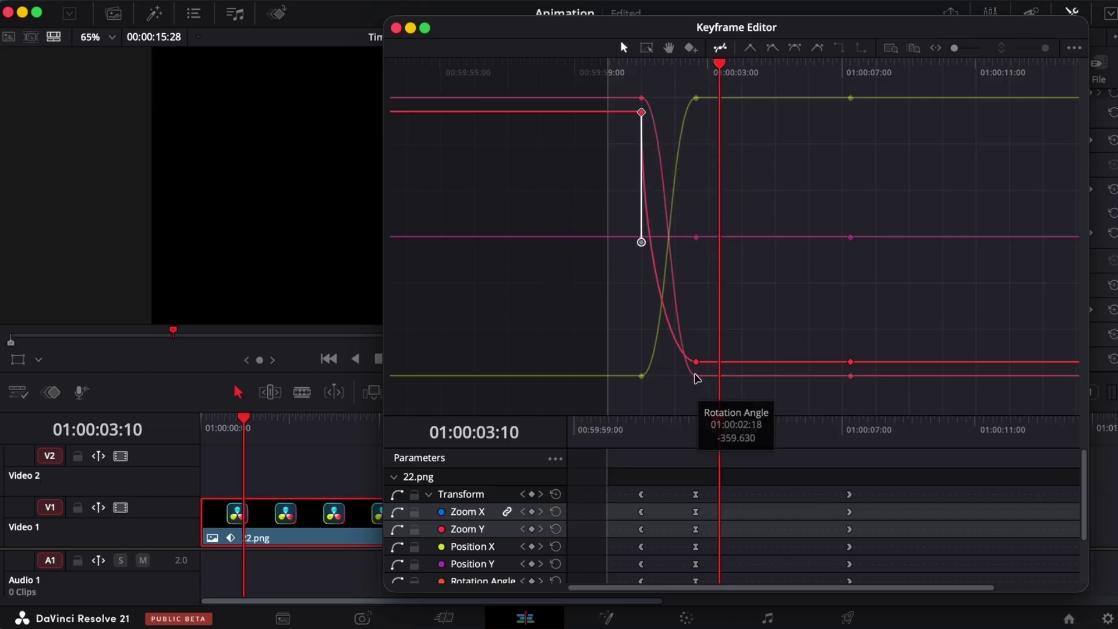
click(696, 377)
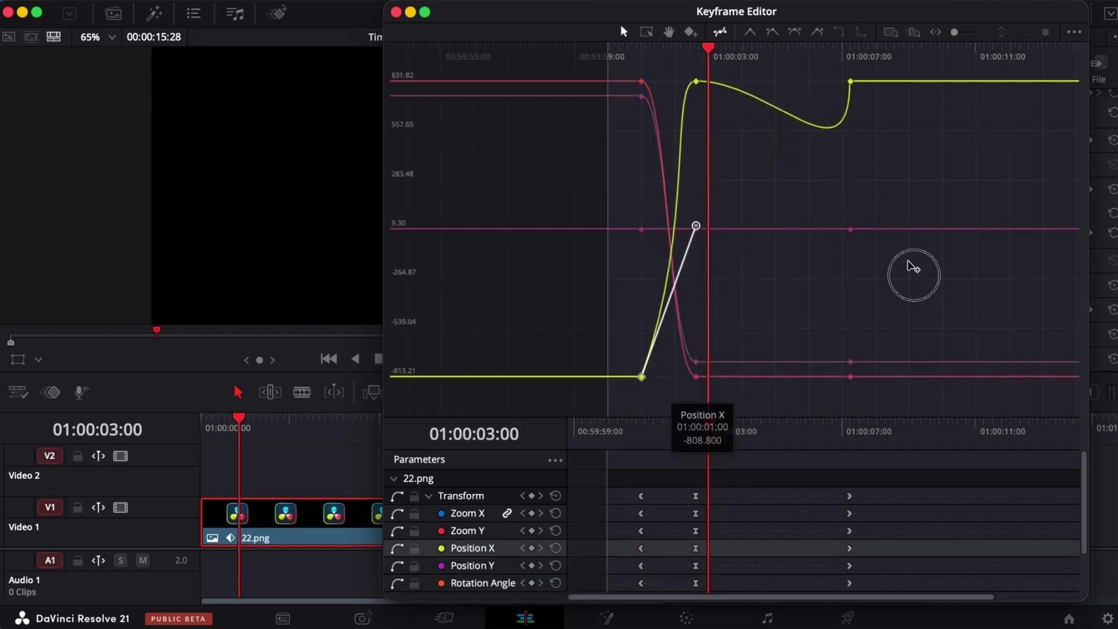
click(641, 97)
drag(642, 99, 669, 170)
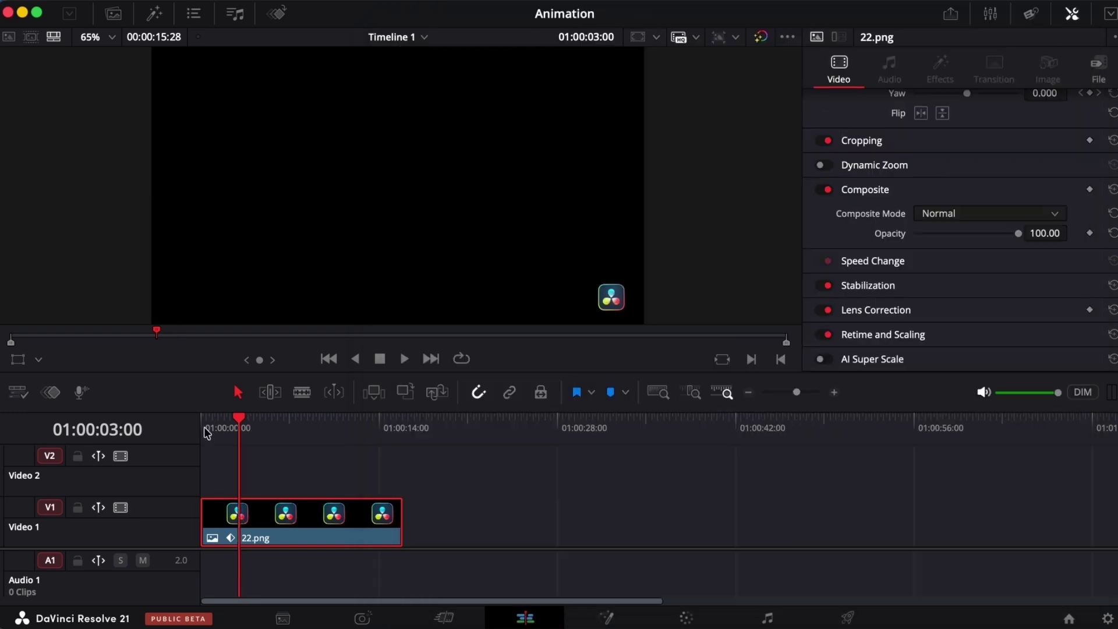
Play the logo animation with the reshaped curves and replay it from the start of the timeline.
key(space)
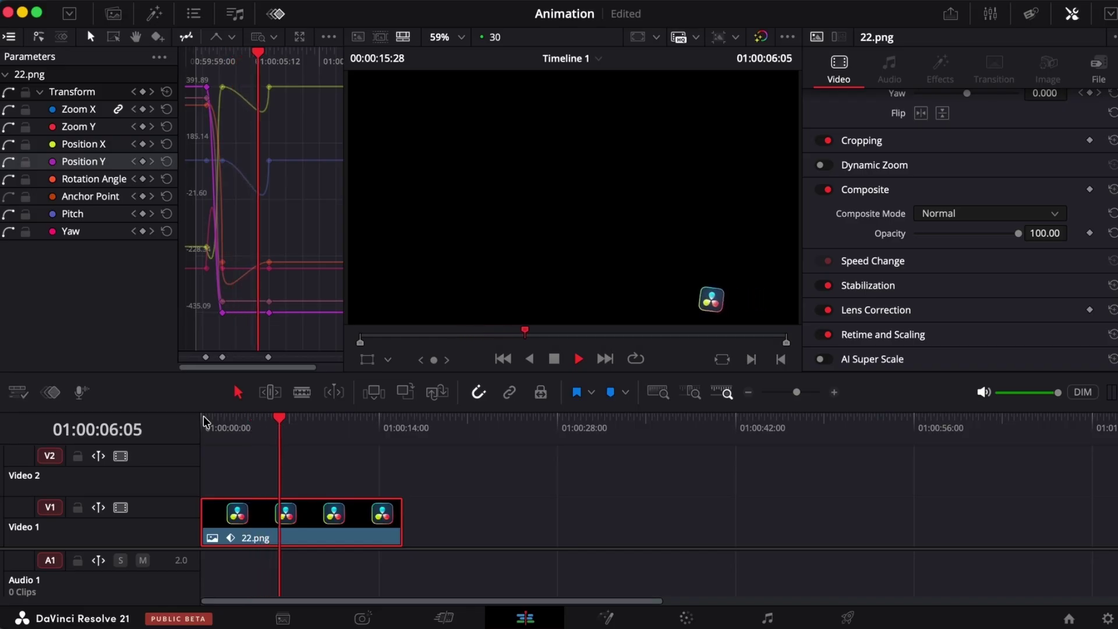
click(204, 421)
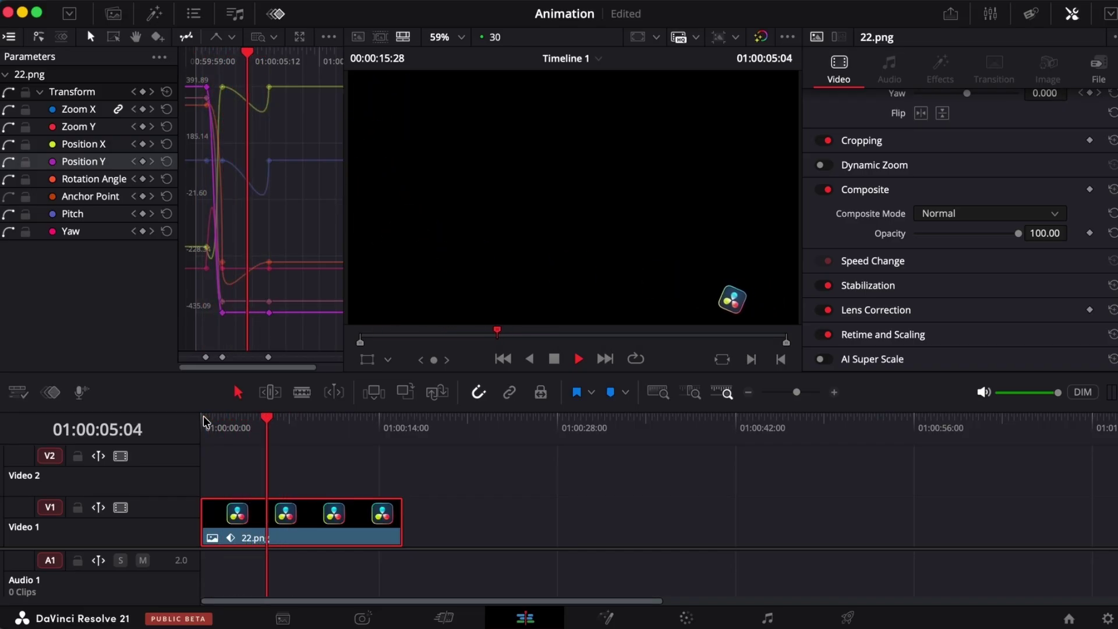
click(204, 421)
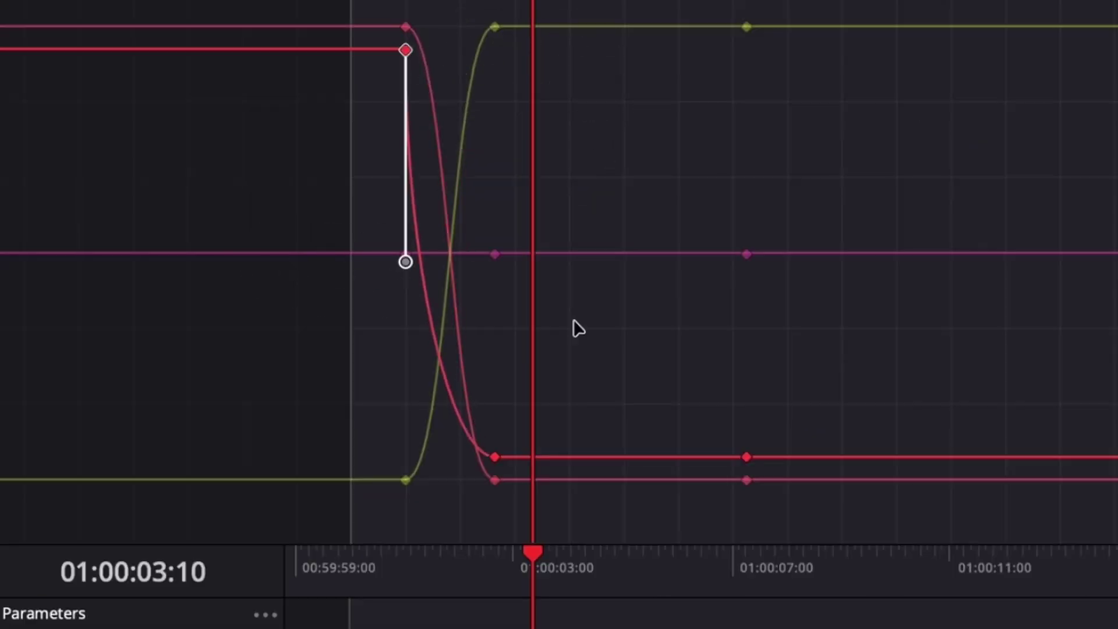
click(494, 480)
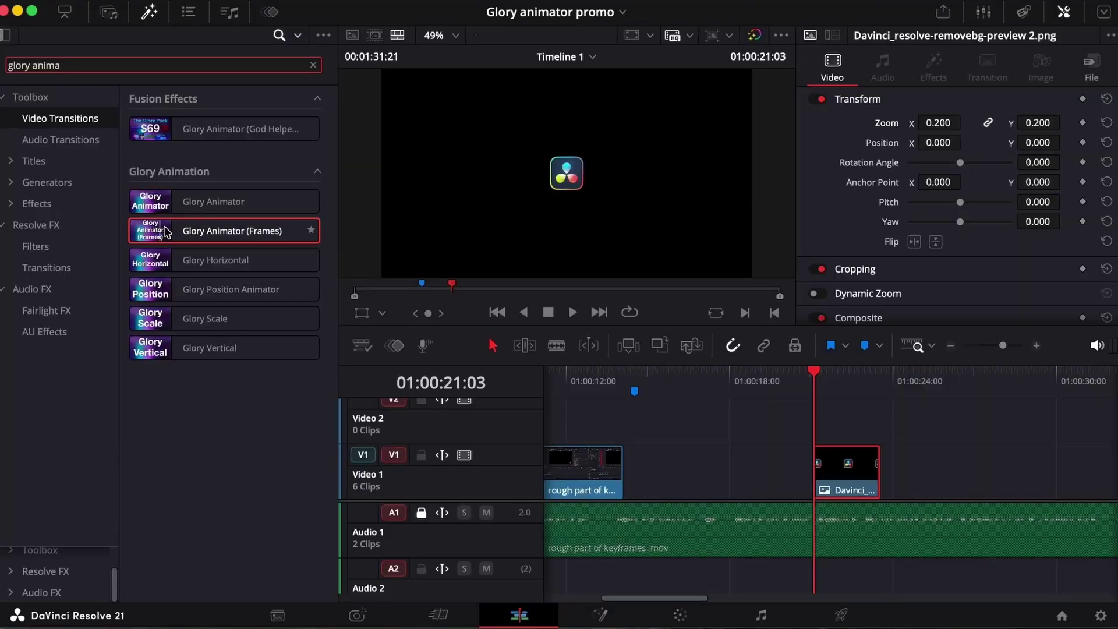
In the Glory animator promo project, apply Glory Animator (Frames) to the logo clip and set its Motion Type to Bounce Rotation.
drag(169, 228, 839, 467)
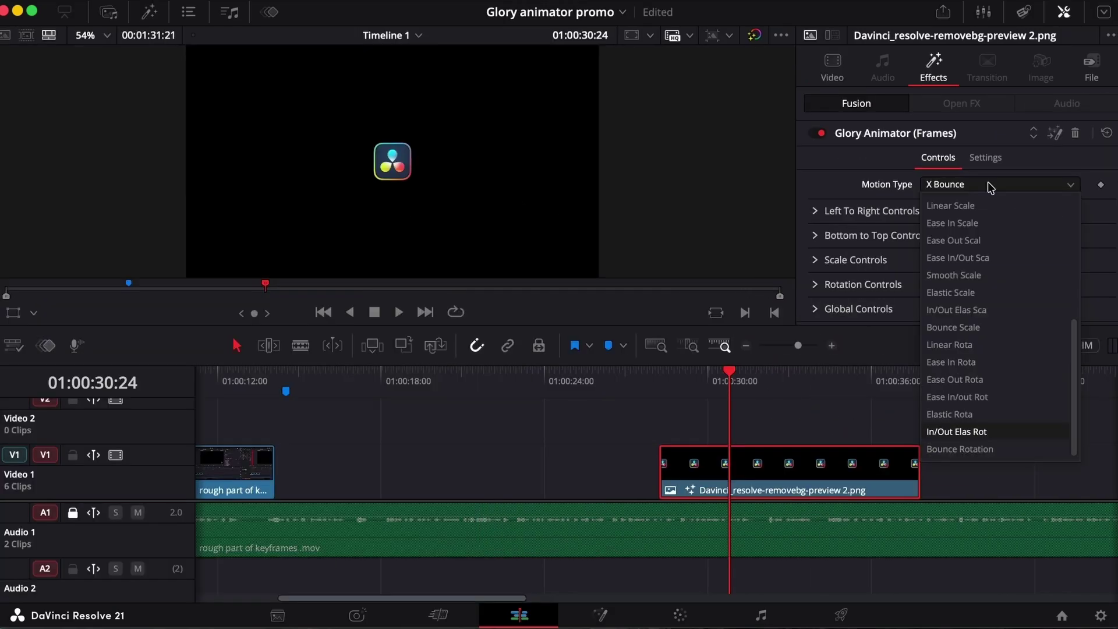
key(Up)
key(Up)
key(Up)
key(Up)
key(Up)
key(Up)
key(Up)
key(Up)
key(Up)
key(Up)
key(Up)
key(Up)
key(Up)
key(Up)
key(Up)
key(Up)
key(Up)
key(Up)
key(Up)
key(Up)
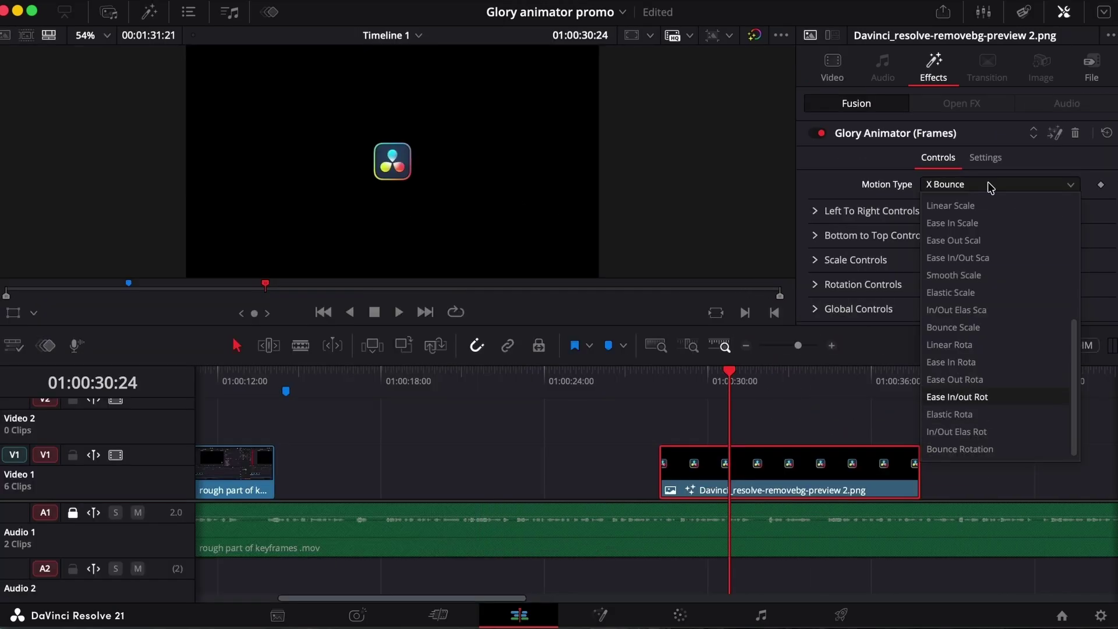
key(Up)
key(Up)
key(Up)
key(Up)
key(Up)
key(Up)
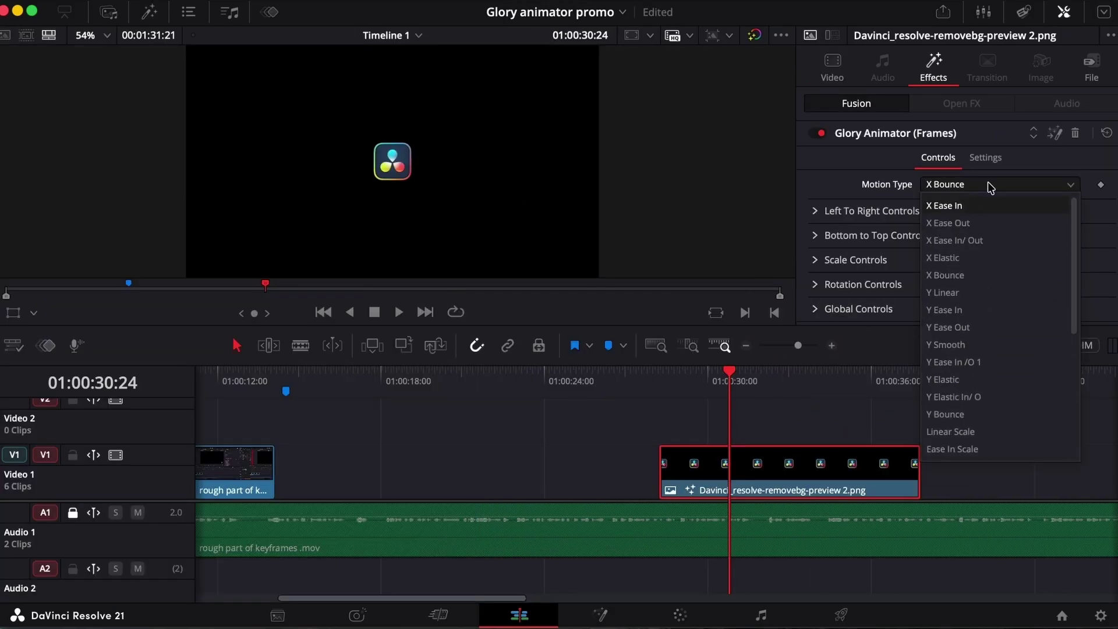
key(Down)
key(Down)
key(Down)
key(Down)
key(Down)
key(Down)
key(Down)
key(Down)
key(Down)
key(Down)
key(Down)
key(Down)
key(Down)
key(Down)
key(Down)
key(Down)
key(Down)
key(Down)
key(Down)
key(Down)
key(Down)
key(Down)
key(Down)
key(Down)
key(Down)
key(Down)
key(Down)
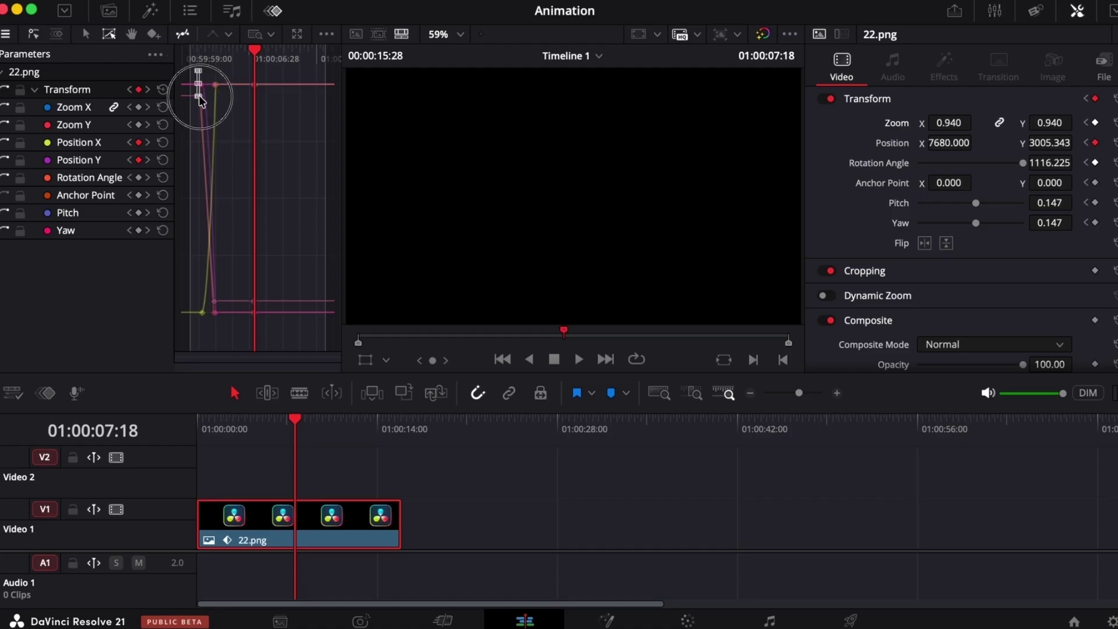
drag(239, 111, 320, 139)
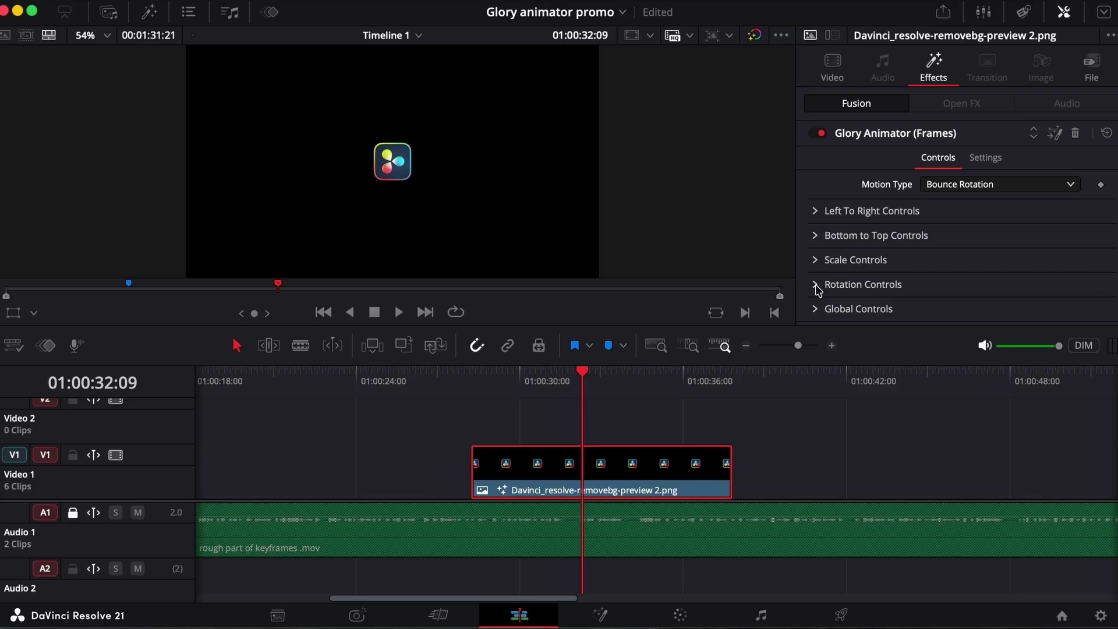
Expand the effect's Bounce Rotation settings under Rotation Controls and enable Motion Blur for it.
click(820, 288)
scroll(818, 289, down, 5)
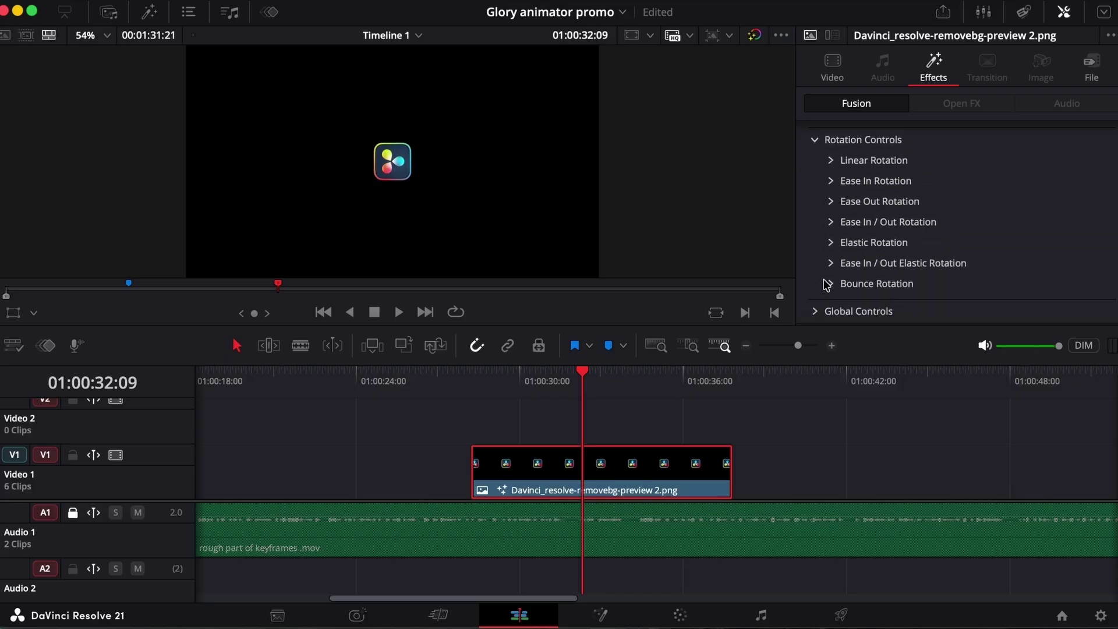
click(832, 284)
scroll(833, 288, down, 4)
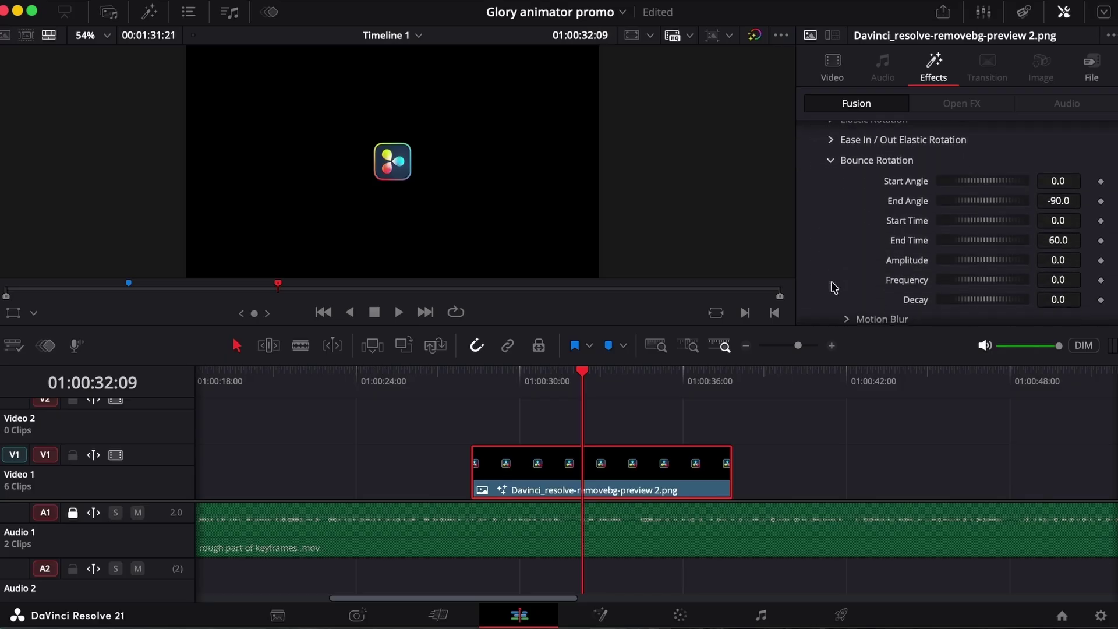
scroll(992, 184, down, 1)
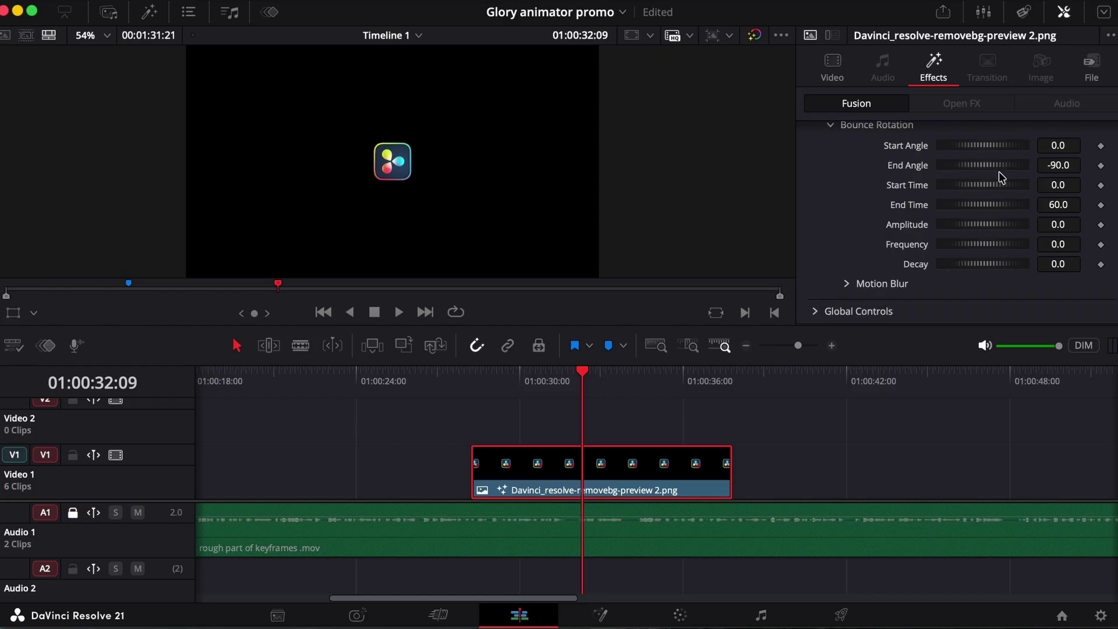
key(space)
click(848, 286)
scroll(850, 290, down, 1)
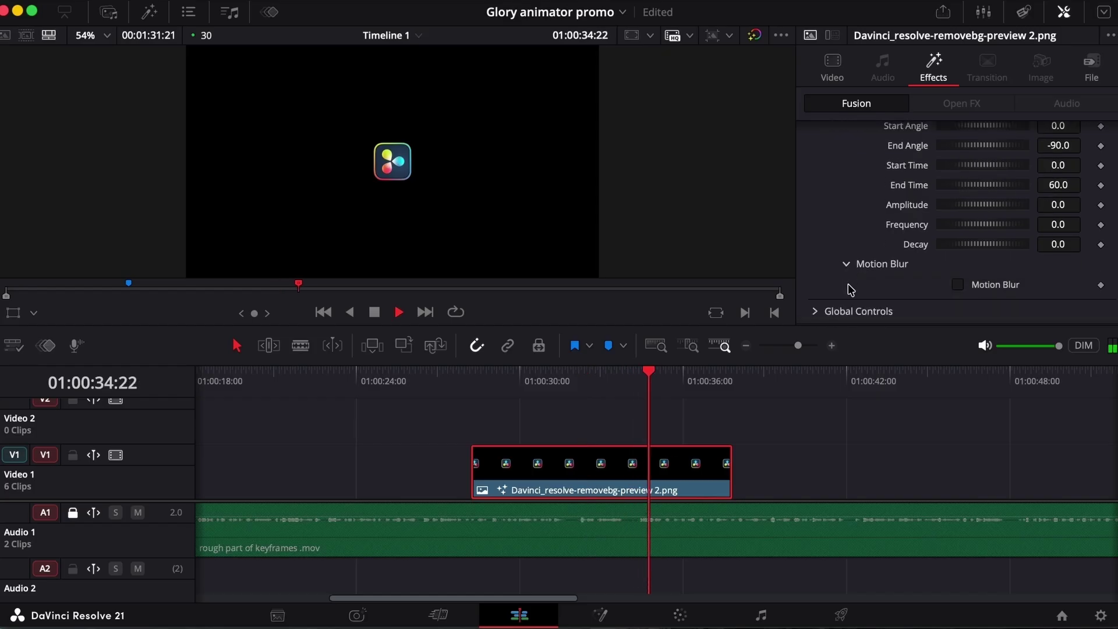
click(957, 284)
Play the logo clip from just before its start to preview the motion-blurred rotation, and look over the effect's controls.
click(456, 383)
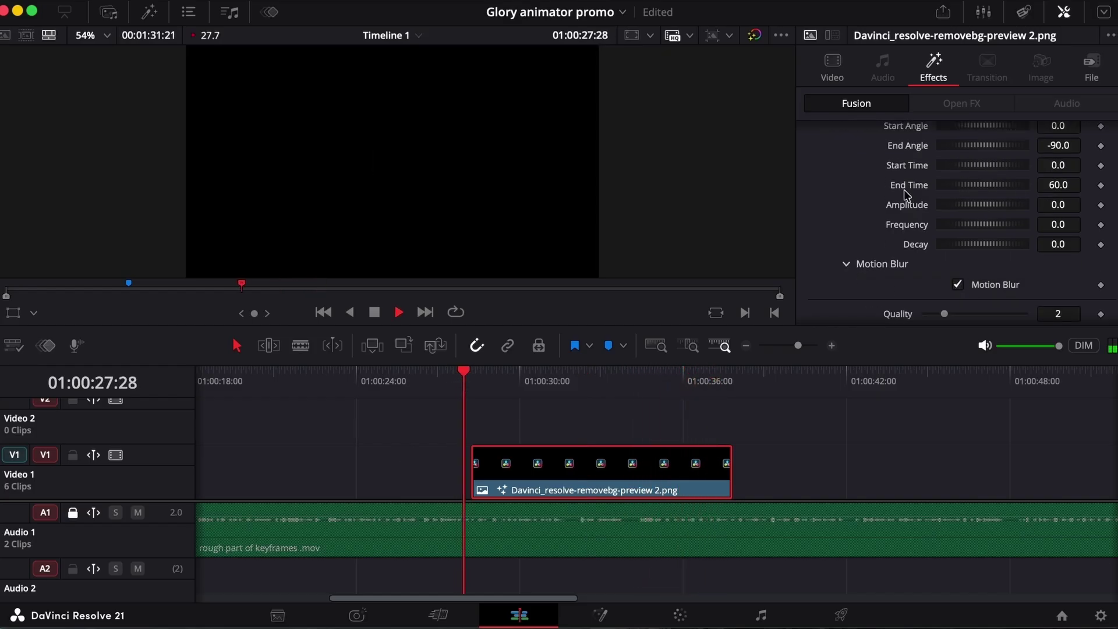
scroll(1007, 240, down, 1)
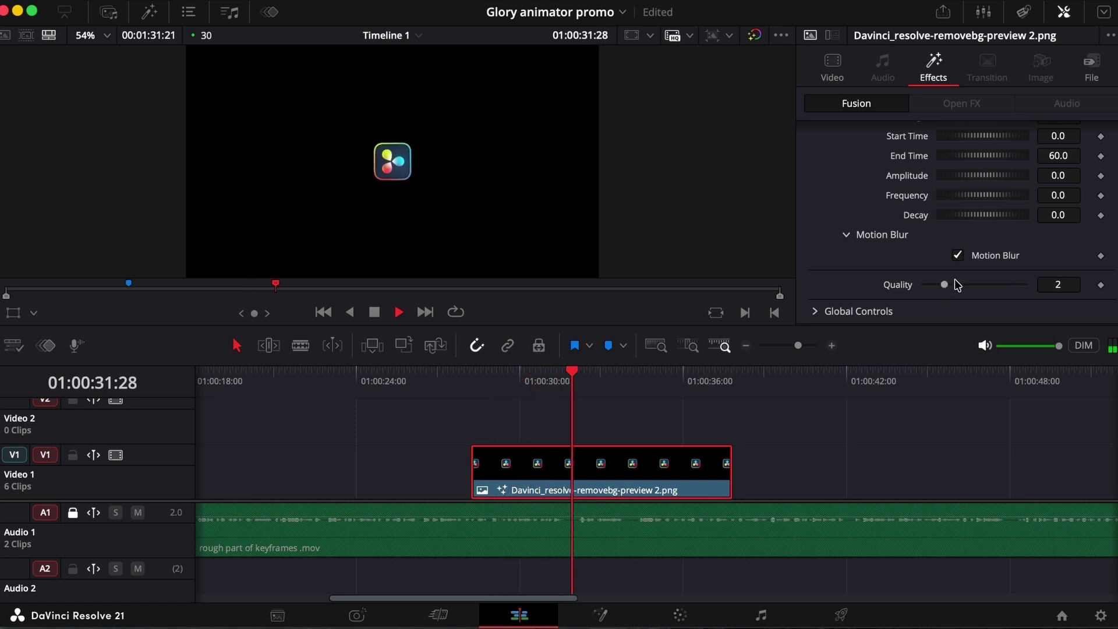
click(460, 383)
scroll(987, 180, up, 1)
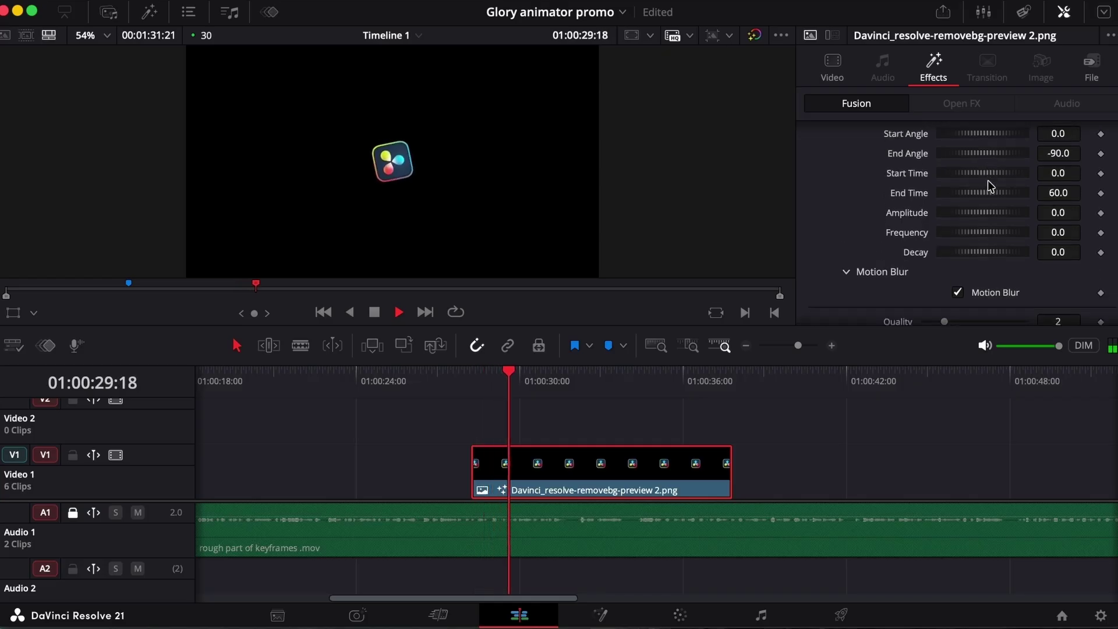
scroll(988, 181, up, 5)
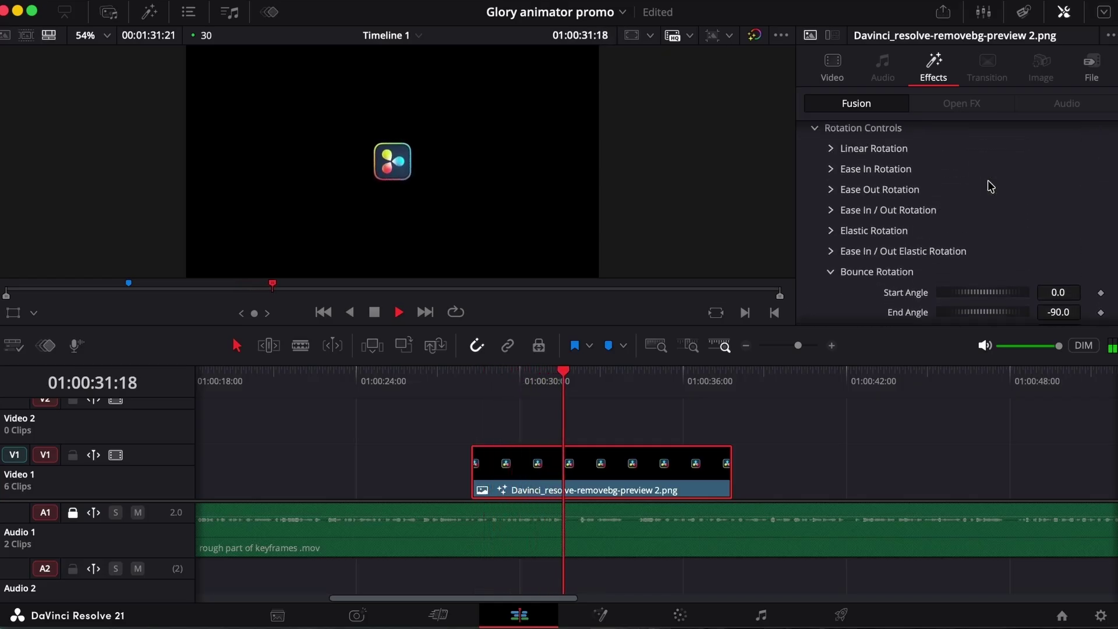
scroll(989, 187, up, 3)
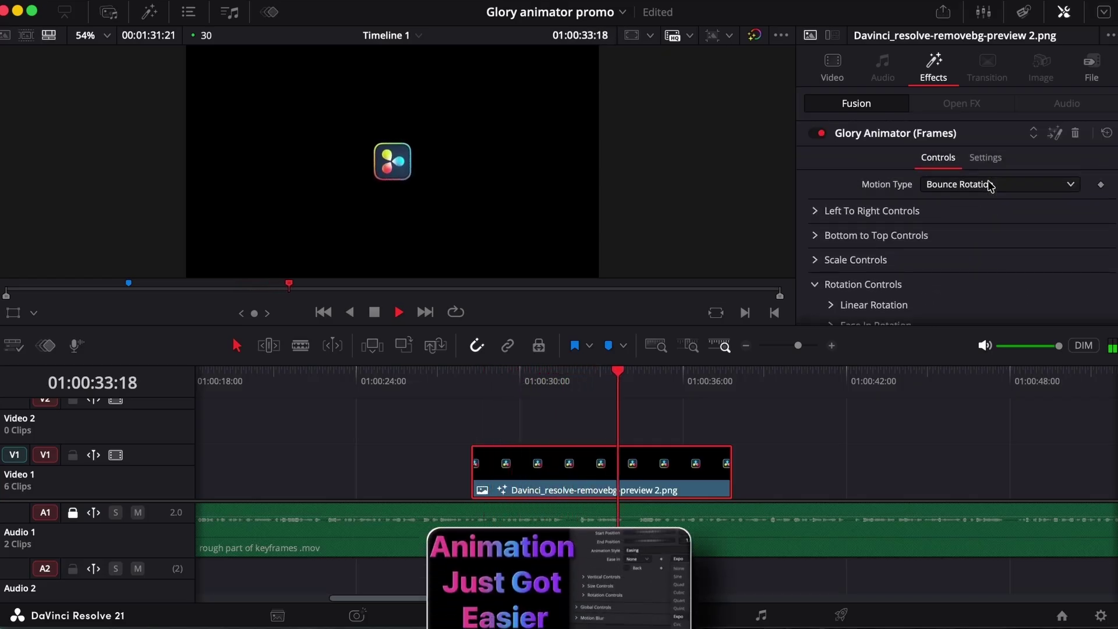
key(space)
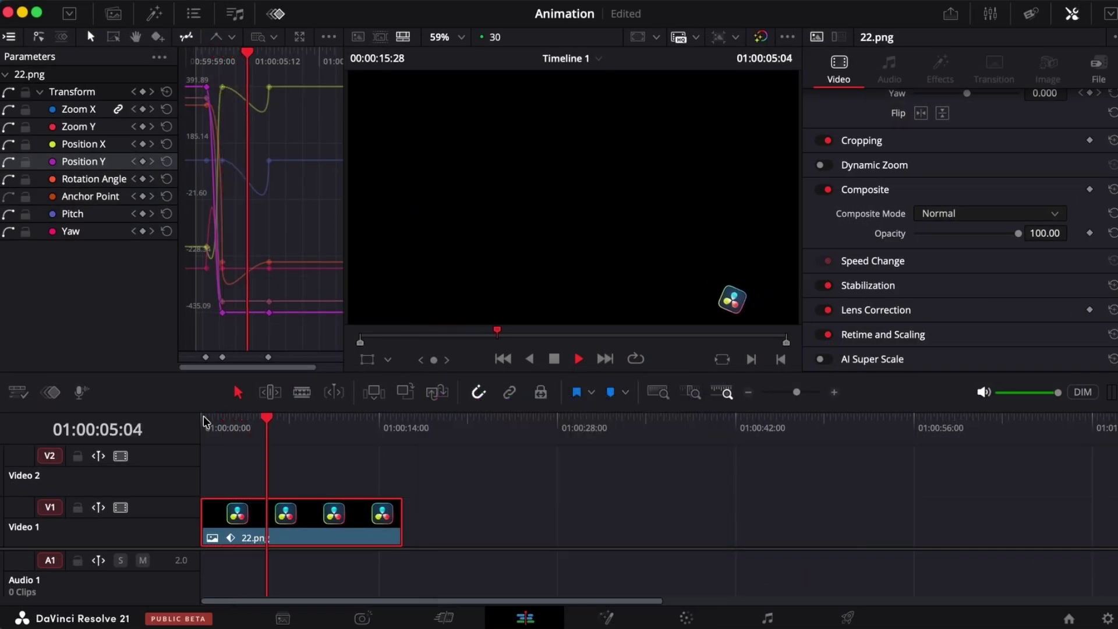
In the Animation project, restart playback of the 22.png keyframe animation from the beginning of the timeline.
click(204, 420)
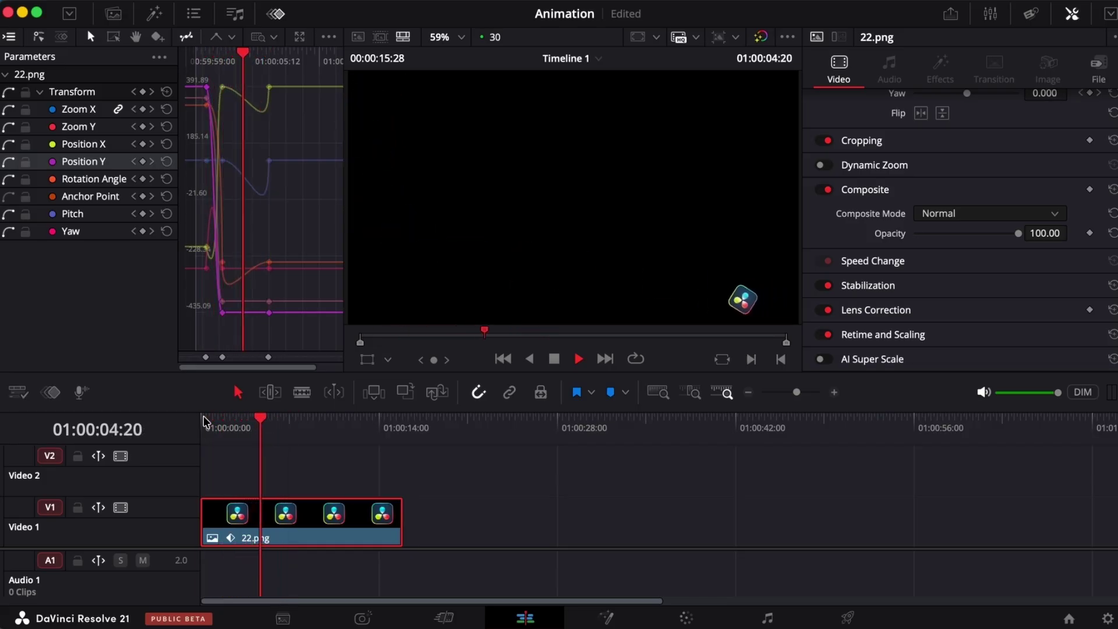
click(204, 421)
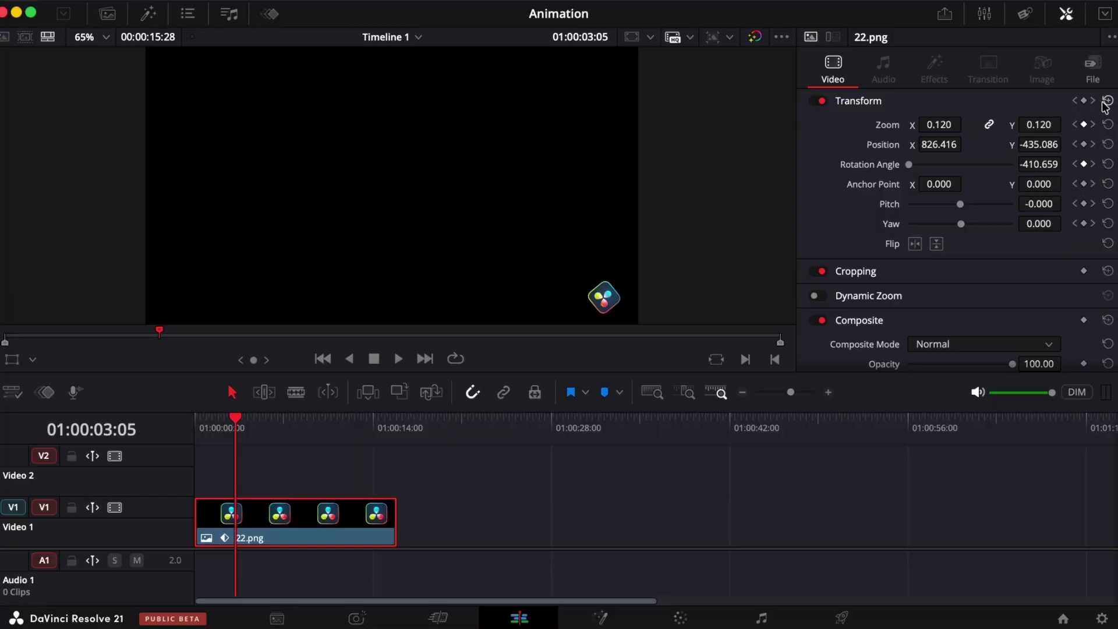
Reset all Transform settings of the 22.png clip and set its Zoom to 0.300.
click(1107, 101)
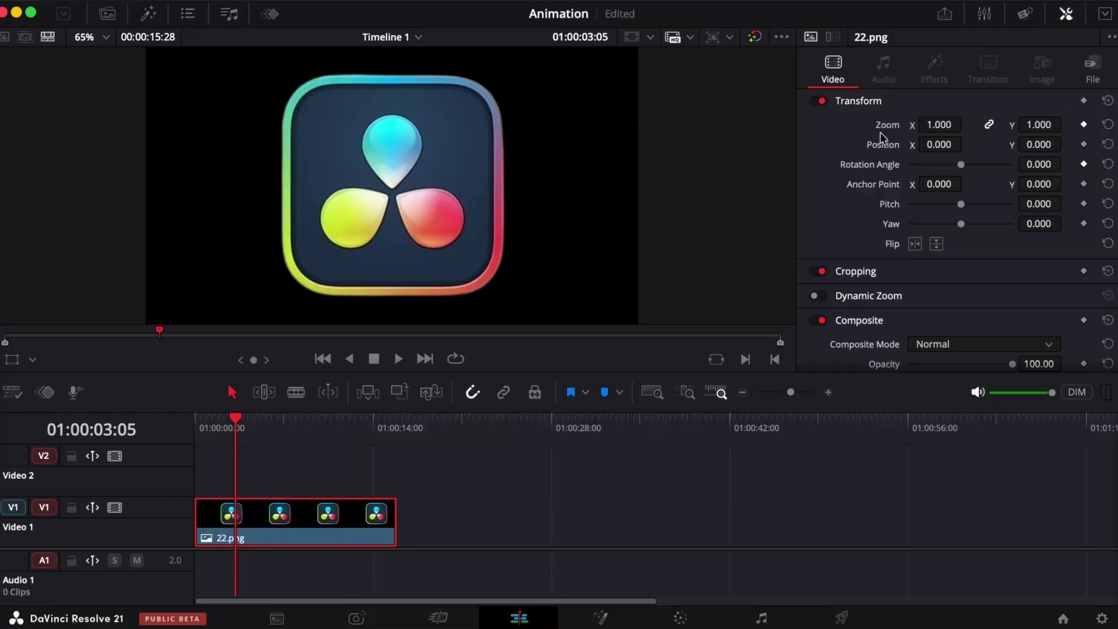
drag(939, 124, 886, 123)
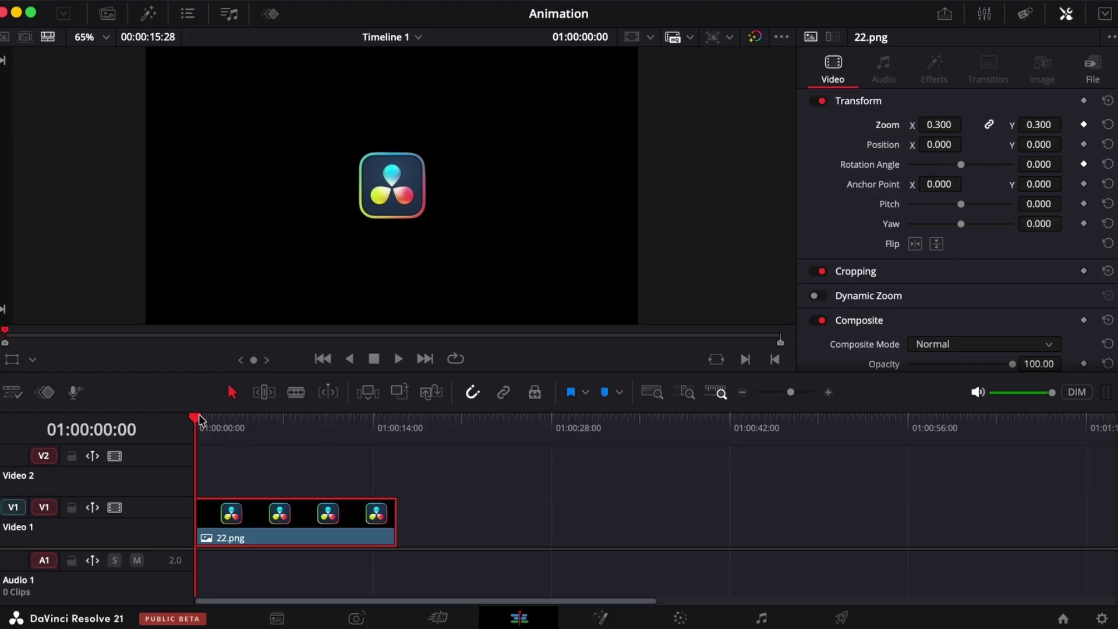
Add Position keyframes to 22.png at 01:00:00:00 and 01:00:01:00, keeping the logo centred at both.
mouse_move(198, 414)
mouse_down()
mouse_move(237, 402)
mouse_move(180, 409)
mouse_up()
click(1084, 144)
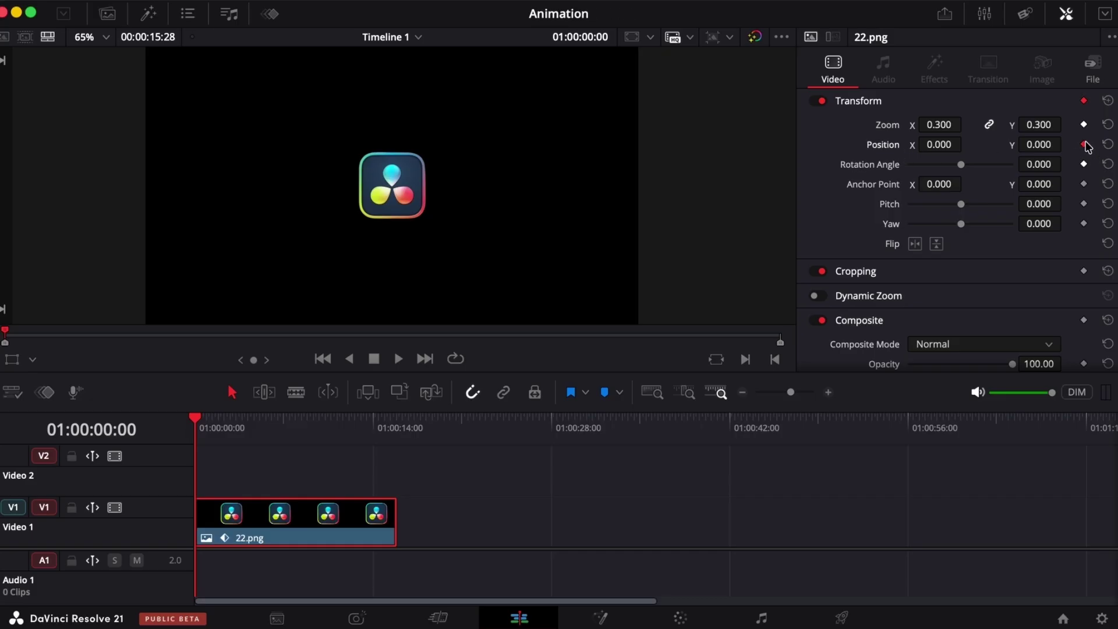
key(shift+Right)
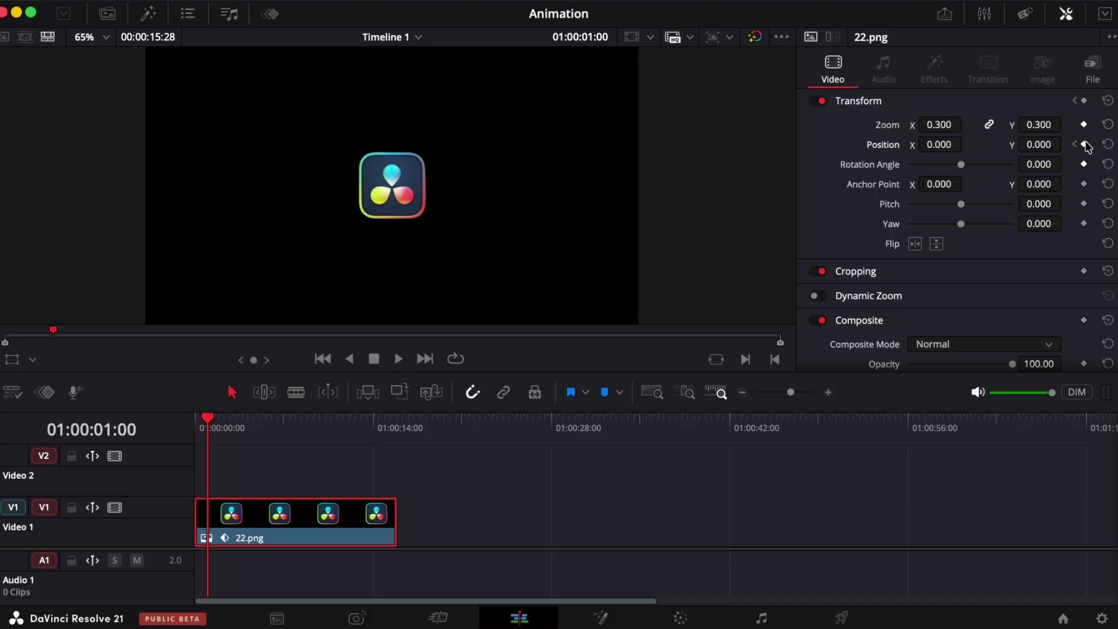
click(1084, 145)
Set Position X to -1119.200 at the first keyframe so the logo starts off-screen, and play the slide-in.
click(1074, 144)
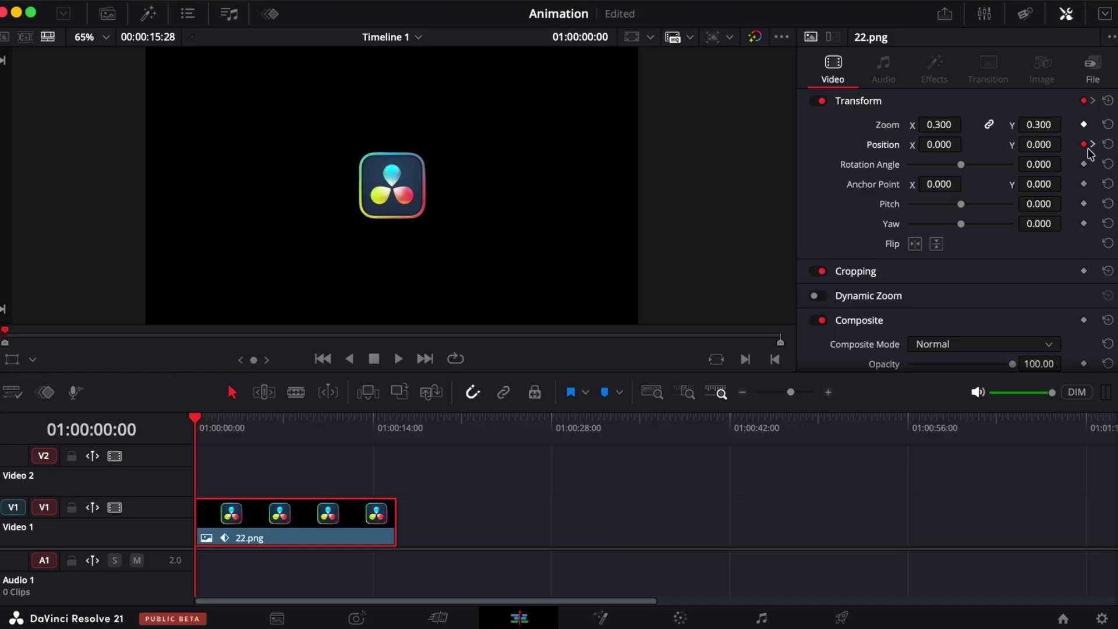
click(1095, 146)
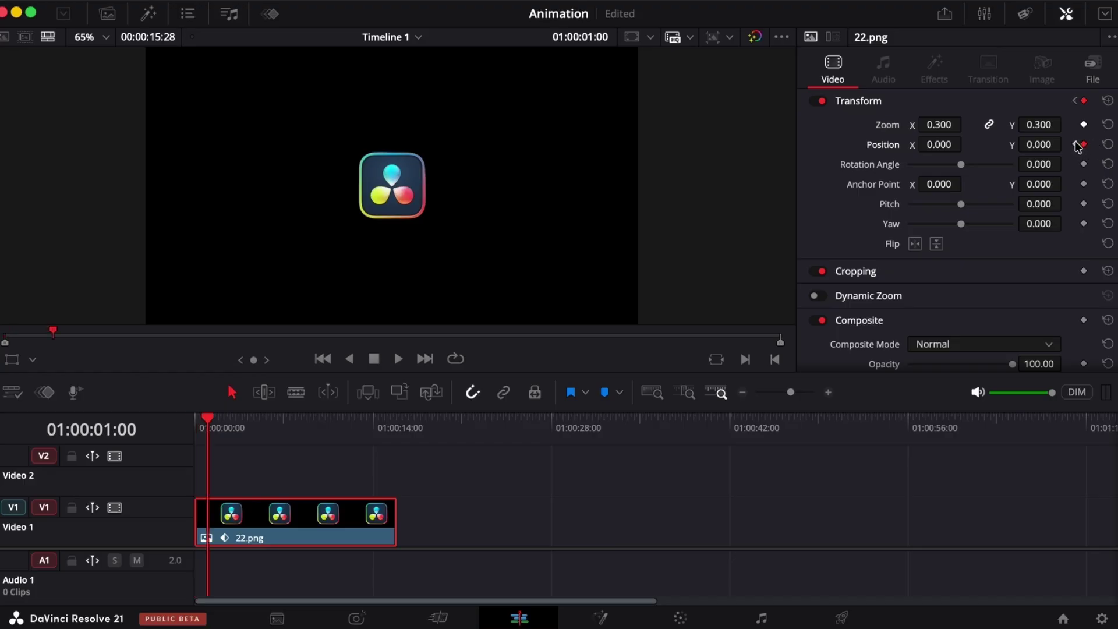
click(1076, 144)
click(1092, 145)
click(1077, 145)
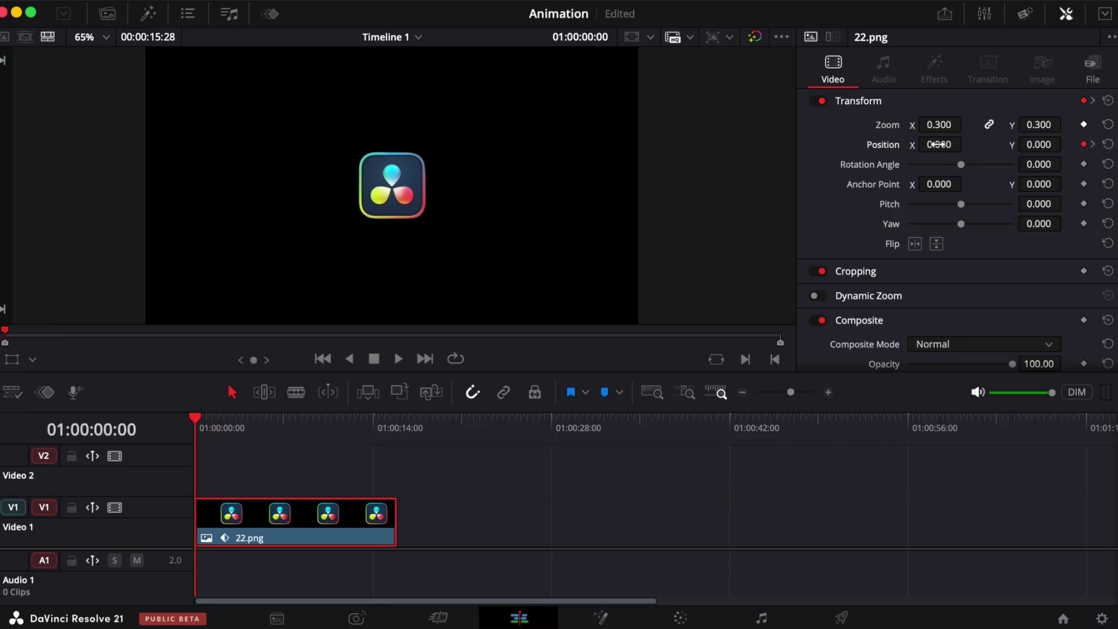
drag(939, 144, 821, 144)
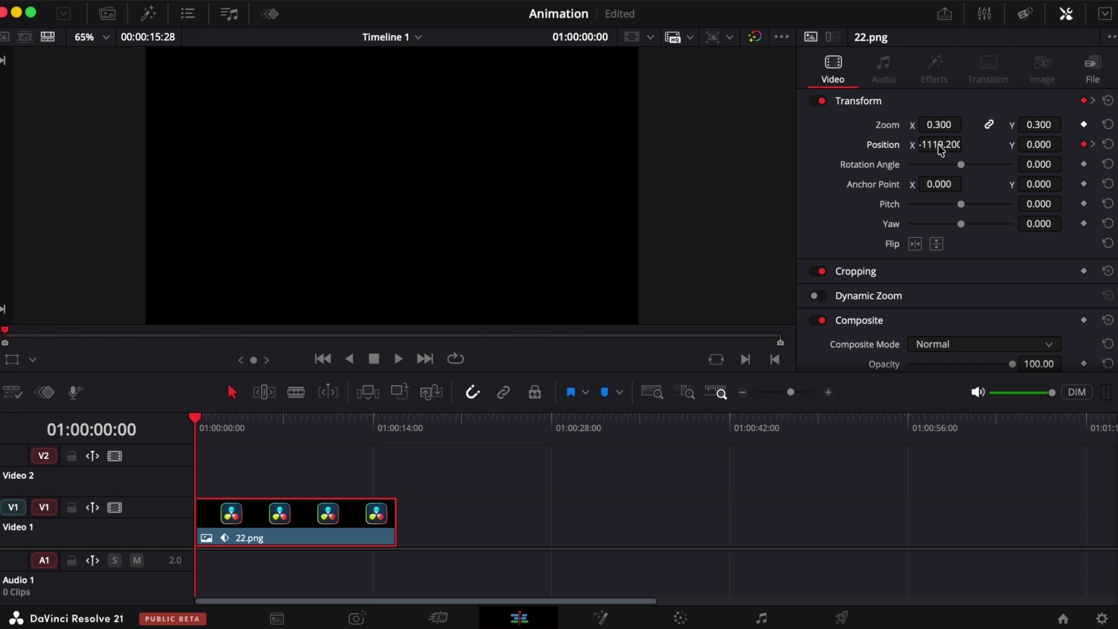
key(space)
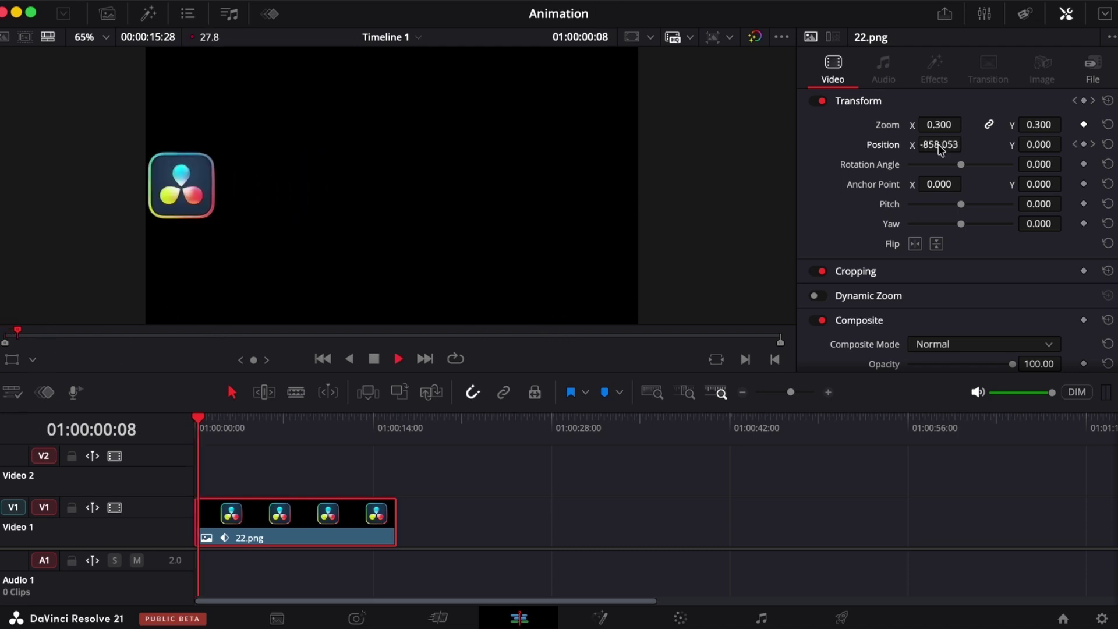
key(space)
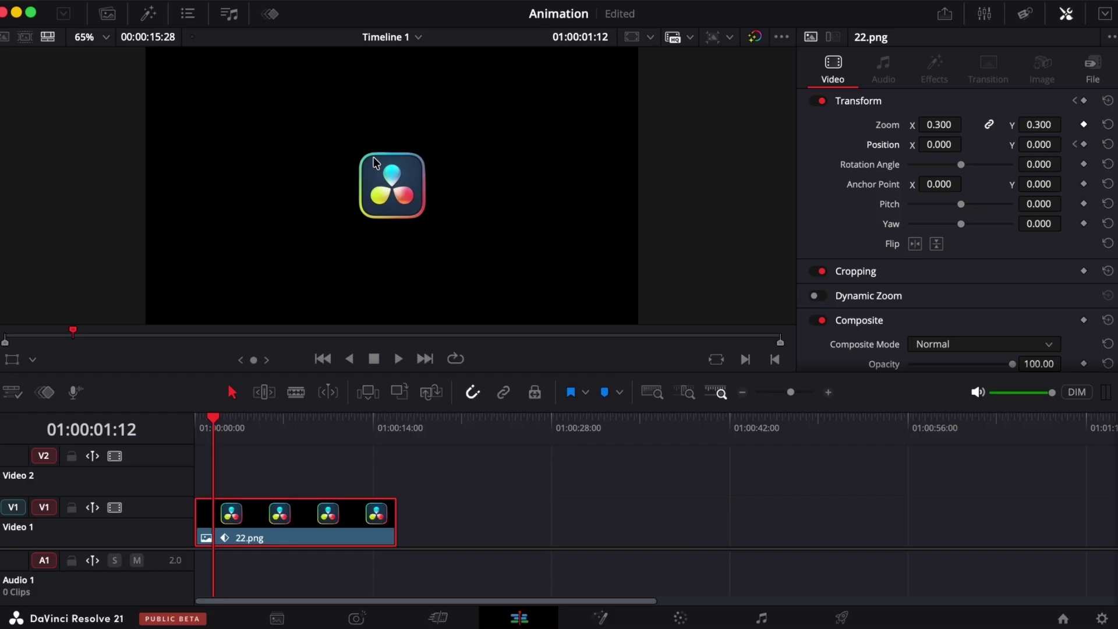
Add a third Position keyframe at 01:00:02:00 with Position X at 1626.000, moving the logo out of frame.
click(1074, 144)
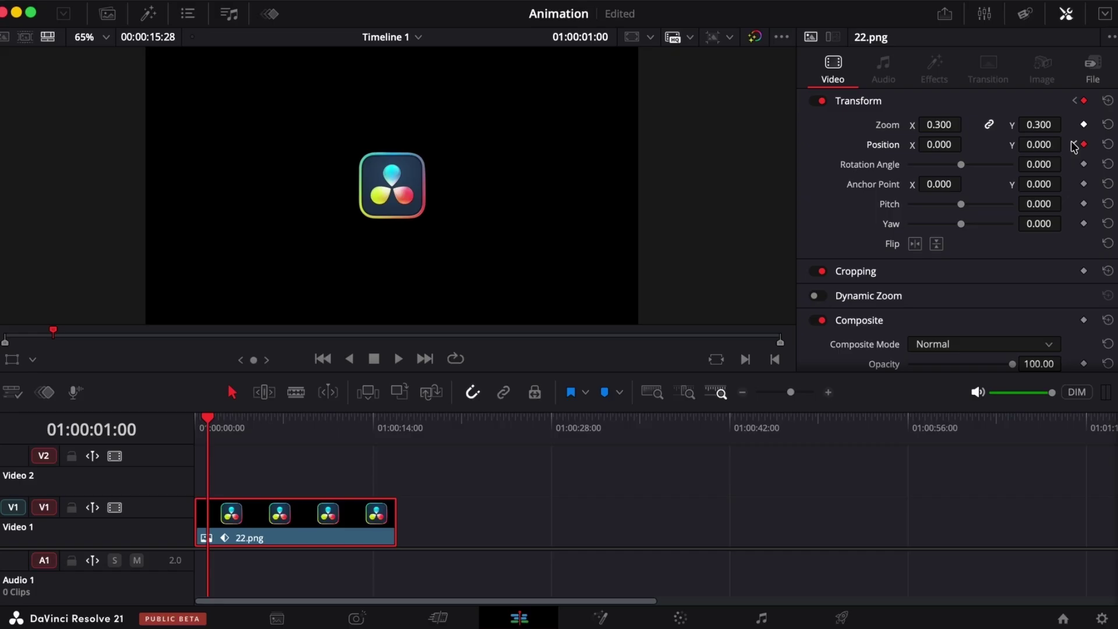
key(shift+Right)
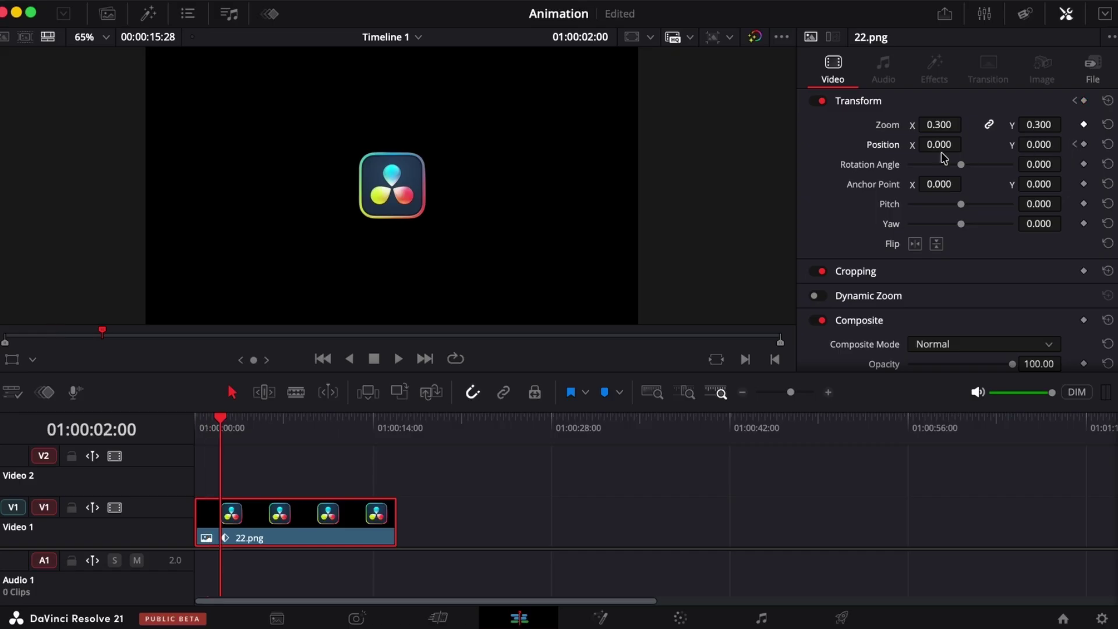
drag(935, 144, 991, 153)
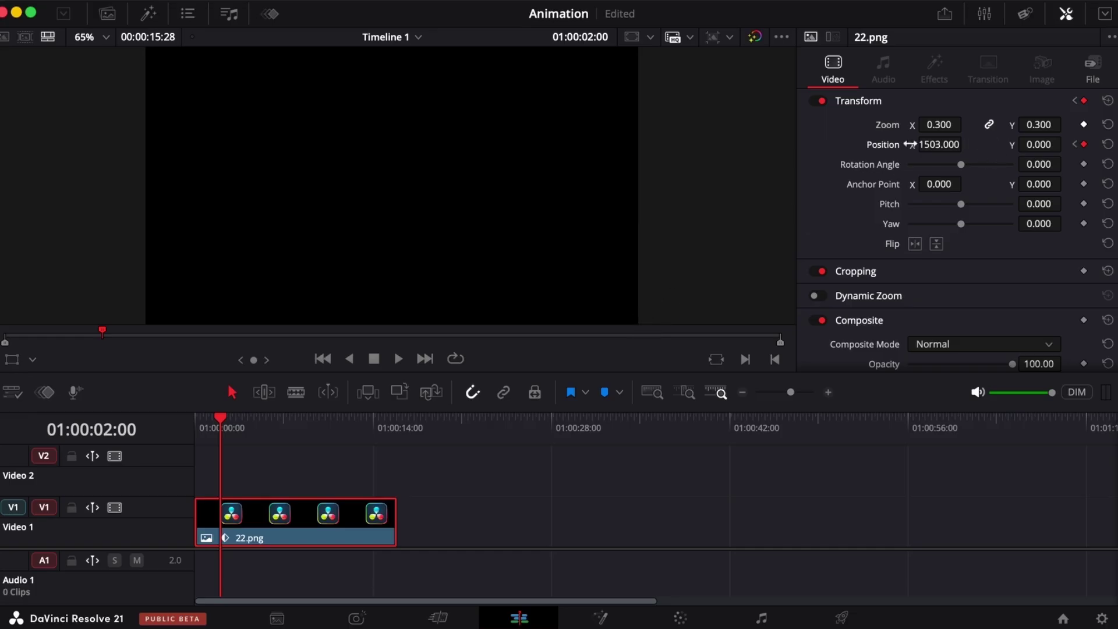
Play the logo's slide-in and slide-out movement several times from the start of the timeline.
click(1076, 144)
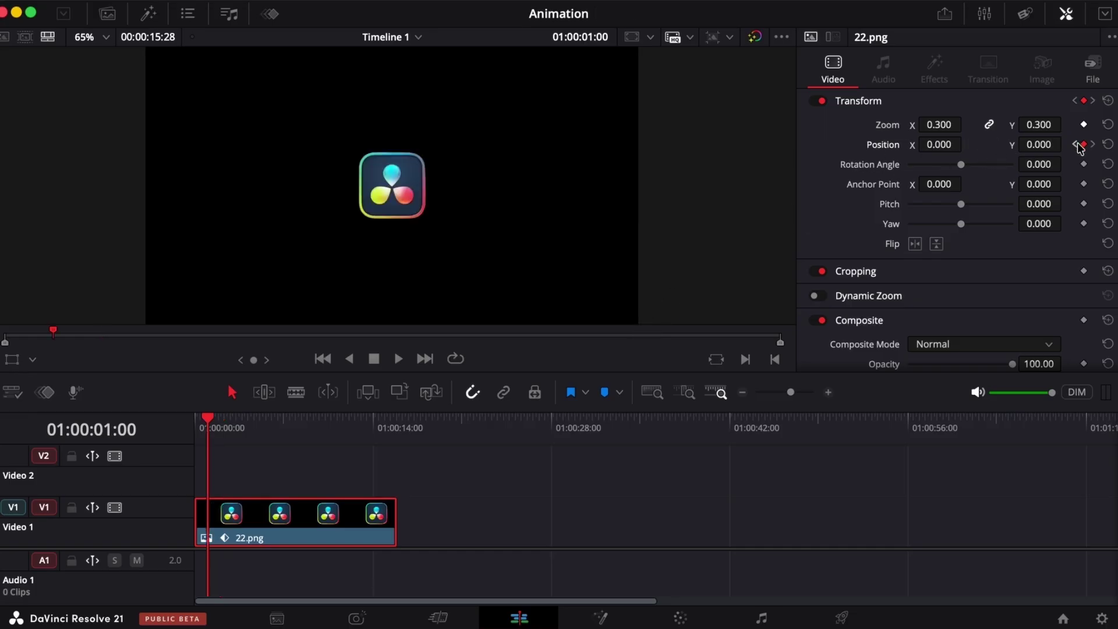
click(1076, 144)
key(space)
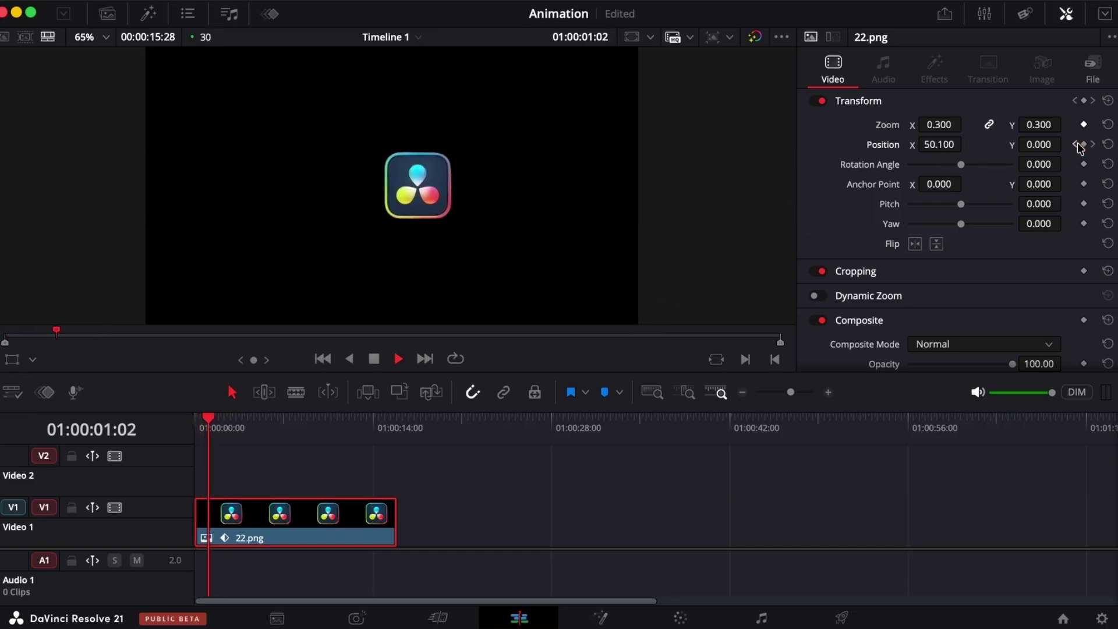
key(space)
key(space)
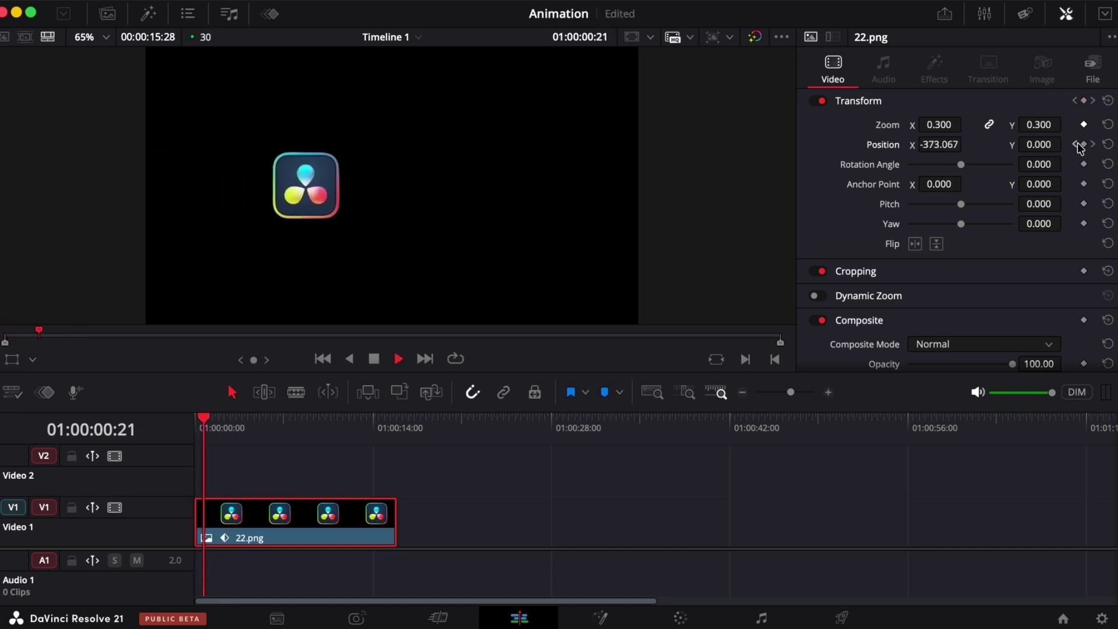
key(space)
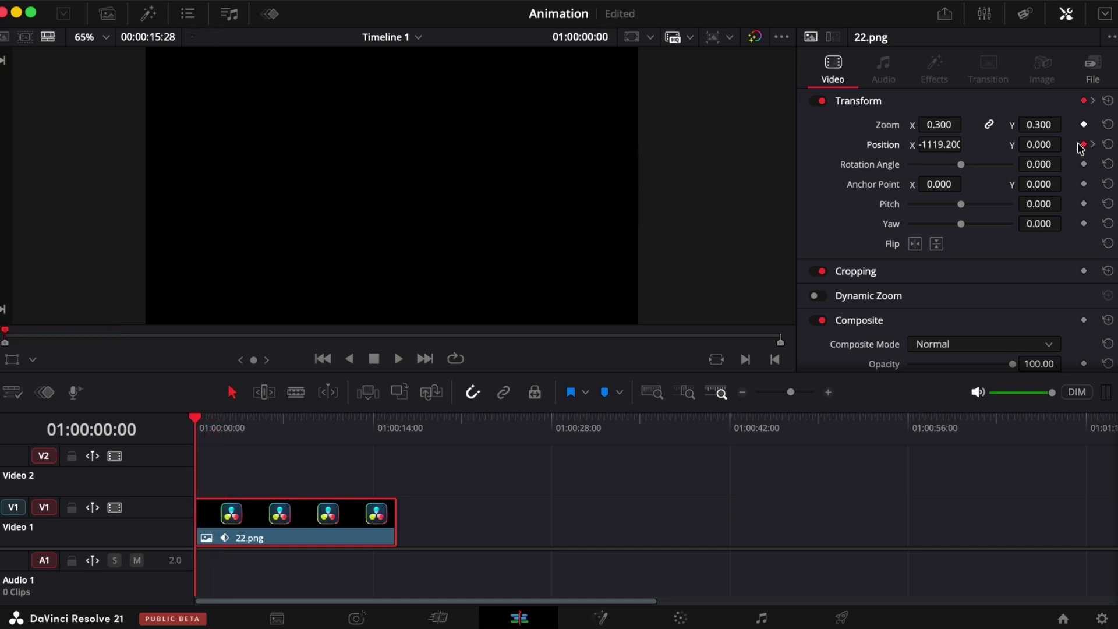
key(space)
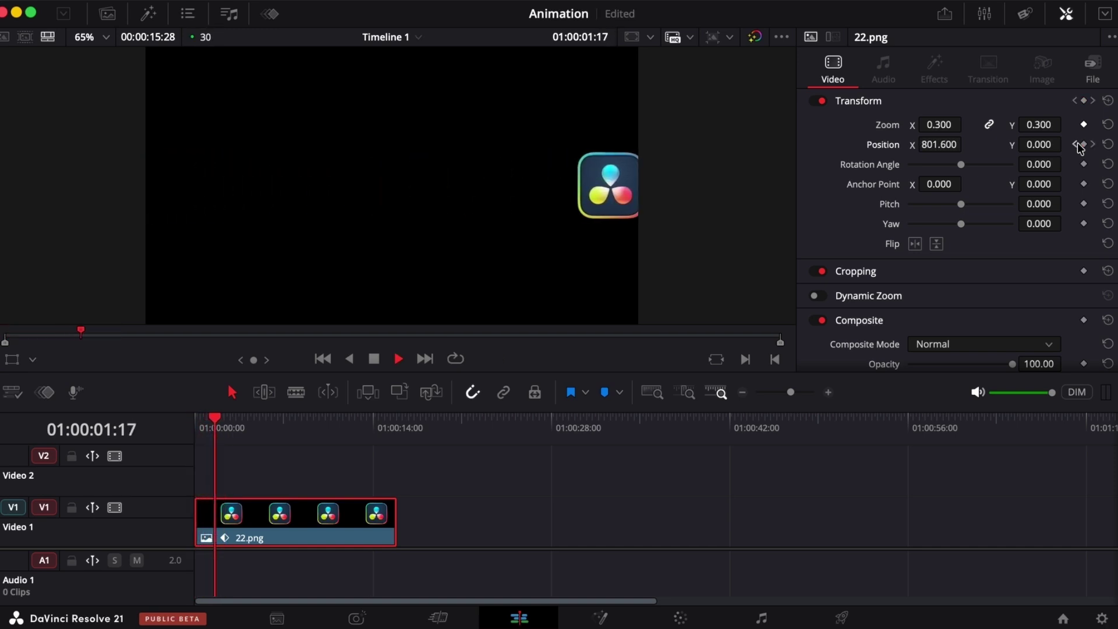
key(space)
key(space)
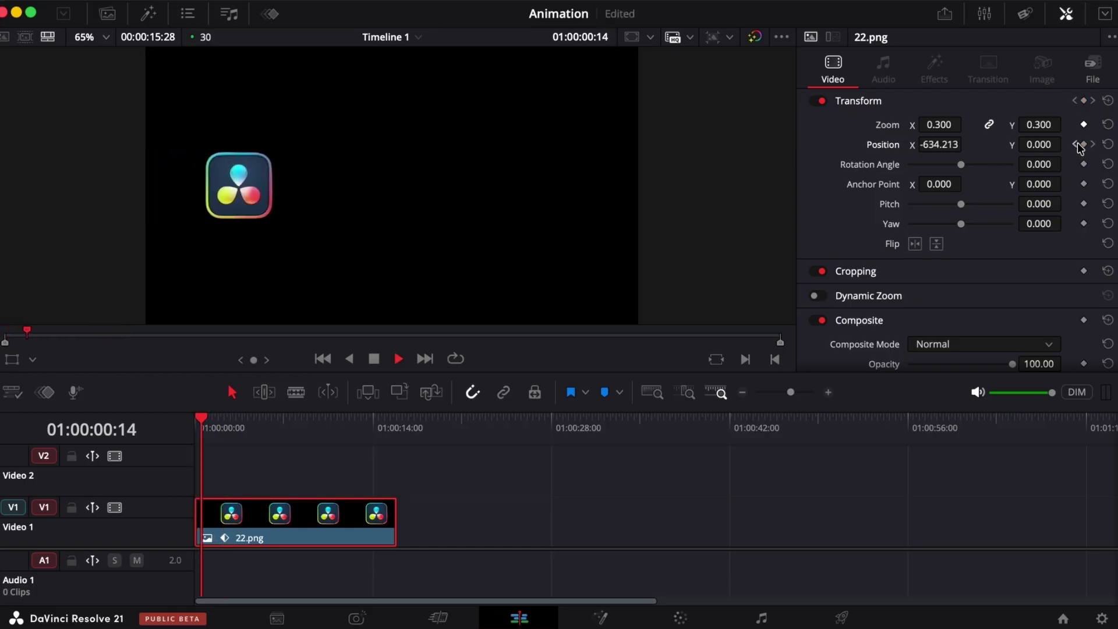
key(space)
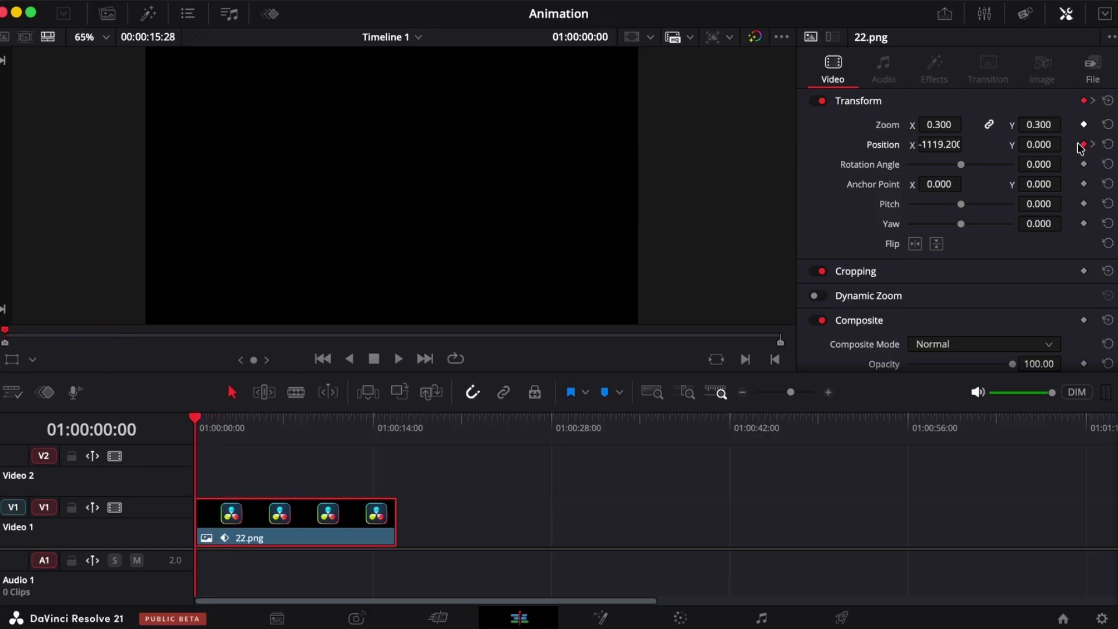
key(space)
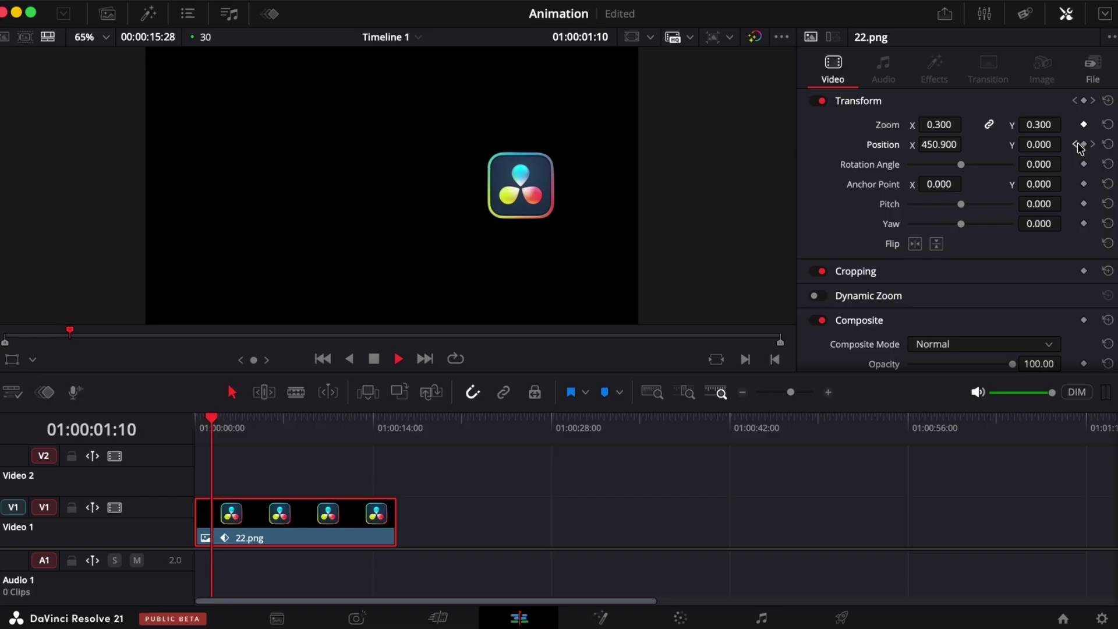
key(space)
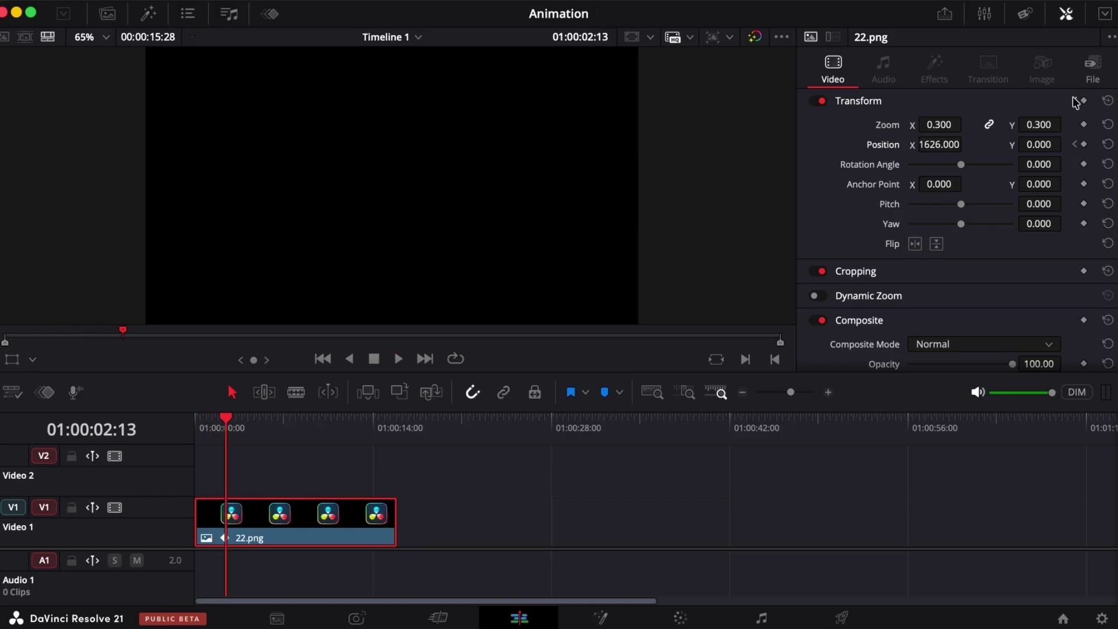
Step through the three Position keyframes to examine the logo's start, centre and end positions.
click(1075, 144)
click(1074, 144)
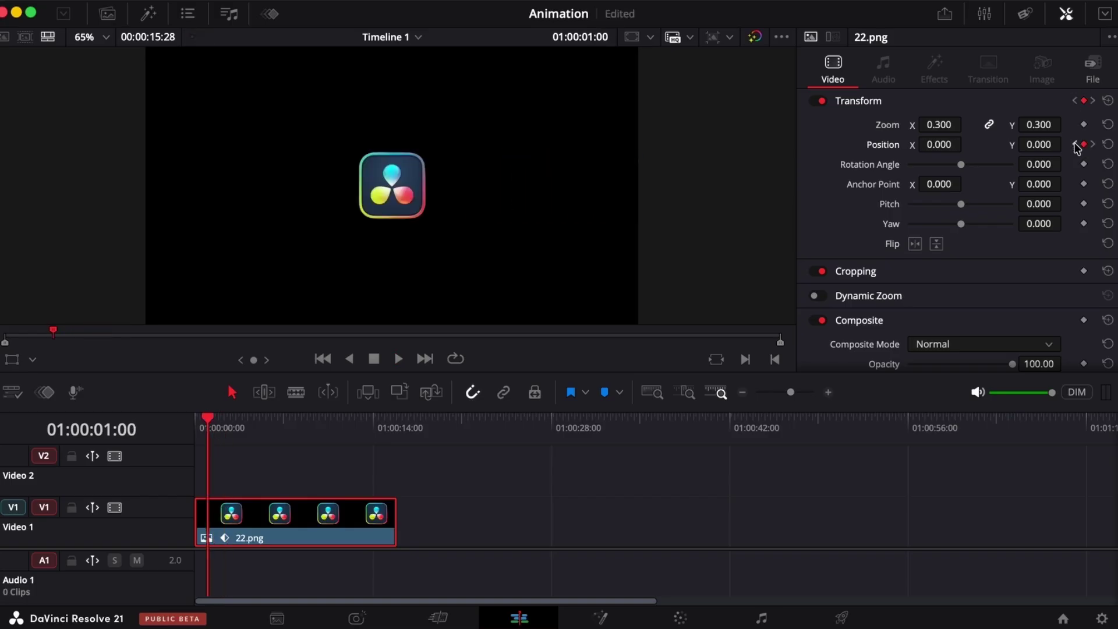
click(1075, 145)
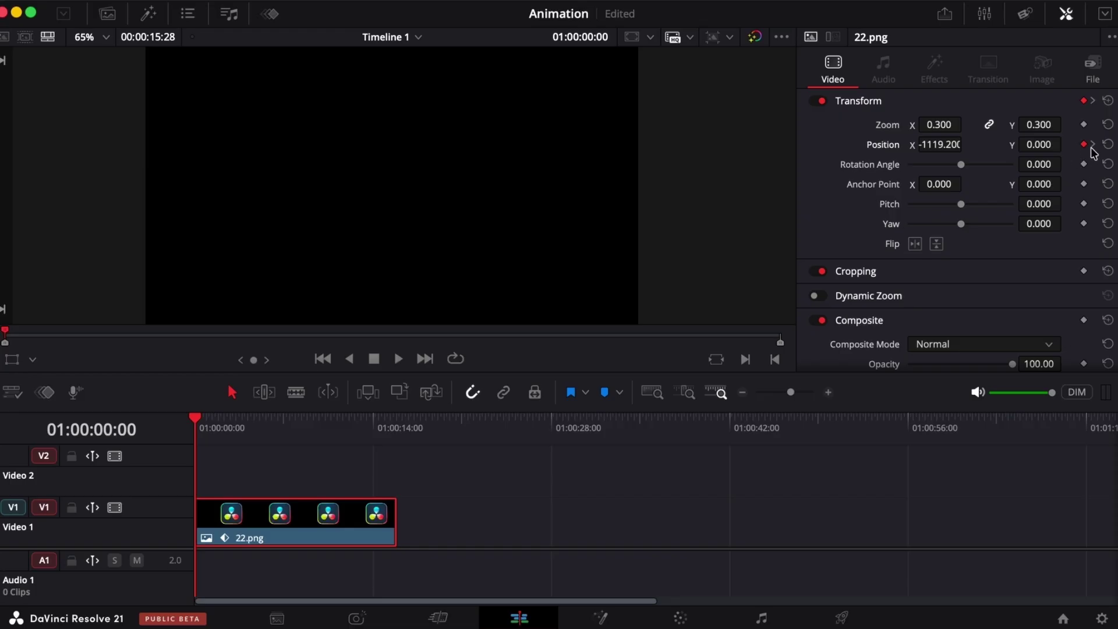
click(1093, 145)
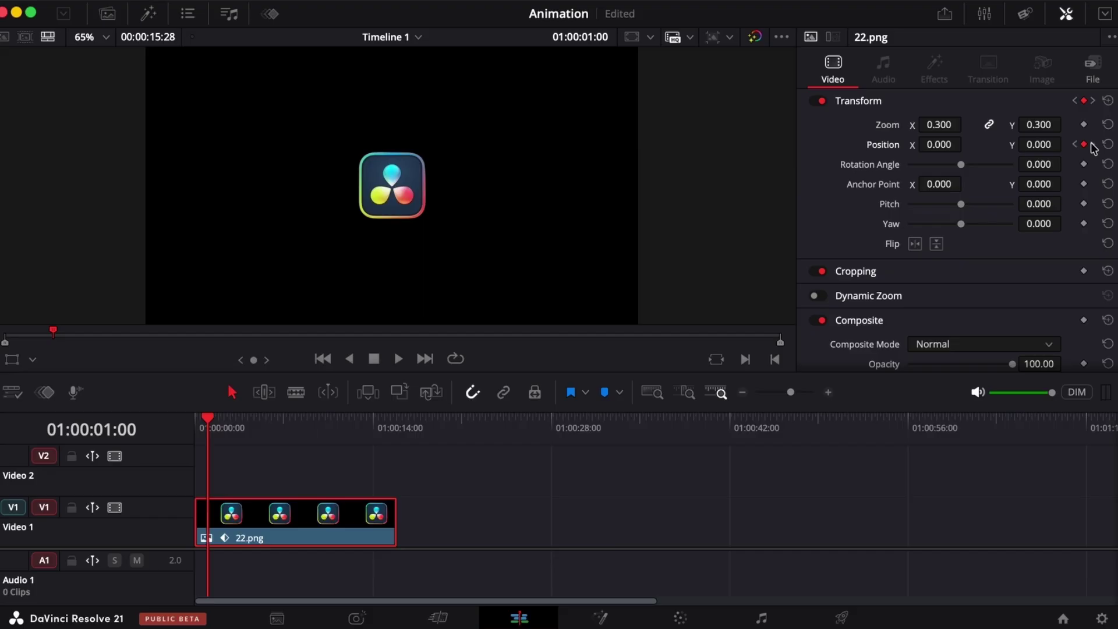
click(1092, 146)
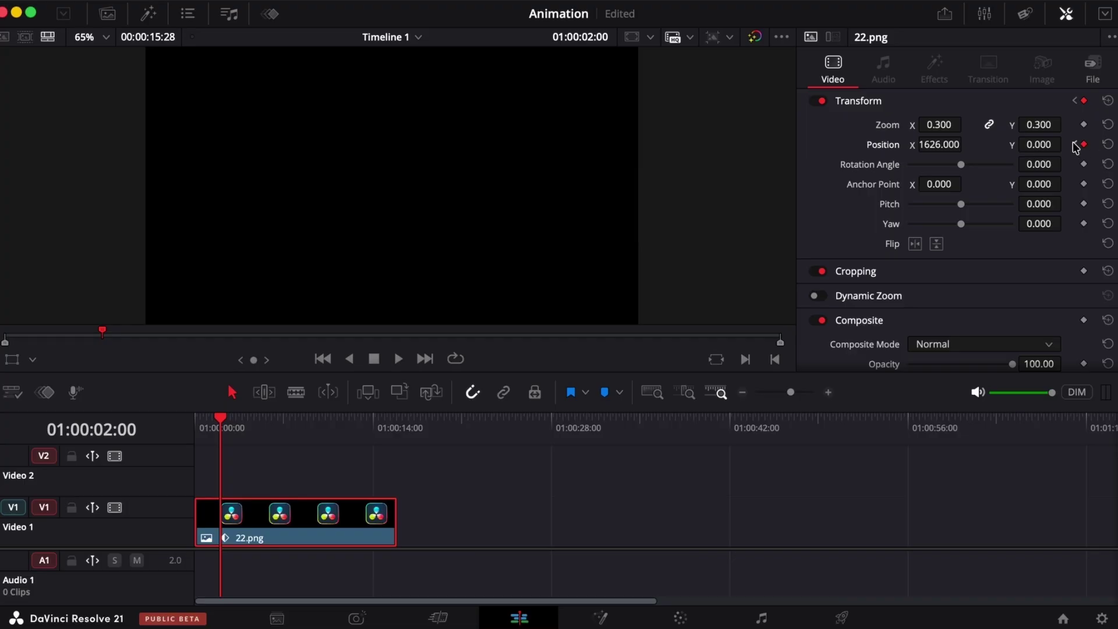
click(1075, 145)
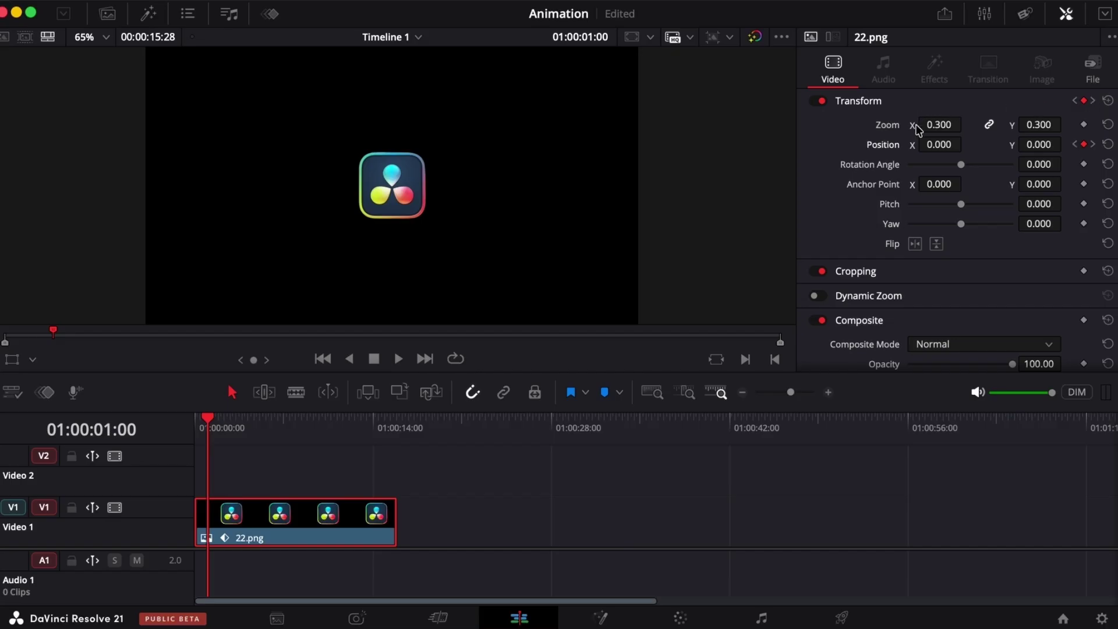
Clear the Position animation by resetting the clip's Transform settings, and scale the logo to a Zoom of 0.300 again.
click(1107, 101)
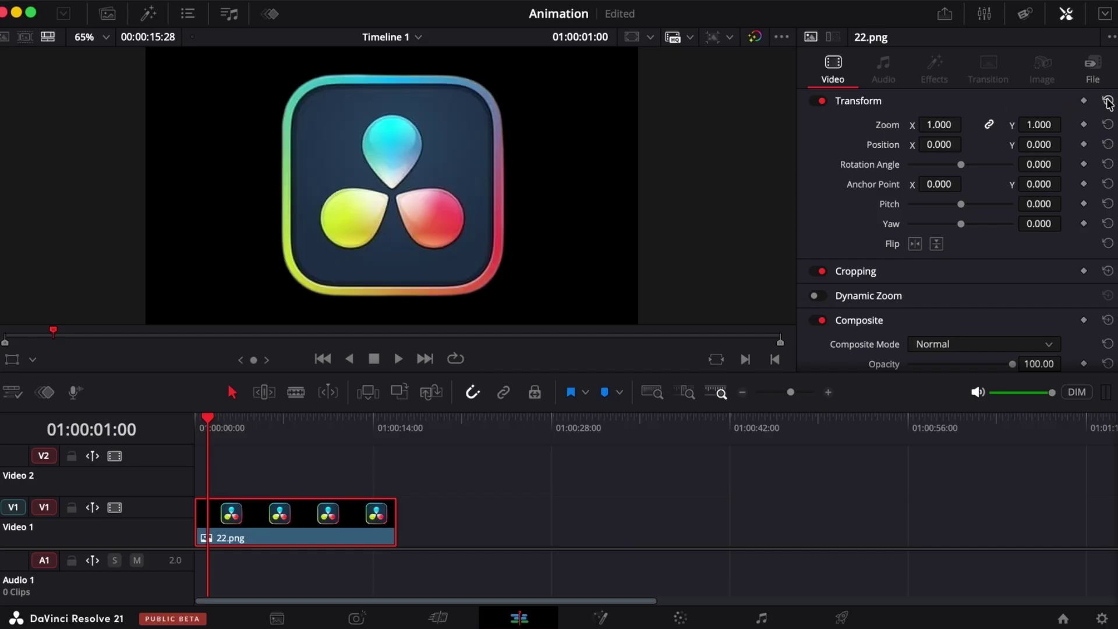
drag(938, 125, 883, 136)
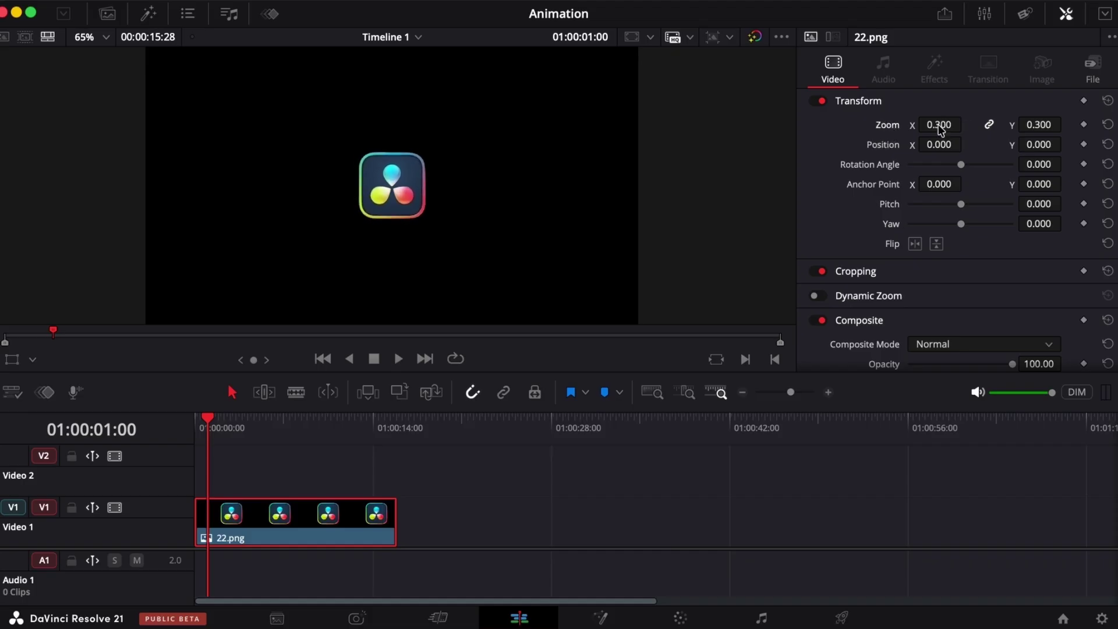
Add a Position keyframe at 01:00:00:00 and set its Position X to -1201.000.
drag(205, 418, 196, 417)
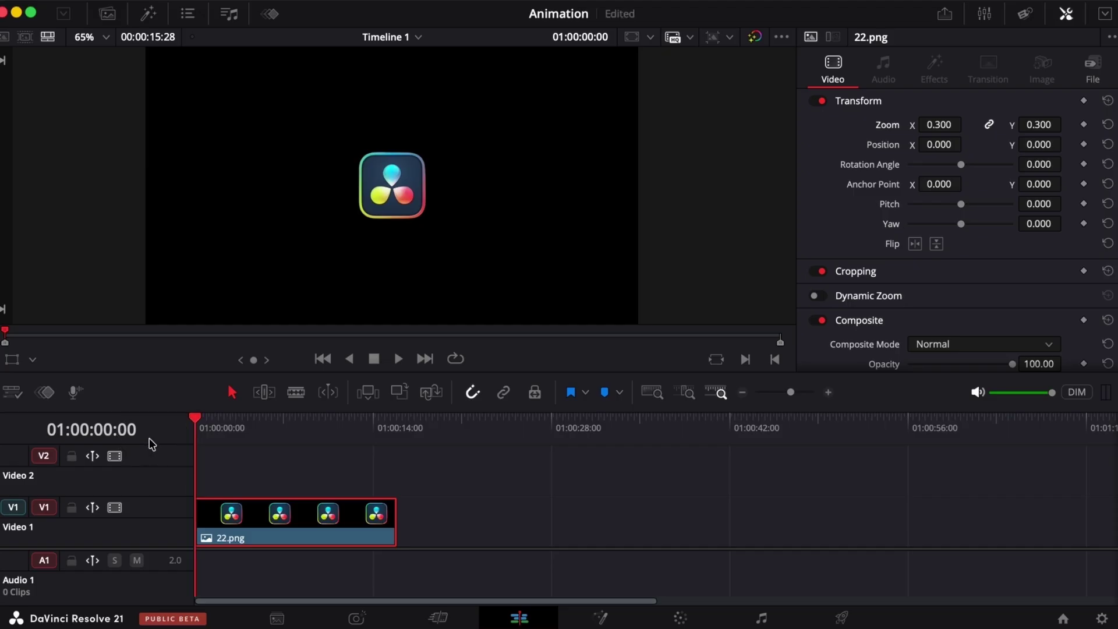
click(1083, 145)
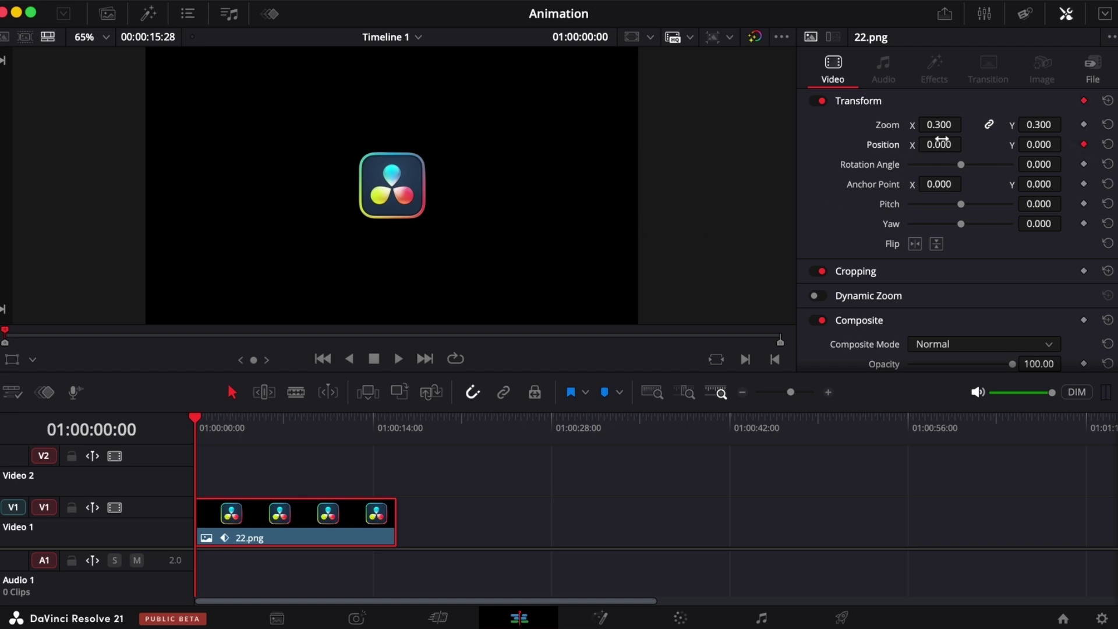
drag(939, 144, 558, 331)
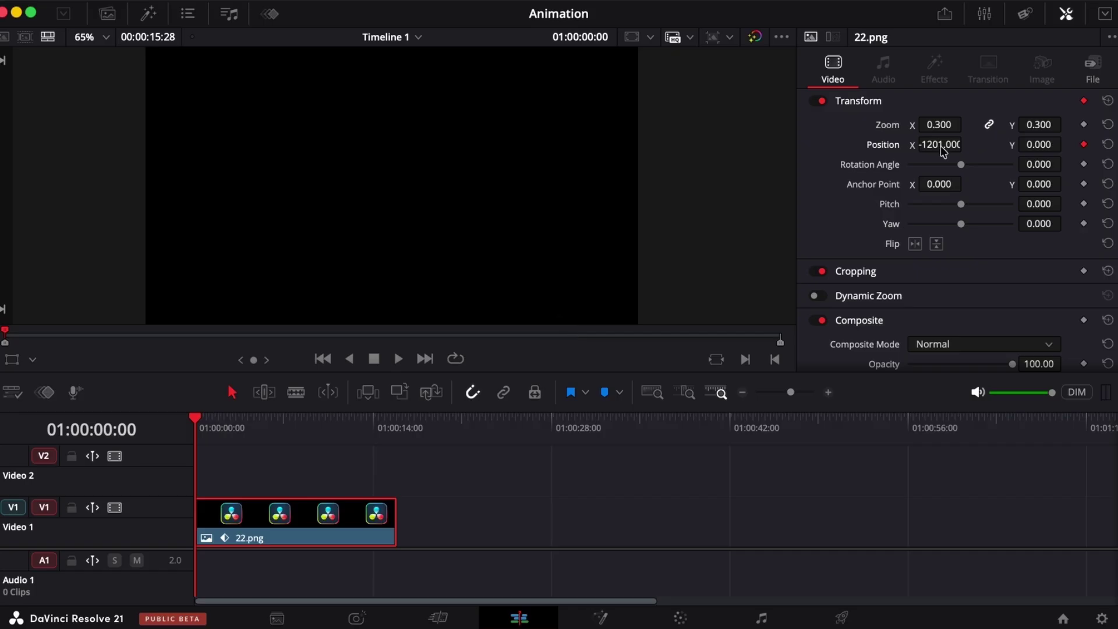
Set Position X to 0.000 at 01:00:01:00 and play the slide-in from the timeline start.
key(shift+Right)
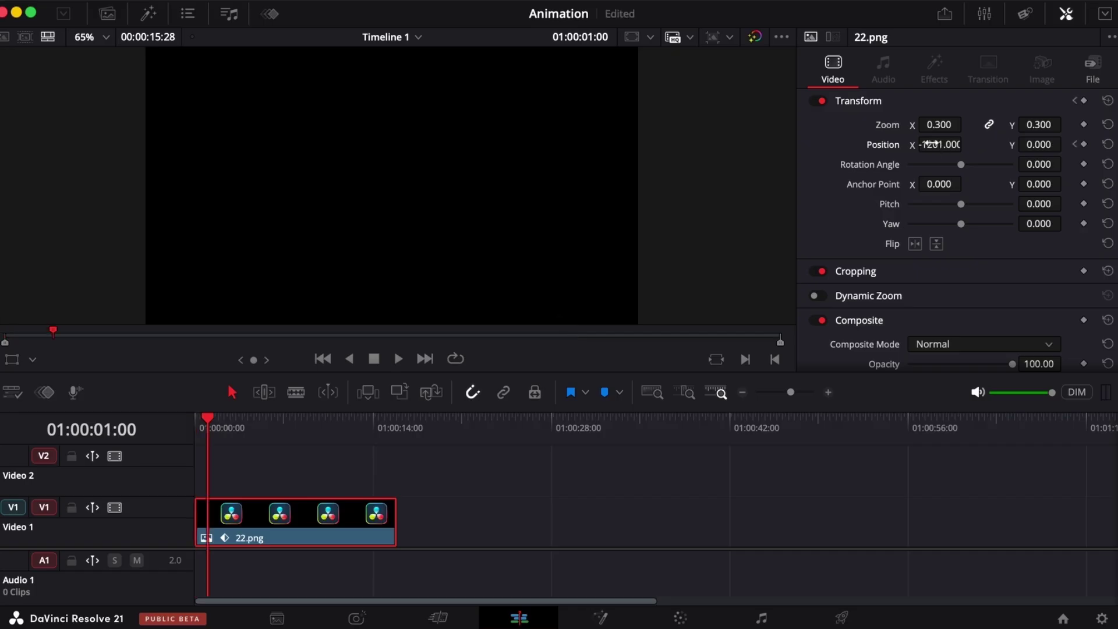
drag(932, 148, 966, 145)
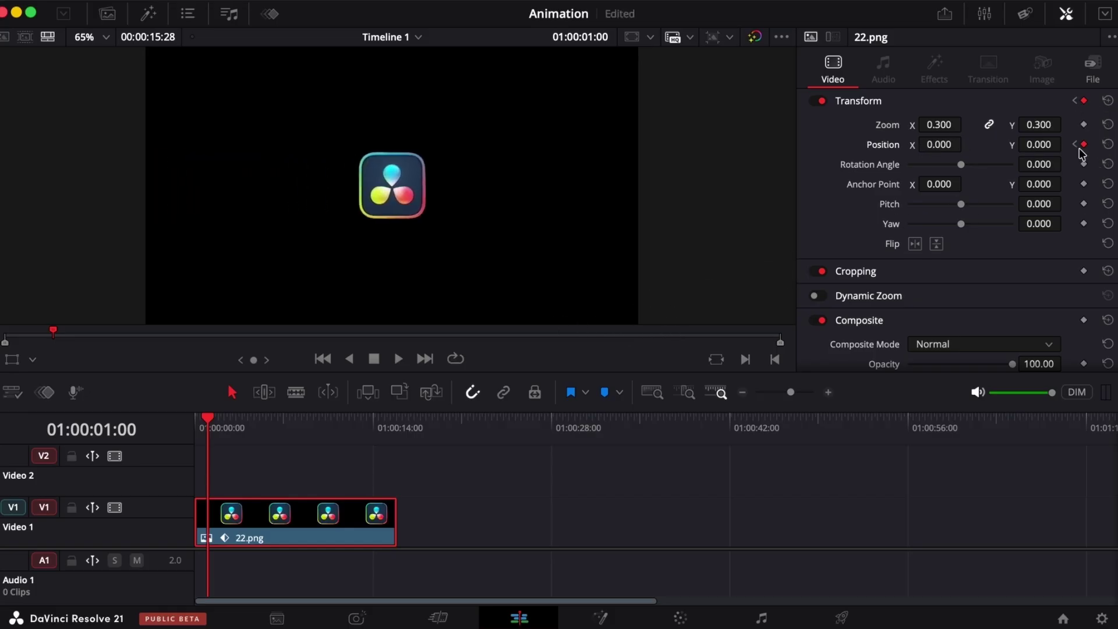
key(Home)
key(space)
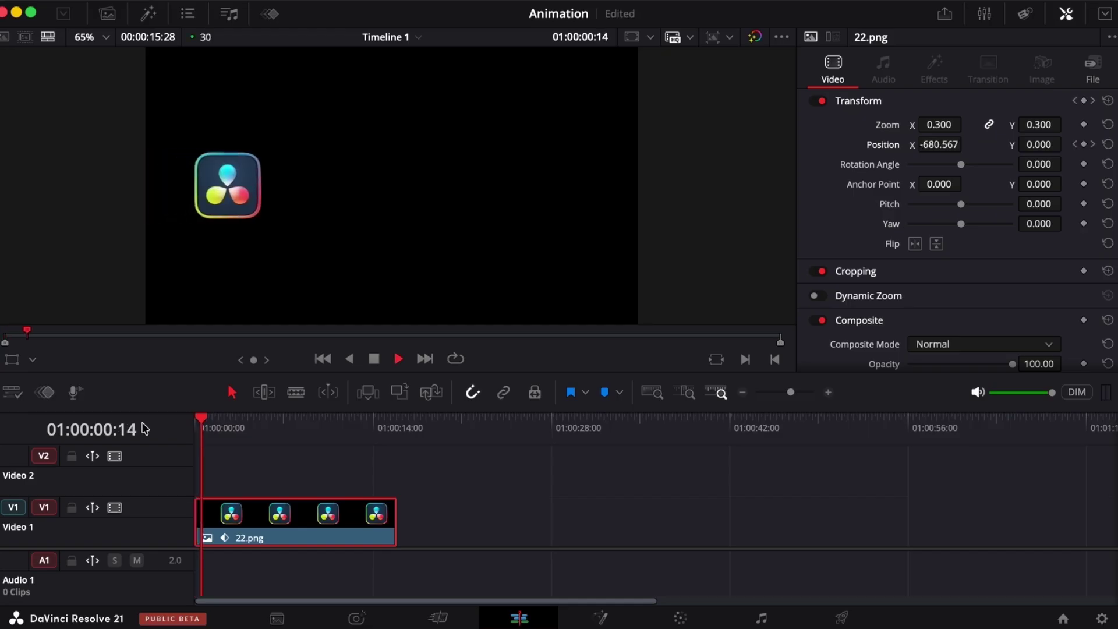
Add a Position keyframe at 01:00:03:00 that holds the logo at centre, and step between it and the 01:00:01:00 keyframe.
key(space)
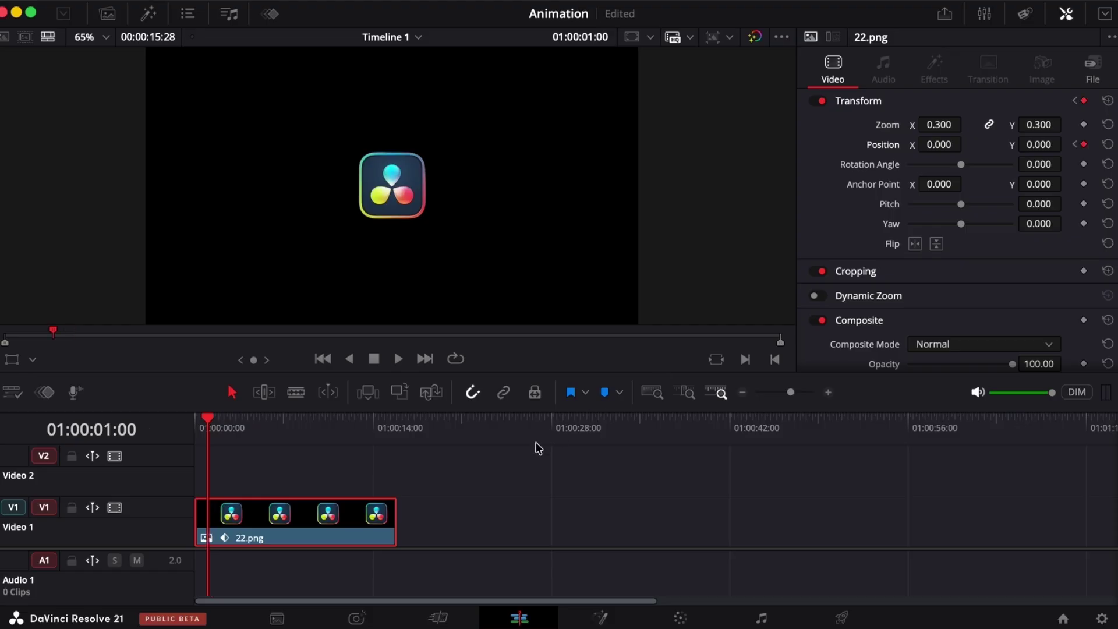
key(shift+Right)
key(shift+Right)
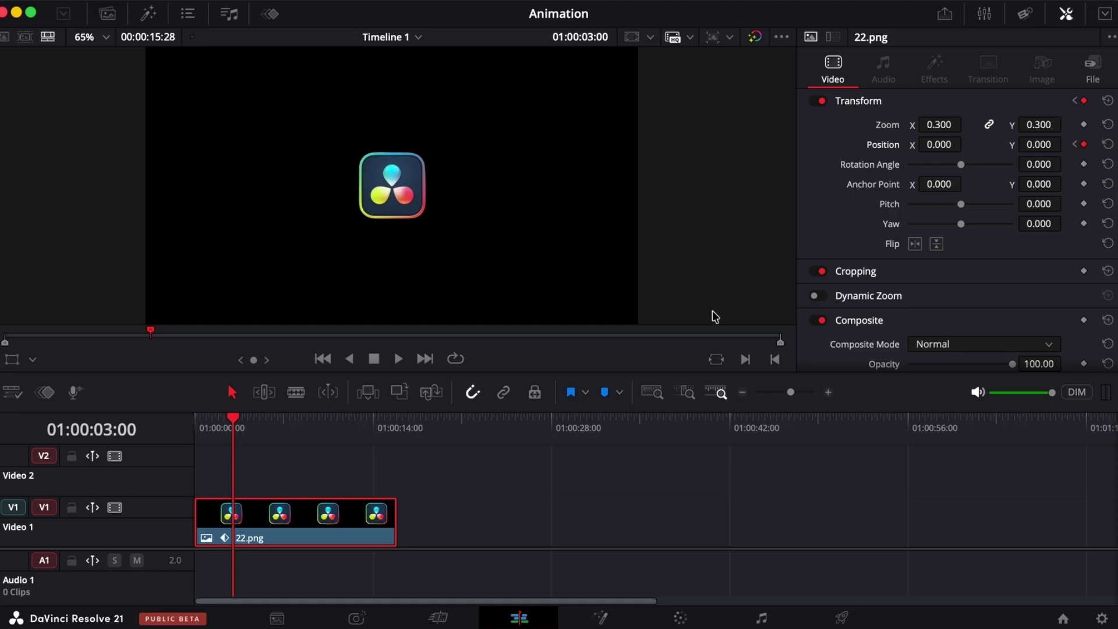
click(1075, 144)
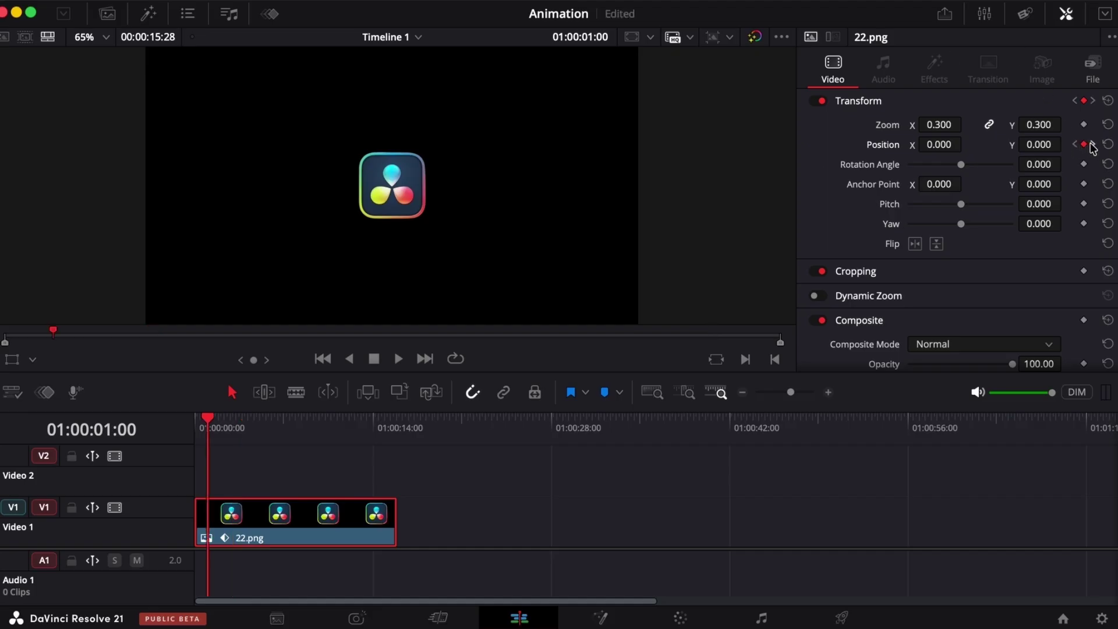
click(1093, 145)
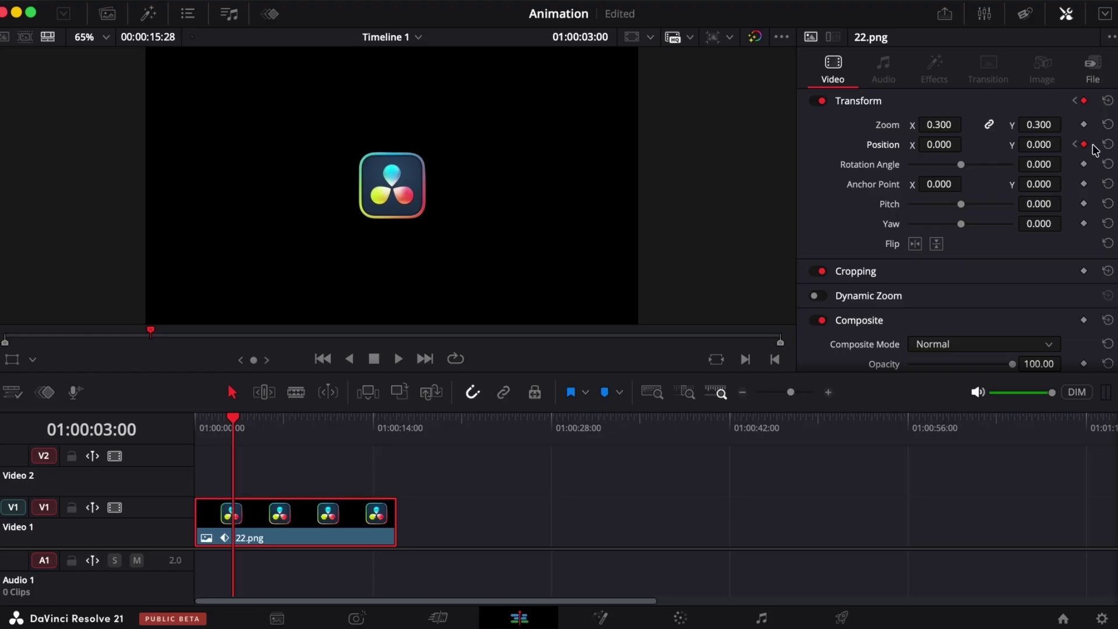
Move the logo out past the right edge at 01:00:04:00 by setting its Position X to 1149.100.
key(shift+Right)
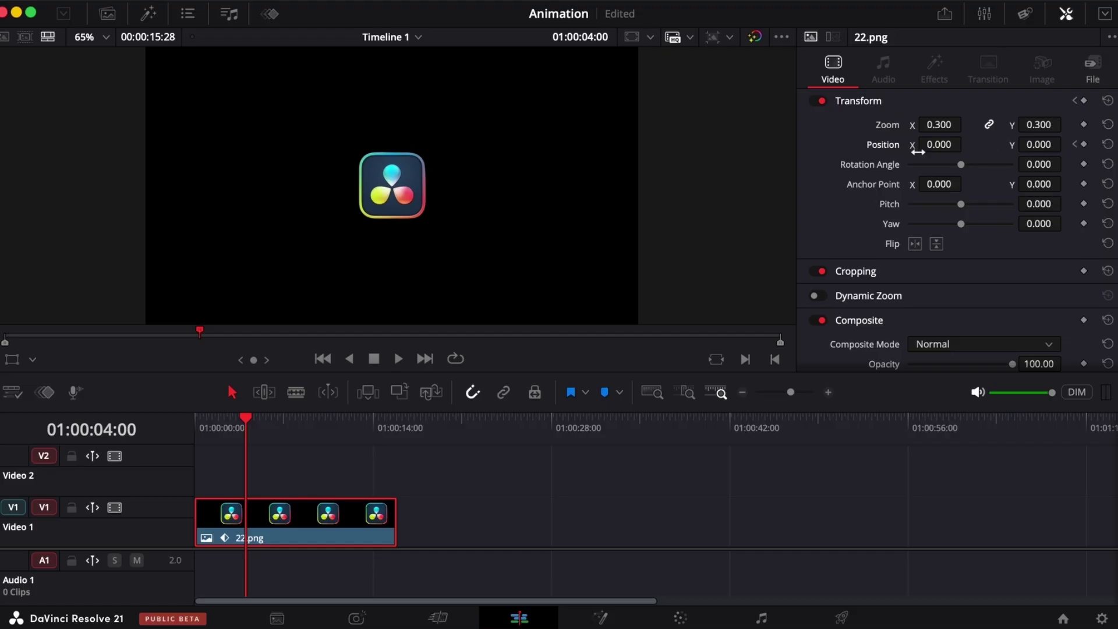
drag(938, 144, 966, 144)
drag(557, 331, 696, 266)
Play the logo's slide-in, hold and slide-out from the timeline start several times.
drag(244, 426, 104, 434)
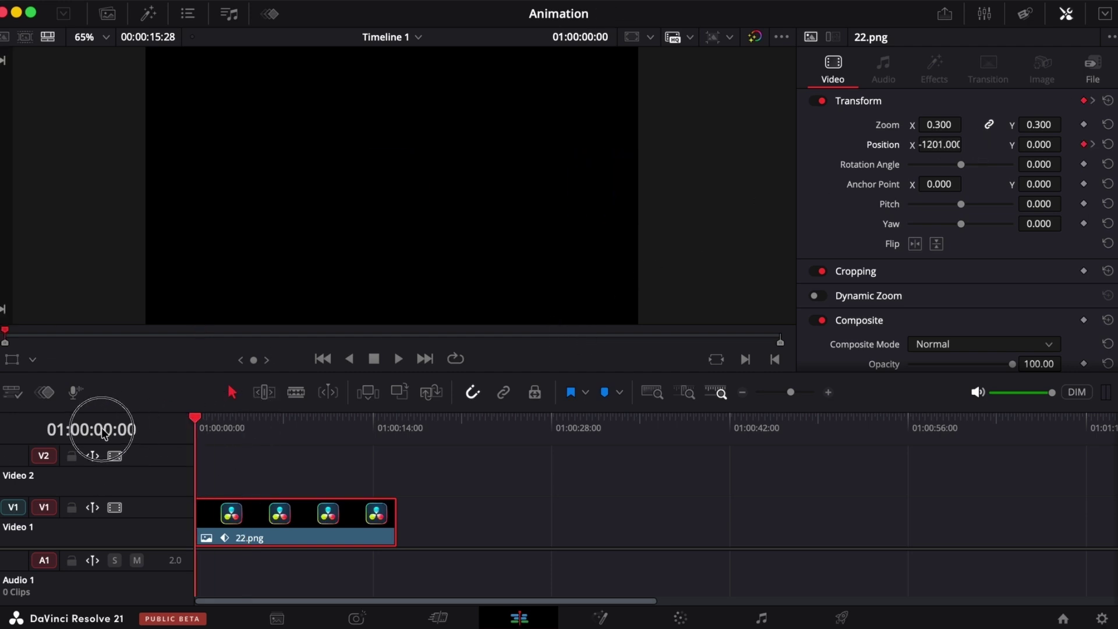
key(space)
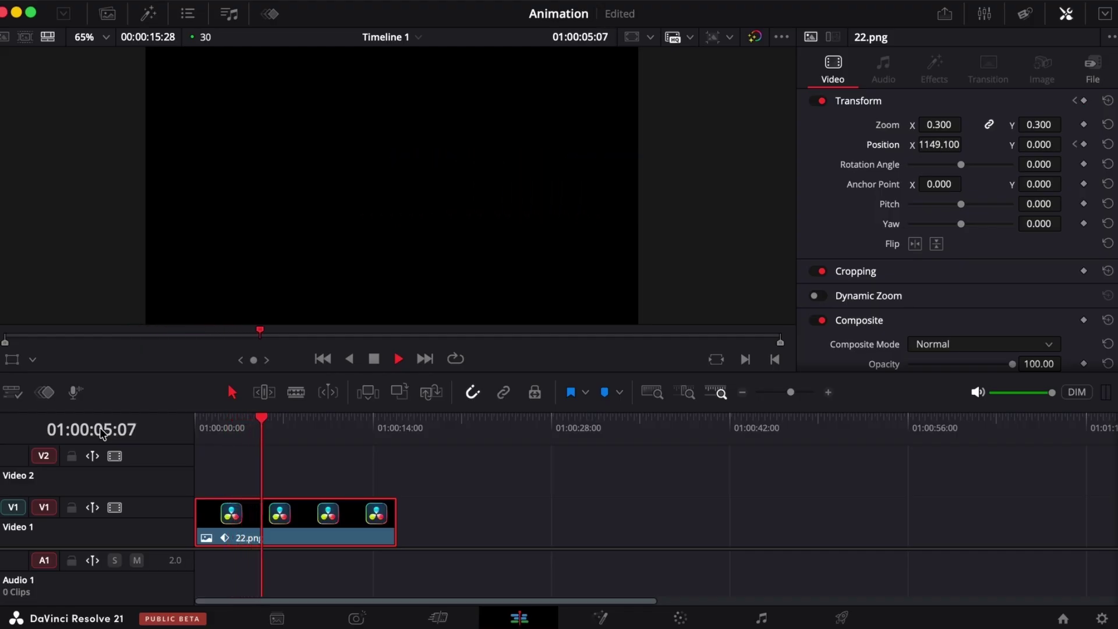
click(196, 424)
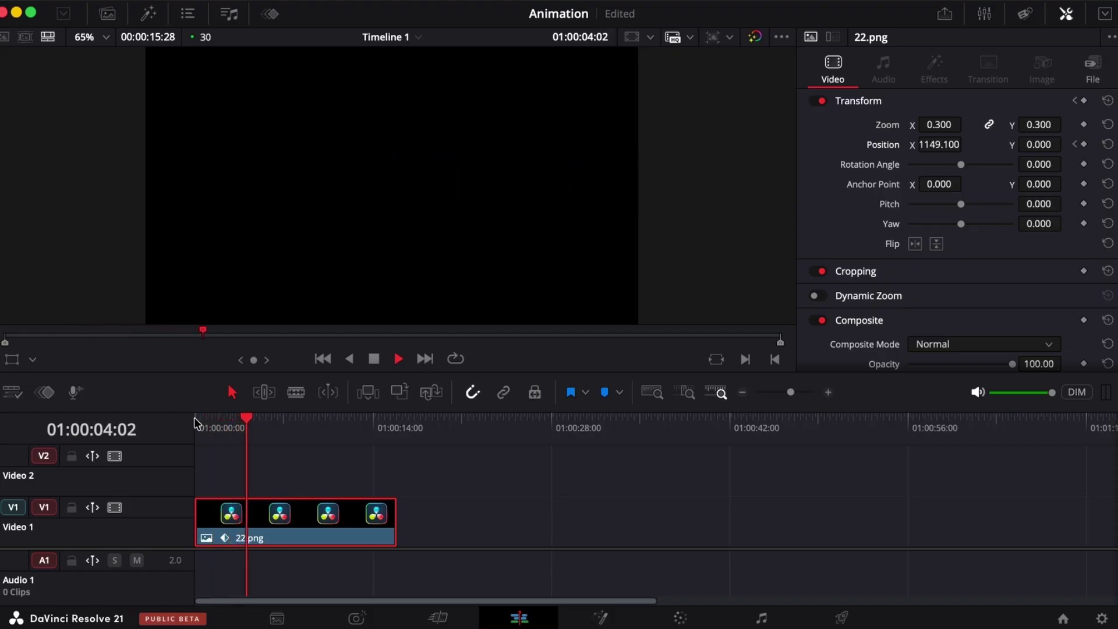
click(196, 423)
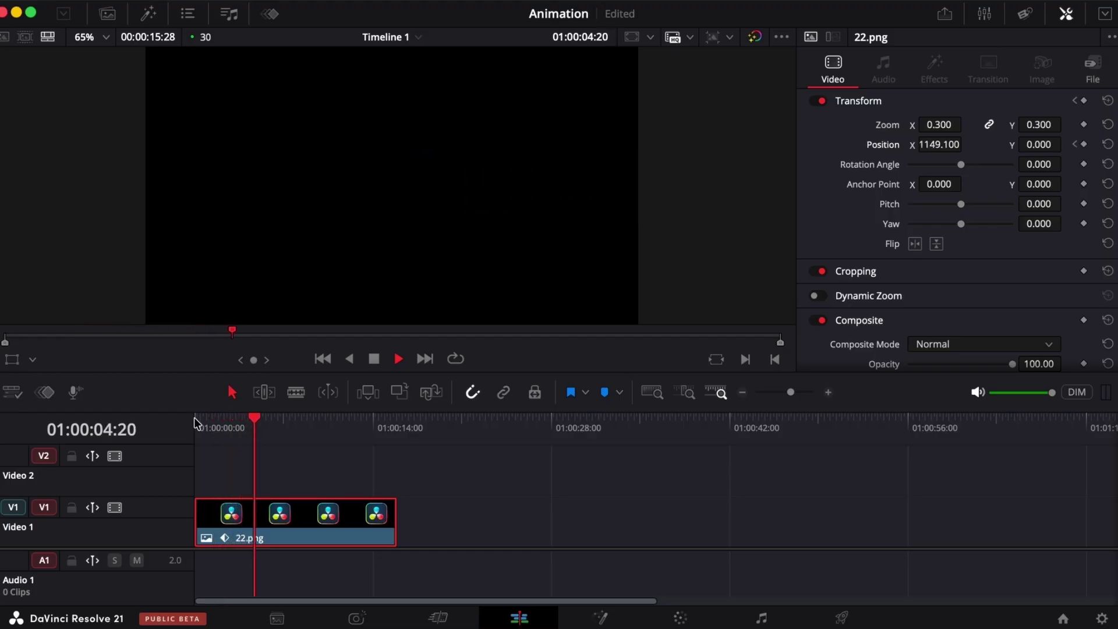
click(195, 418)
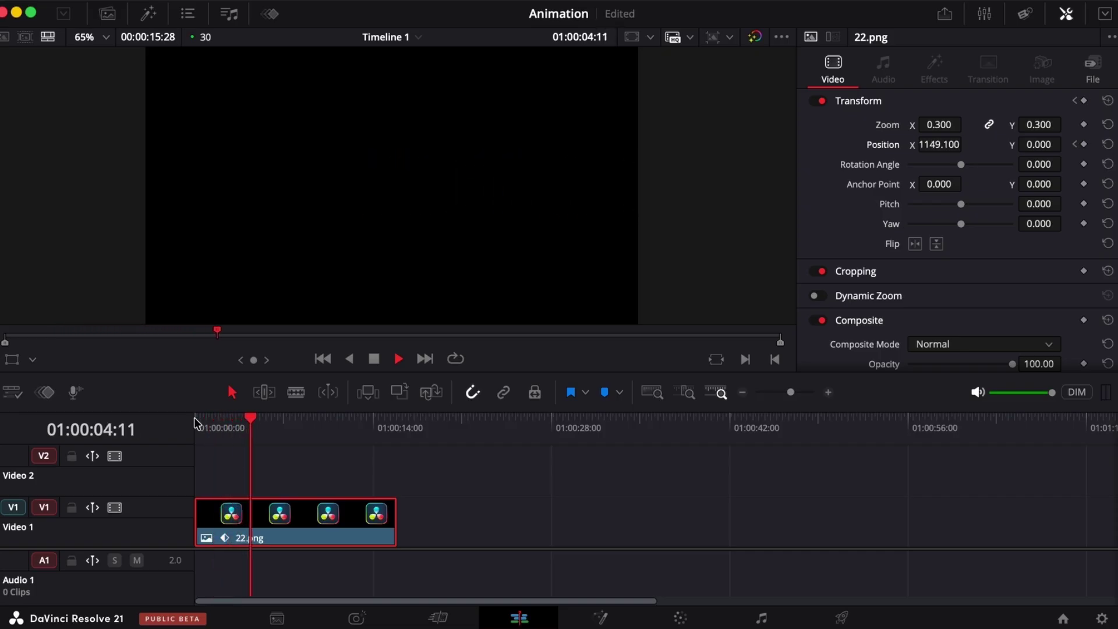
click(195, 418)
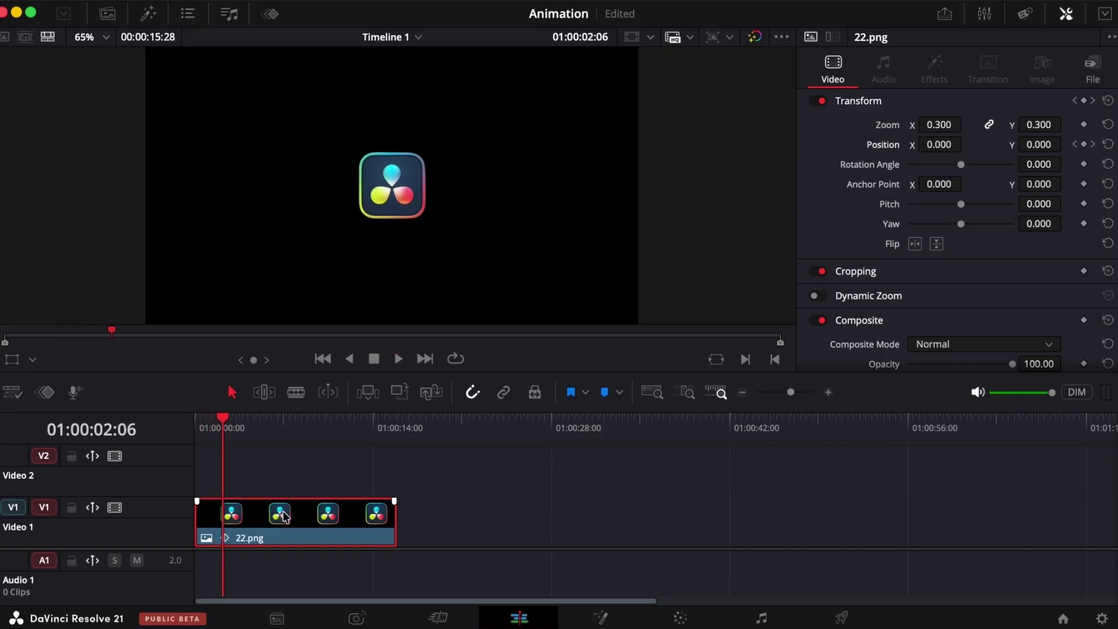
click(196, 420)
Show the clip's keyframe curves and apply Ease In and Out to all the Position keyframes.
click(270, 14)
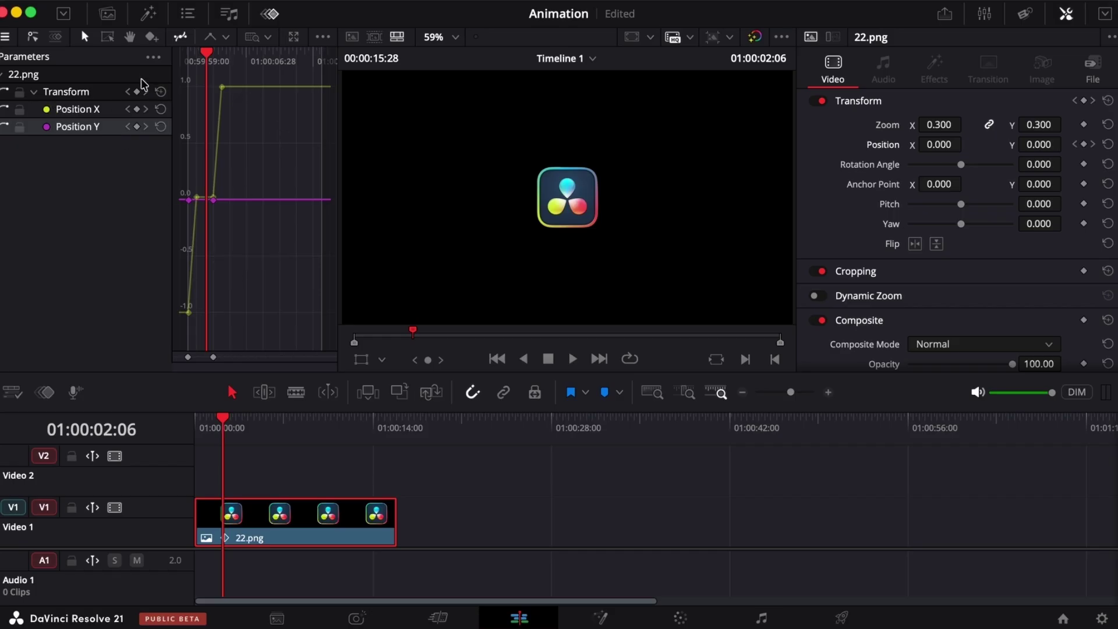
click(154, 57)
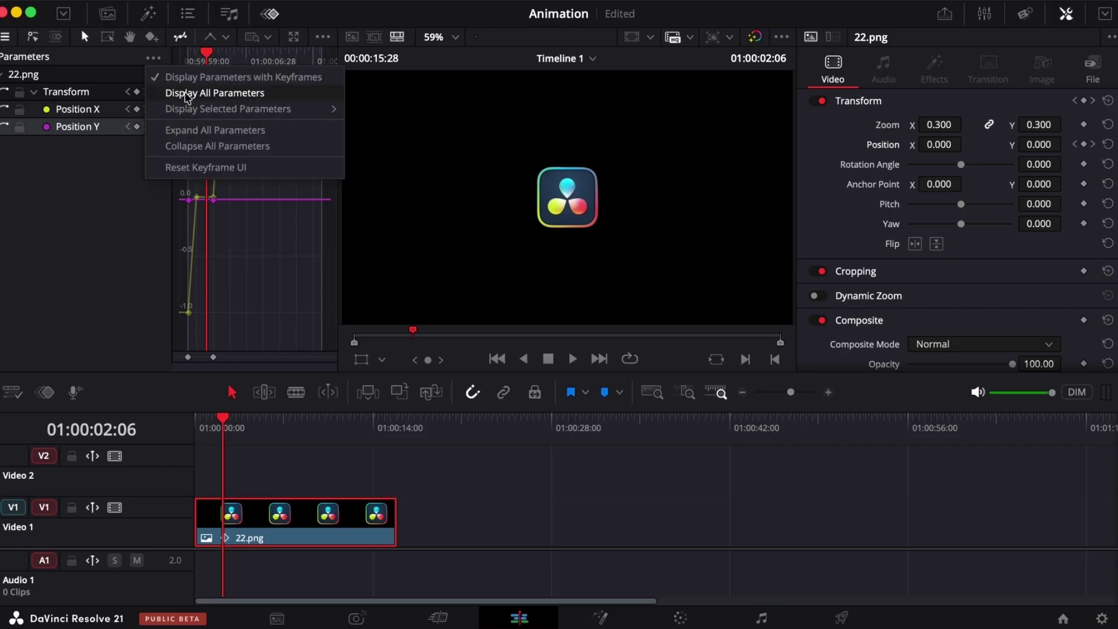
click(154, 58)
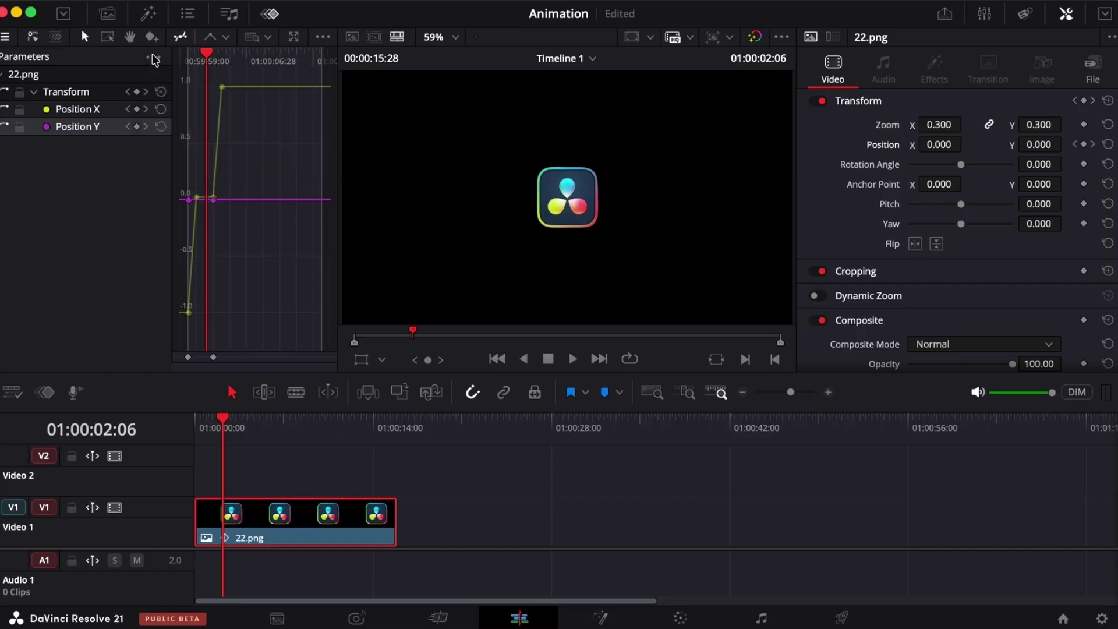
click(260, 154)
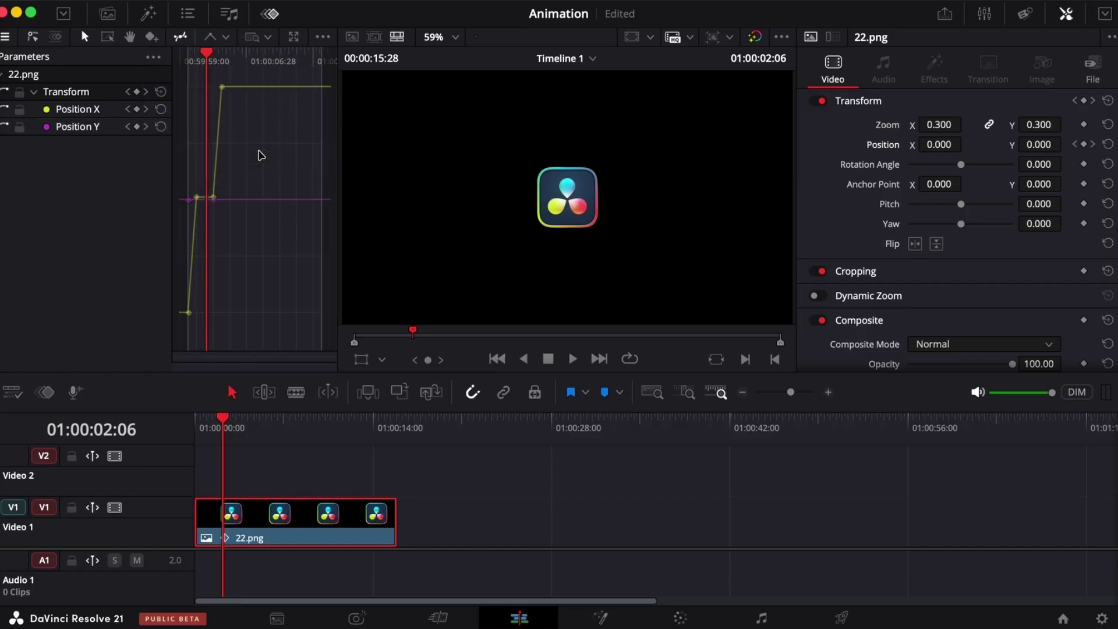
key(super+a)
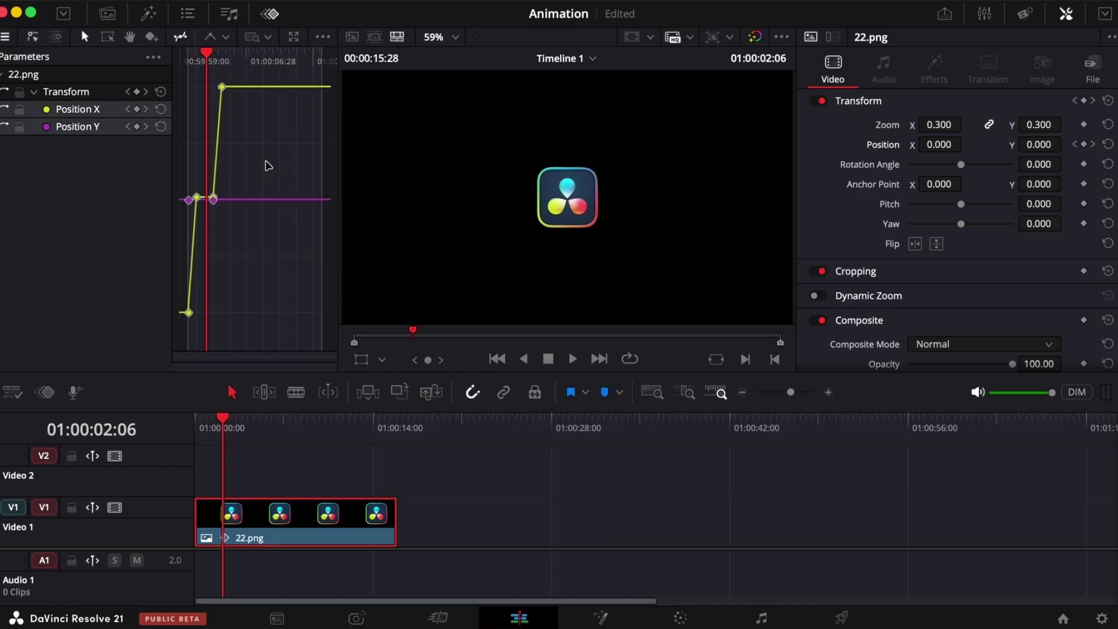
click(226, 37)
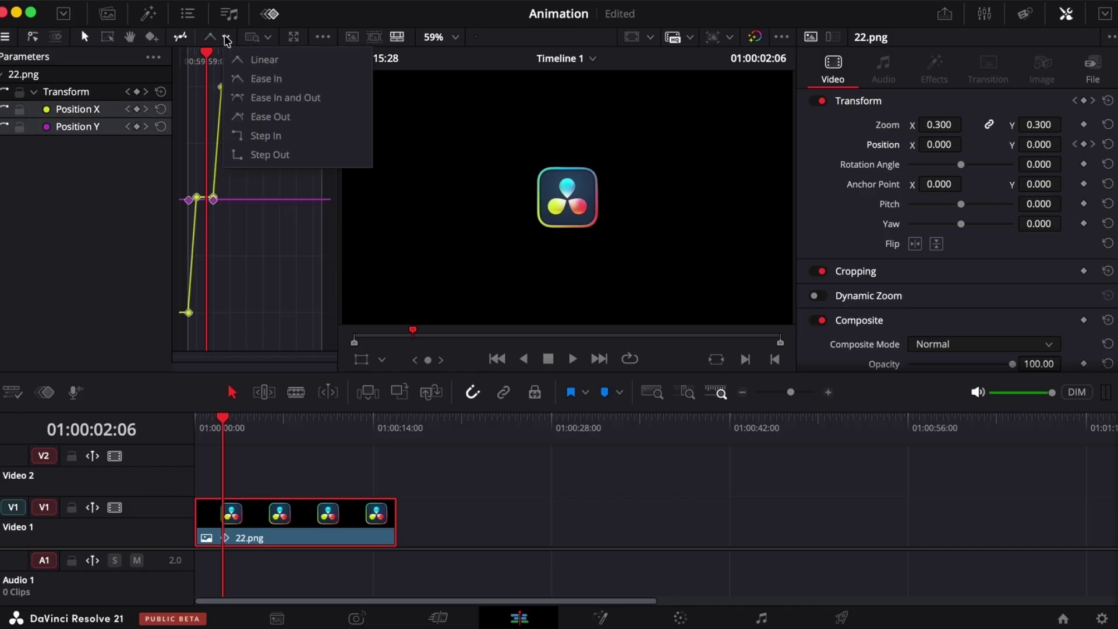
click(263, 98)
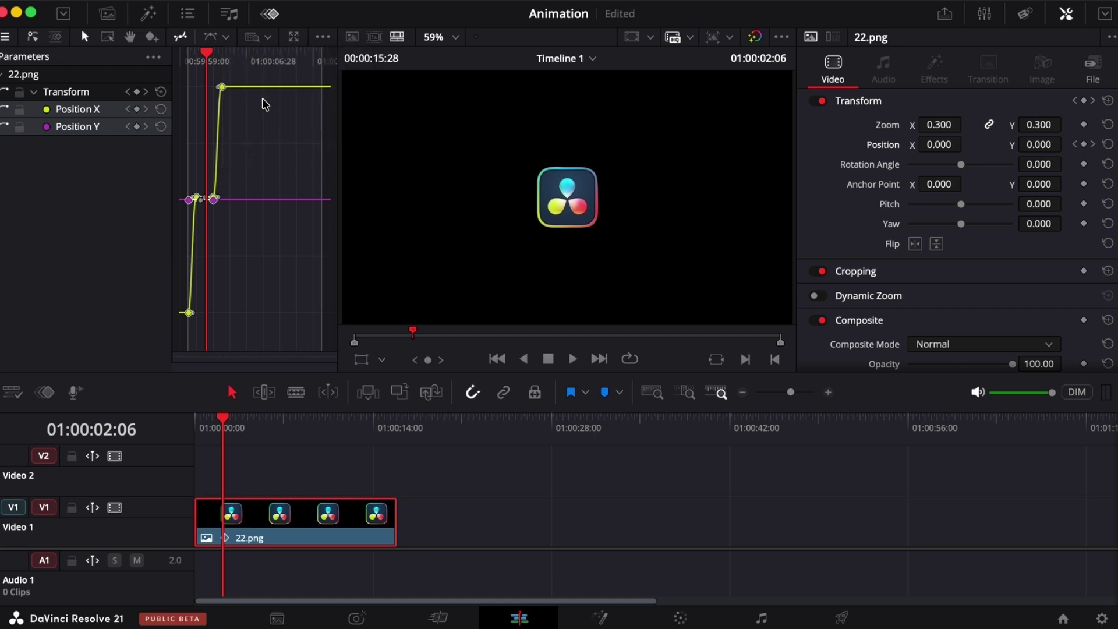
Replay the eased Position animation from the timeline start repeatedly to examine how the logo's motion speeds up and slows down.
click(197, 425)
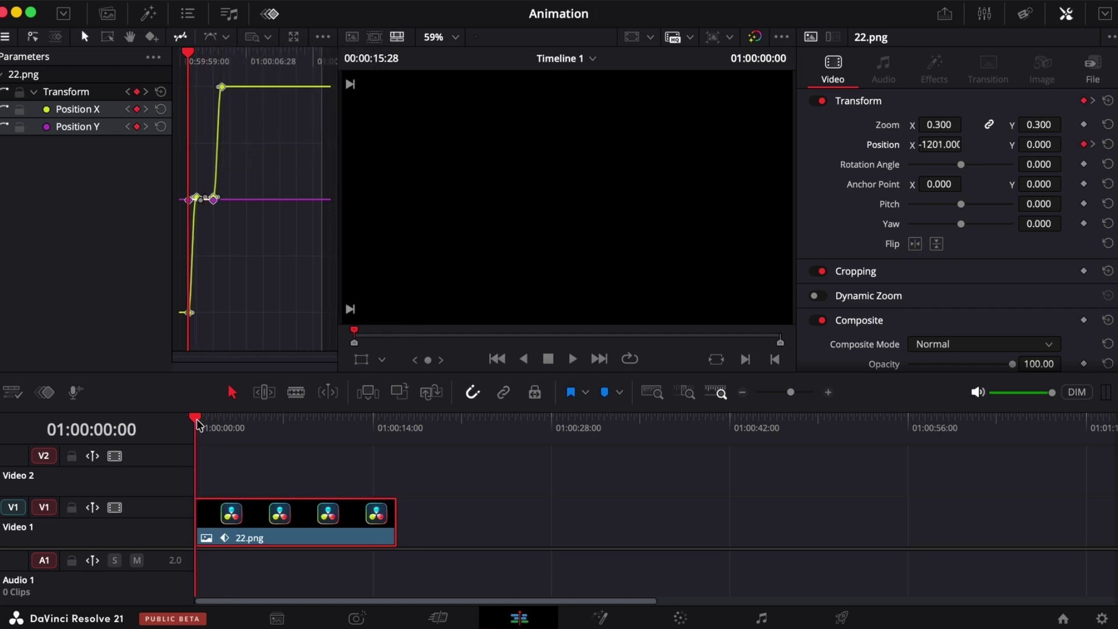
key(space)
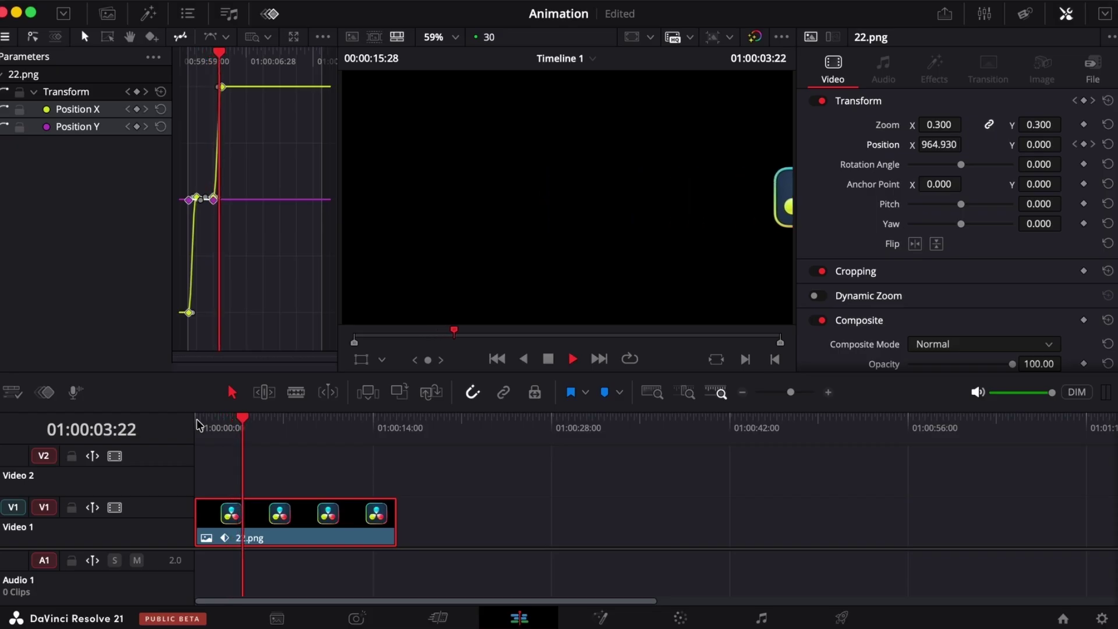
click(198, 425)
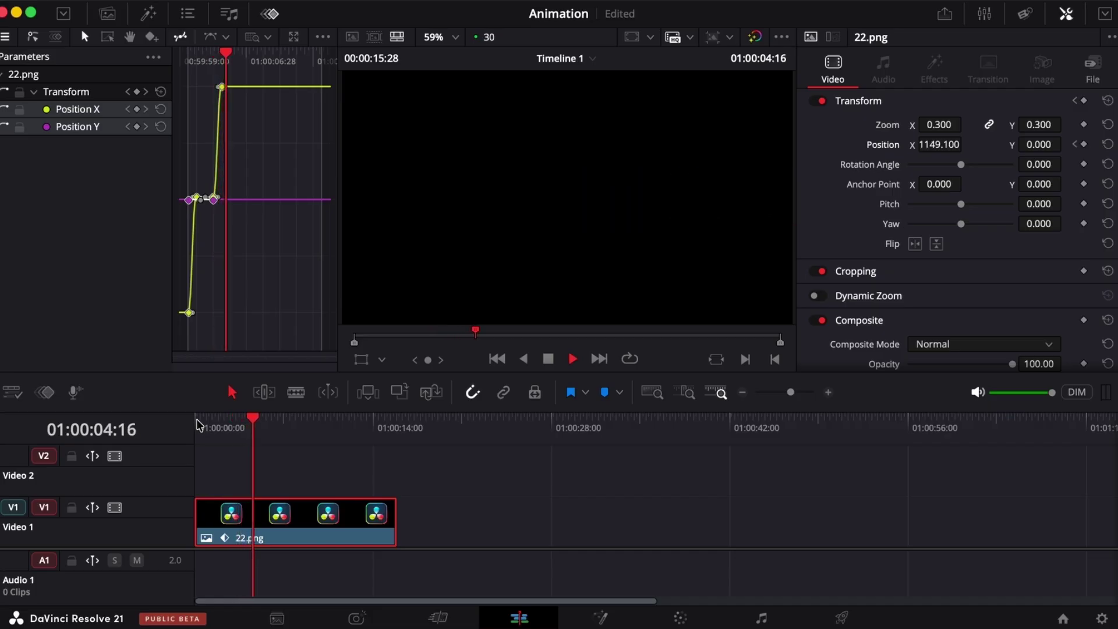
click(198, 425)
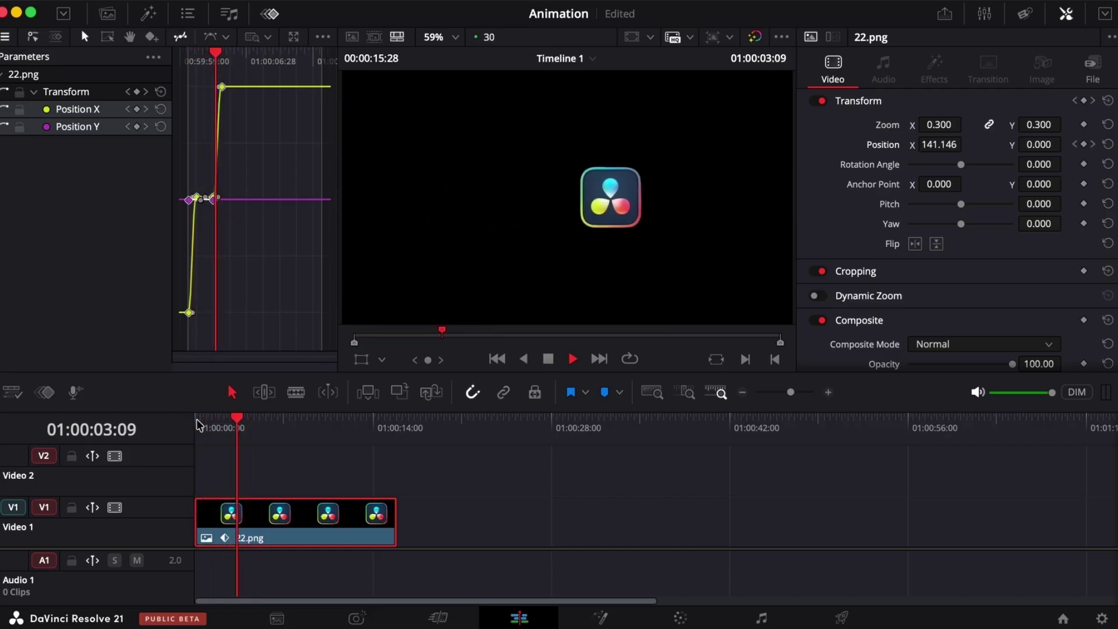
click(198, 425)
key(space)
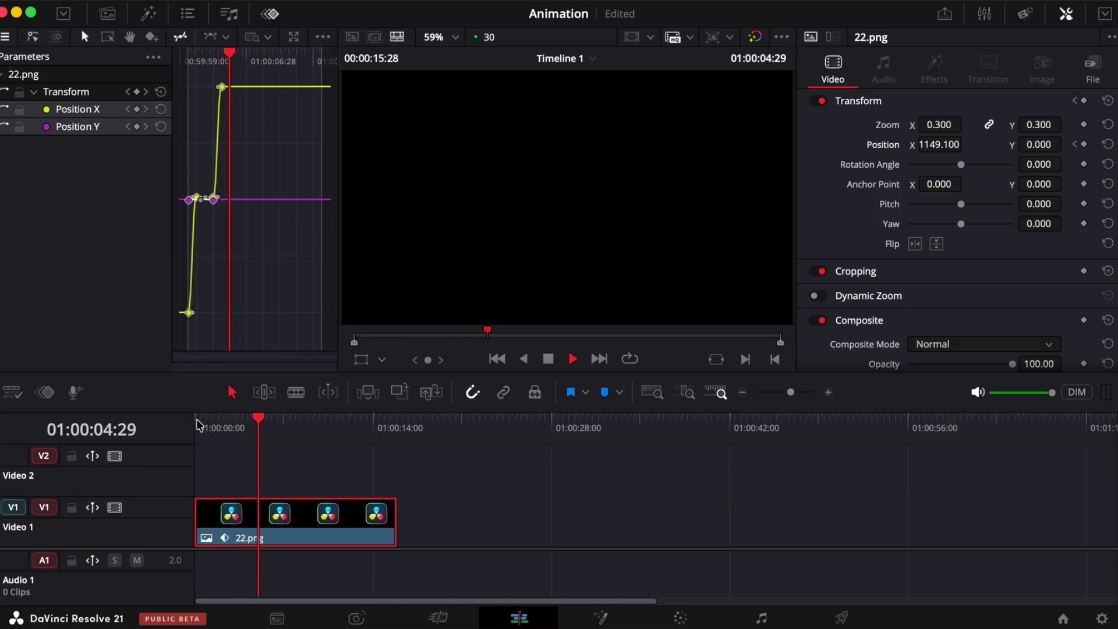
key(Home)
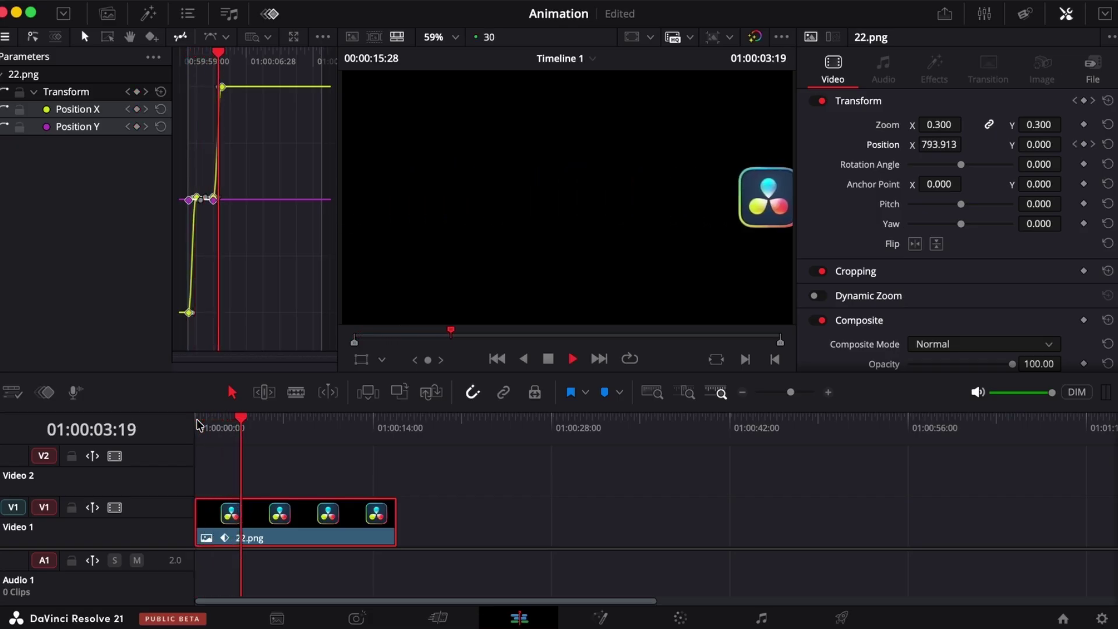
key(space)
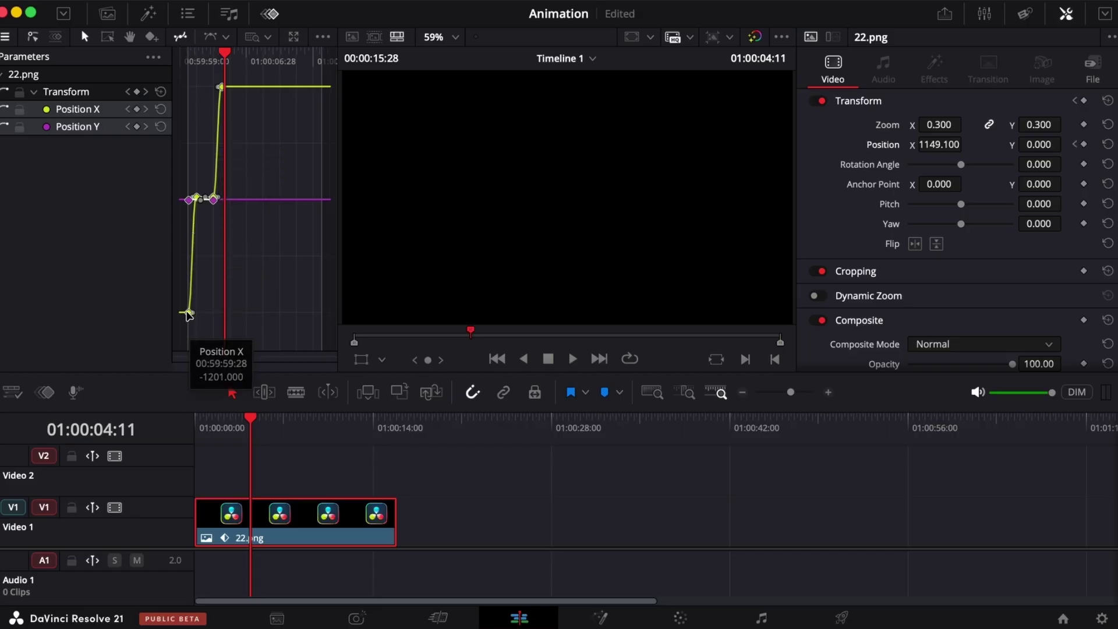
click(198, 427)
key(space)
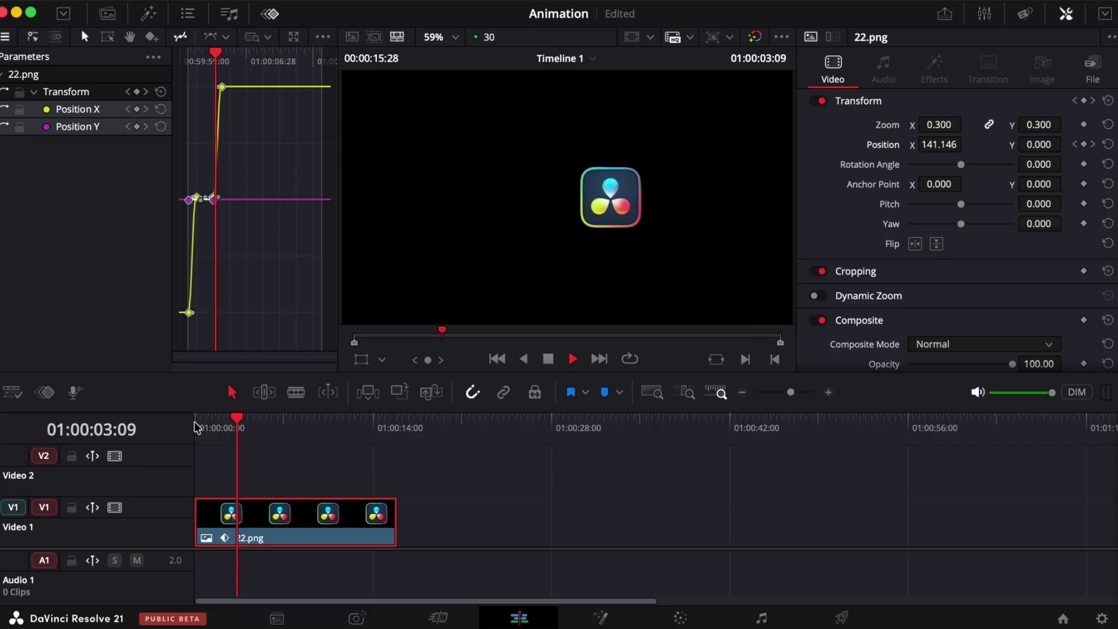
key(space)
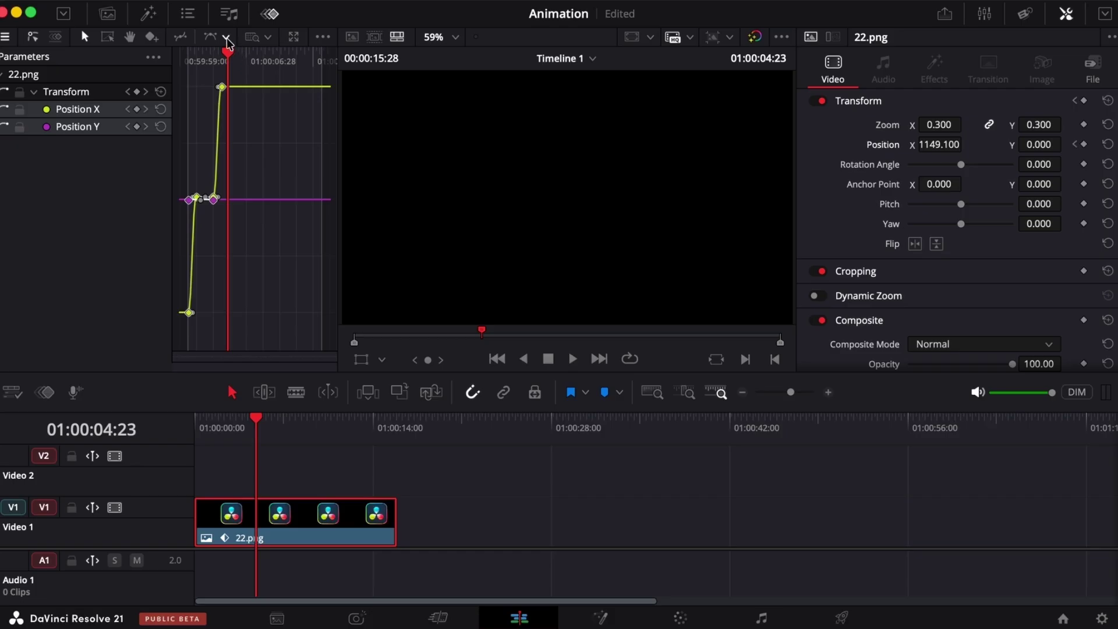
Reselect all the Position keyframes, apply Ease In and Out again, and expand the curves into the floating Keyframe Editor window.
click(205, 85)
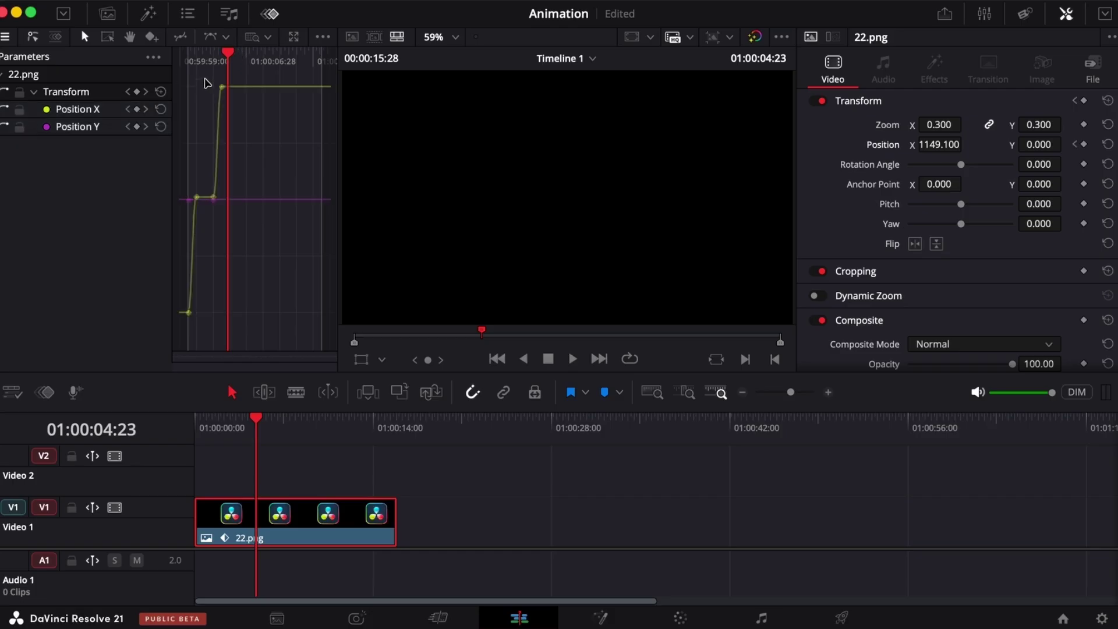
key(super+a)
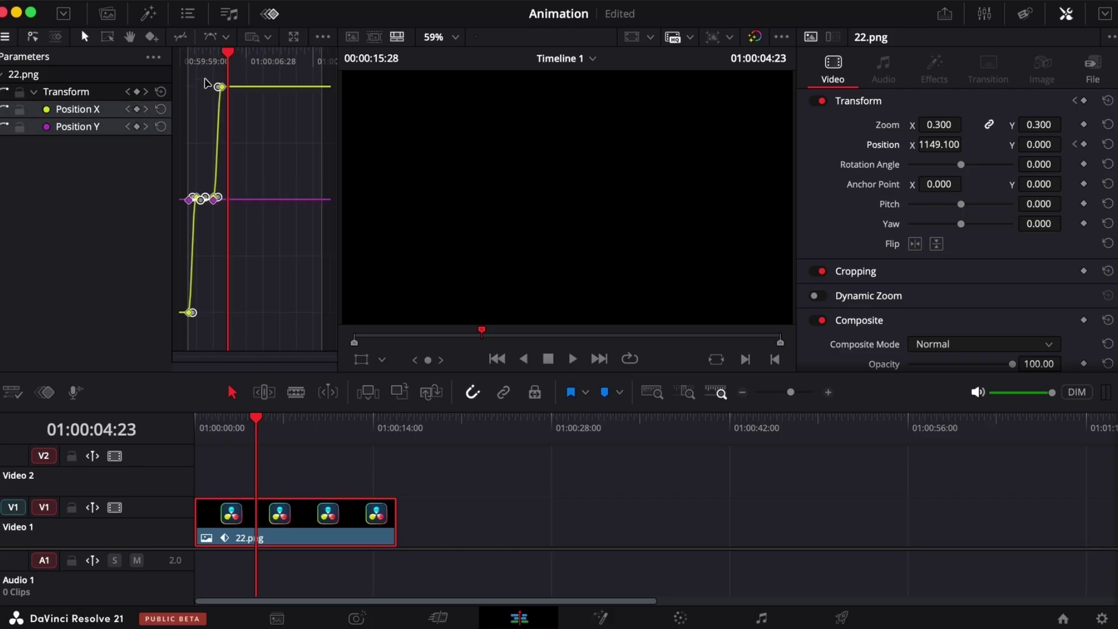
click(226, 38)
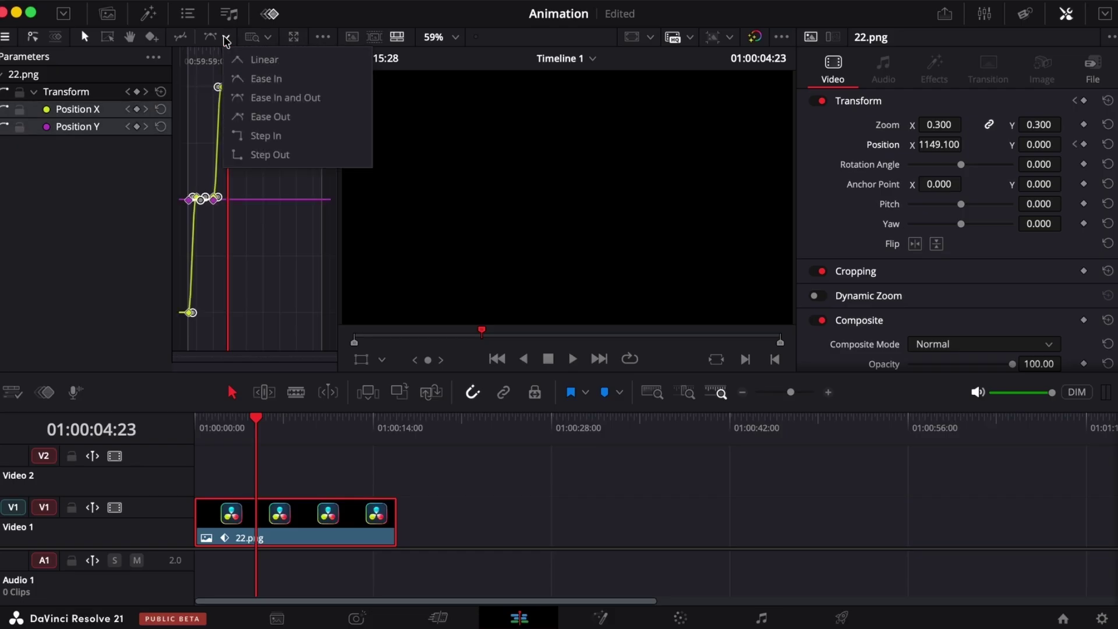
click(264, 100)
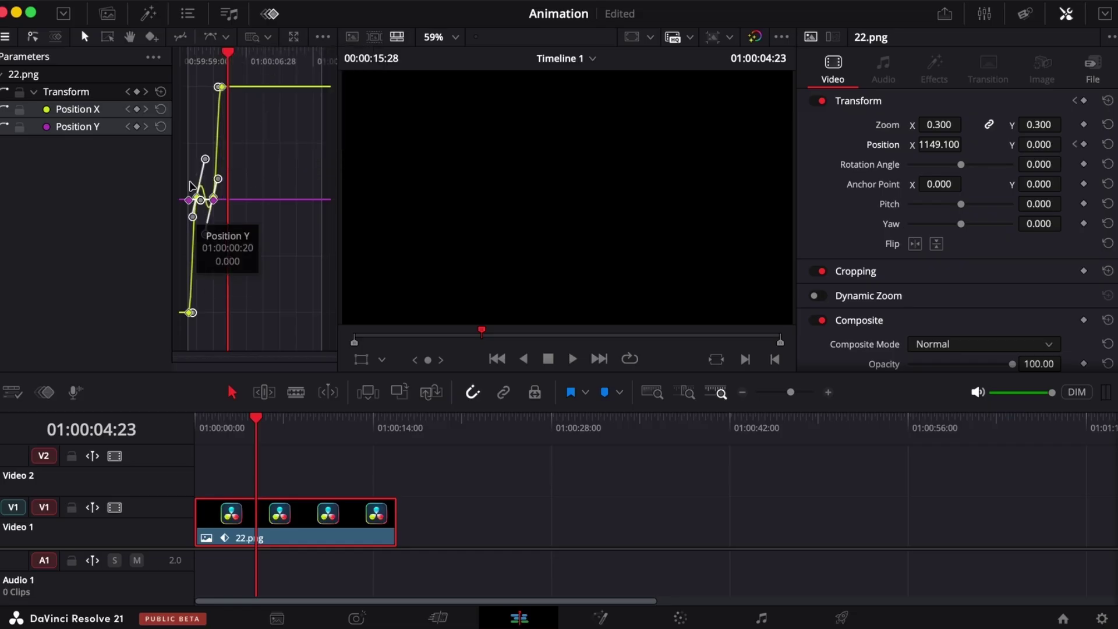
click(293, 42)
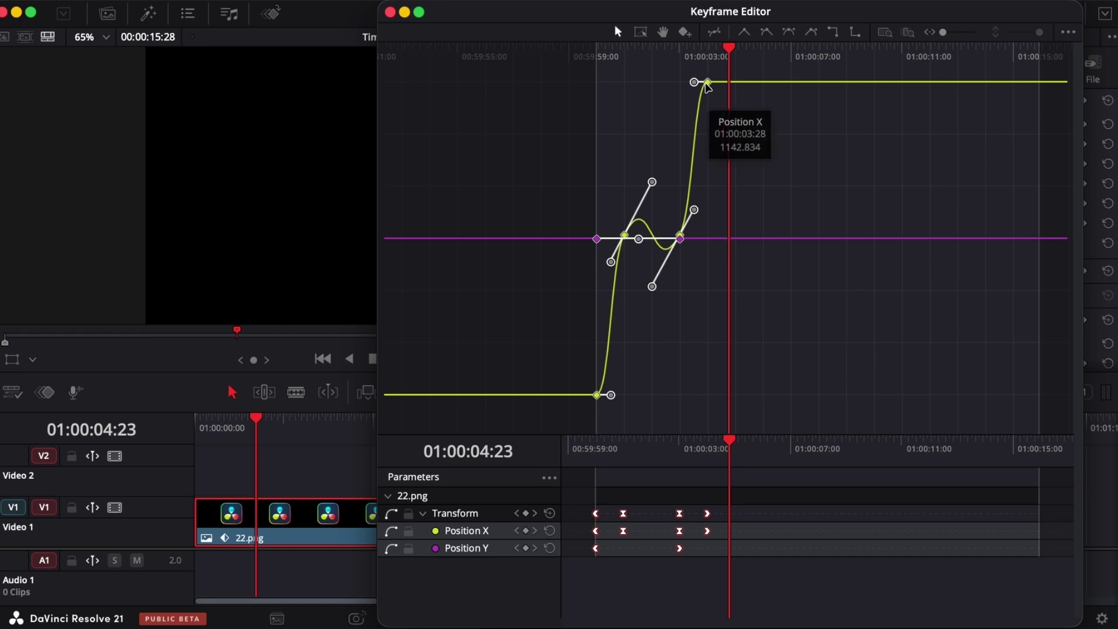
Play back the 22.png position animation repeatedly from the start of the timeline to check its motion.
click(113, 432)
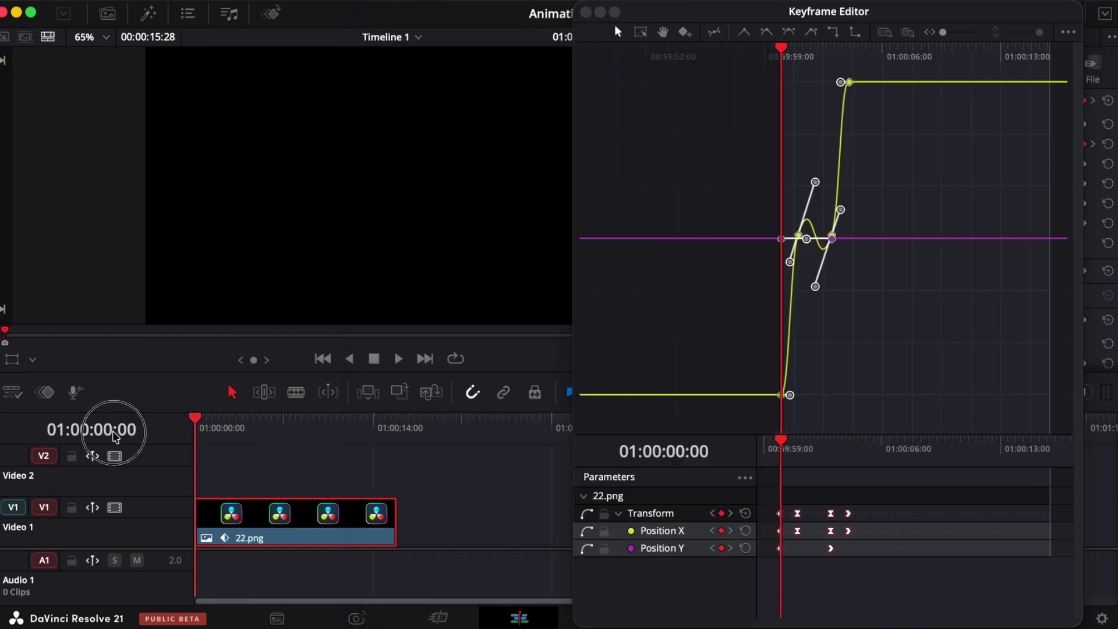
key(space)
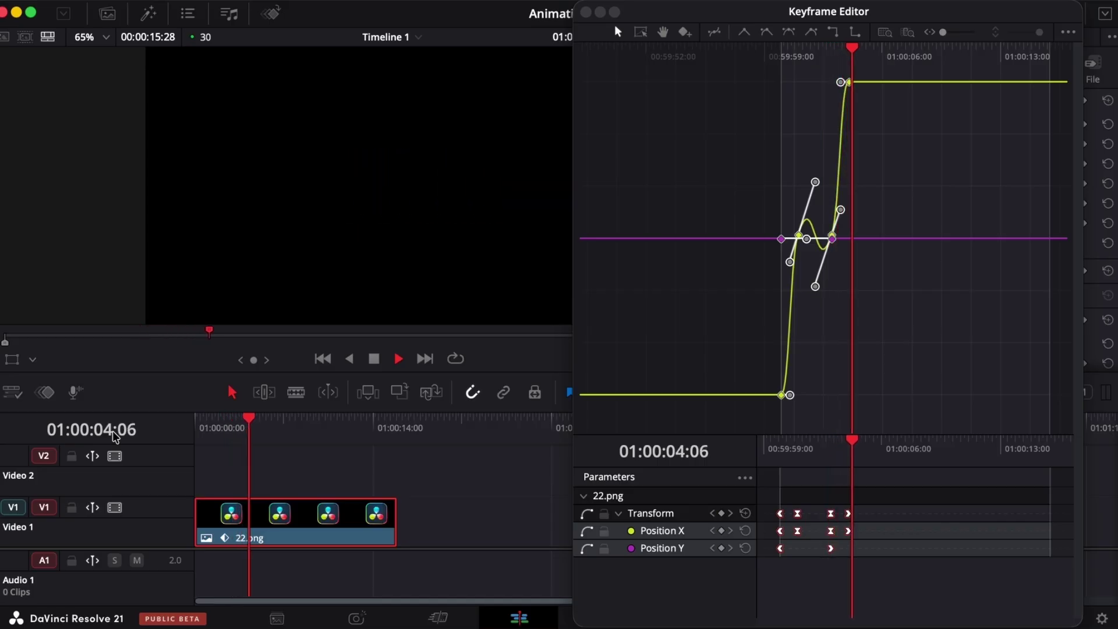
click(196, 422)
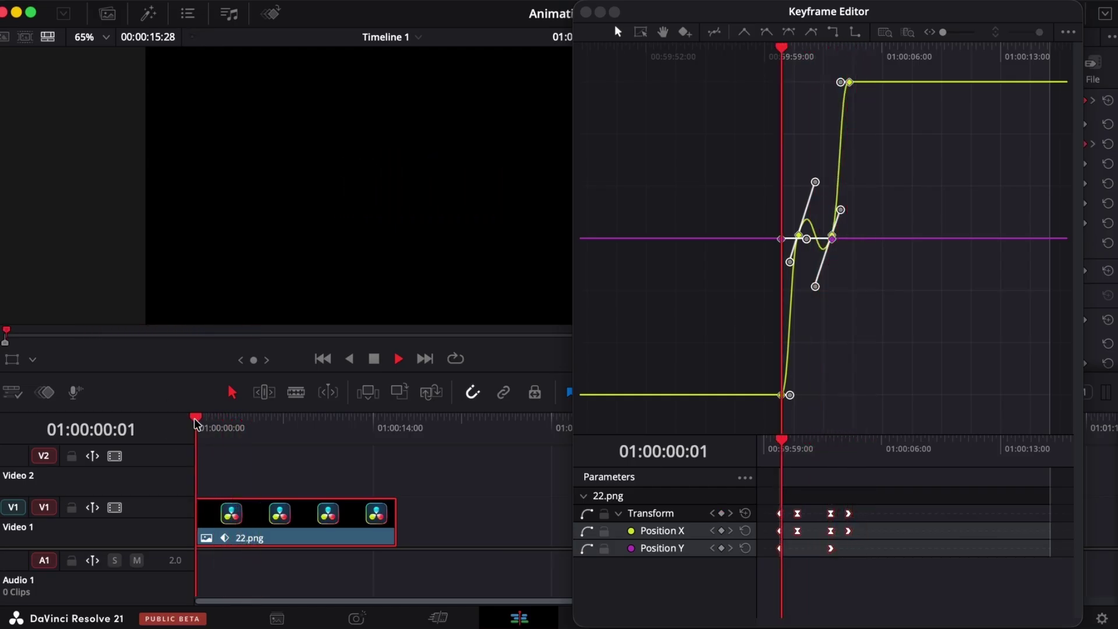
click(196, 424)
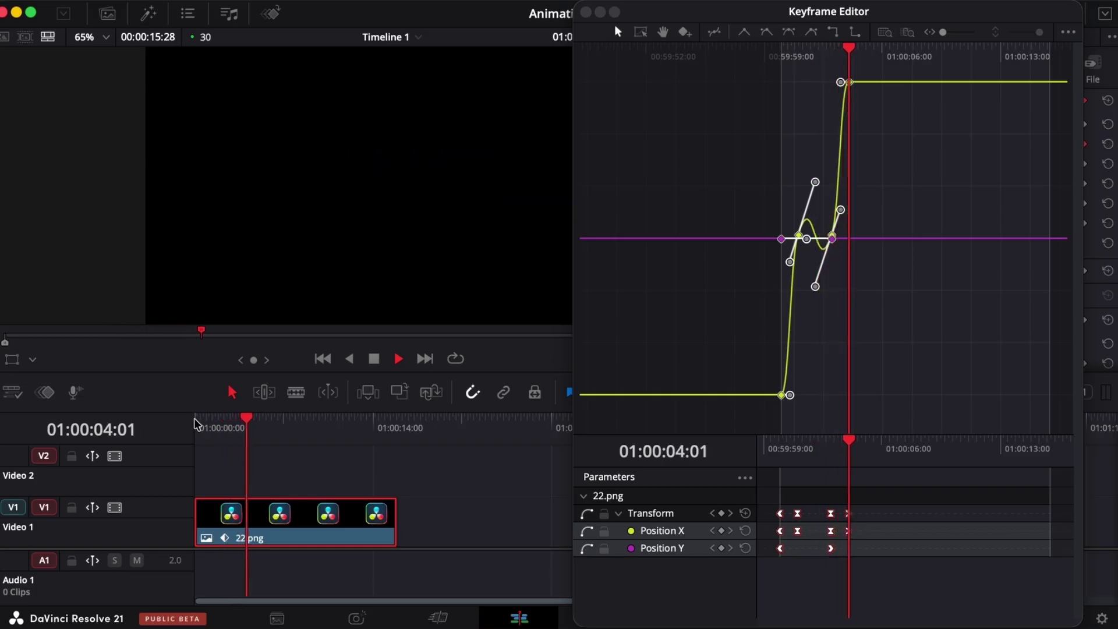
click(197, 423)
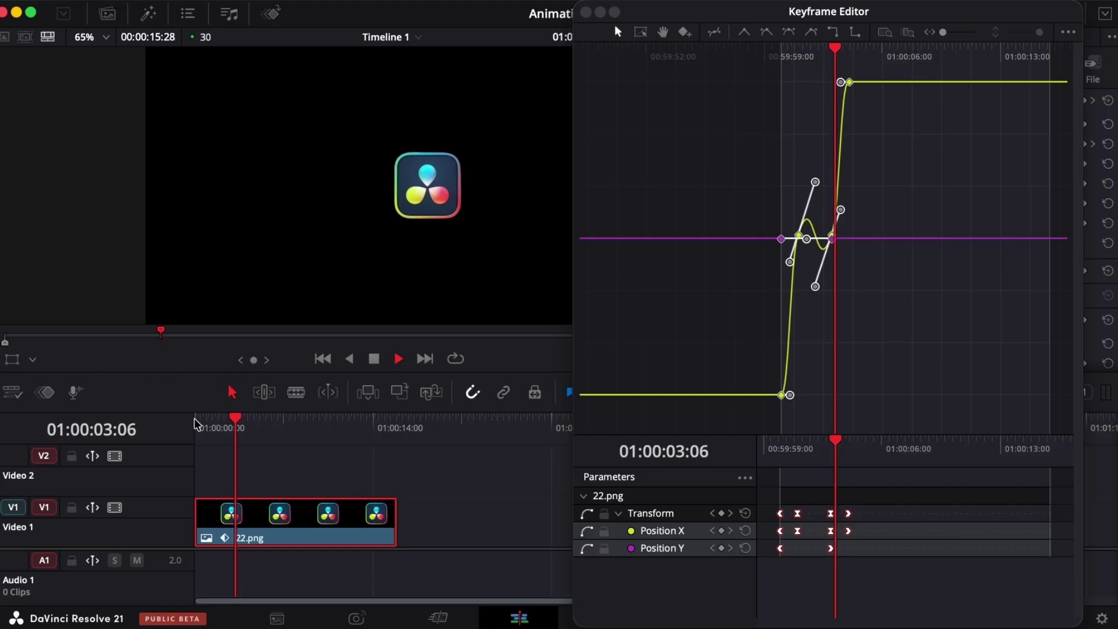
click(197, 424)
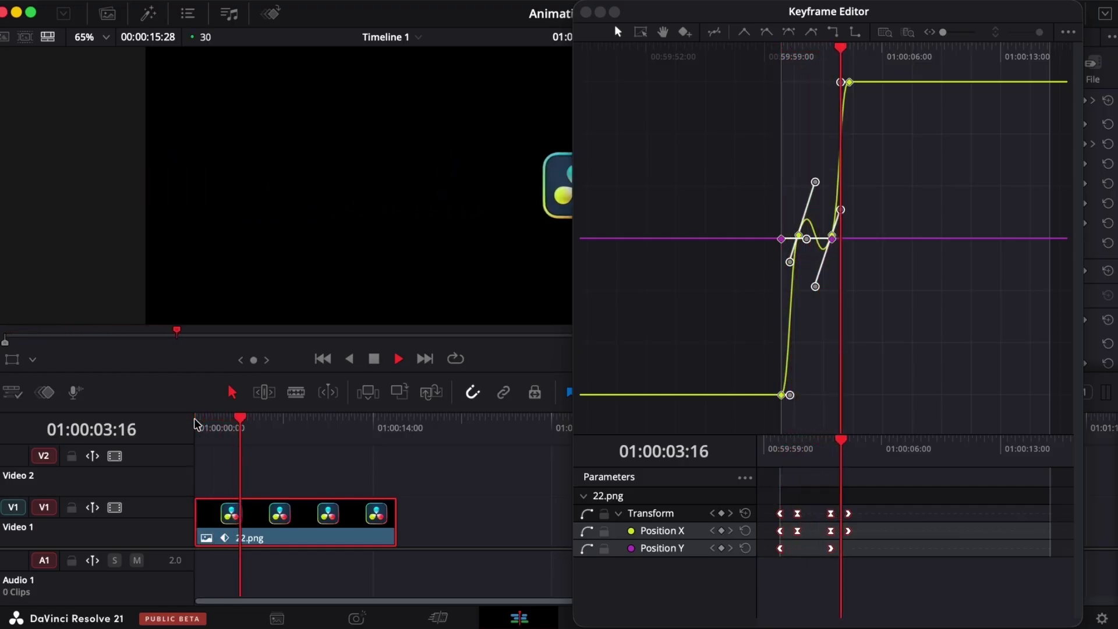
click(197, 424)
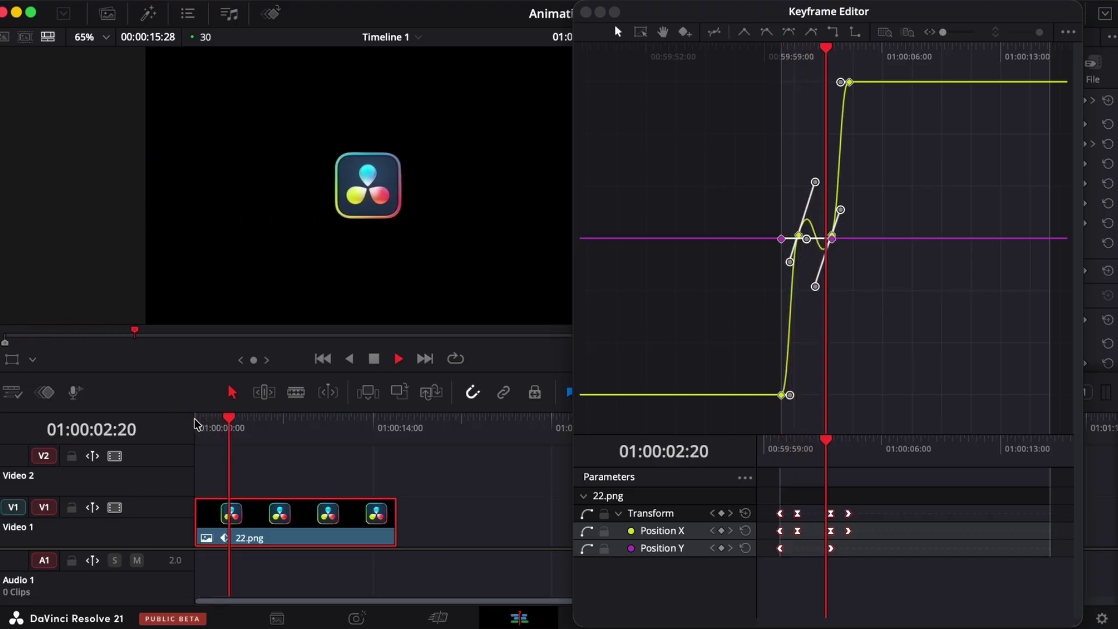
click(197, 423)
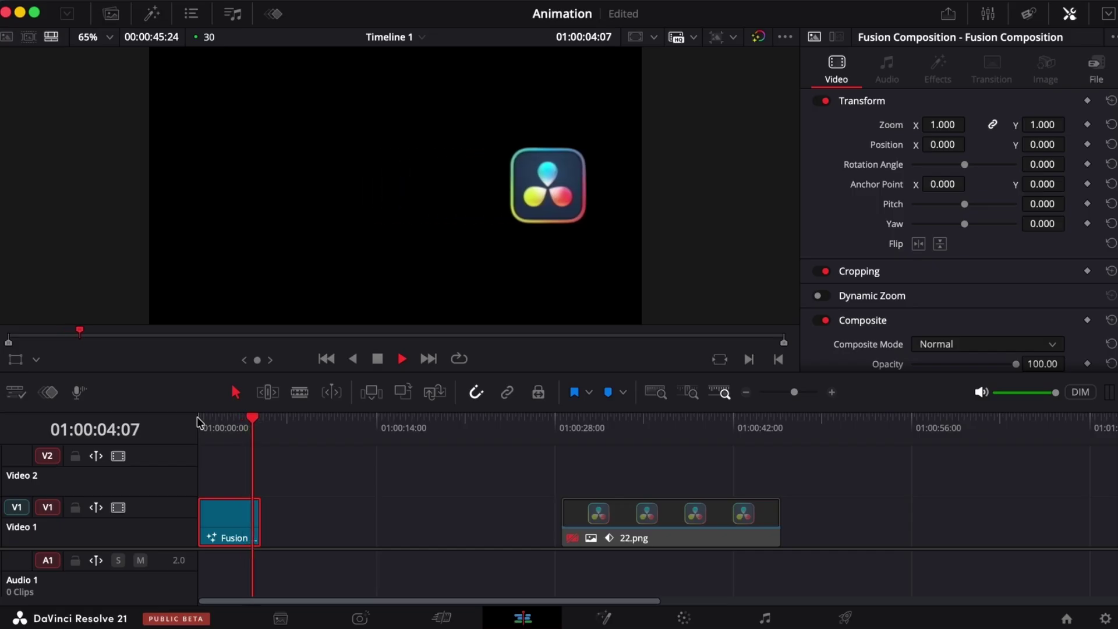
Extend the Fusion Composition clip on Video 1 to about 10 seconds and play it back from the start.
drag(258, 514, 329, 514)
click(308, 425)
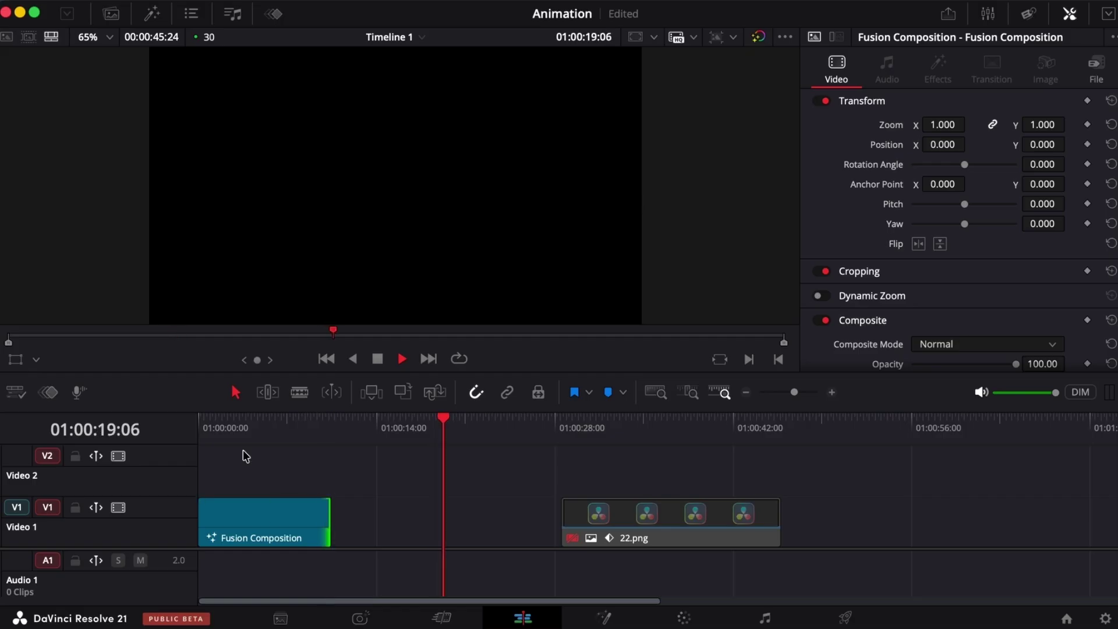
click(198, 421)
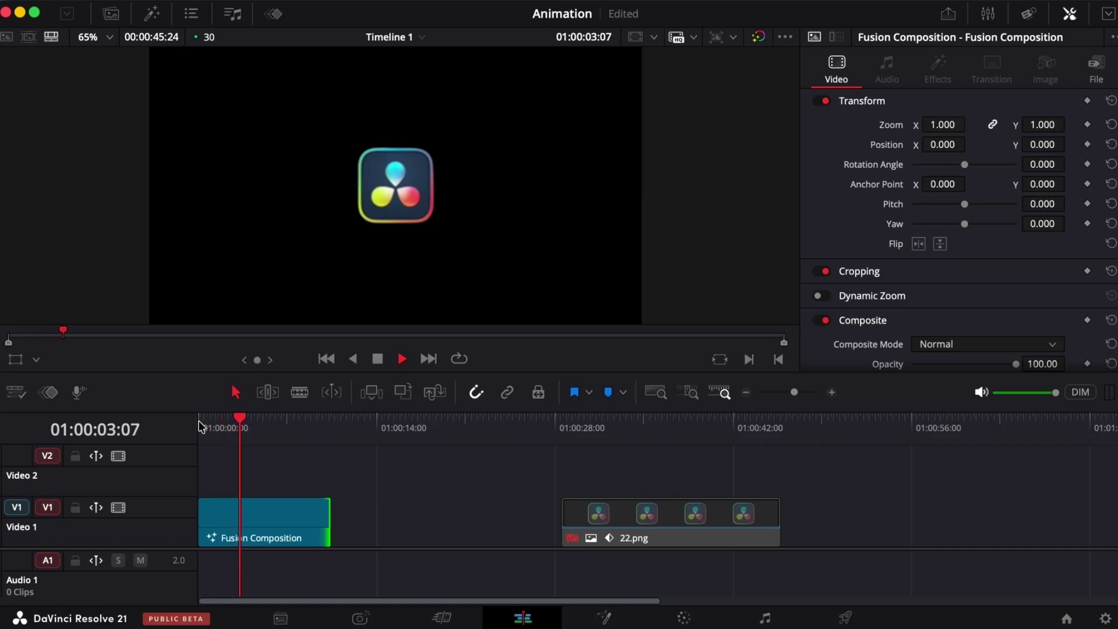
click(307, 424)
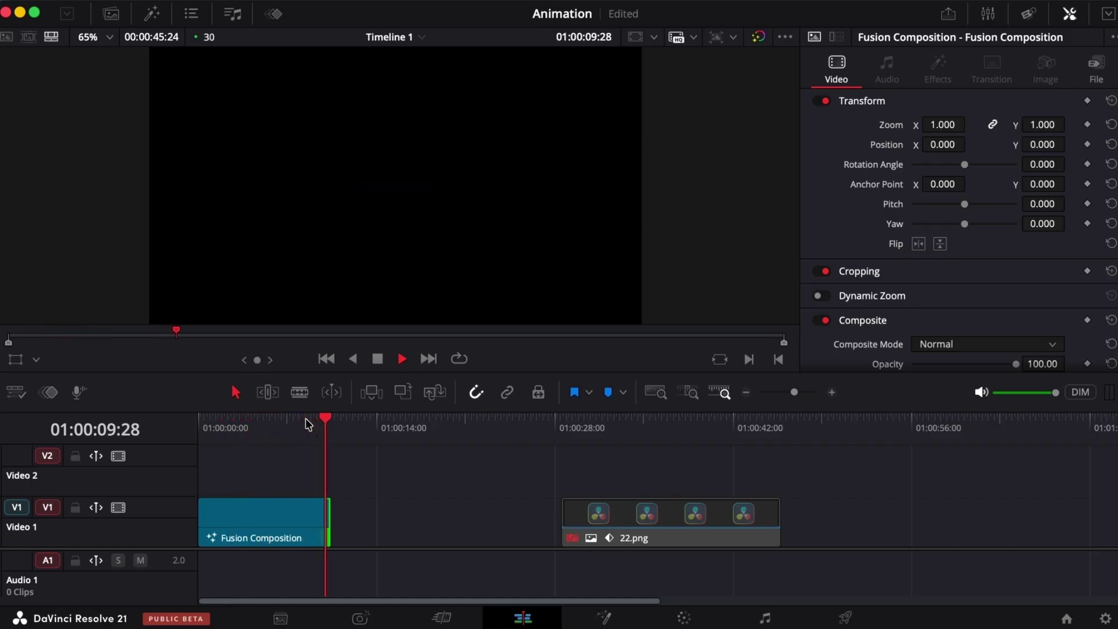
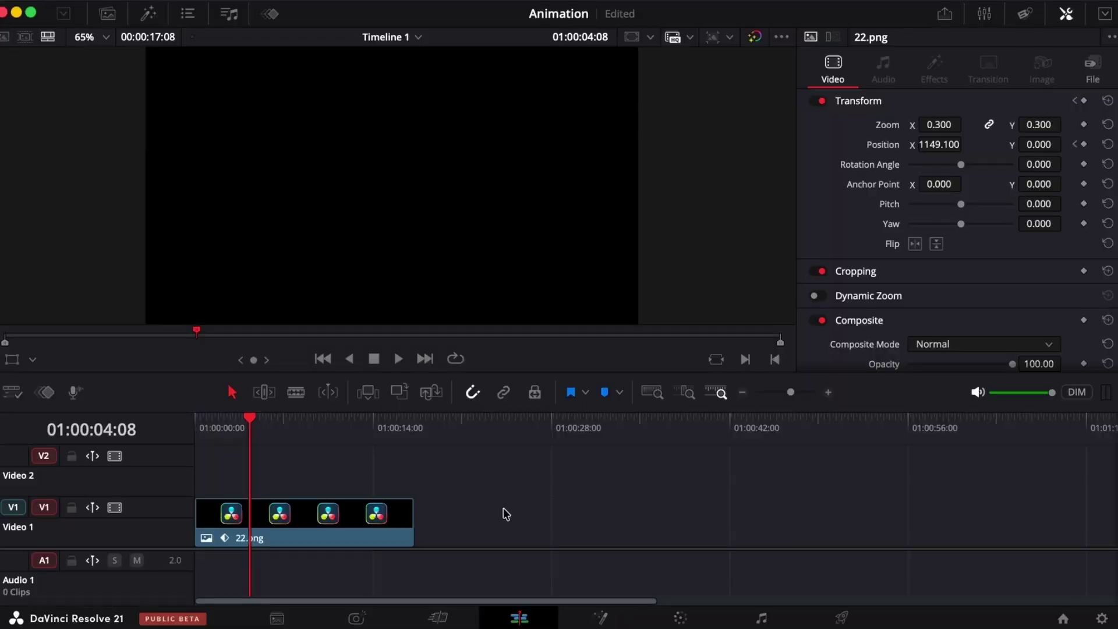
View the 22.png clip's node graph on the Fusion page at about 8 seconds and return to the Edit page.
click(337, 521)
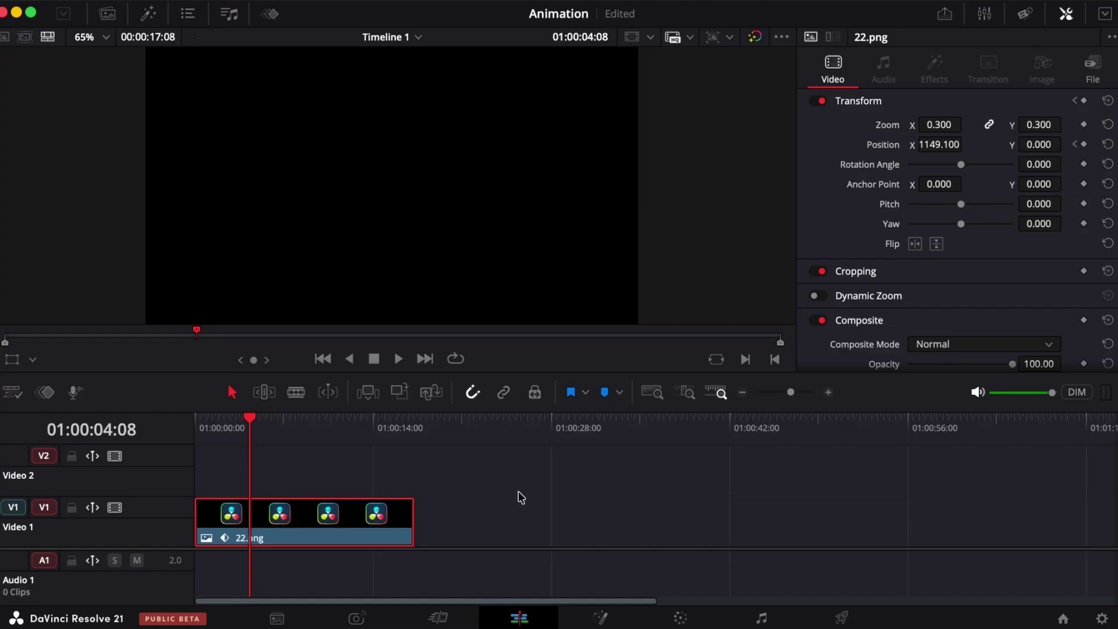
click(503, 508)
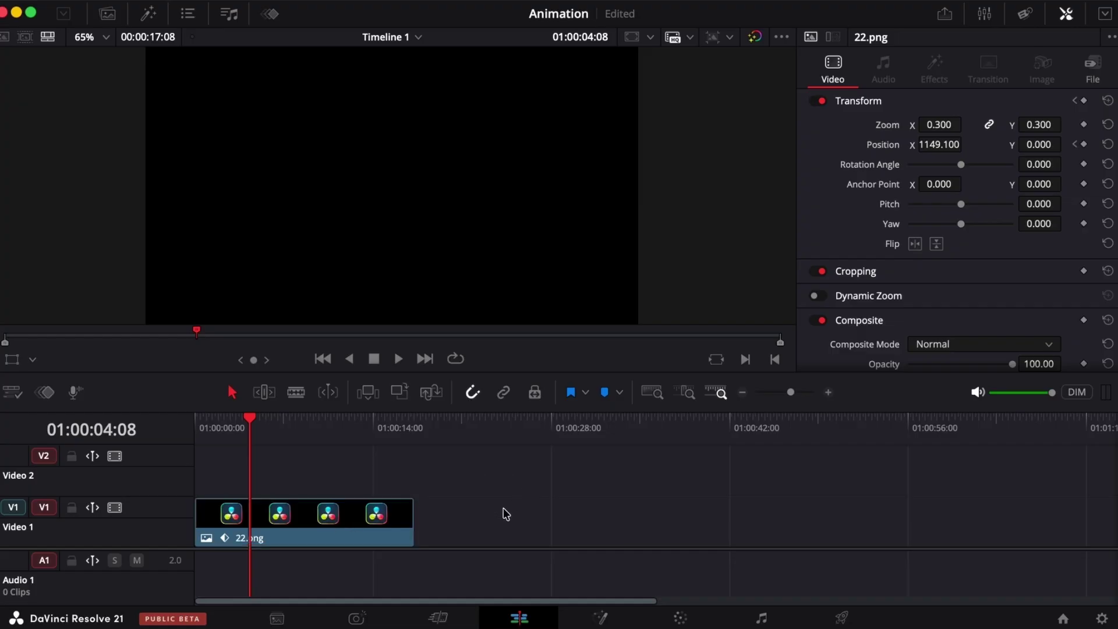
click(301, 423)
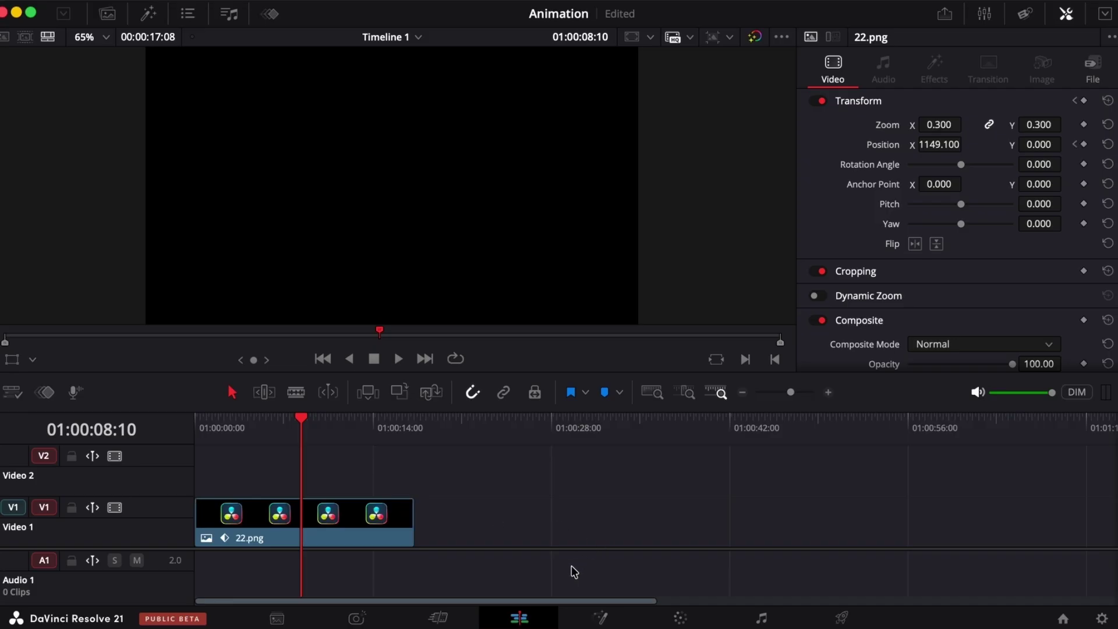
click(601, 619)
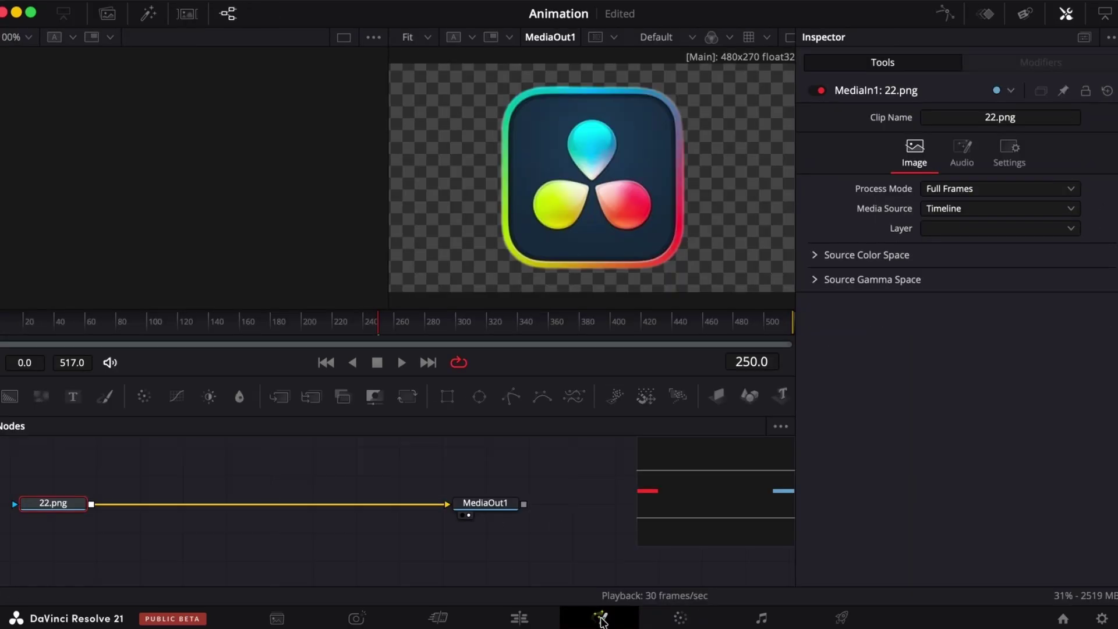
click(519, 618)
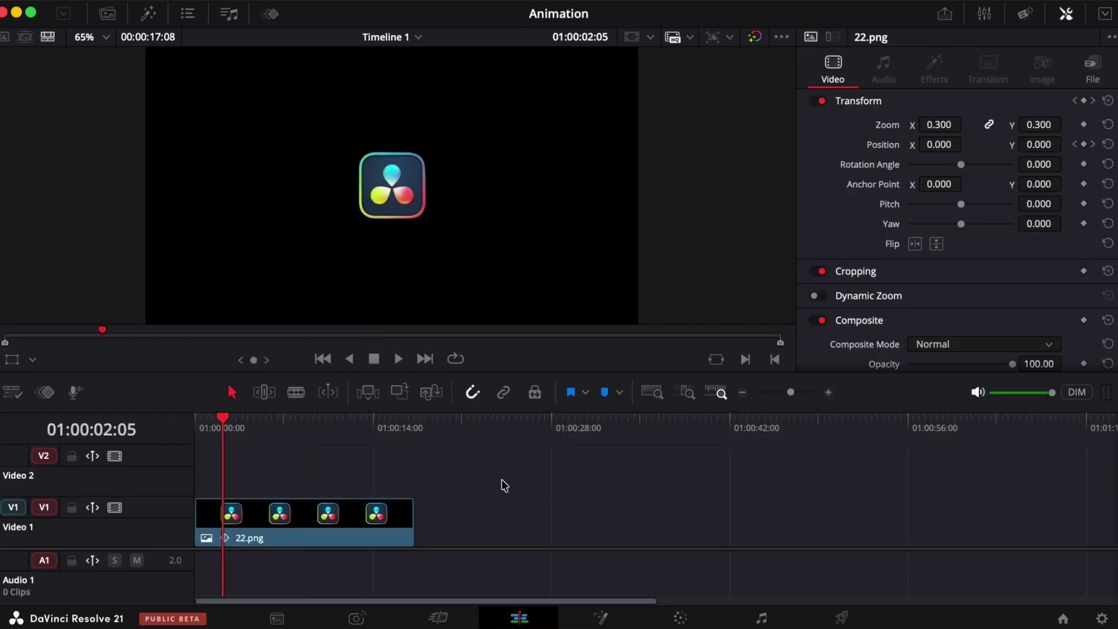
Disable the 22.png clip and move it along Video 1 to start at about 28 seconds.
click(254, 522)
key(d)
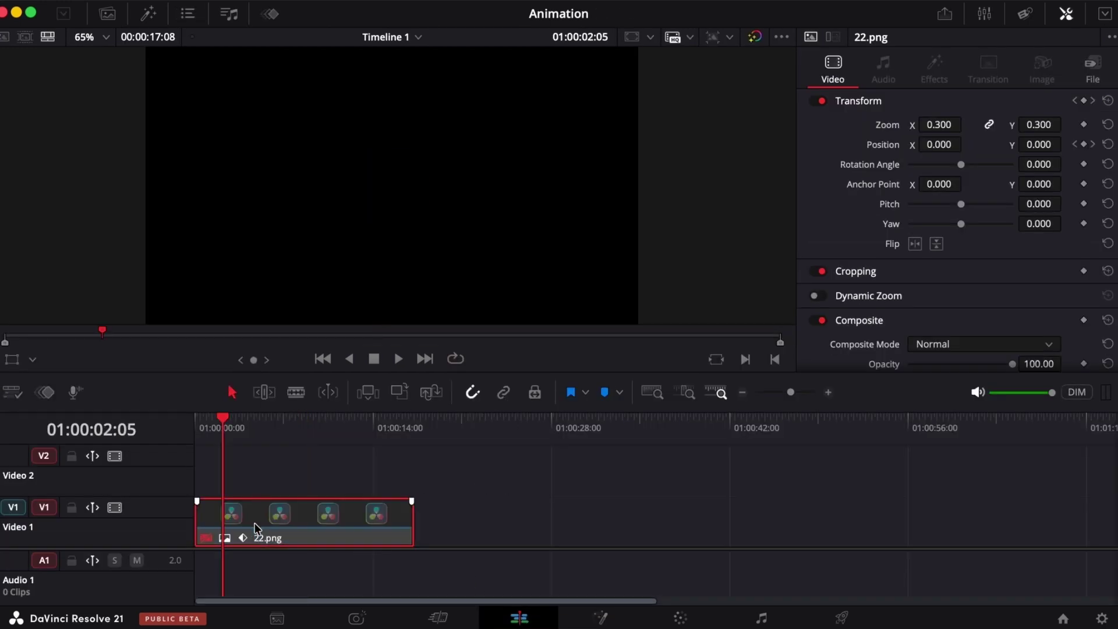
drag(316, 507, 643, 506)
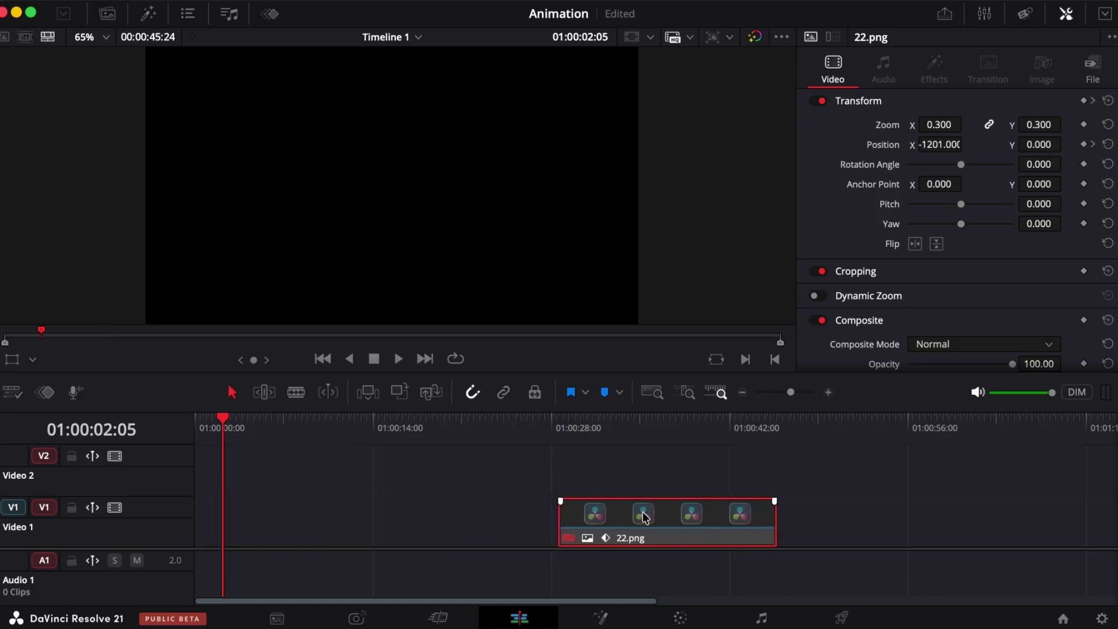
Place a Fusion Composition effect at the start of Video 1 and select it with the playhead over it.
click(149, 14)
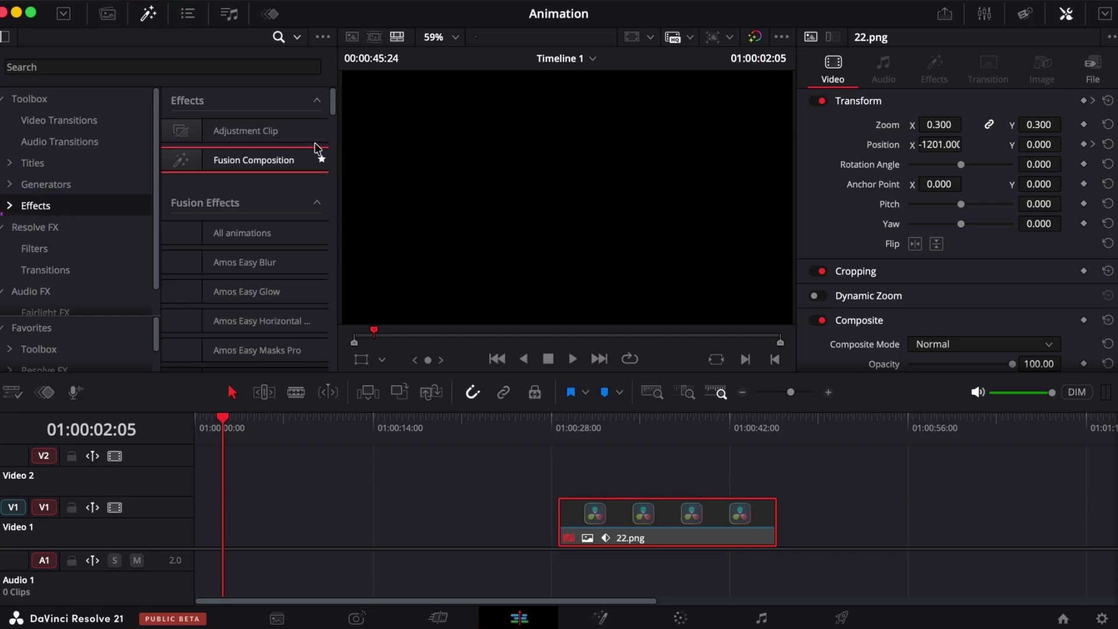
drag(236, 158, 190, 551)
drag(220, 428, 218, 477)
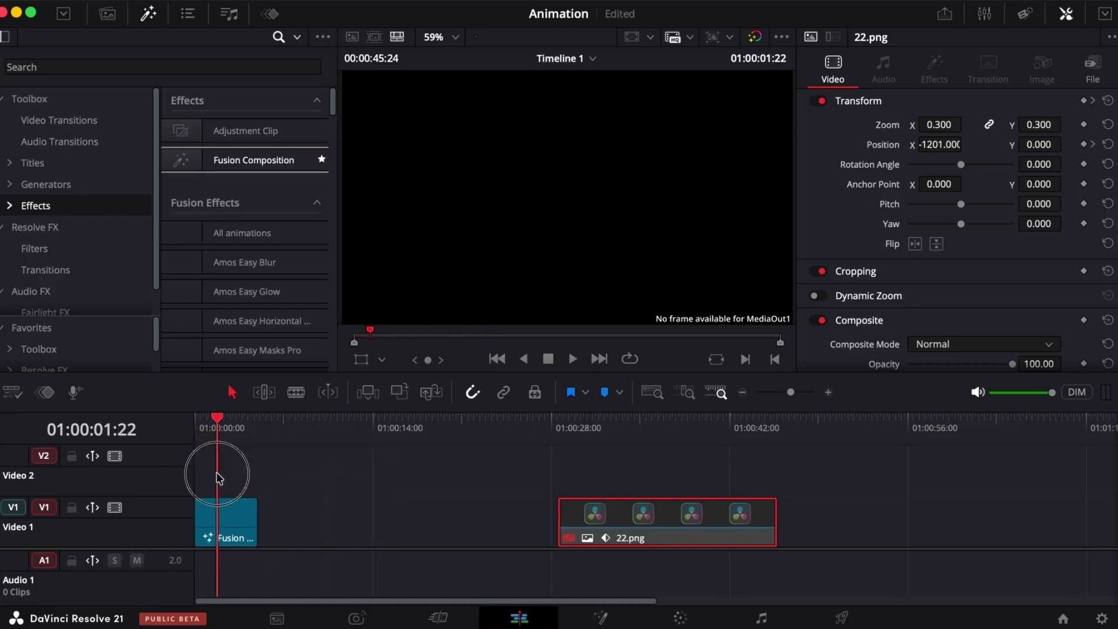
click(235, 519)
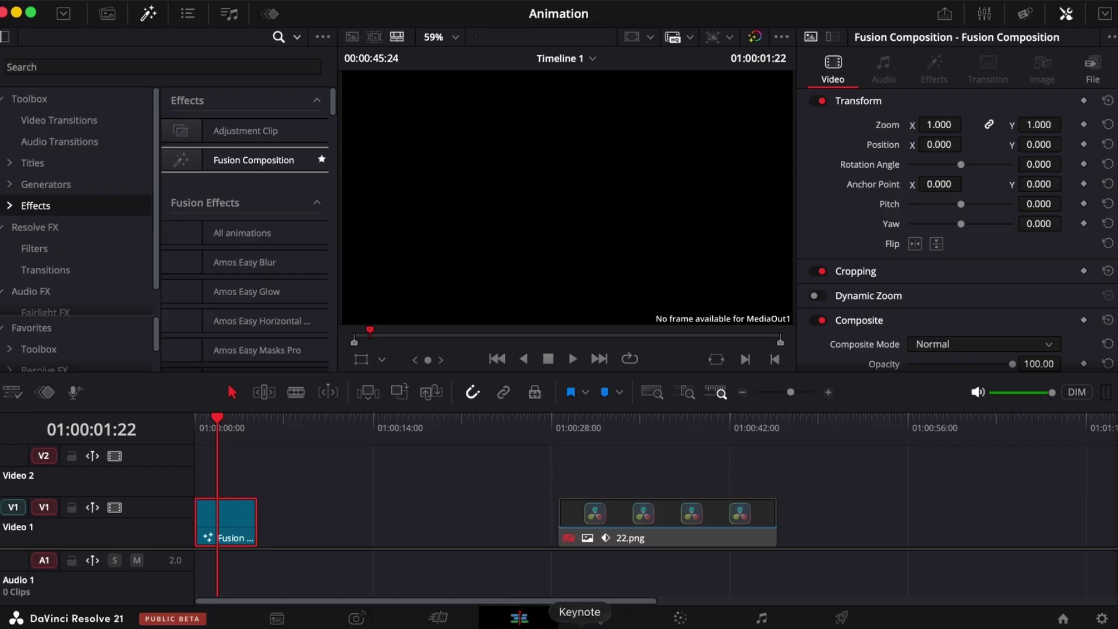
Open the composition on the Fusion page, add 22.png from the media pool as a node and show it in the first viewer.
click(601, 618)
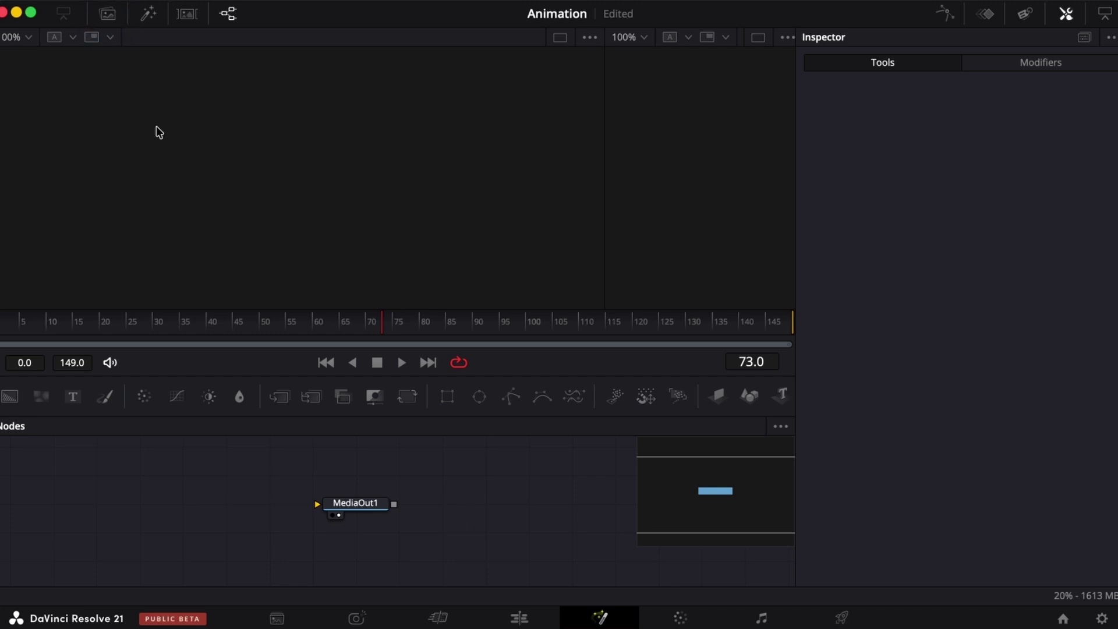
drag(156, 104, 420, 515)
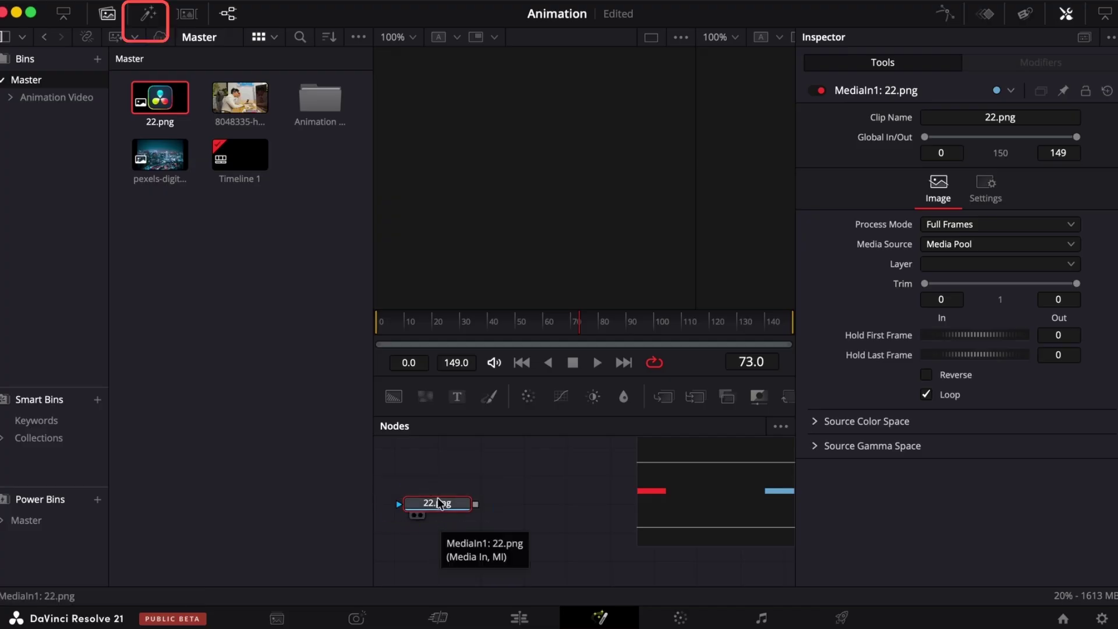
key(1)
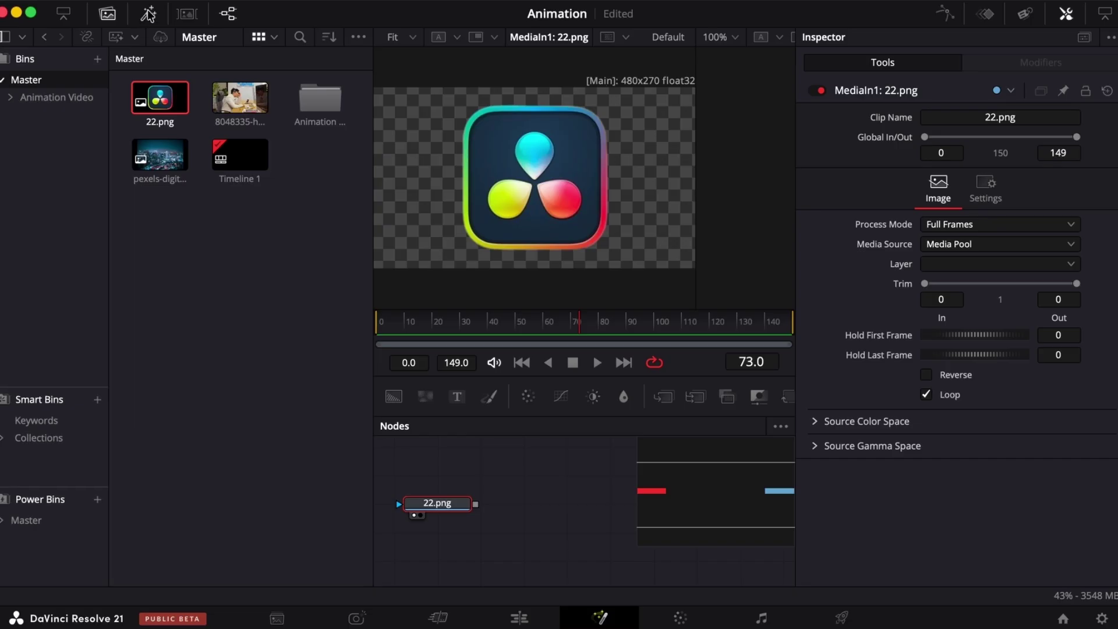
click(107, 13)
Browse the full list of tools in the Fusion effects library and examine the composition's Keyframes editor.
click(149, 14)
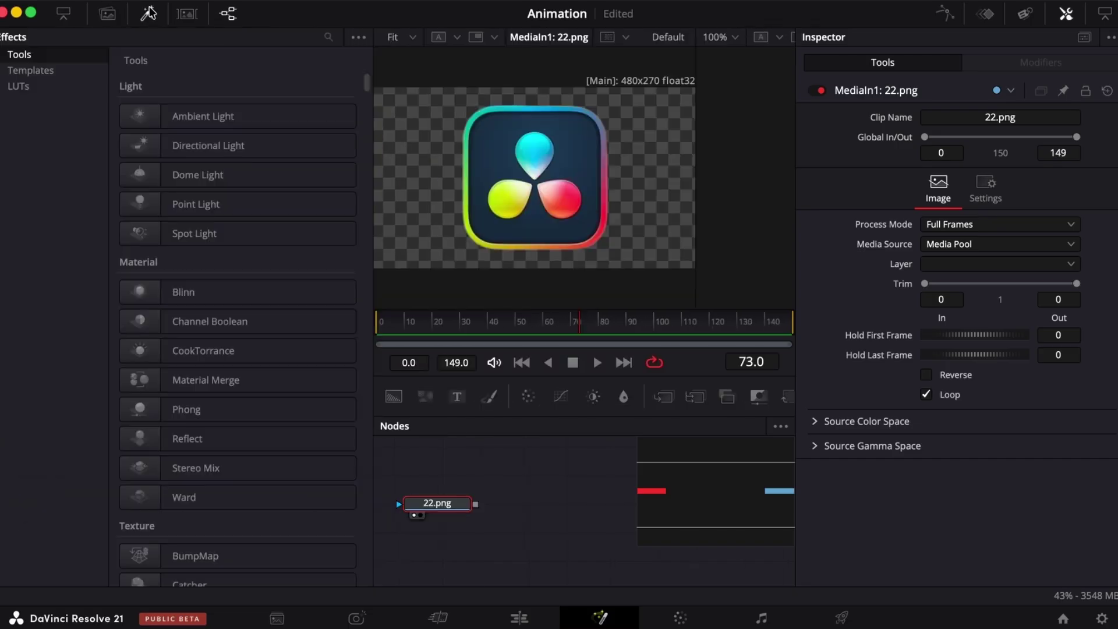
scroll(227, 399, down, 15)
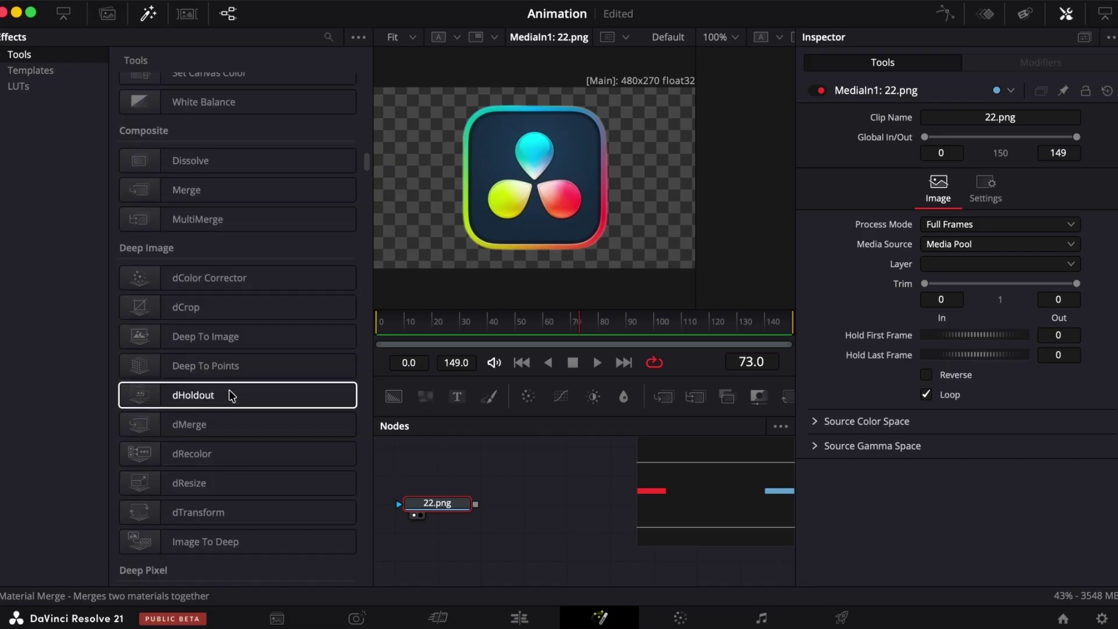
scroll(231, 397, down, 20)
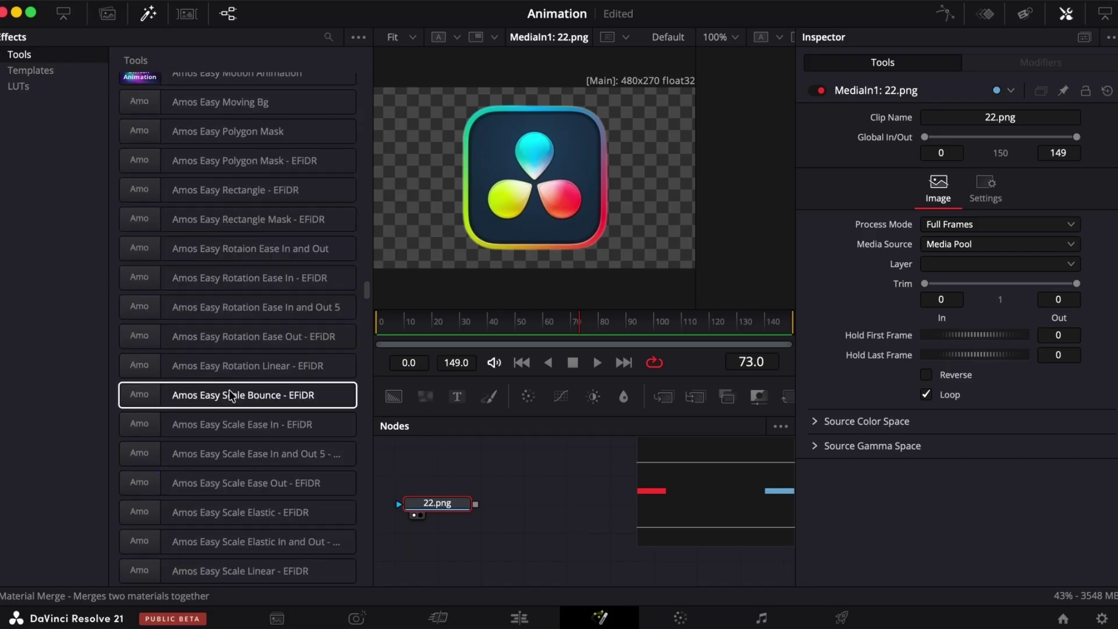
scroll(230, 396, down, 20)
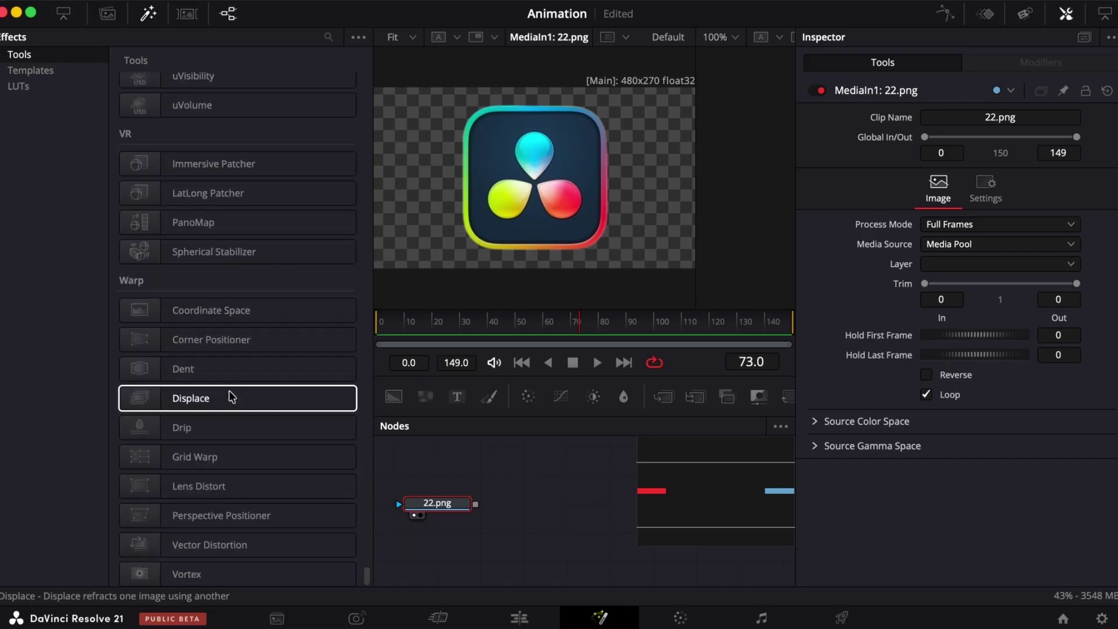
scroll(231, 397, down, 10)
click(149, 14)
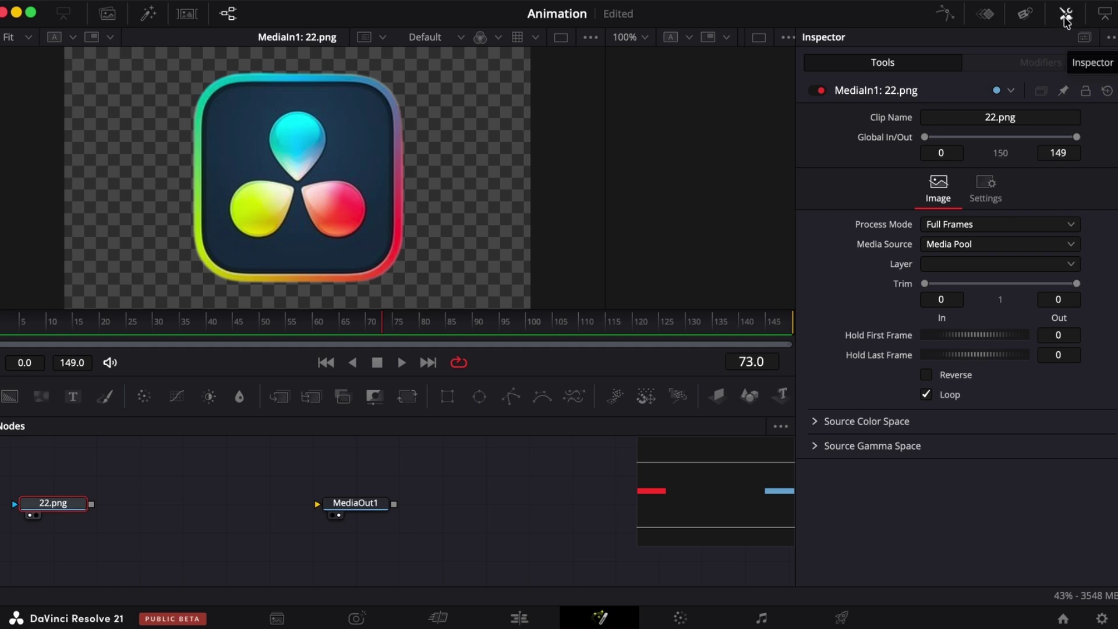
click(985, 14)
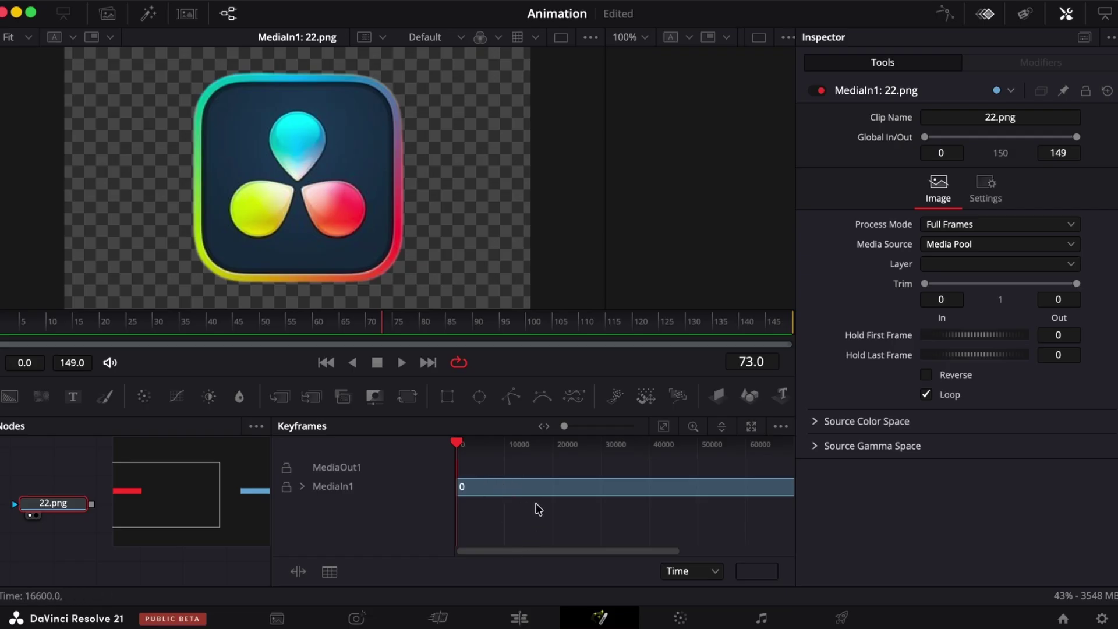
click(985, 17)
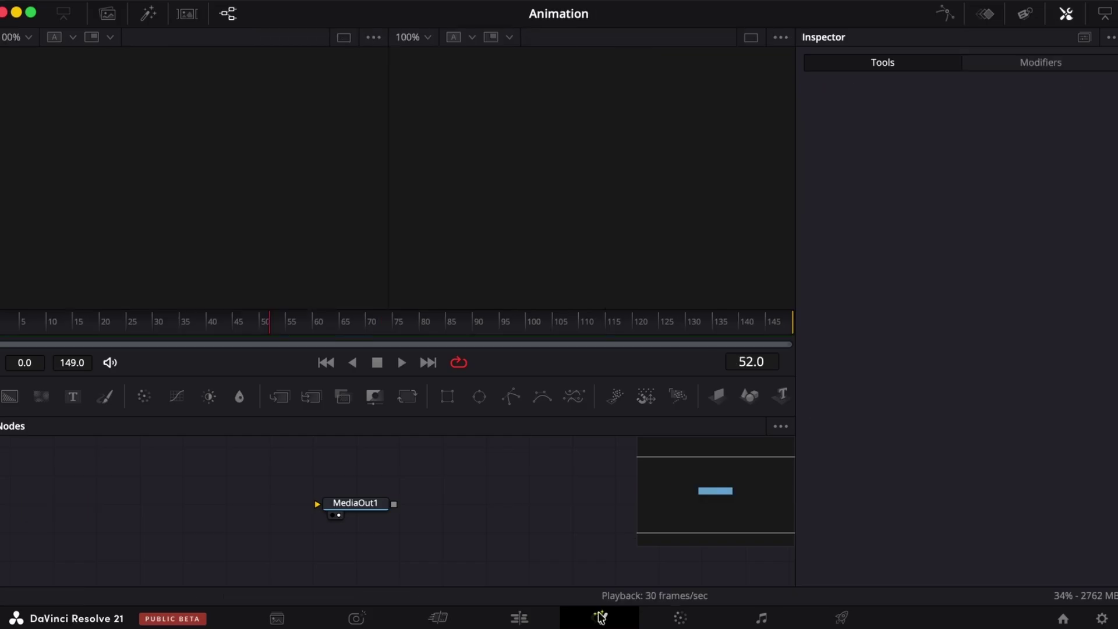
Move the MediaOut1 node further right and slightly down in the node graph and return to the Edit page.
click(354, 512)
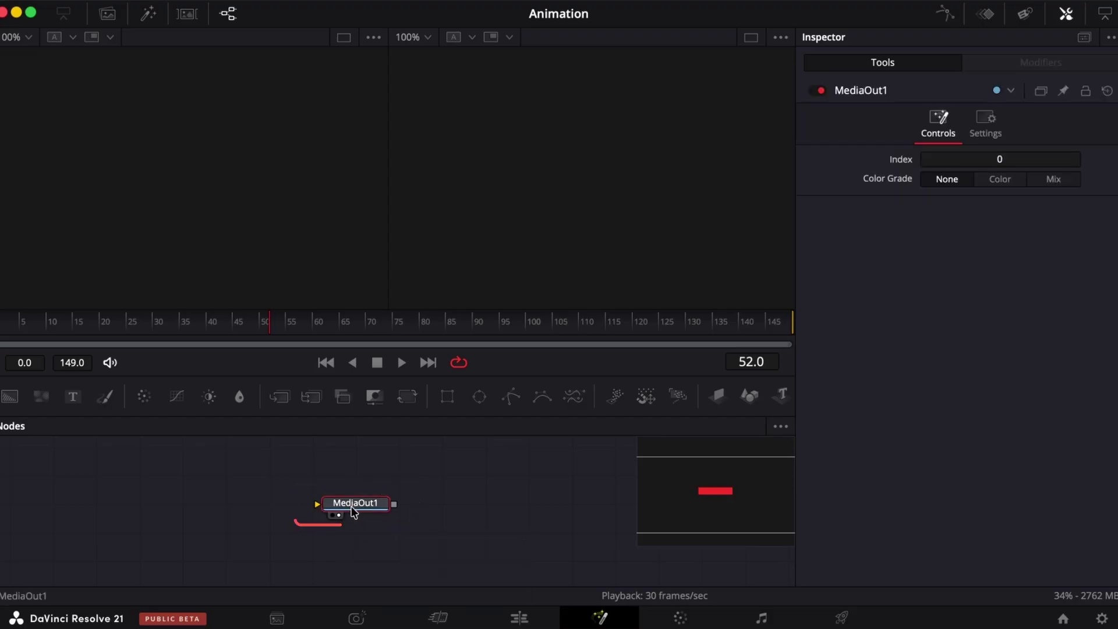
drag(354, 512, 491, 539)
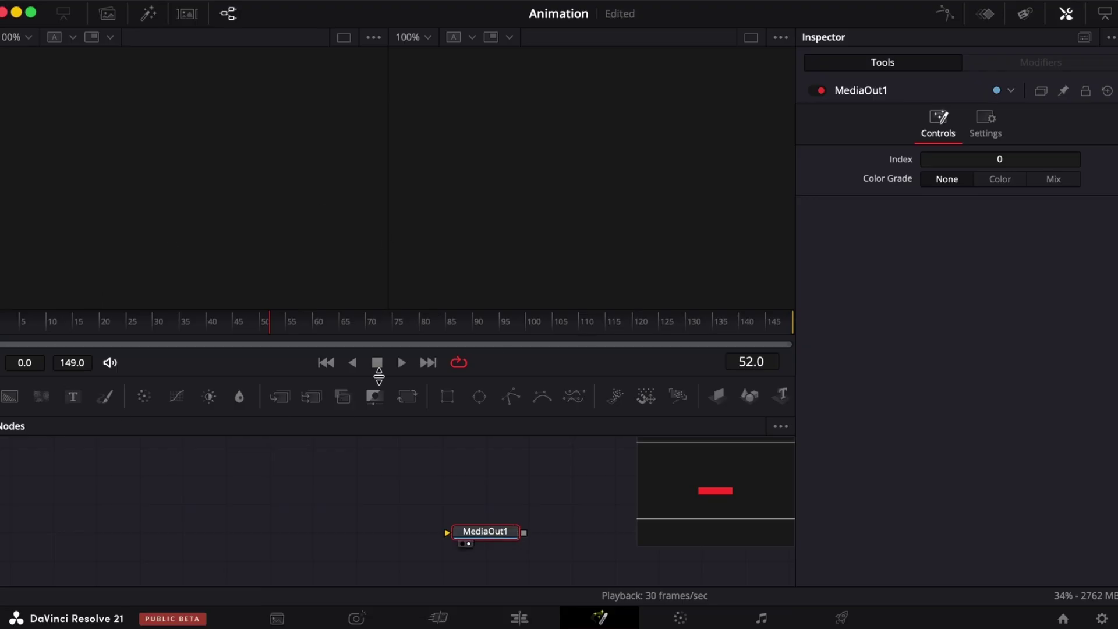
click(526, 618)
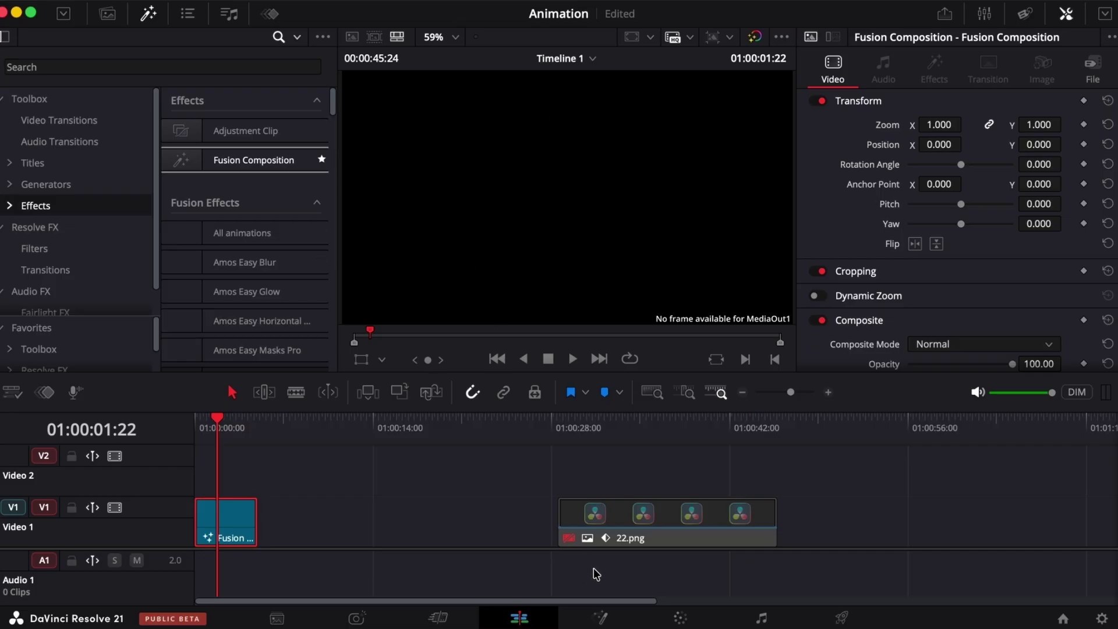
Open the composition on the Fusion page and connect the 22.png node's output to the MediaOut1 node.
click(599, 616)
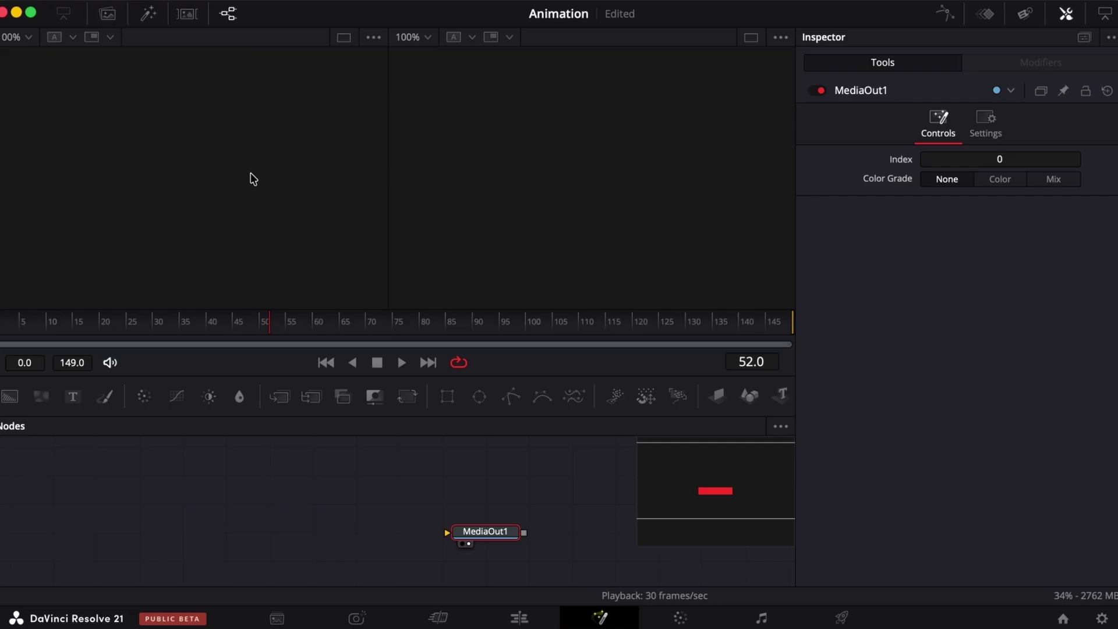
drag(54, 502, 466, 537)
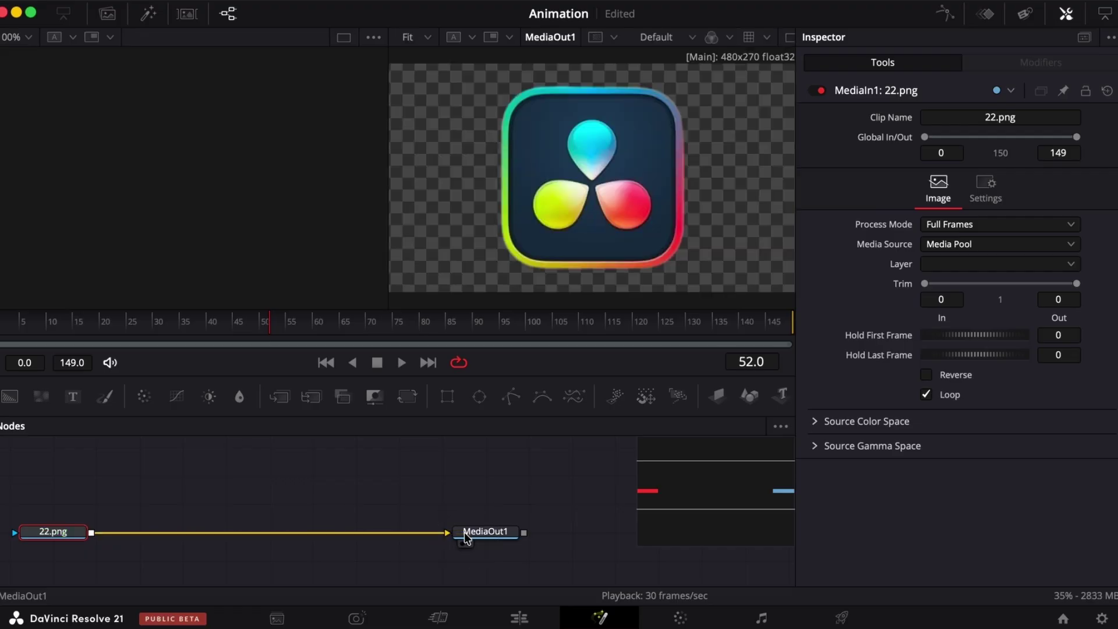
click(466, 537)
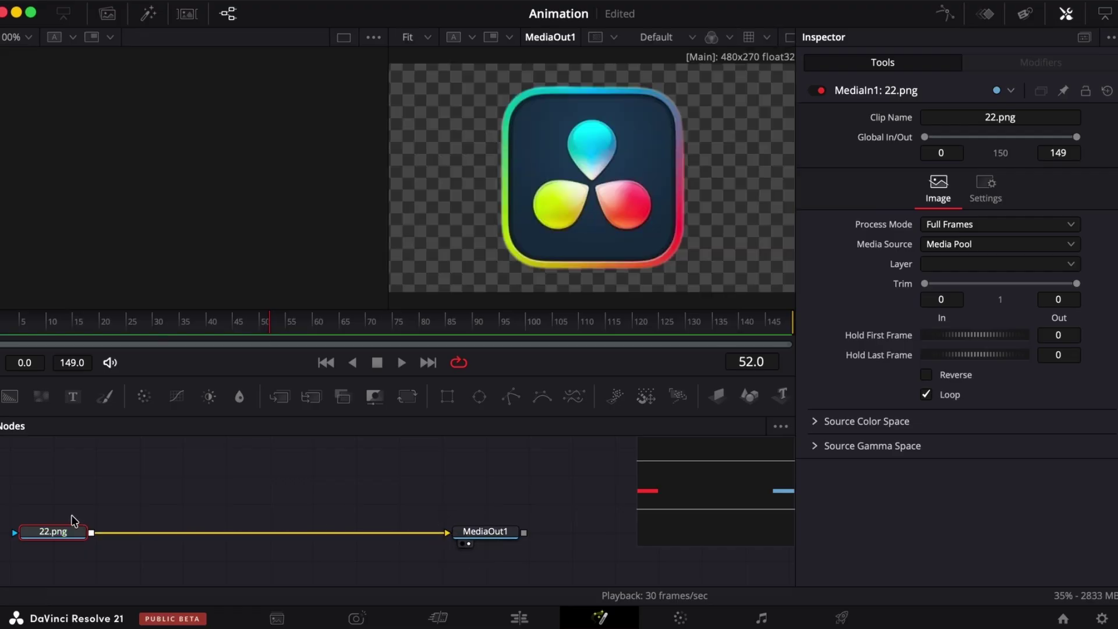
Check the composition's output on the Edit page, hide the effects library and return to the Fusion page.
click(519, 617)
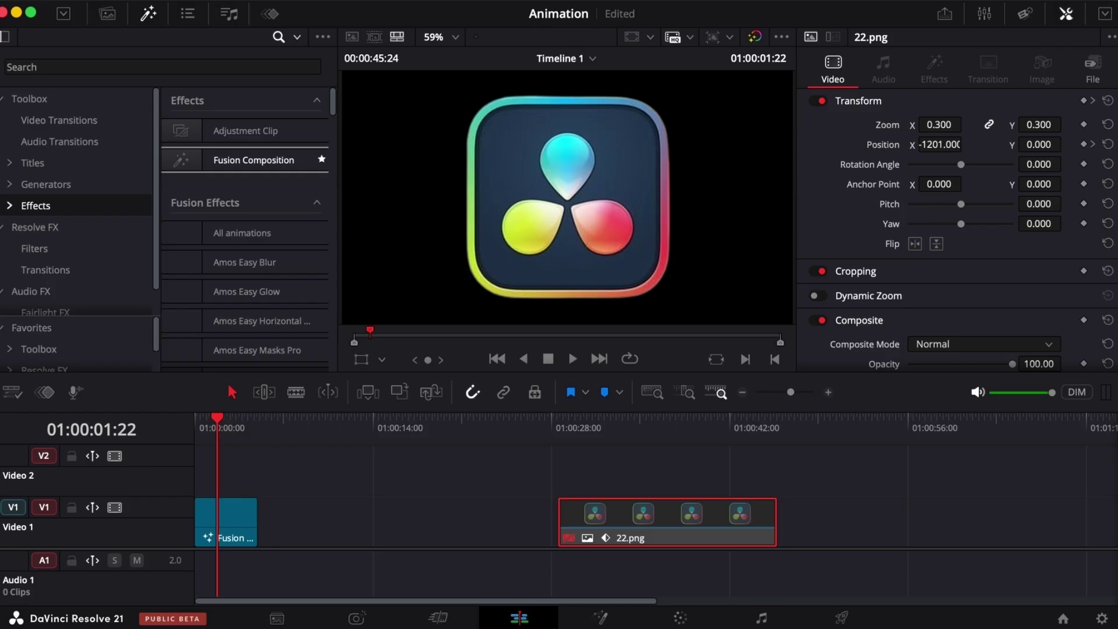
click(148, 13)
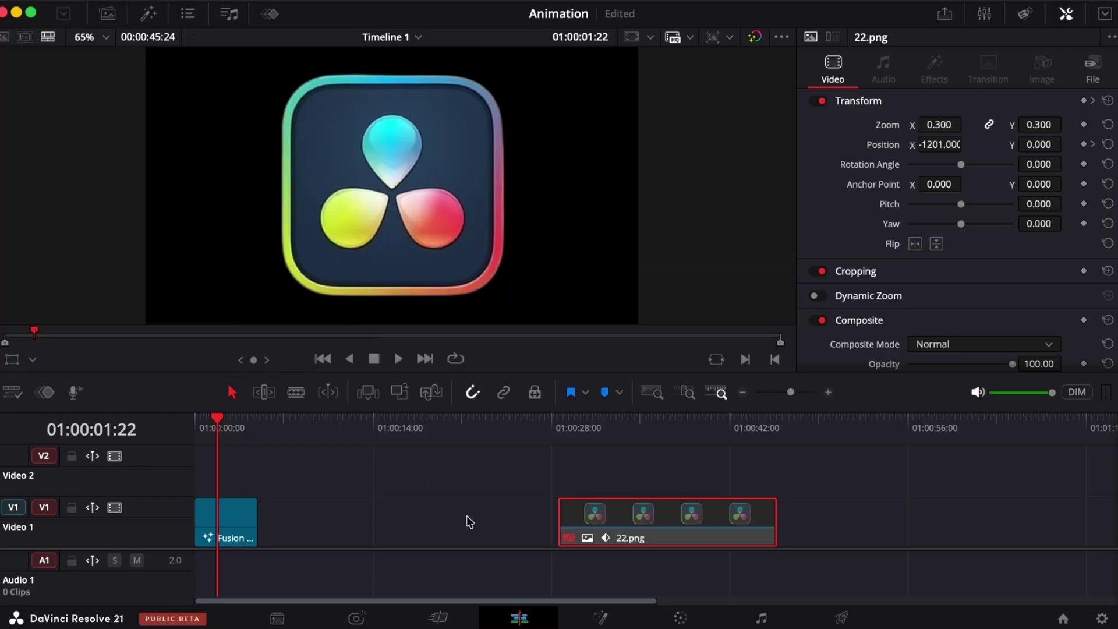
click(600, 618)
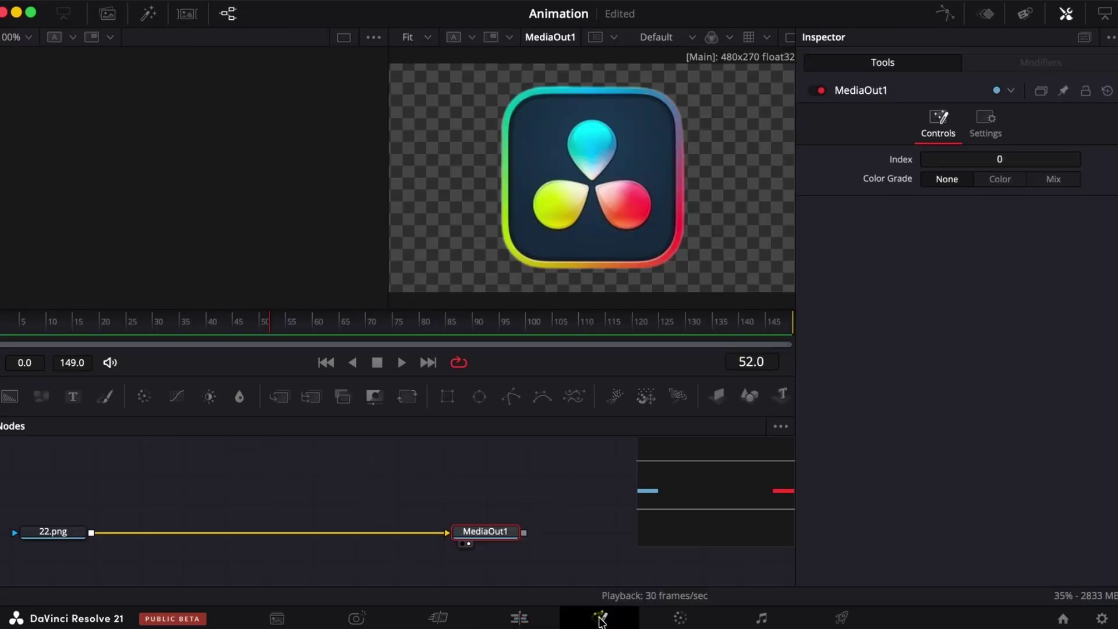
Show the 22.png node in the first viewer and replace MediaOut1 with it in the second viewer.
mouse_move(486, 532)
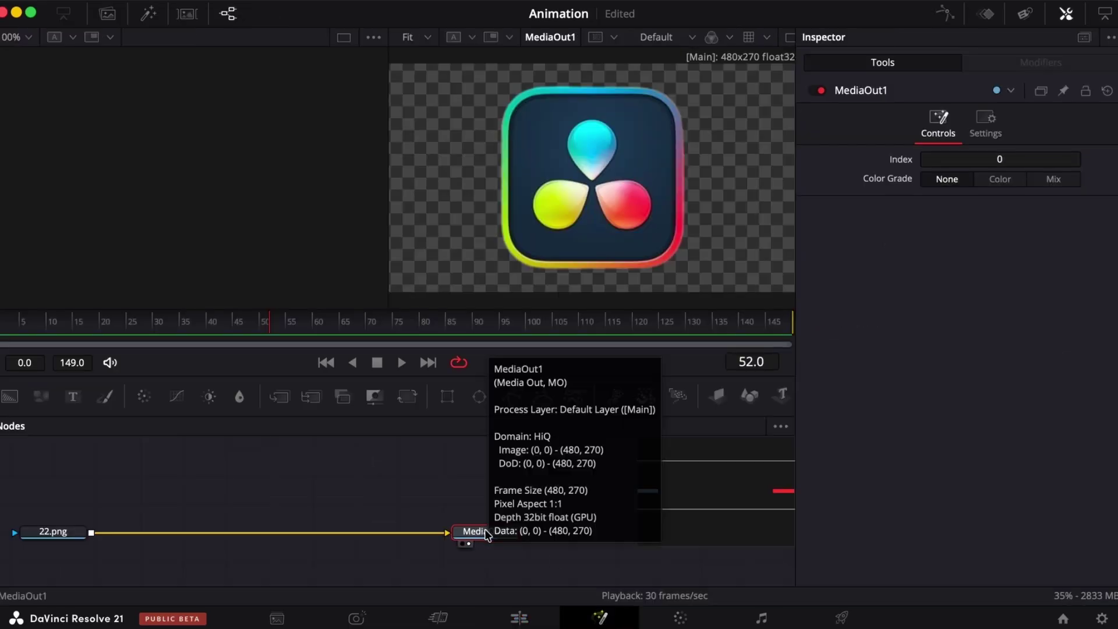
drag(486, 531, 632, 237)
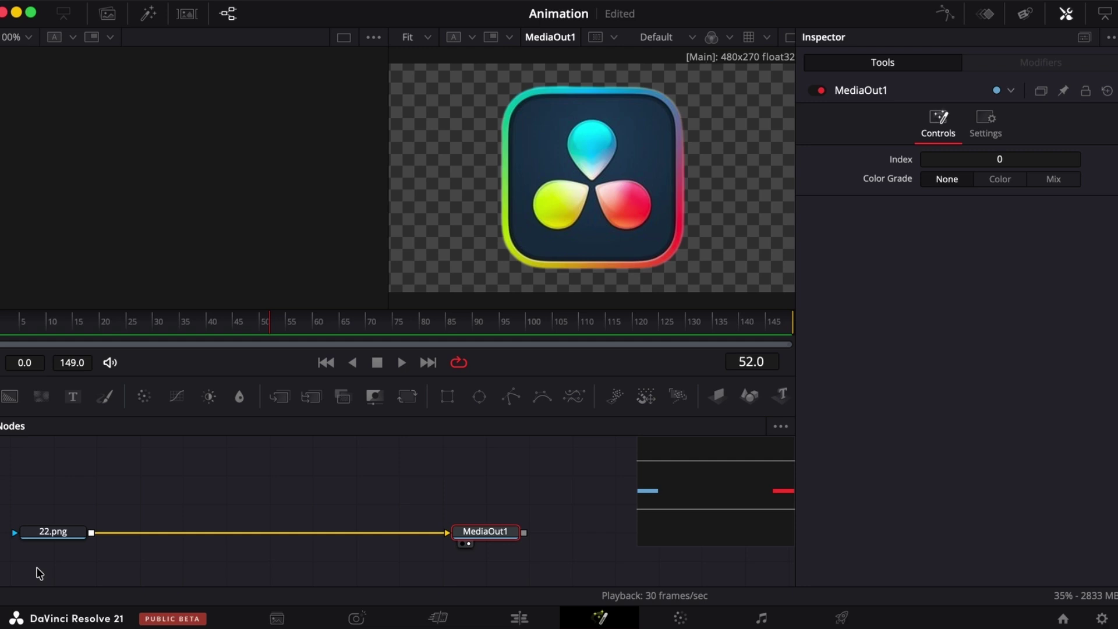
click(37, 531)
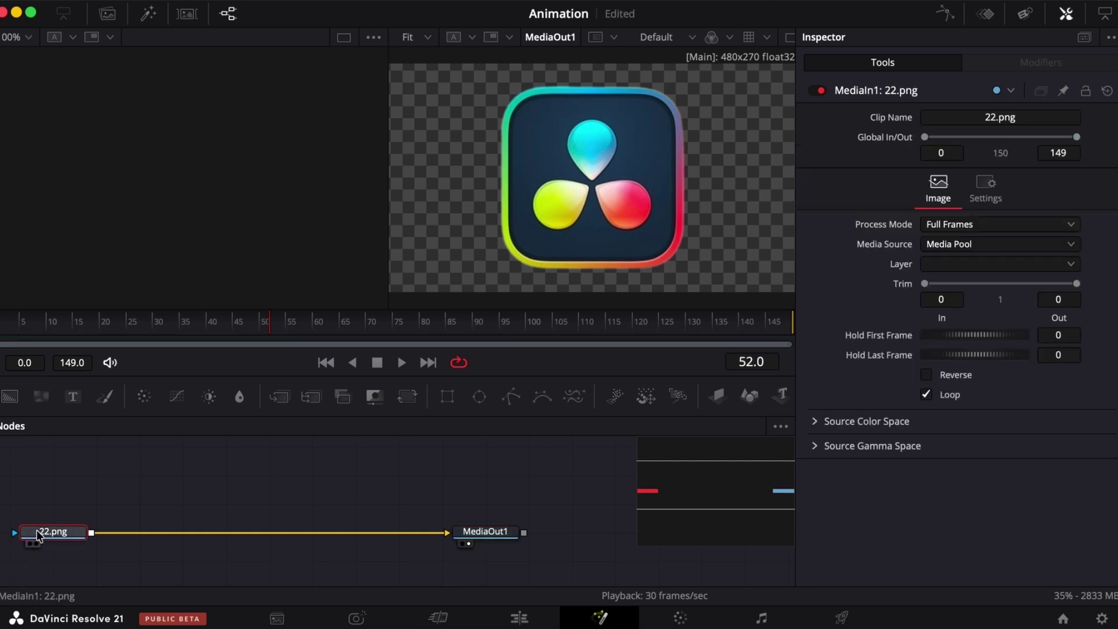
key(1)
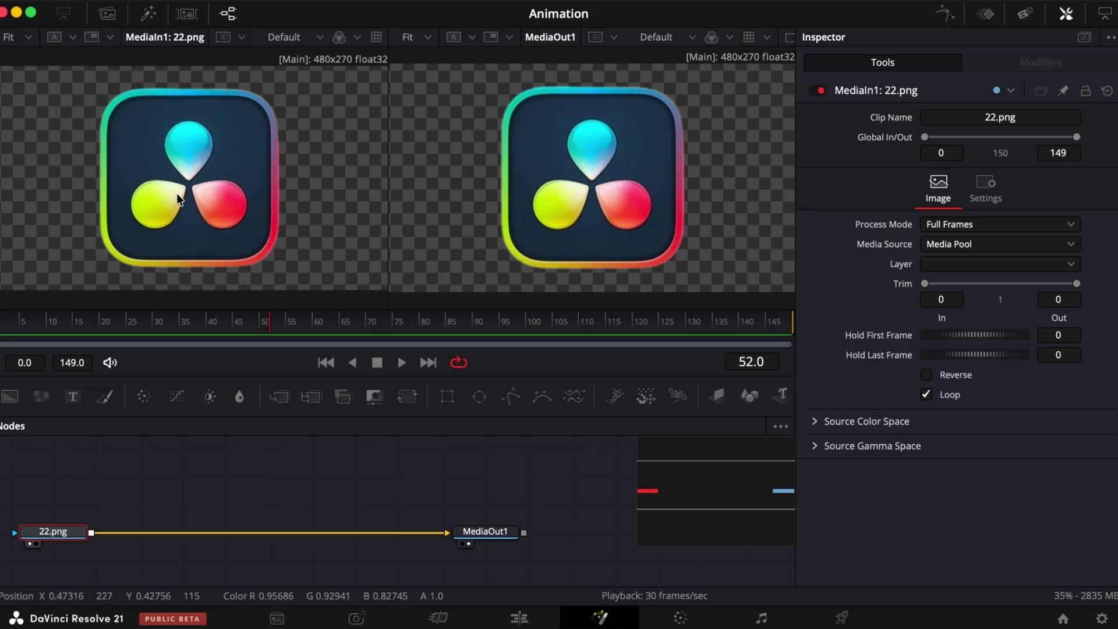
key(2)
key(2)
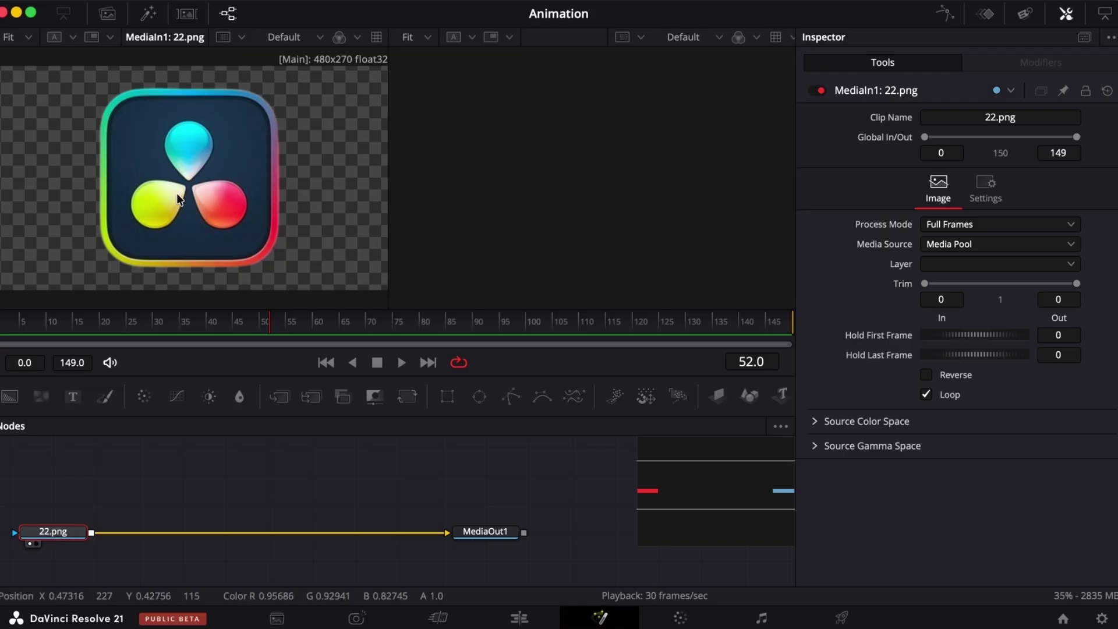
key(2)
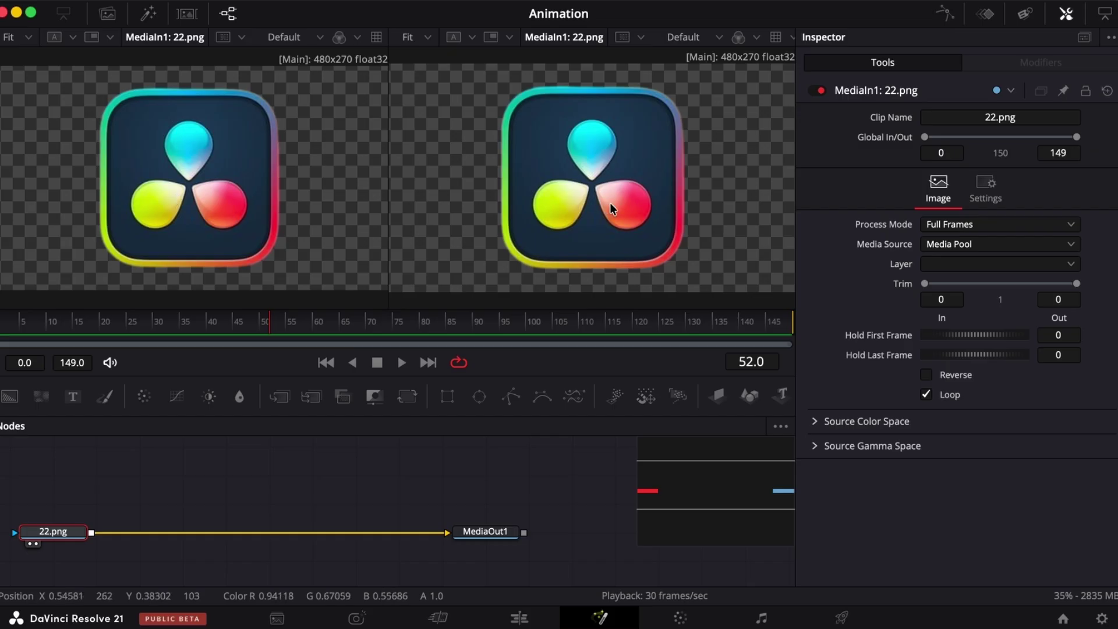
click(1066, 13)
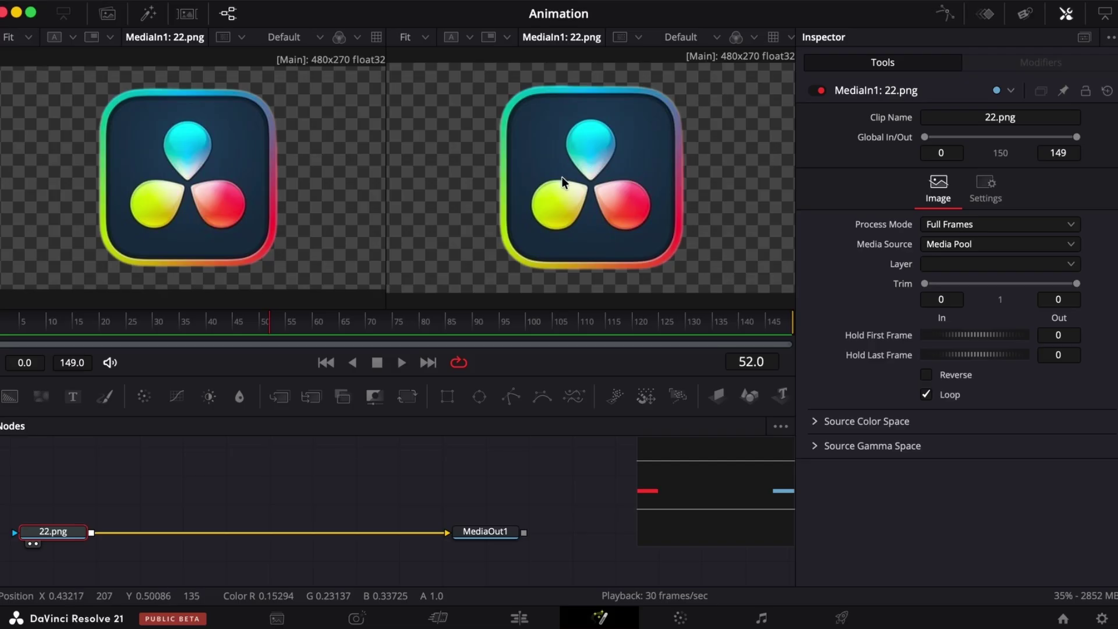
Add a Transform node above the connection between 22.png and MediaOut1, and delete it again.
click(149, 494)
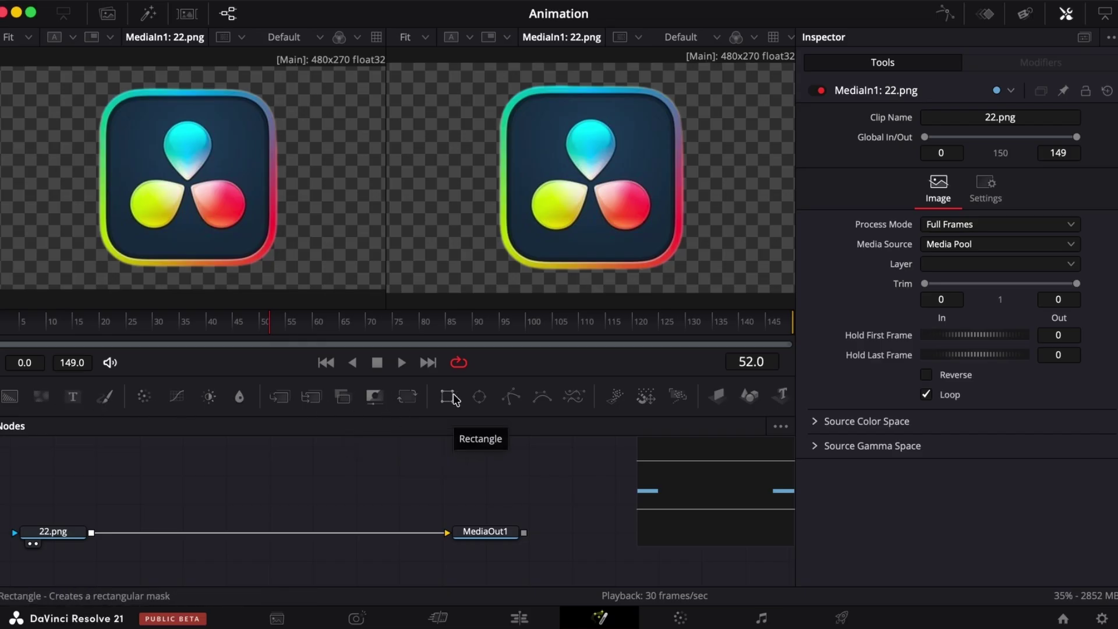
drag(407, 396, 261, 481)
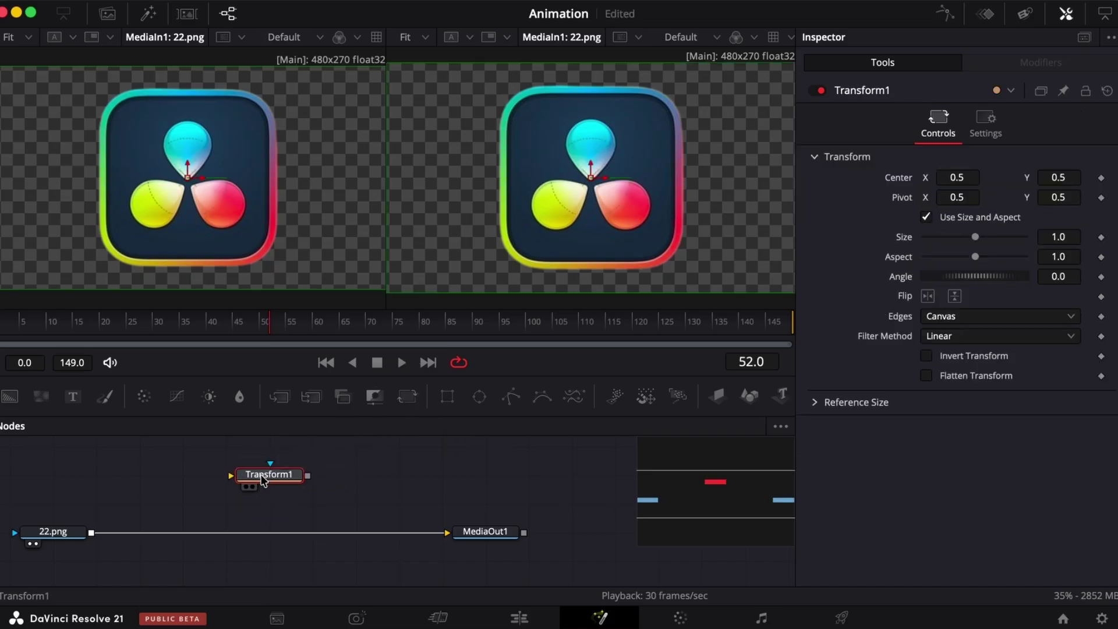
key(Delete)
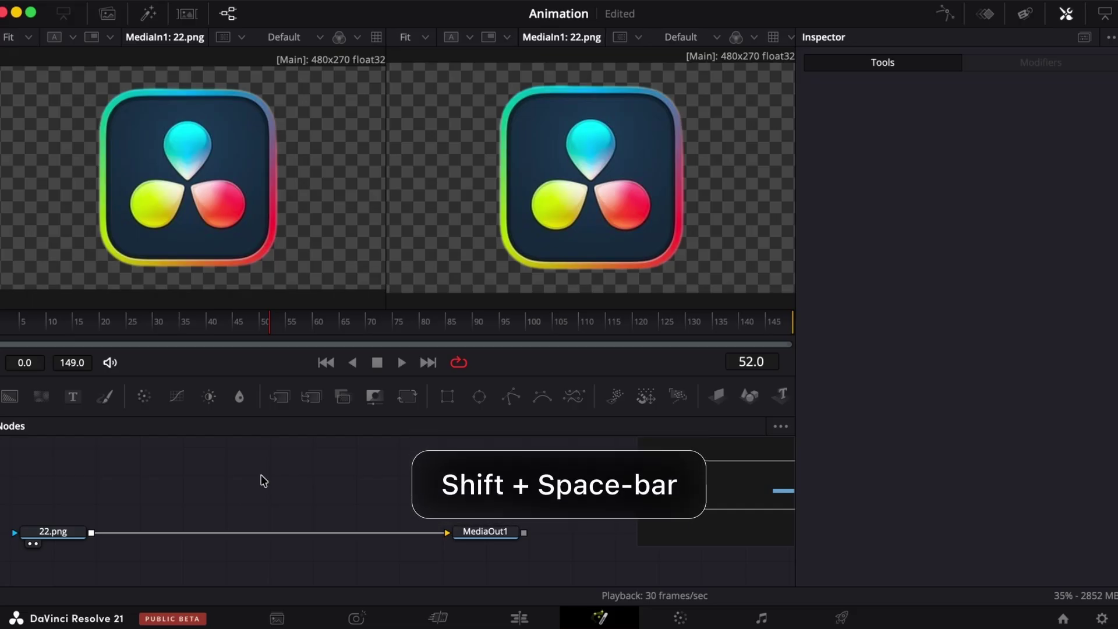
Browse the complete tool list in the Select Tool window and close it without adding a tool.
key(shift+space)
text(keyfra)
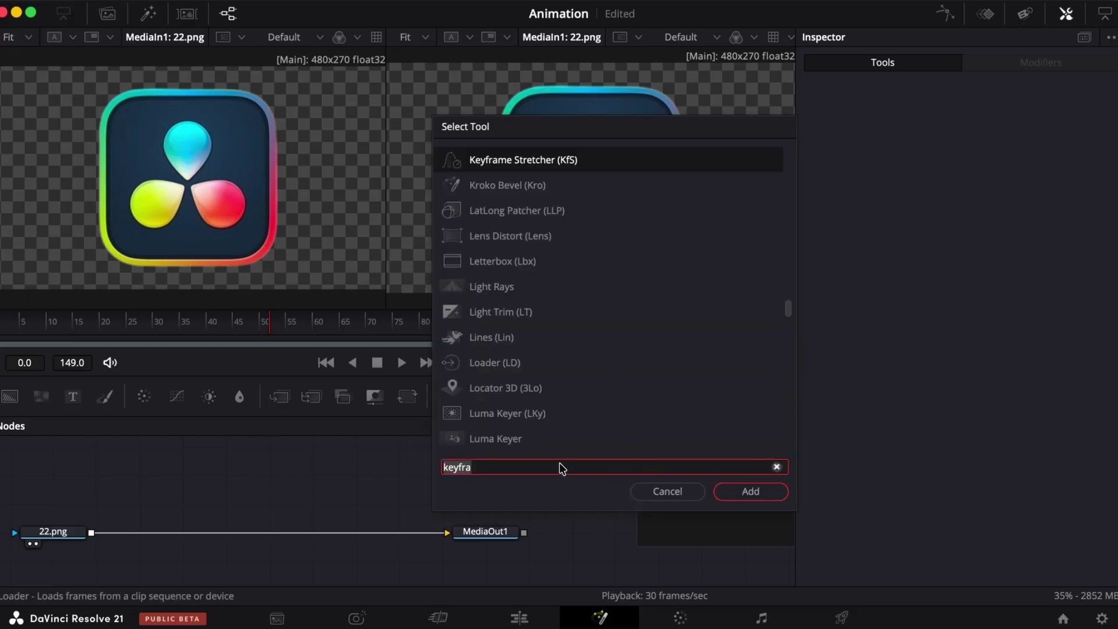
click(520, 464)
scroll(763, 389, down, 2)
scroll(763, 389, down, 20)
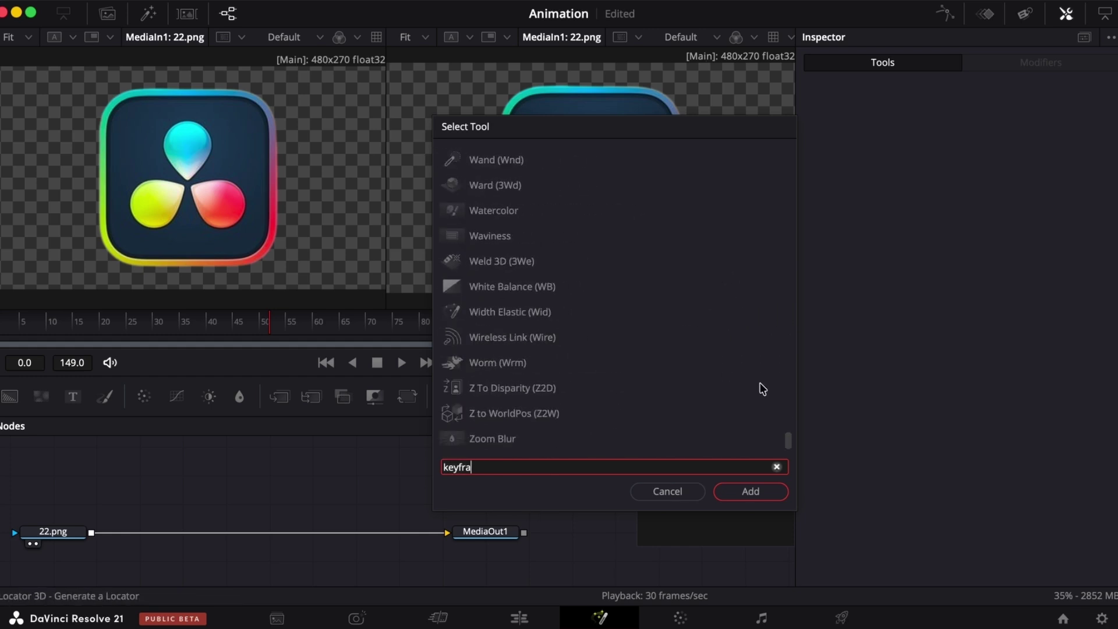
scroll(762, 389, up, 20)
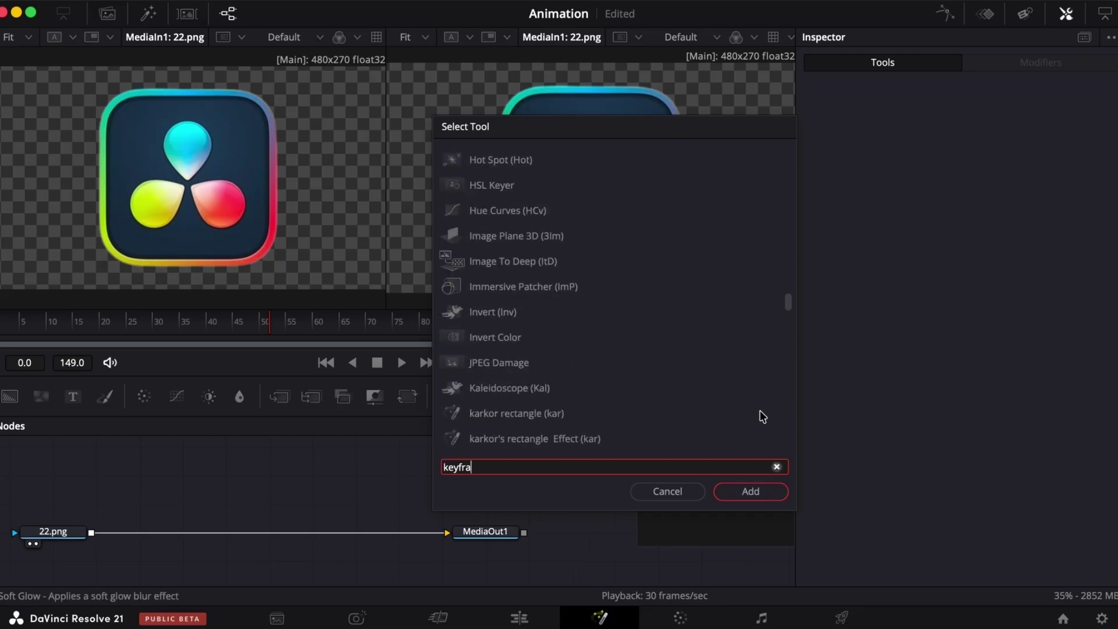
scroll(762, 417, up, 20)
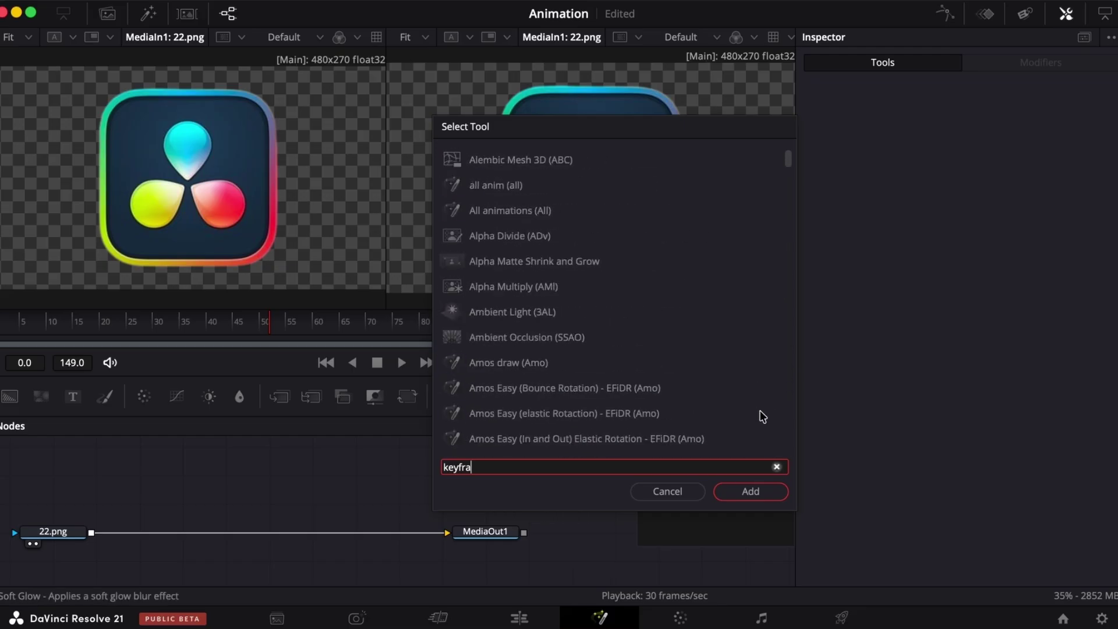
scroll(762, 417, up, 3)
scroll(763, 416, down, 20)
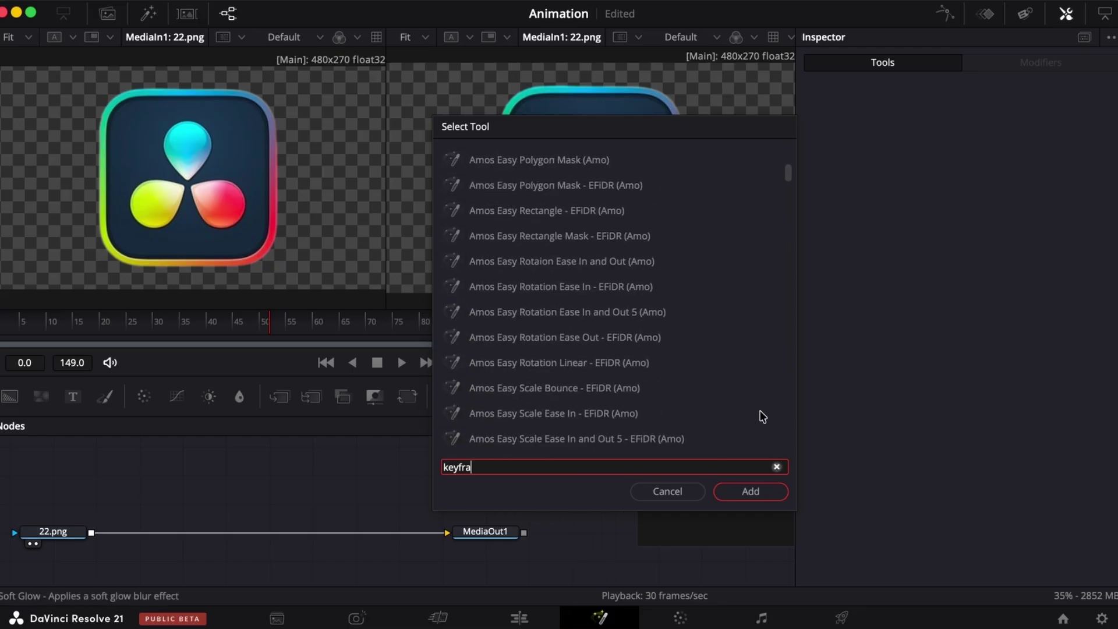
scroll(763, 417, down, 20)
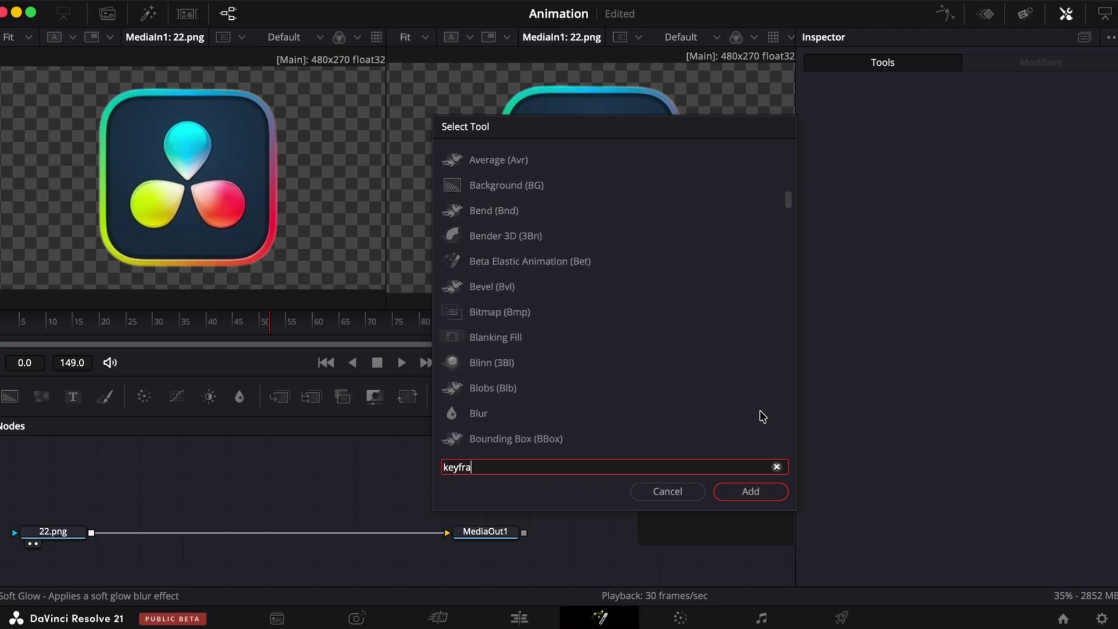
scroll(763, 417, down, 20)
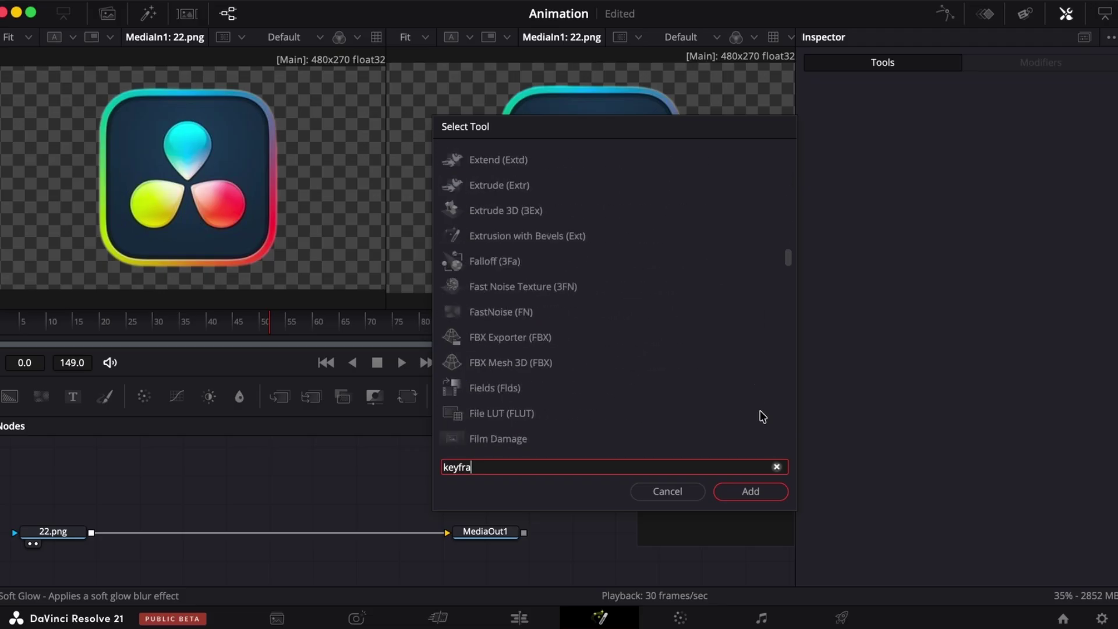
scroll(762, 417, down, 10)
scroll(762, 417, up, 20)
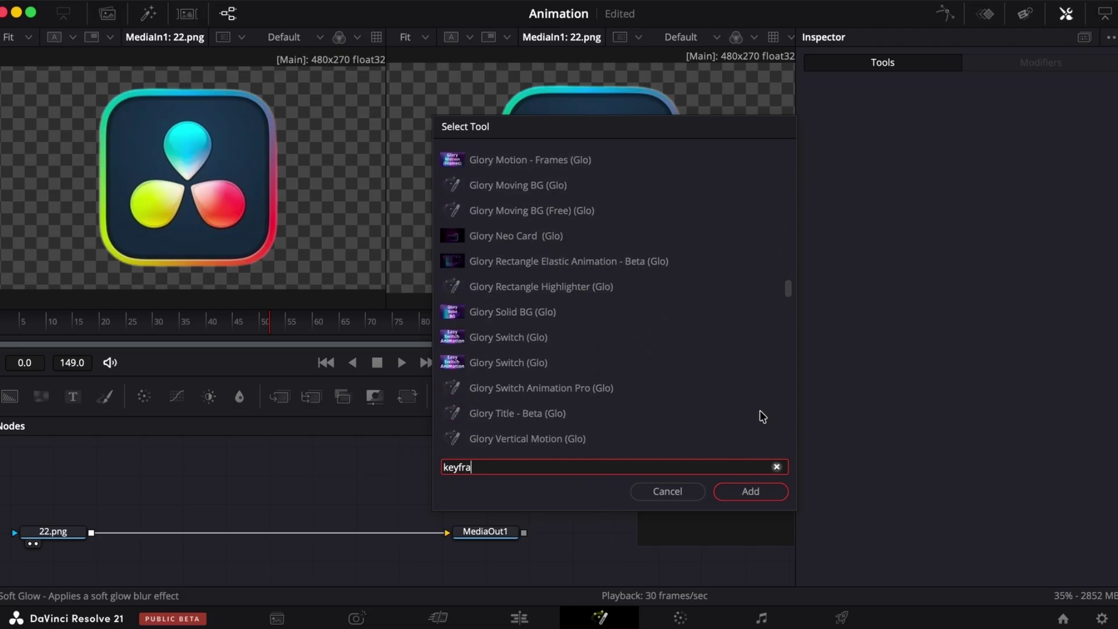
scroll(763, 417, up, 3)
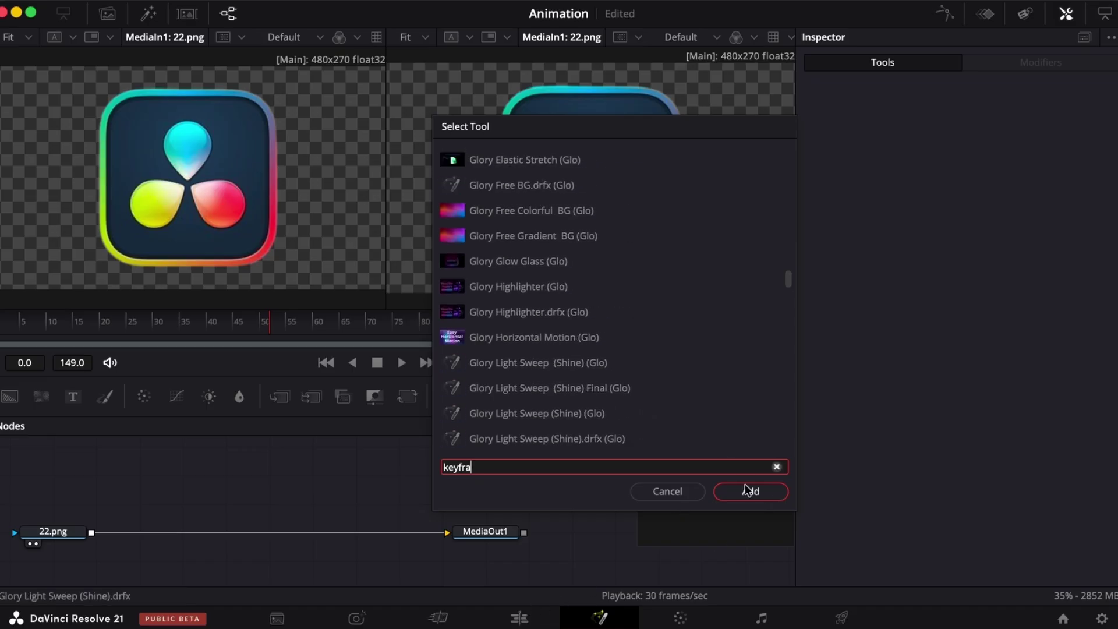
click(776, 466)
click(667, 490)
click(519, 617)
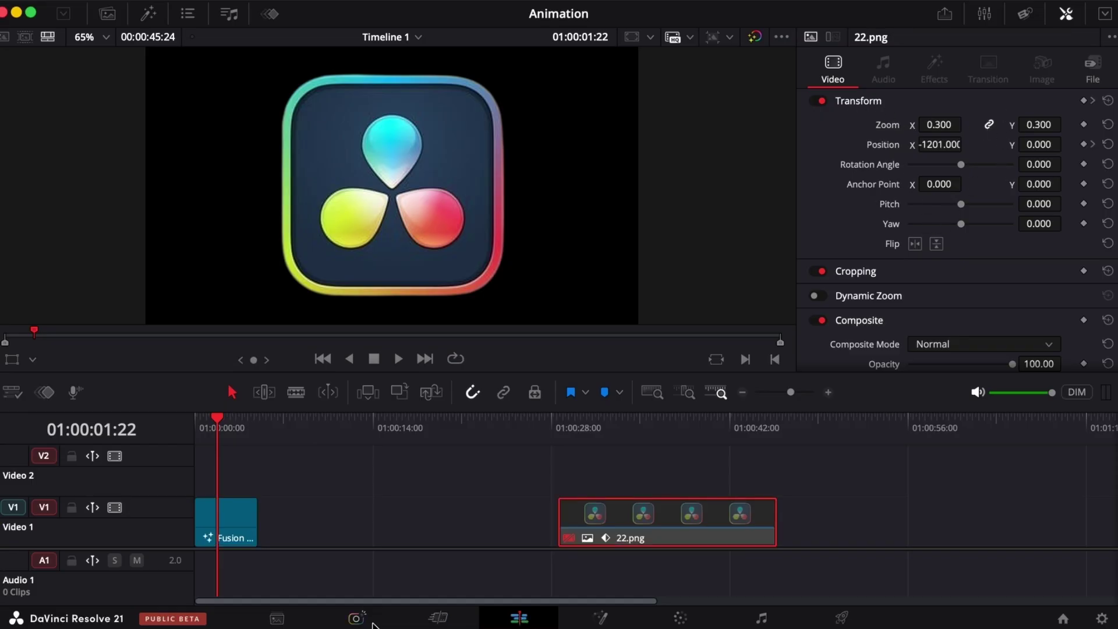
click(602, 618)
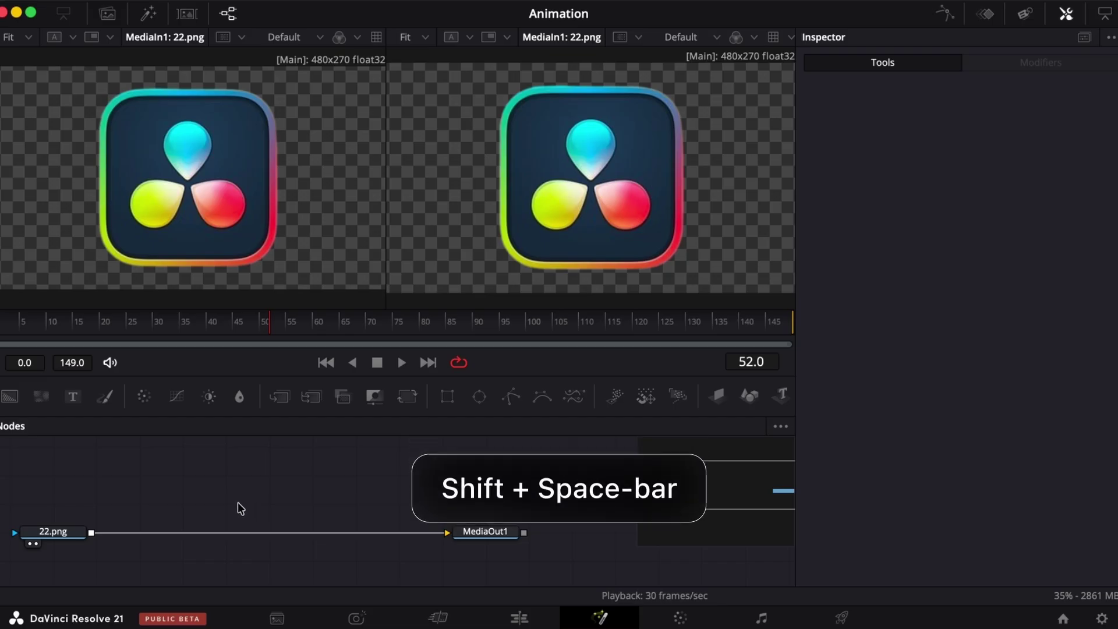
Search the Select Tool window for "trans", add a Transform (Xf) node and place it above the middle of the connection between 22.png and MediaOut1.
key(shift+space)
text(keyfra)
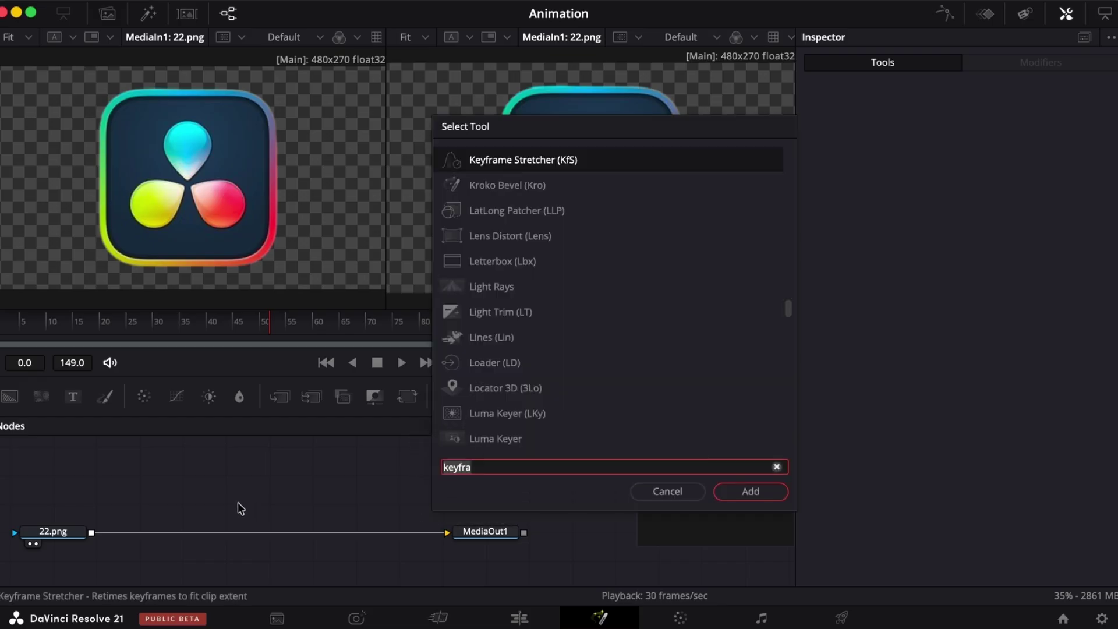
key(BackSpace)
key(BackSpace)
key(BackSpace)
key(BackSpace)
key(BackSpace)
key(BackSpace)
text(trans)
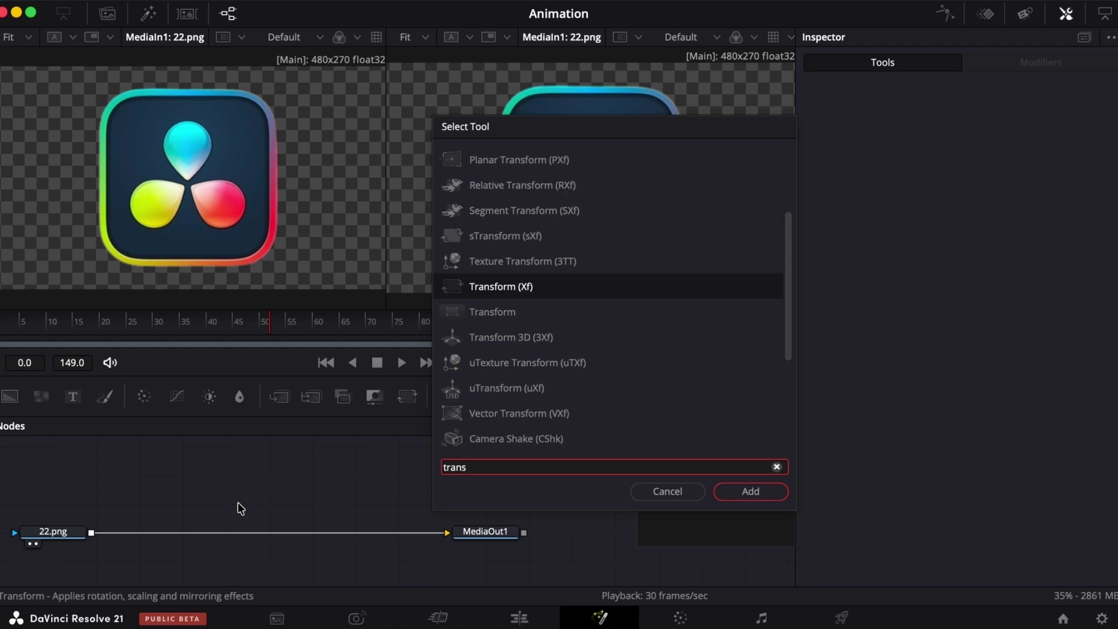
click(483, 287)
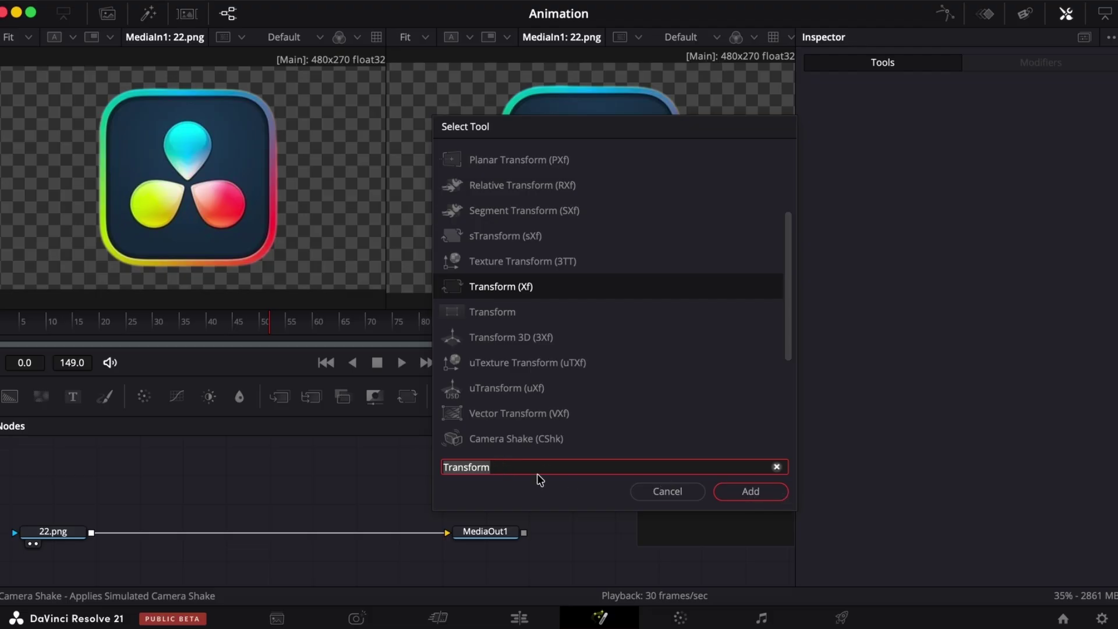
key(Return)
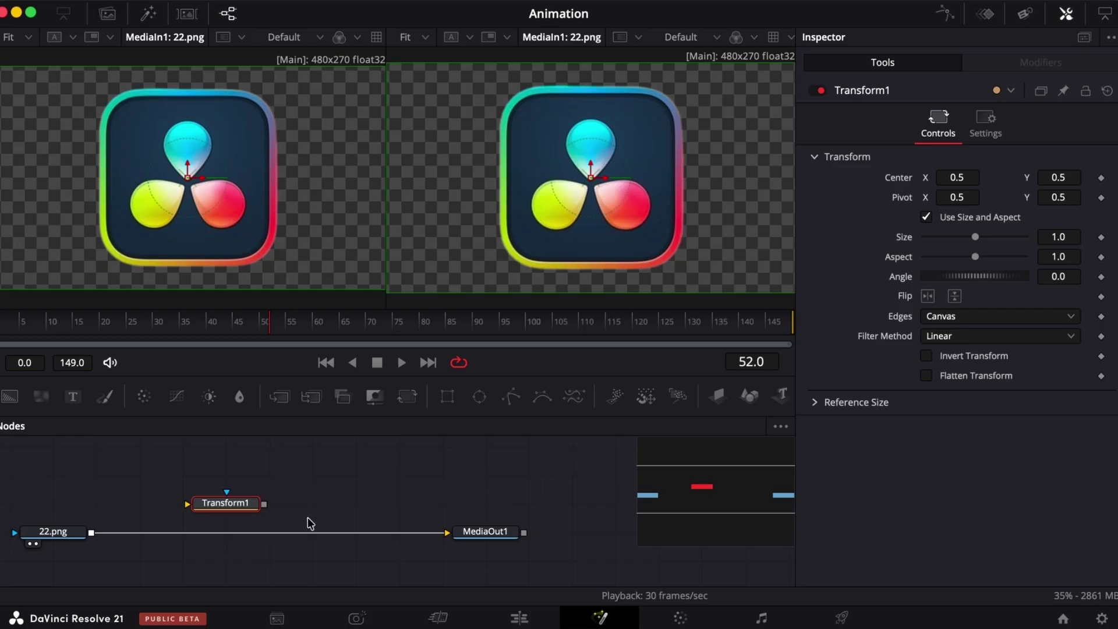
drag(227, 511, 274, 499)
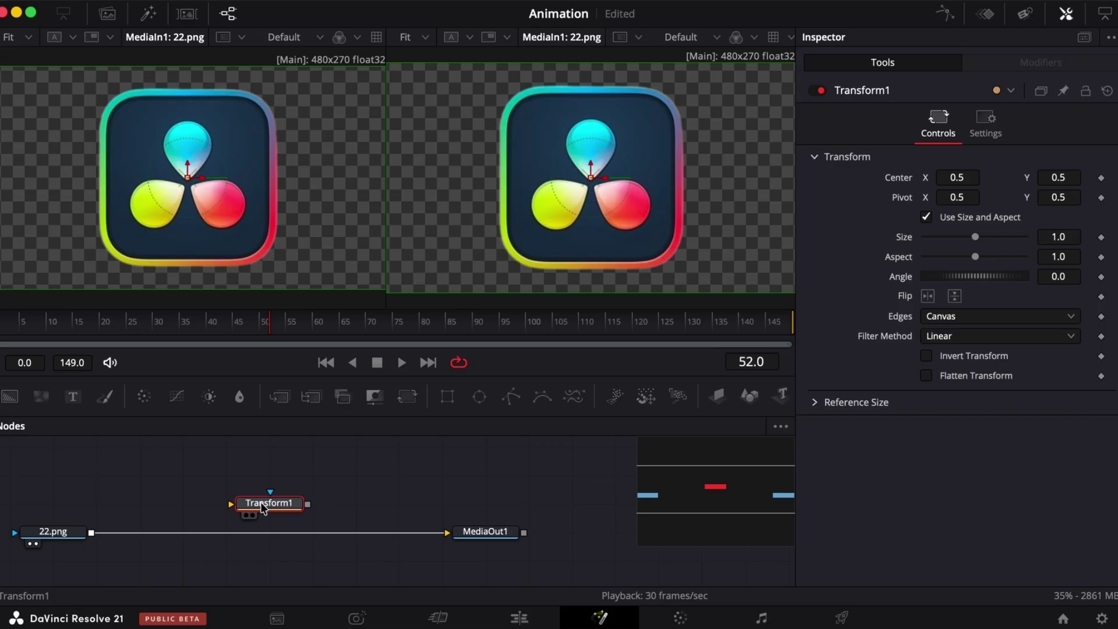
Insert the Transform node into the connection between 22.png and MediaOut1, and undo the insertion.
drag(263, 507, 226, 537)
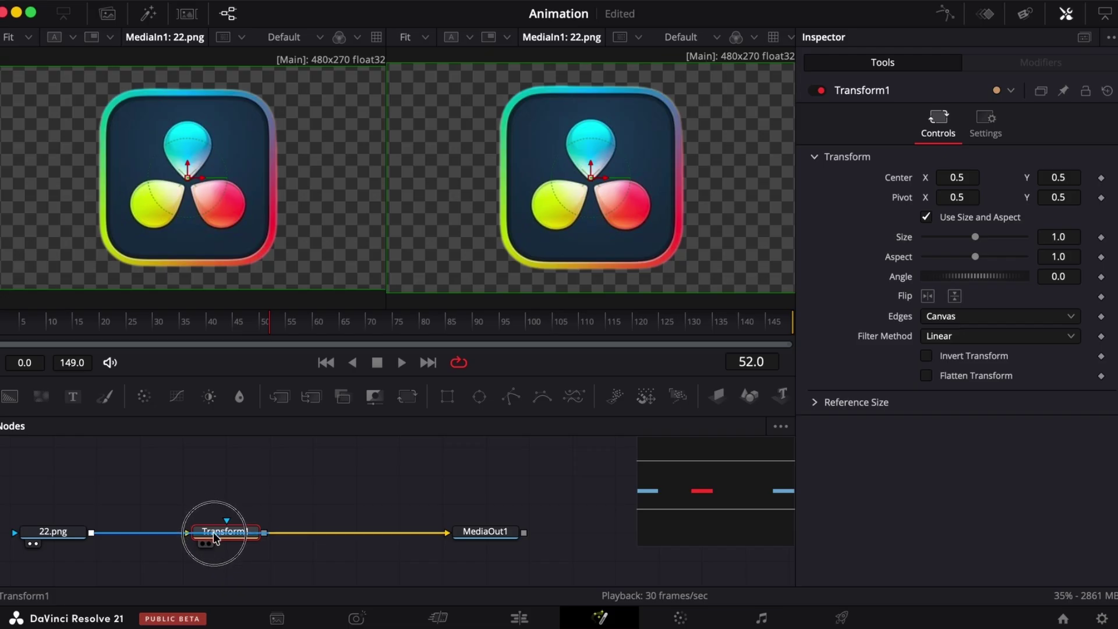
click(219, 537)
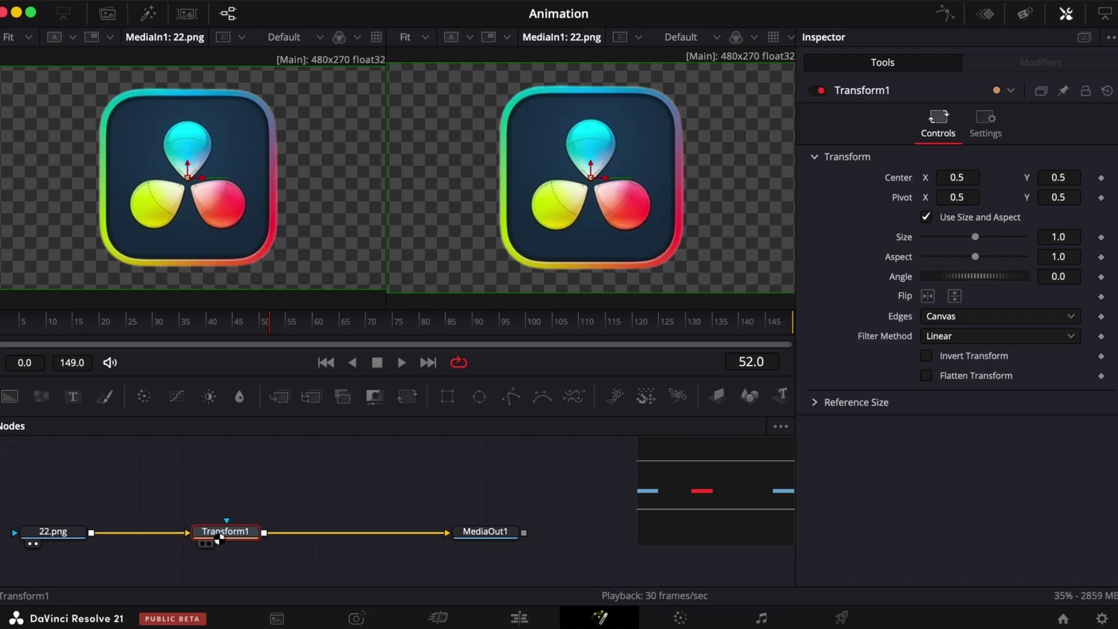
mouse_move(220, 537)
mouse_down()
mouse_move(213, 499)
mouse_move(230, 560)
mouse_move(222, 477)
mouse_move(216, 535)
mouse_up()
key(super+z)
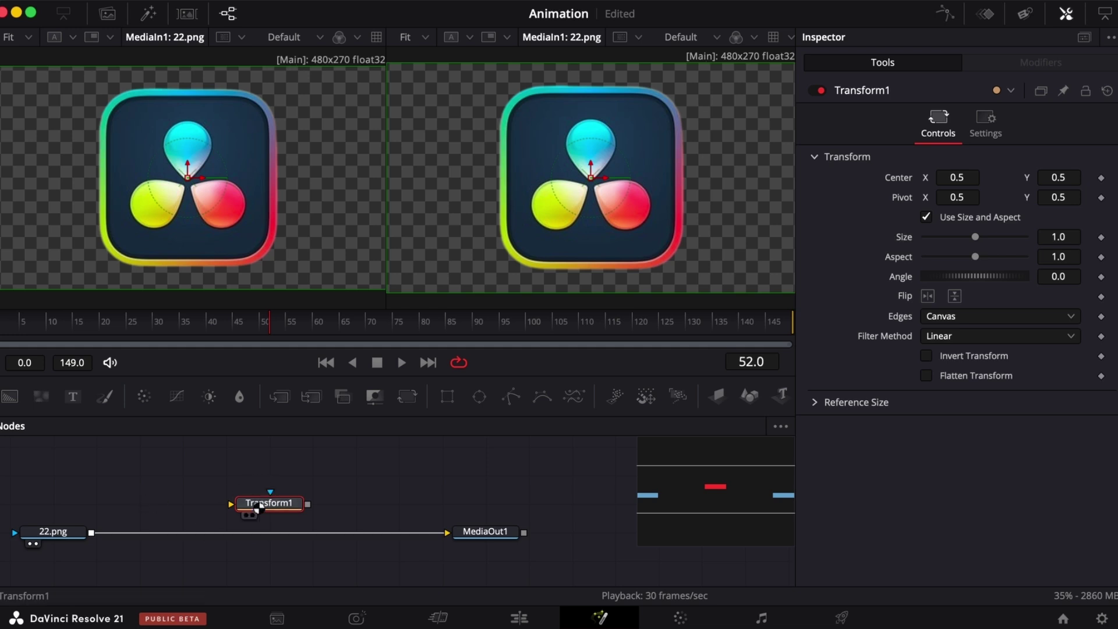
Delete the loose Transform node, add a Transform (Xf) node directly after 22.png and move it towards the middle of the connection.
key(Delete)
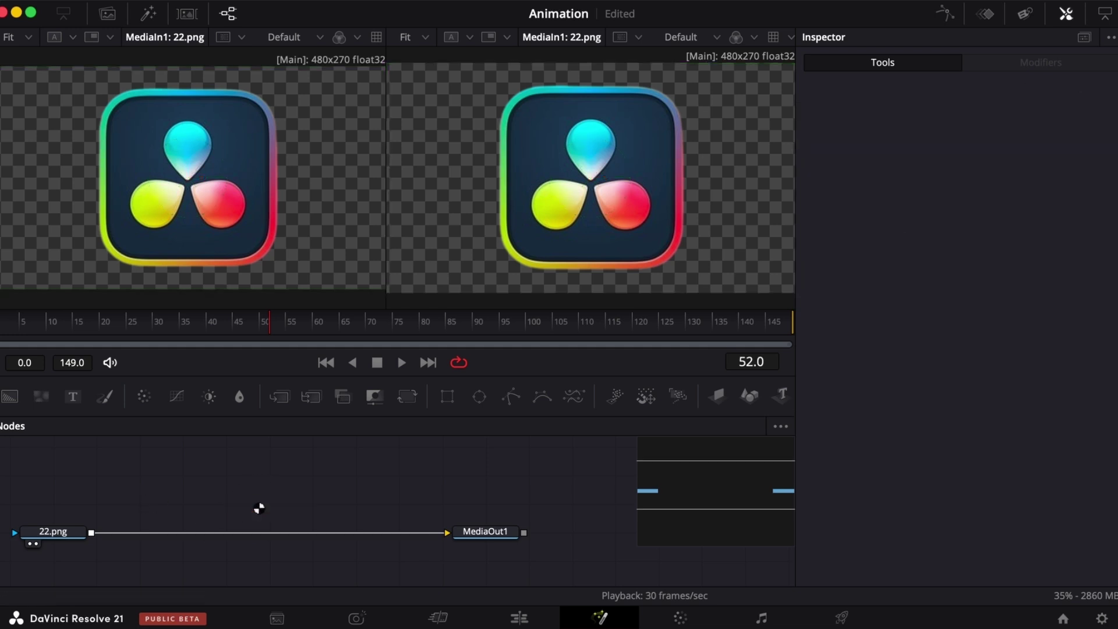
click(50, 535)
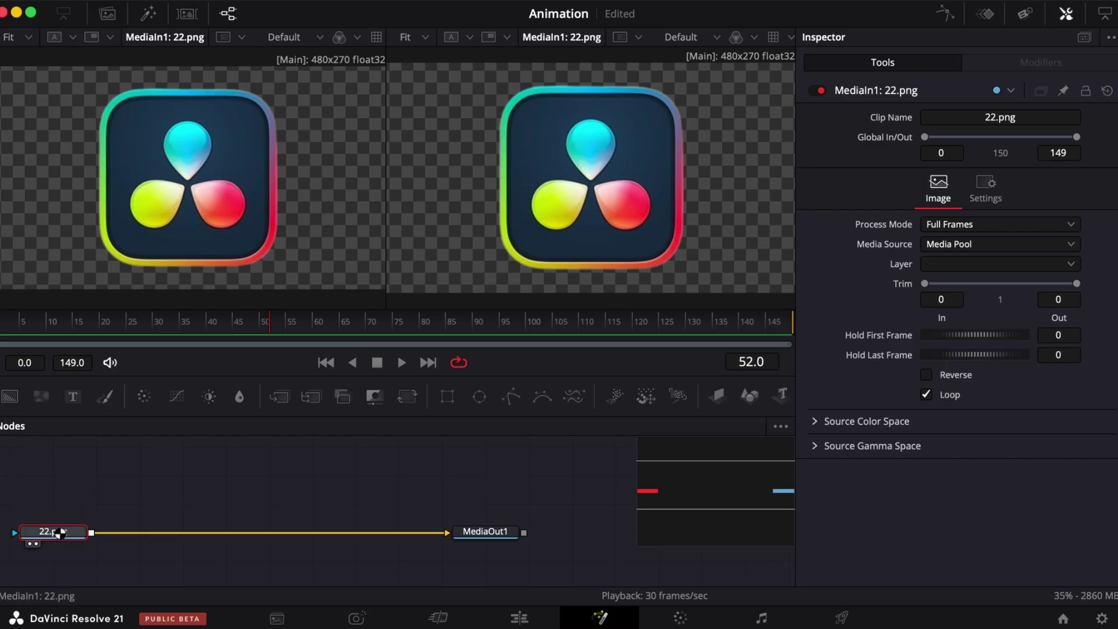
key(shift+space)
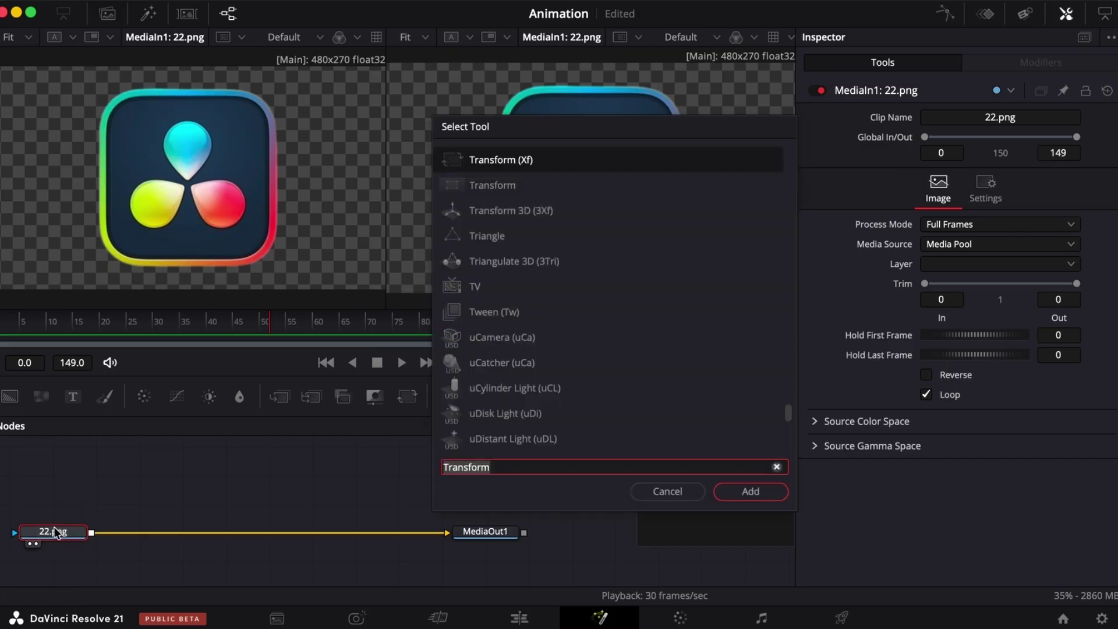
key(Return)
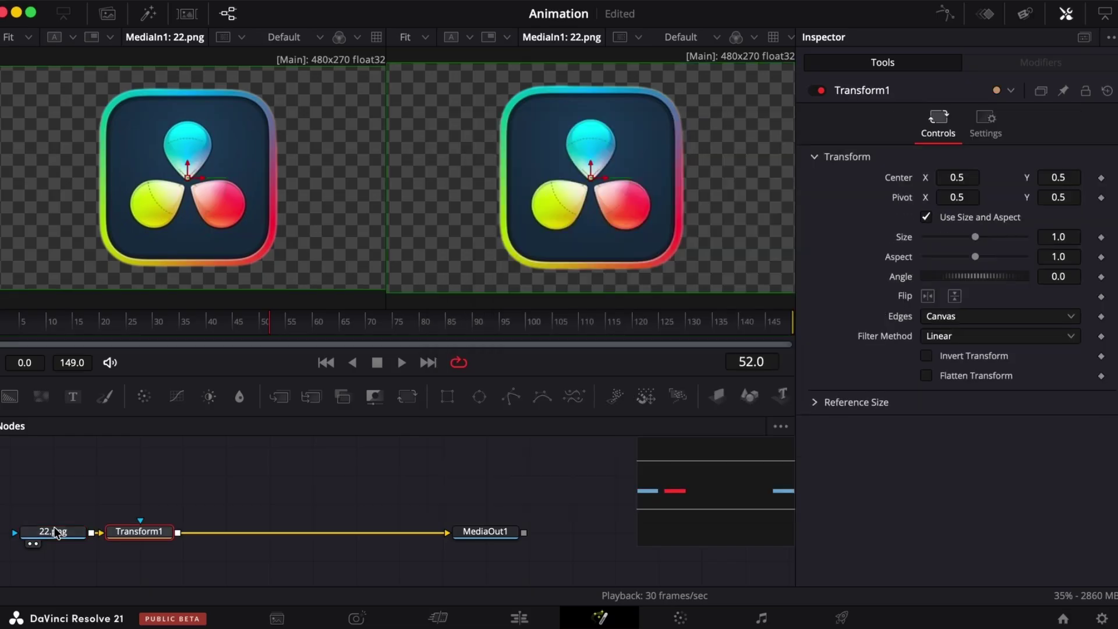
drag(150, 528, 218, 518)
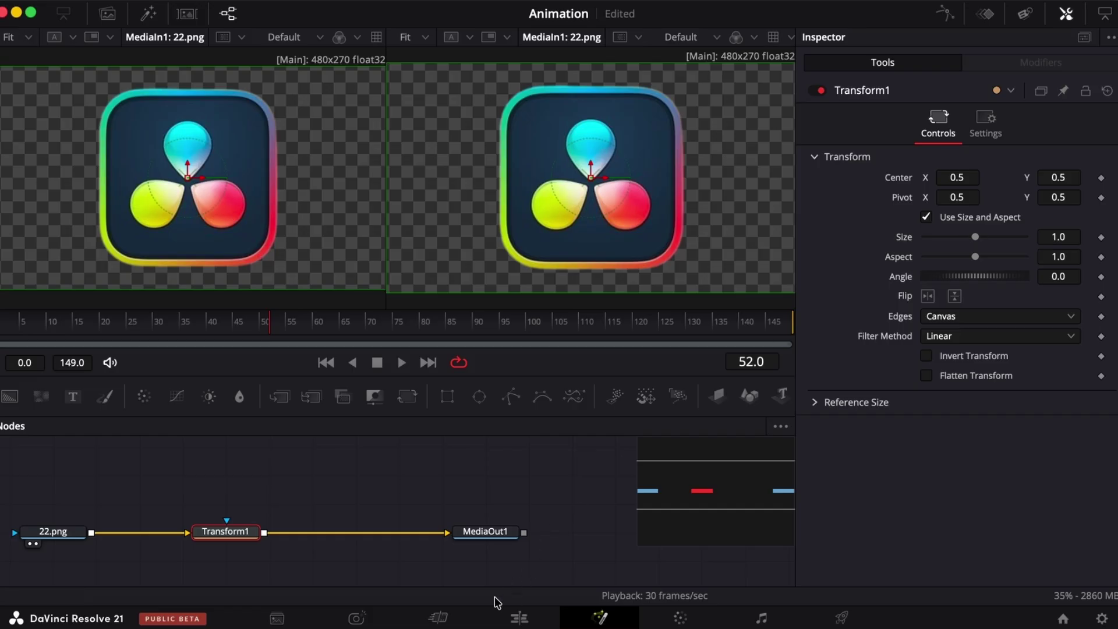
Check the clip's Zoom settings on the Edit page, return to Fusion and reduce Transform1's Size to 0.31.
click(514, 616)
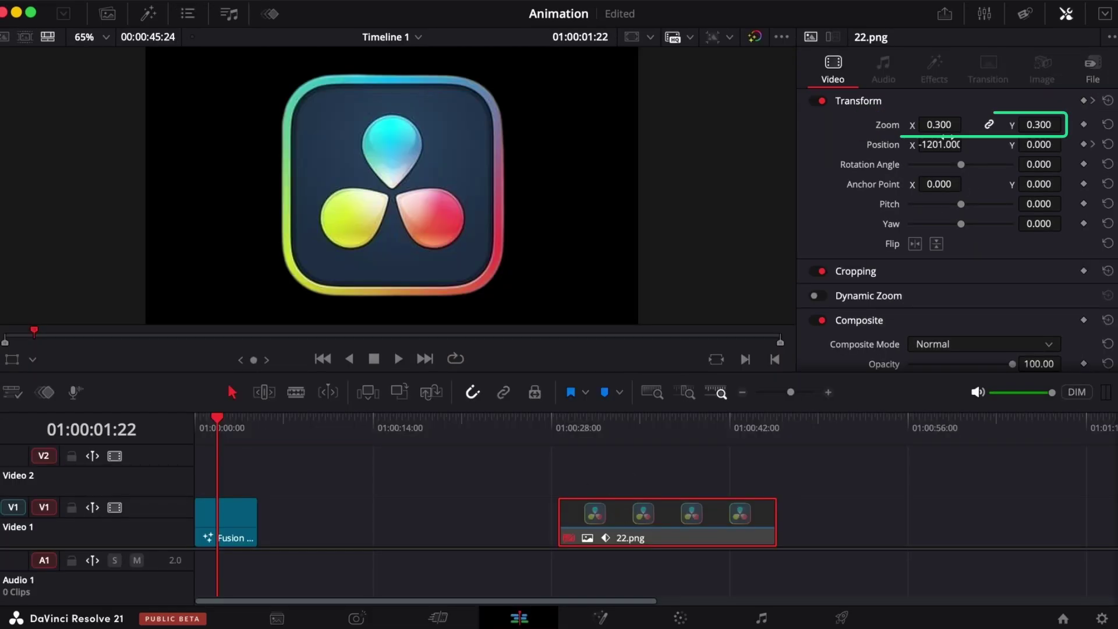
click(603, 617)
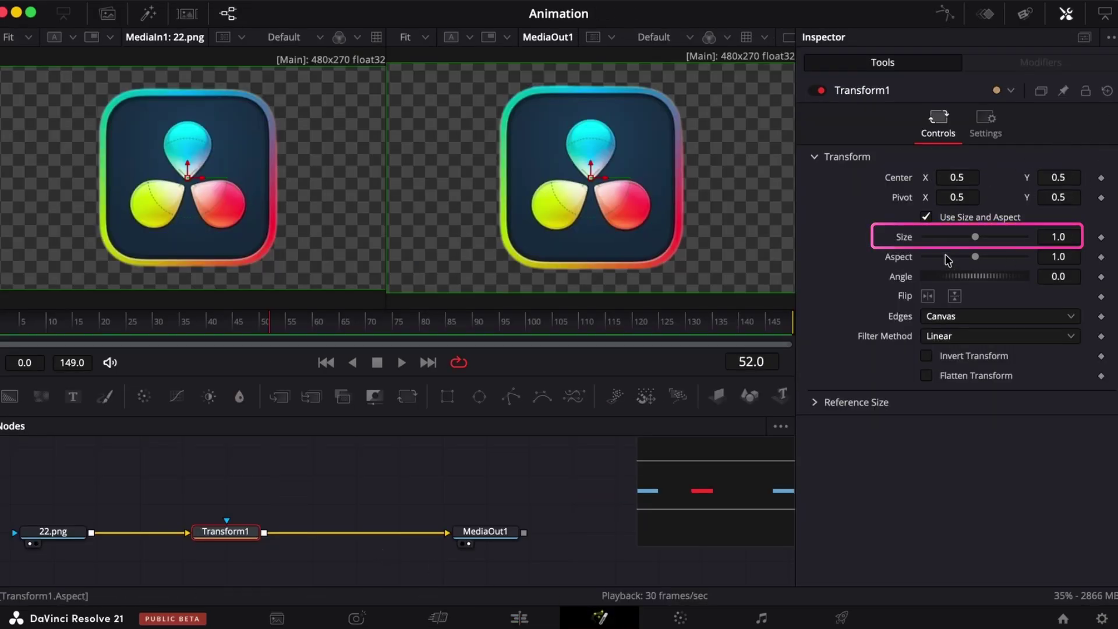
drag(975, 236, 938, 241)
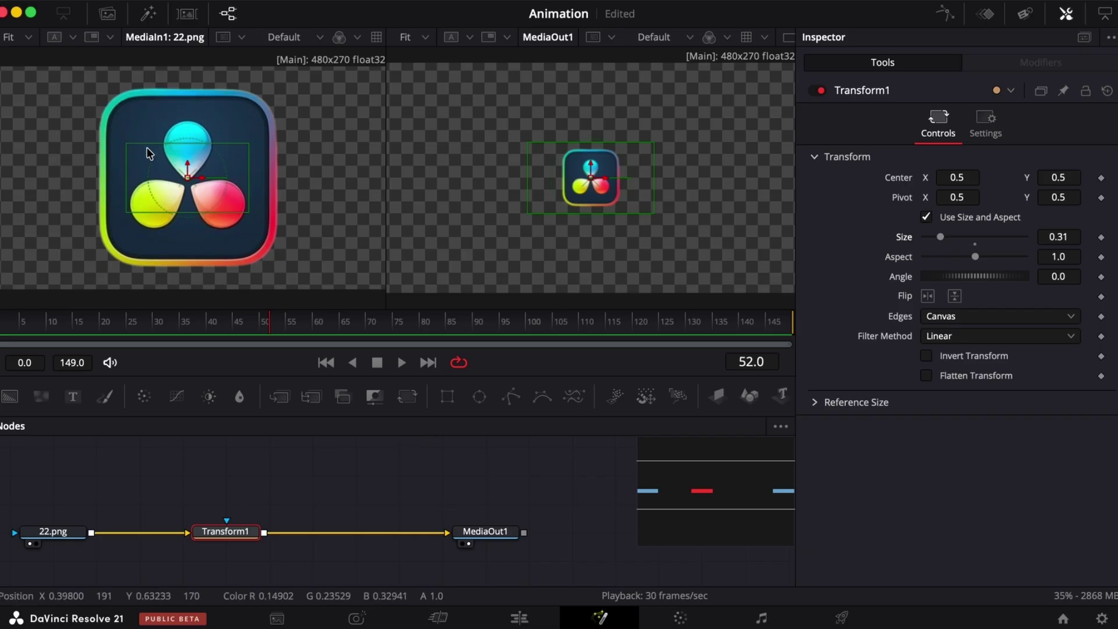
Compare the original image of the 22.png node with the scaled output of the MediaOut1 node.
click(53, 541)
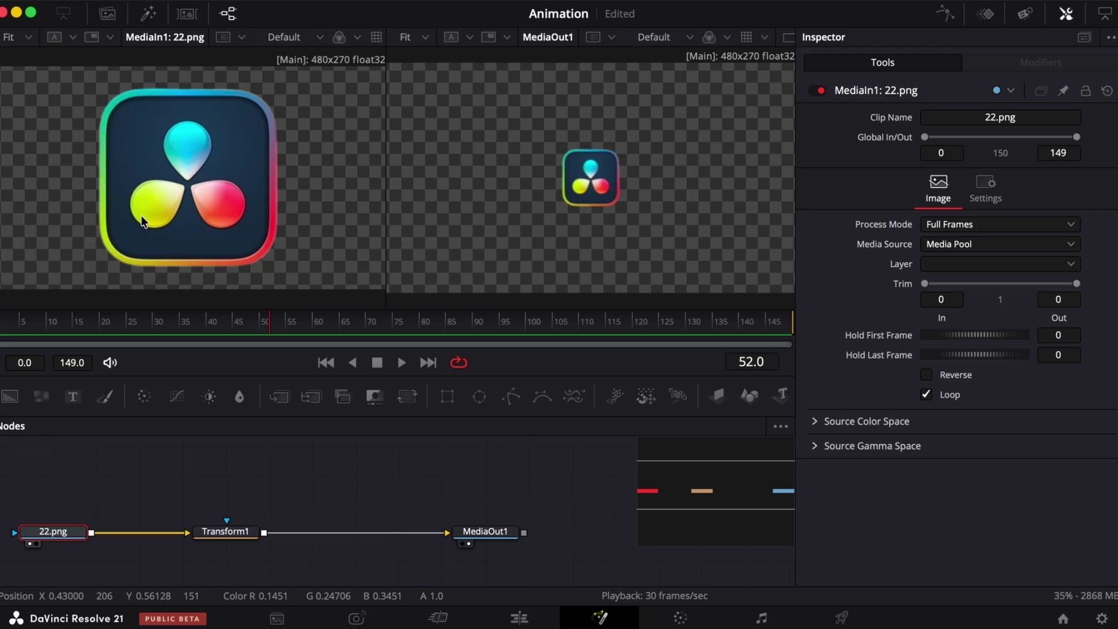
click(490, 532)
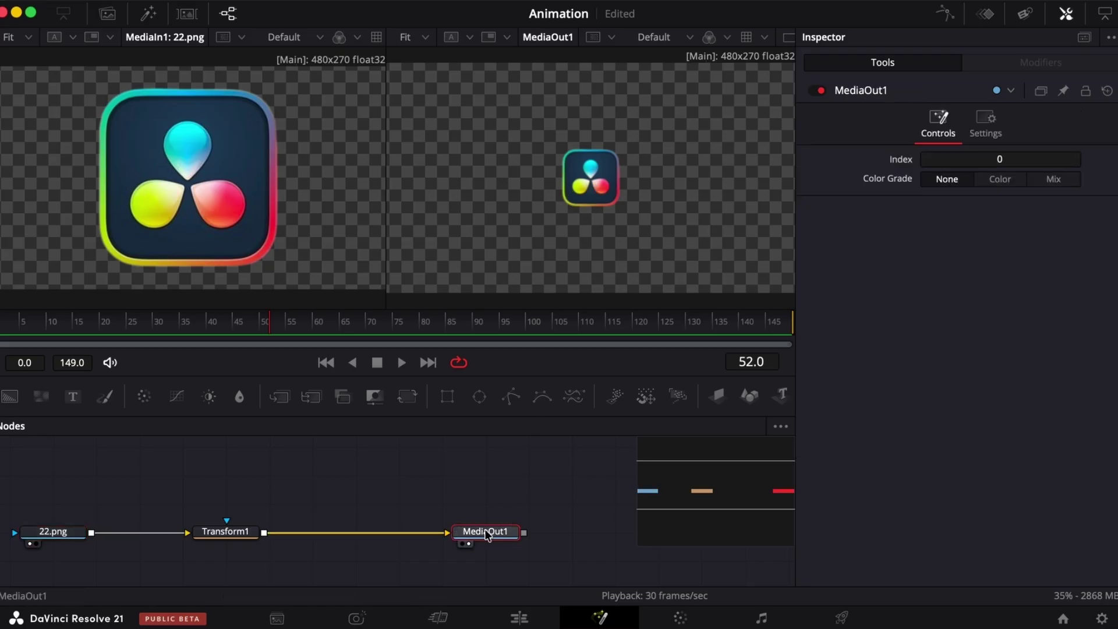
mouse_move(476, 536)
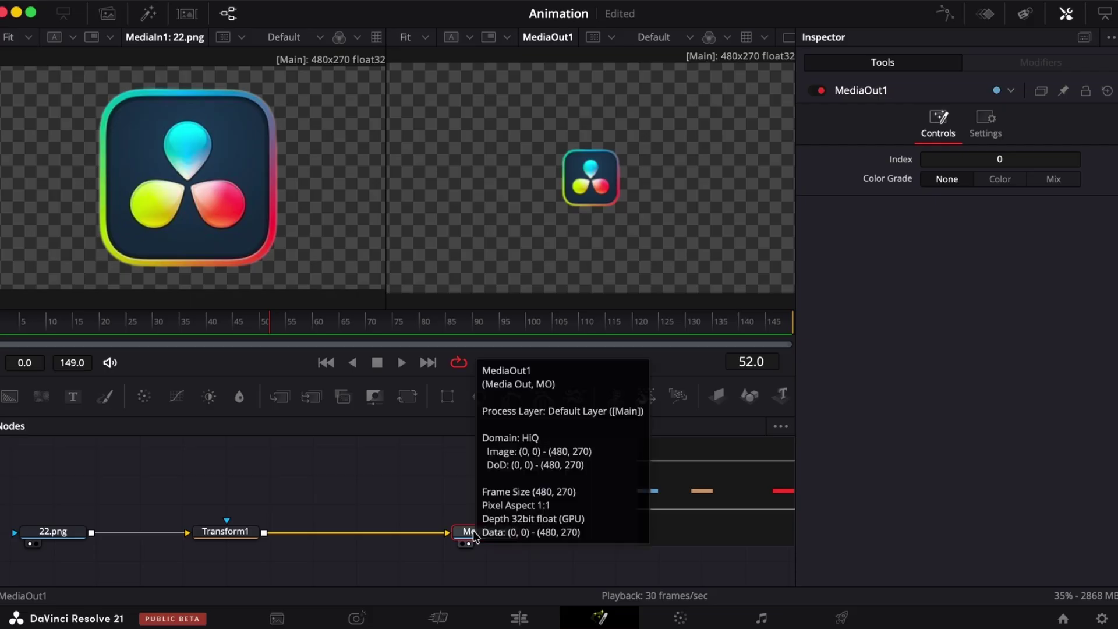
Select the Transform1 node and fine-tune its Size to 0.34.
click(223, 532)
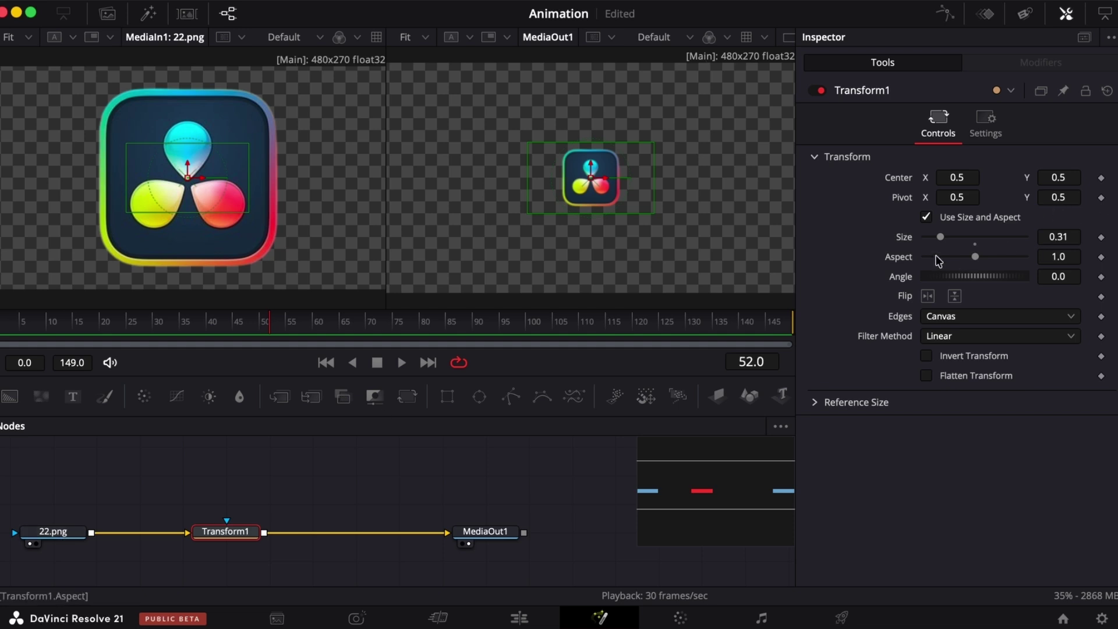
click(941, 239)
mouse_move(941, 242)
mouse_down()
mouse_move(958, 230)
mouse_move(941, 248)
mouse_up()
drag(940, 244, 942, 244)
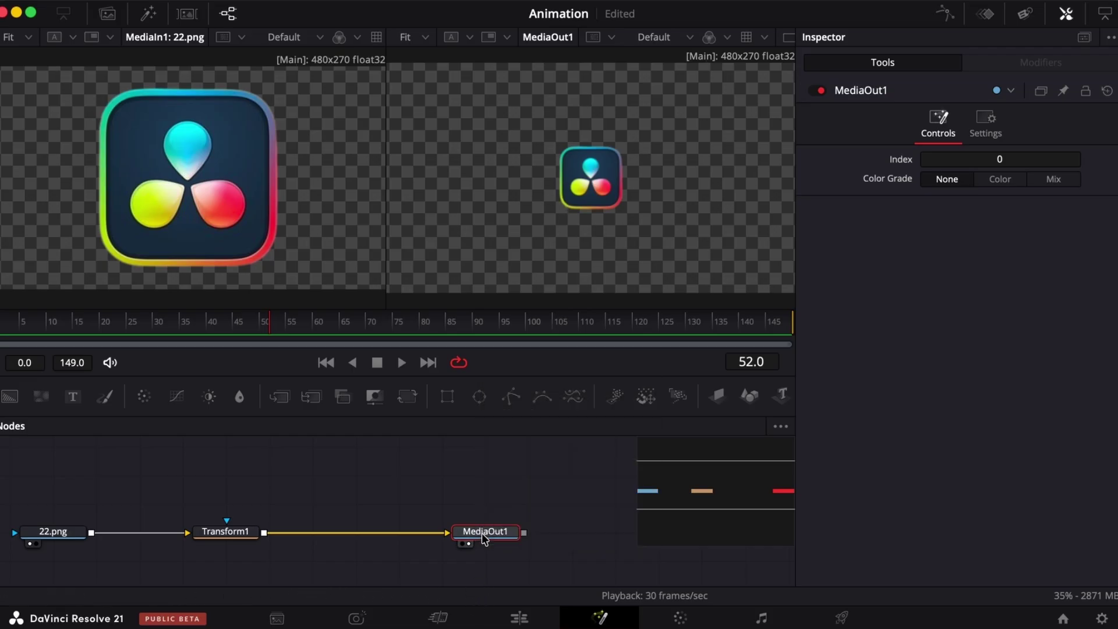
Switch Fusion to a single viewer showing MediaOut1 and display Transform1's settings in the Inspector.
click(517, 616)
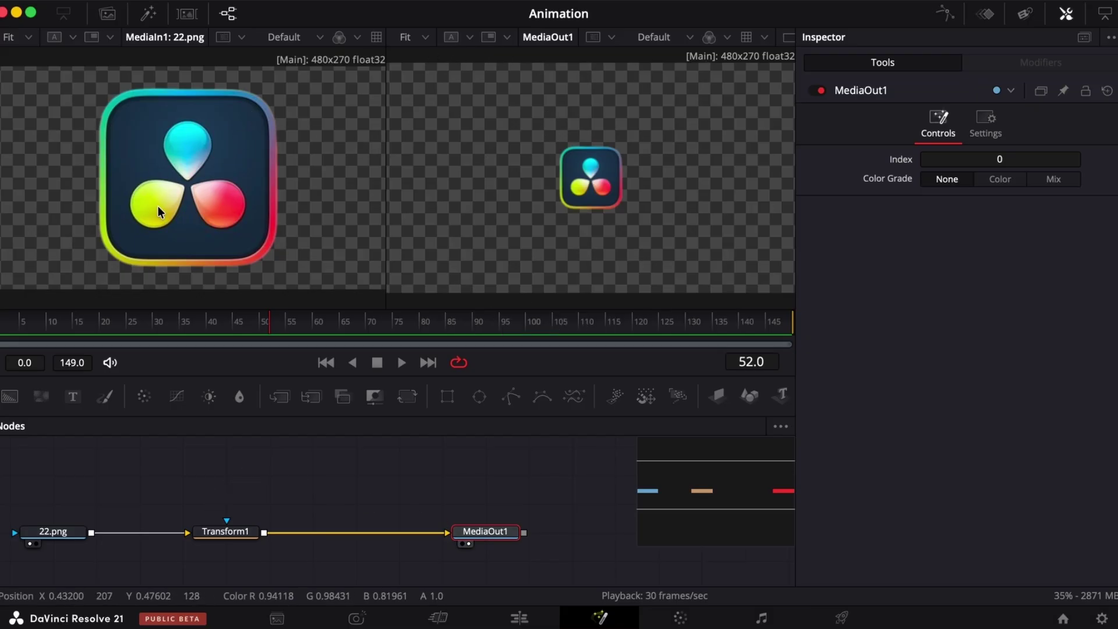
click(1066, 13)
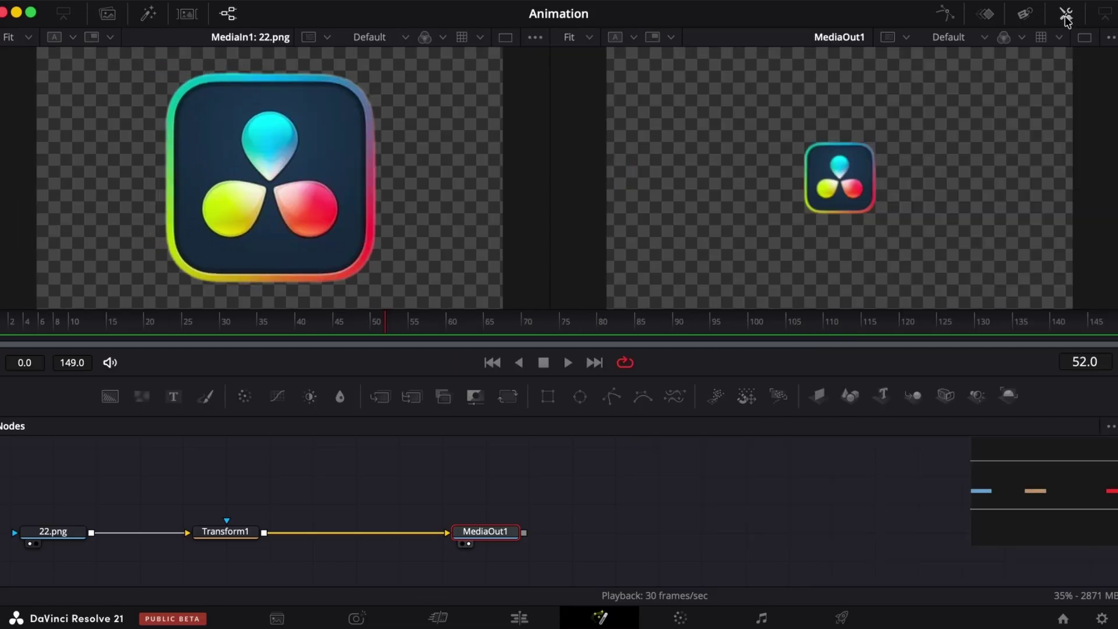
click(1085, 39)
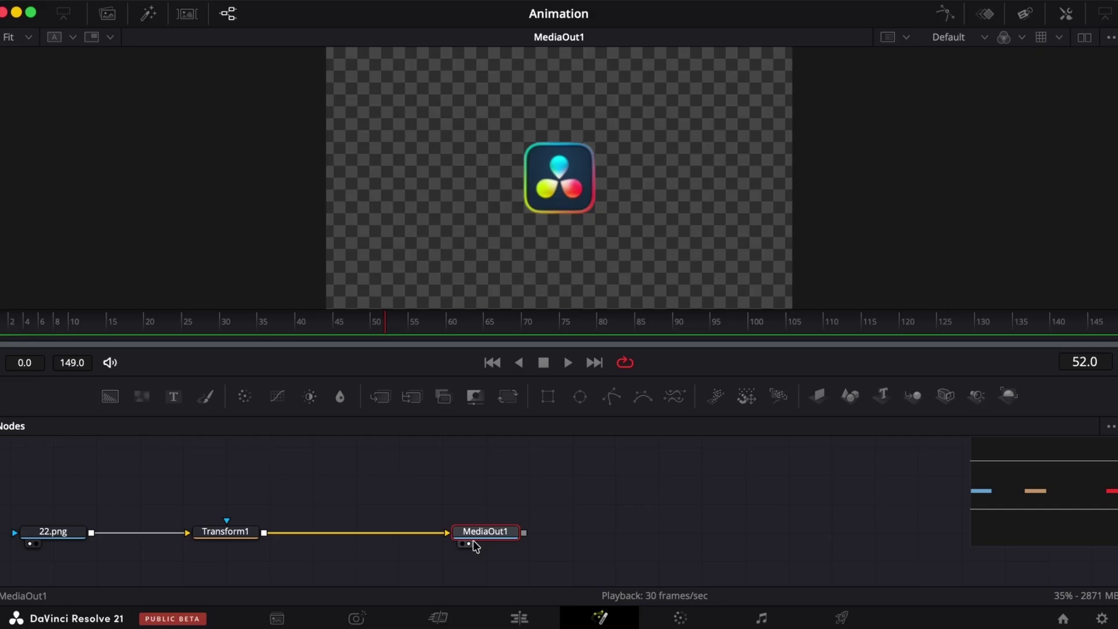
click(224, 533)
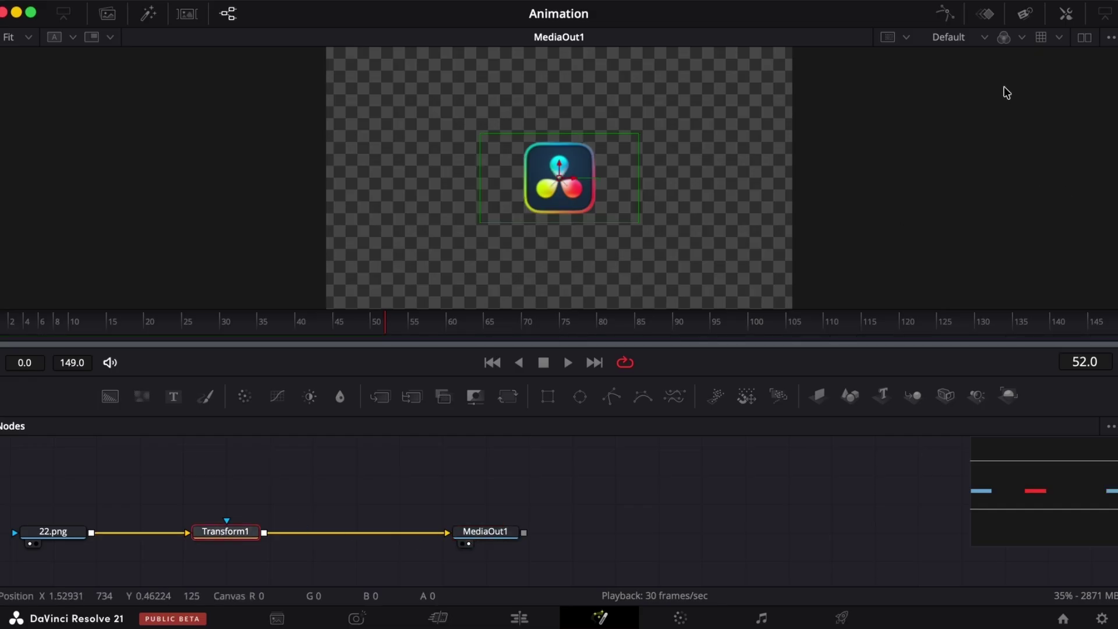
click(1073, 15)
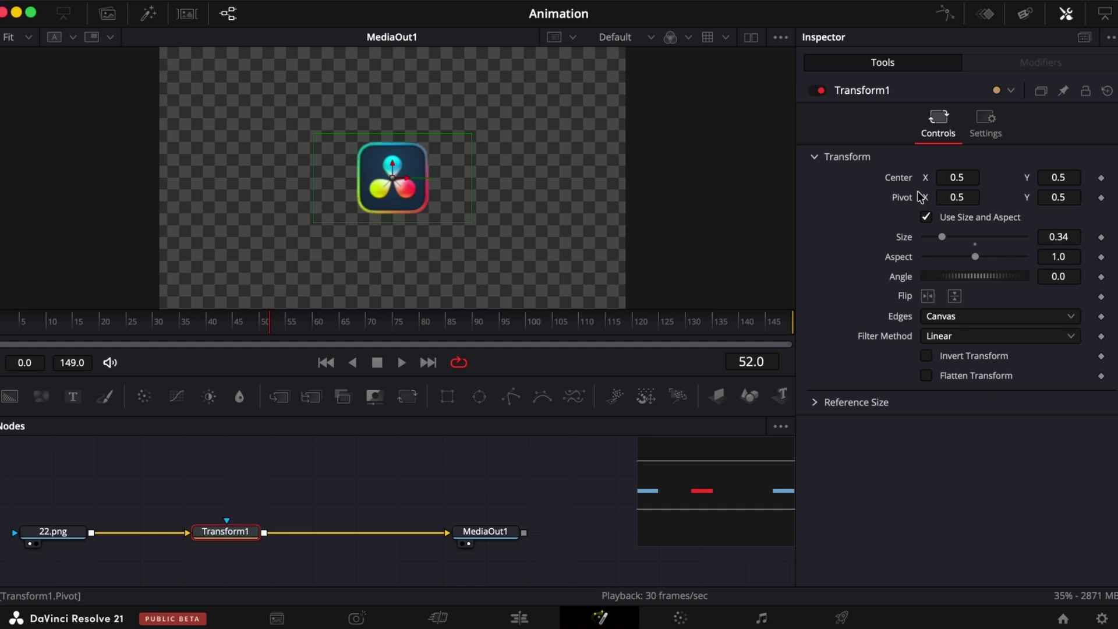
Try a Center X of 0.448, a Center Y of 0.564 and an Angle of 169.6 on Transform1, resetting each one.
click(519, 617)
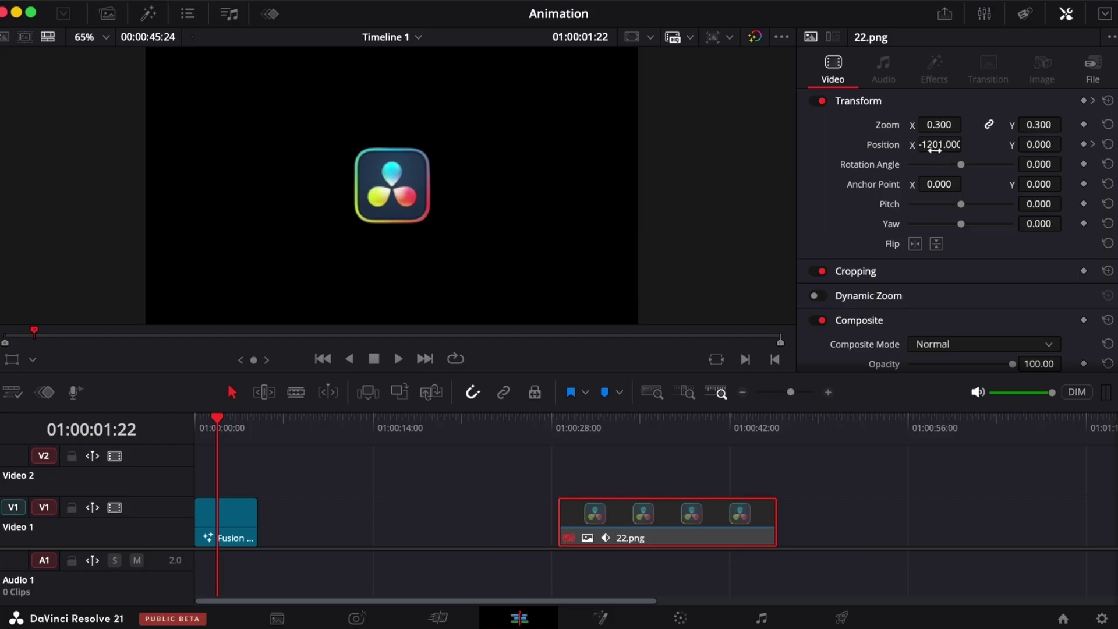
click(600, 617)
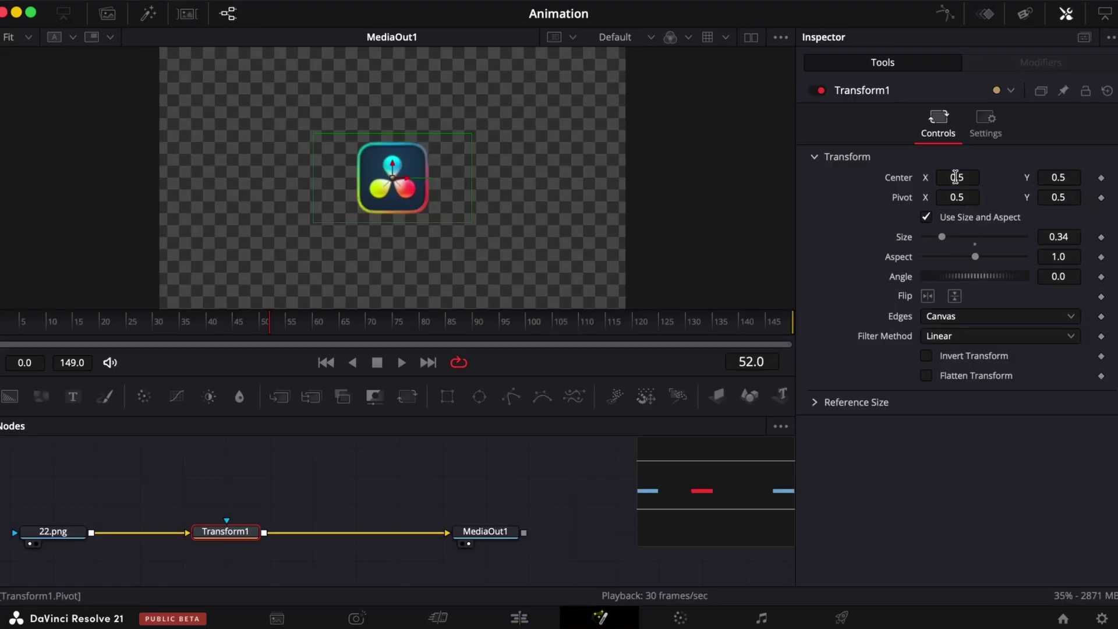
mouse_move(951, 178)
mouse_down()
mouse_move(987, 178)
mouse_move(516, 219)
mouse_move(684, 137)
mouse_move(407, 70)
mouse_move(335, 99)
mouse_move(346, 99)
mouse_up()
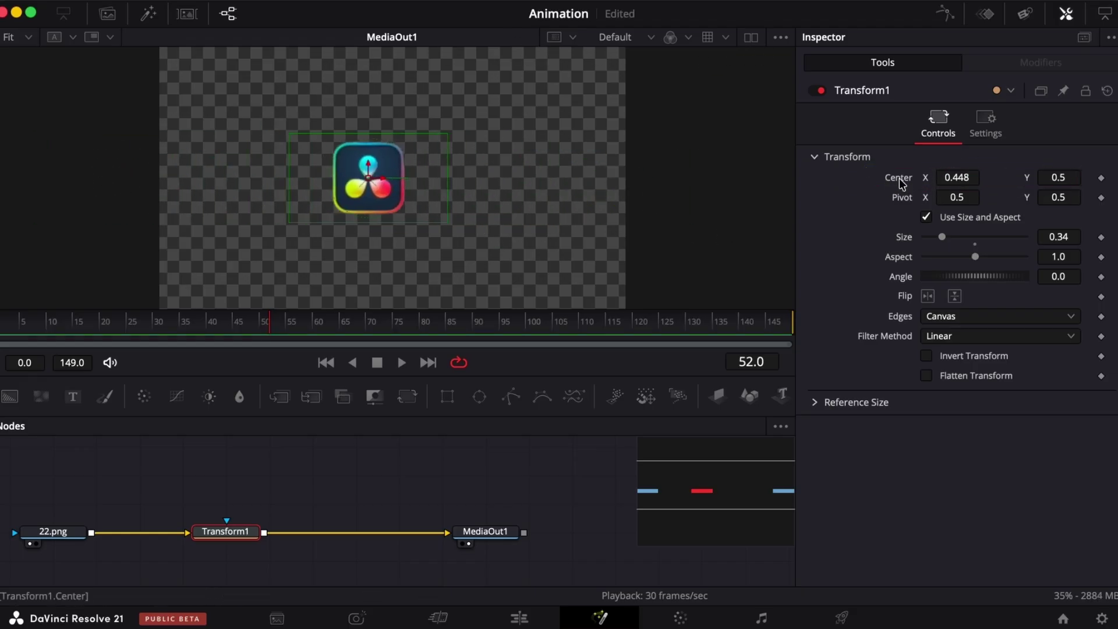
double_click(899, 178)
drag(1058, 177, 462, 25)
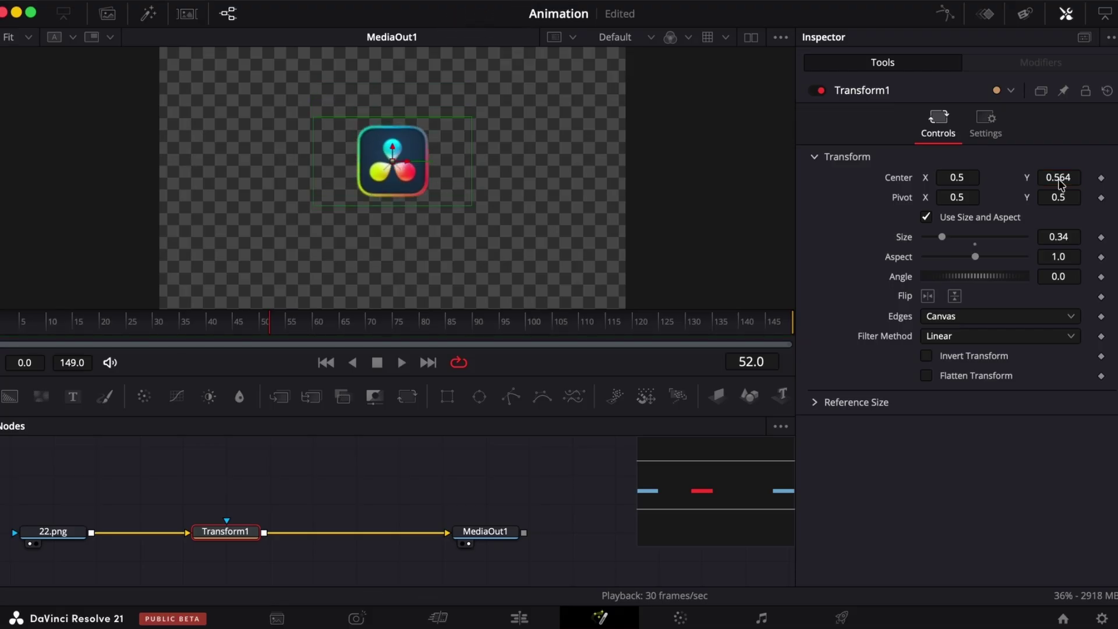
double_click(904, 180)
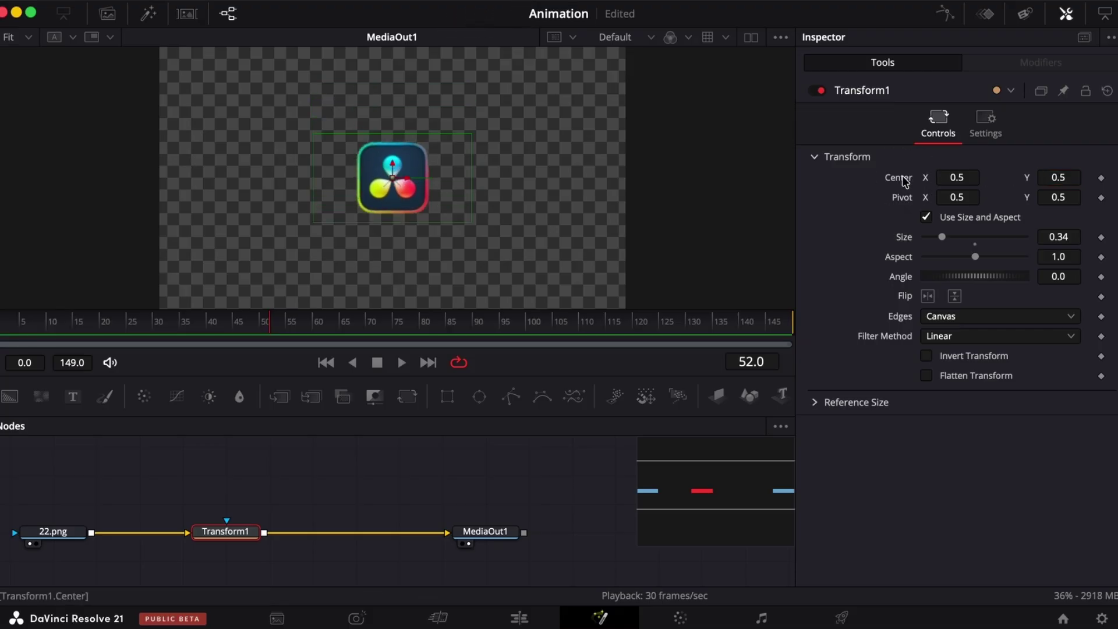
drag(953, 276, 1008, 278)
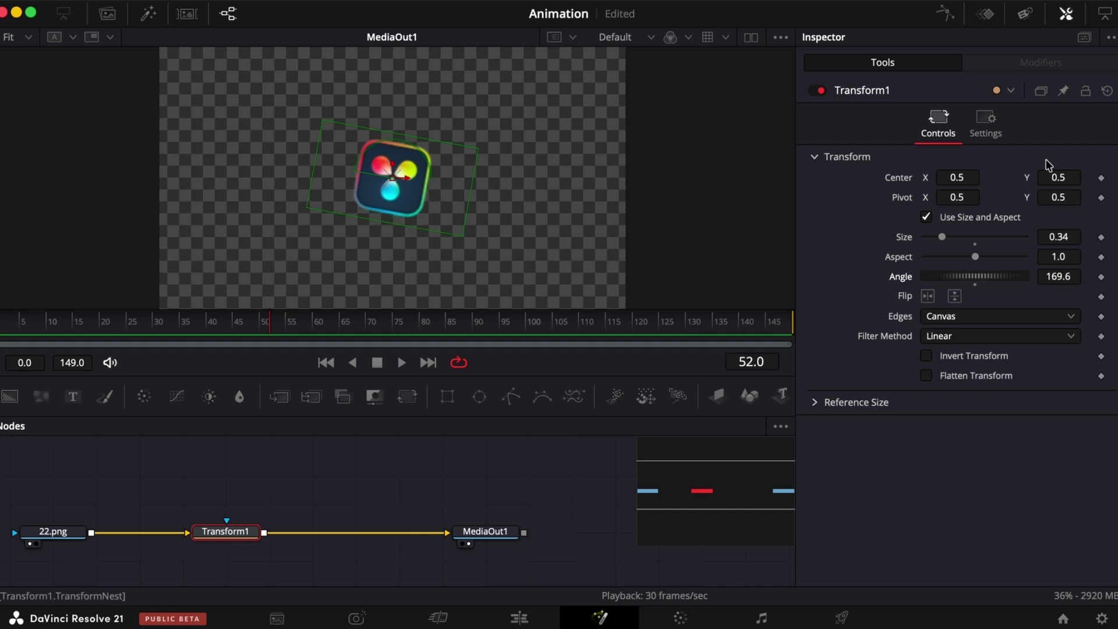
double_click(905, 283)
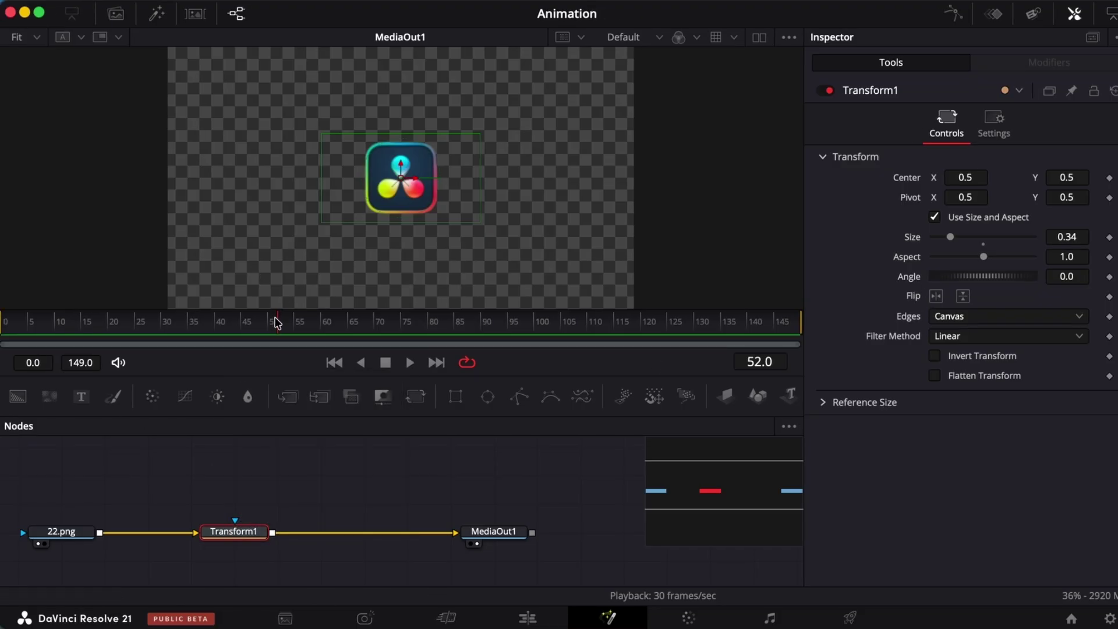
Keyframe Transform1's Center so that X goes from -0.103 at frame 0 to 0.5 at frame 30.
drag(276, 323, 2, 366)
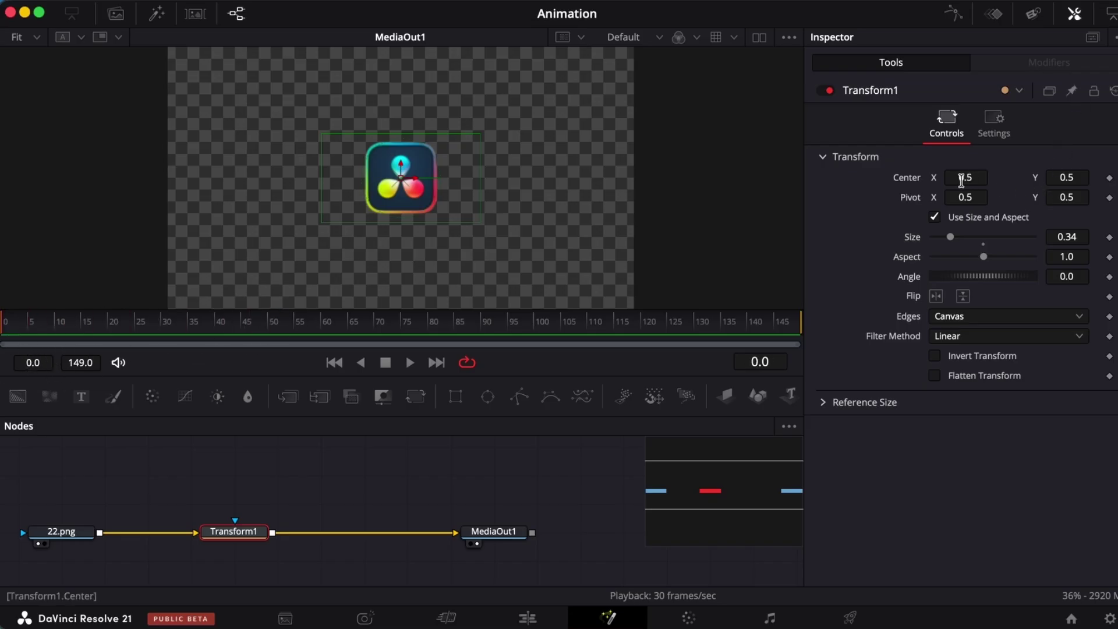
click(1109, 179)
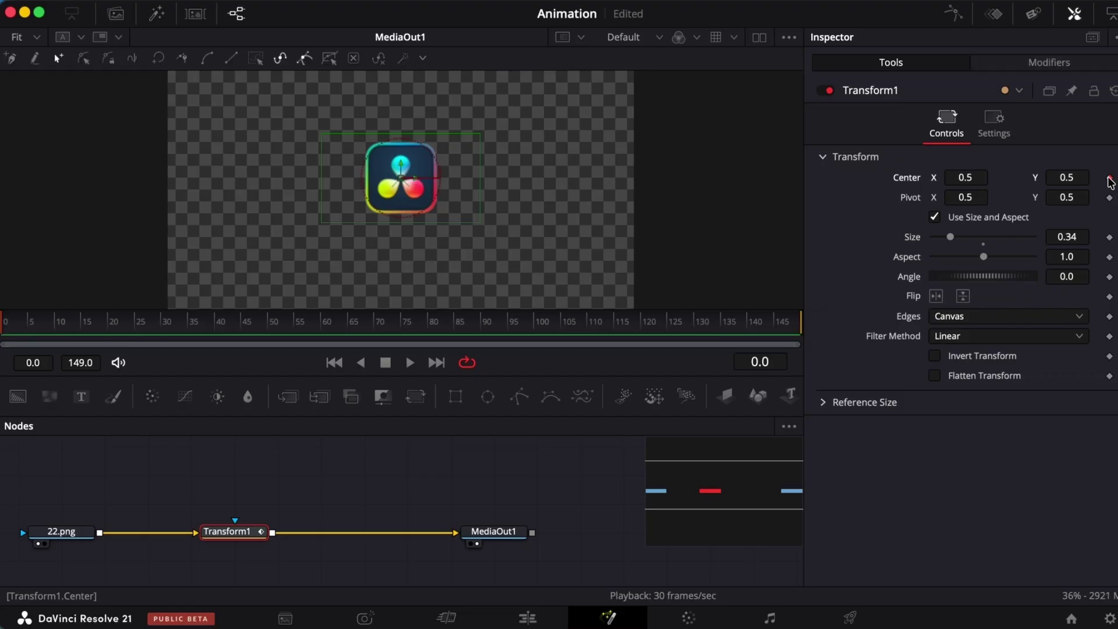
drag(973, 177, 487, 192)
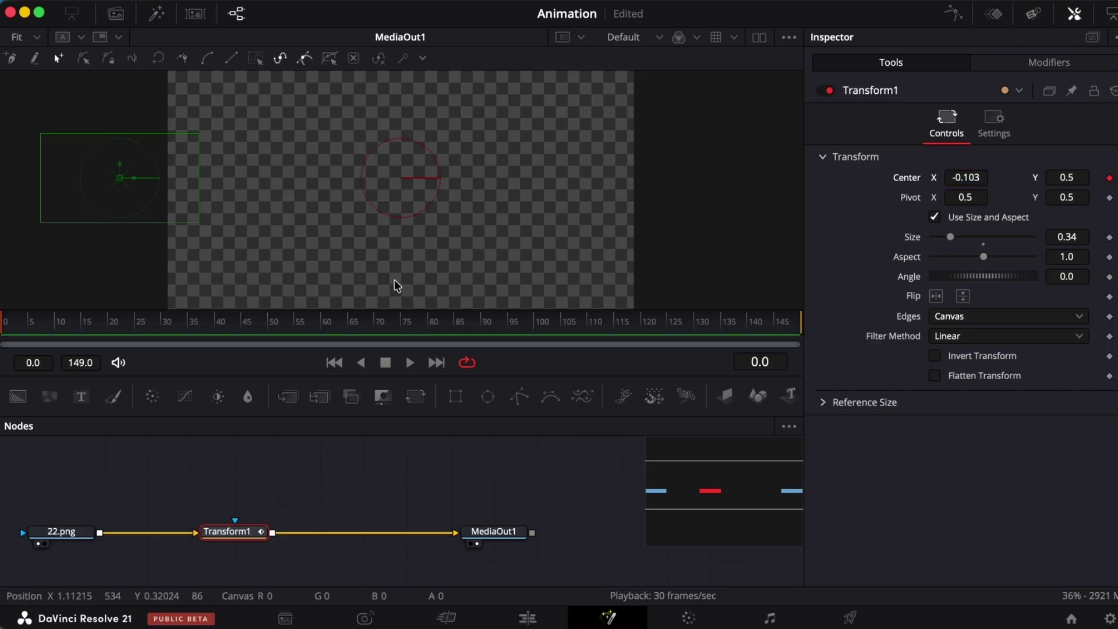
click(162, 325)
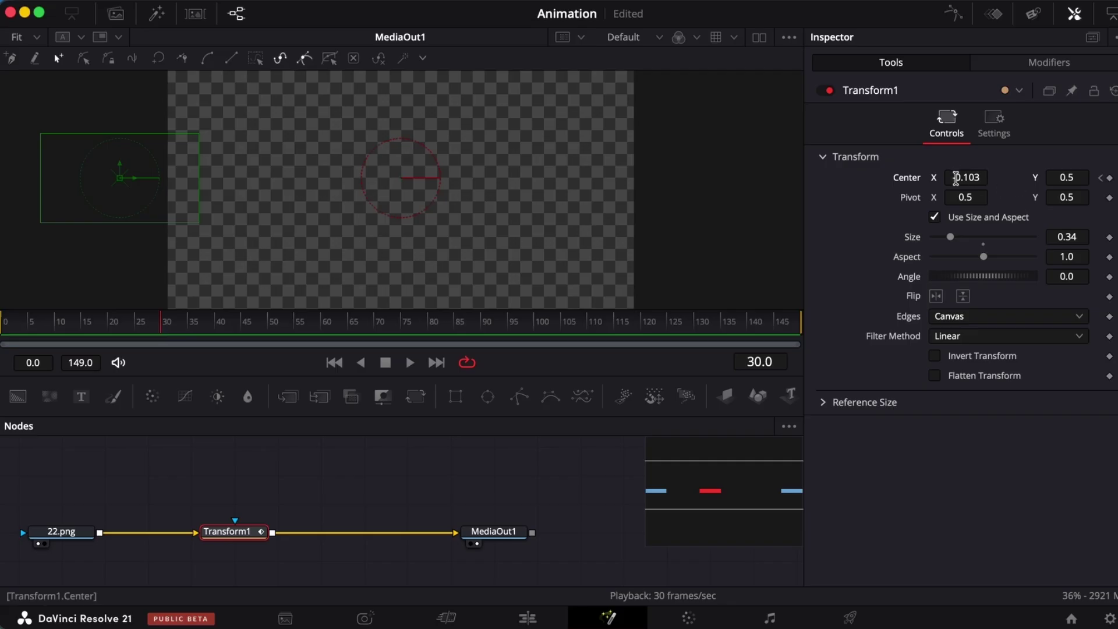
drag(956, 179, 875, 71)
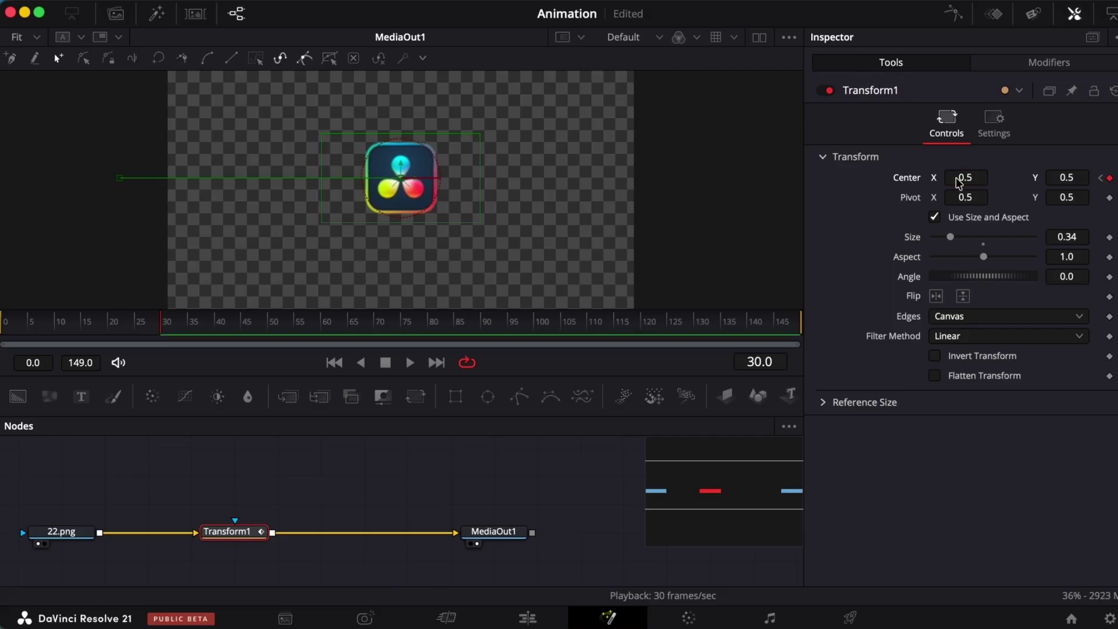
Play the logo's slide-in animation from frame 0, and replay it with no node selected.
click(3, 323)
key(space)
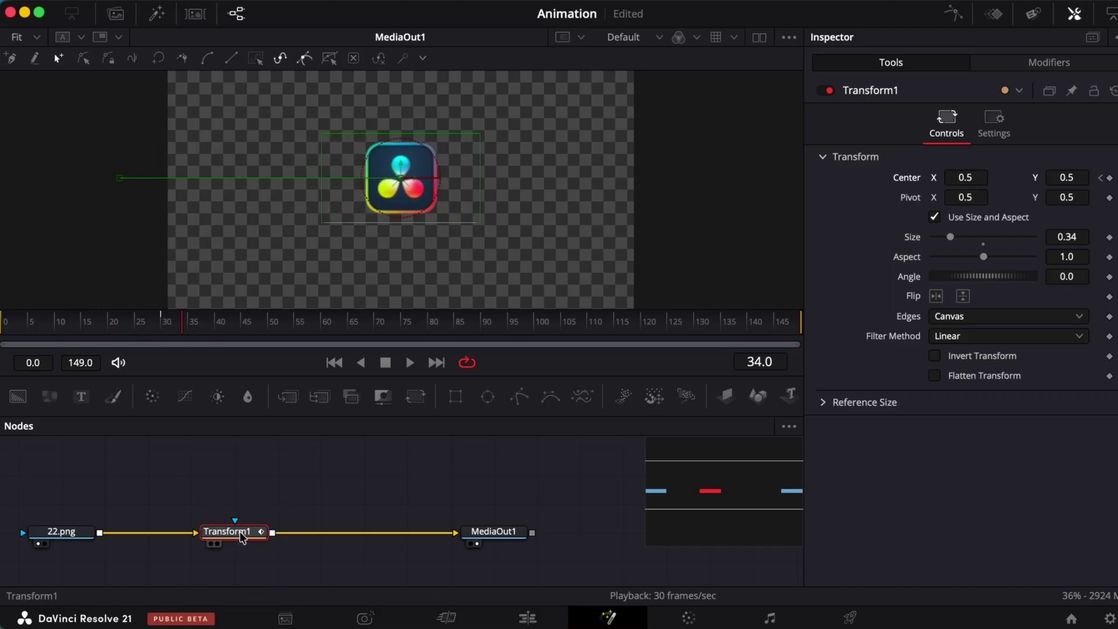
click(289, 492)
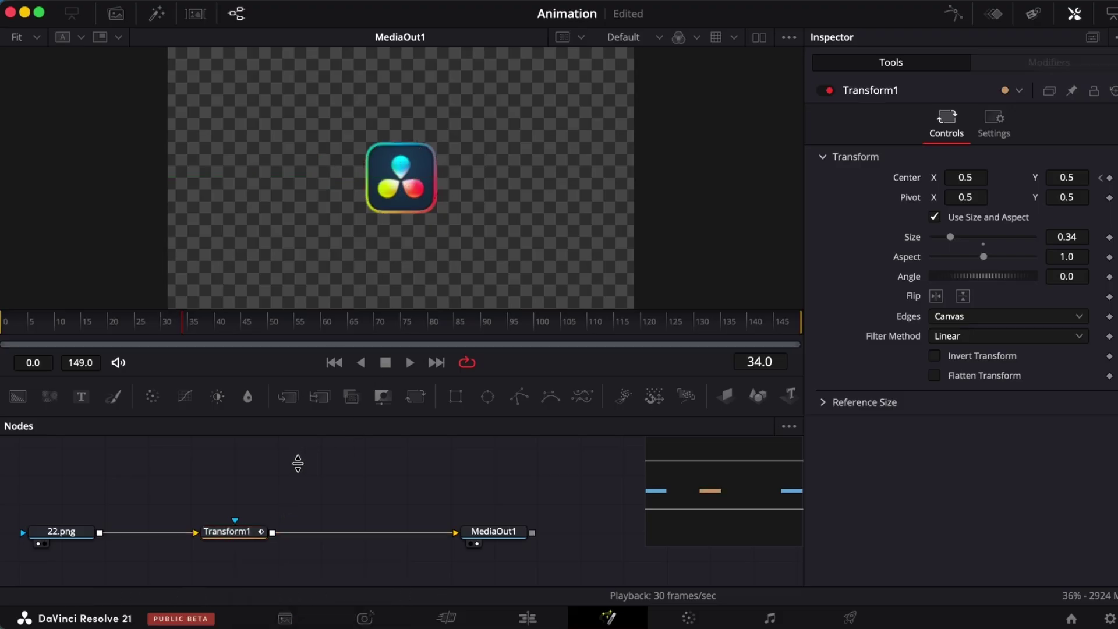
drag(183, 326, 2, 365)
key(space)
key(space)
Jump back and forth between the Center keyframes at frames 0 and 30, ending on frame 30.
click(1102, 179)
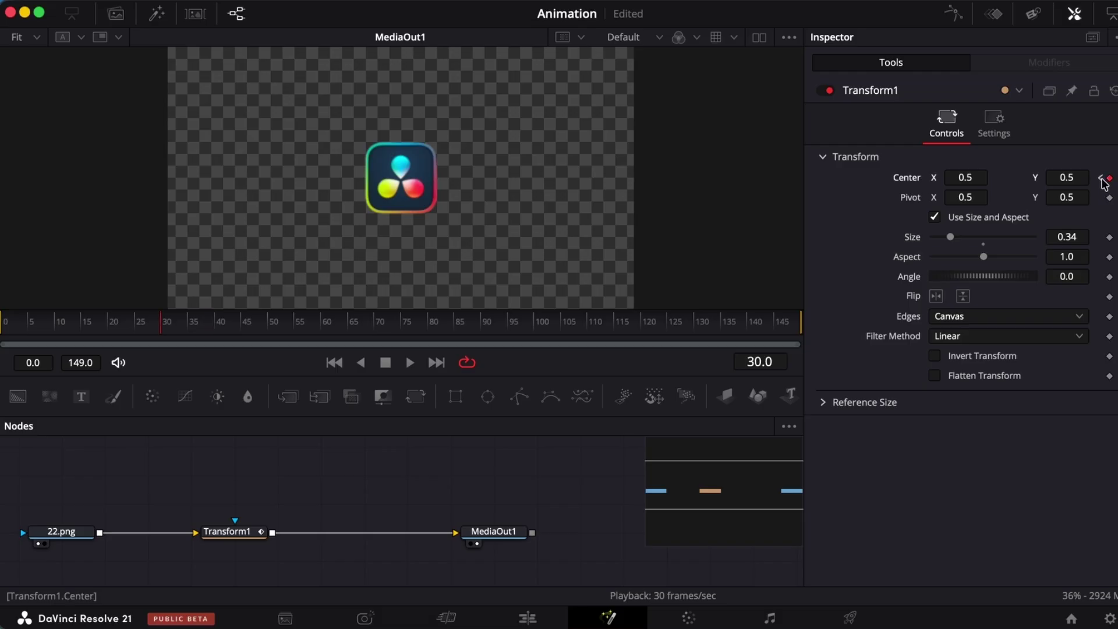
click(1102, 179)
click(1116, 178)
click(1100, 178)
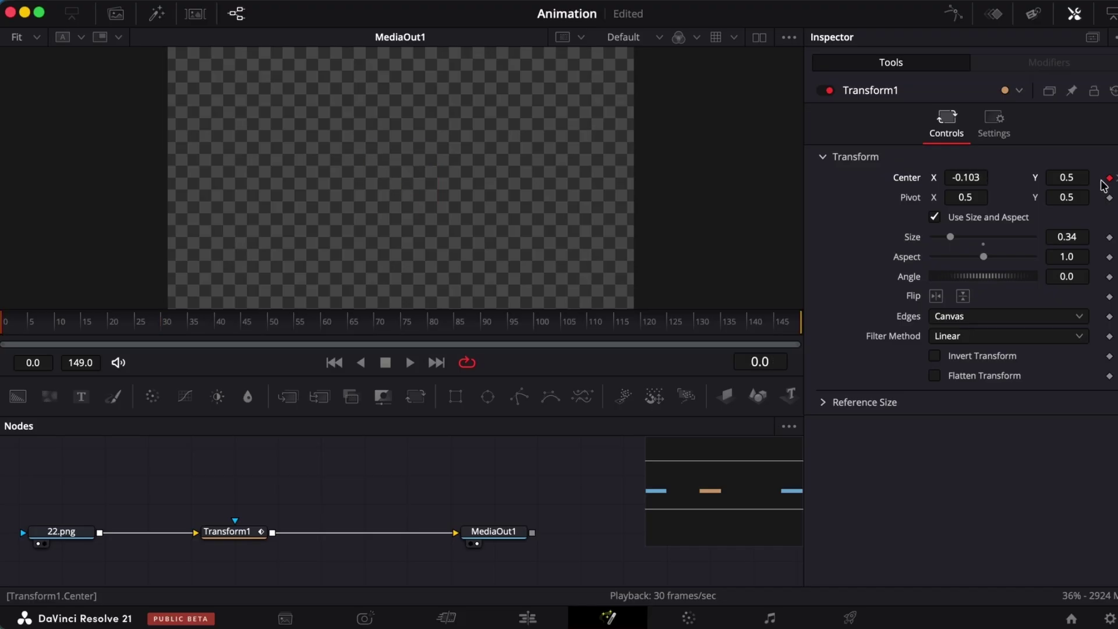
click(1116, 178)
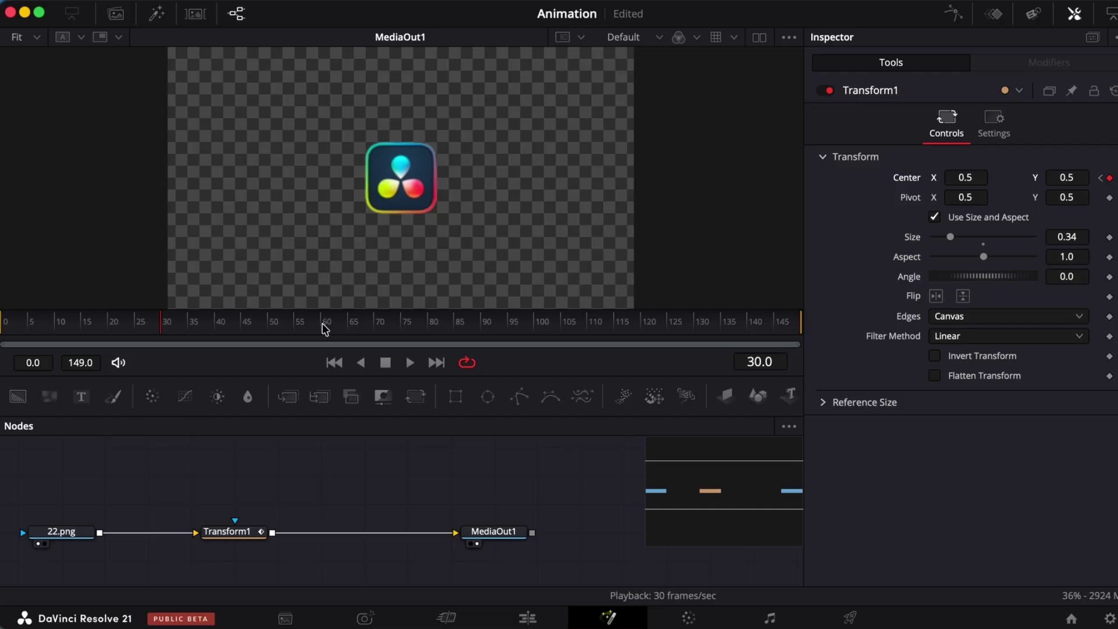
Keyframe Transform1's Center at frame 90 with X at 0.5, and at frame 120 with X at 1.236.
click(481, 326)
key(space)
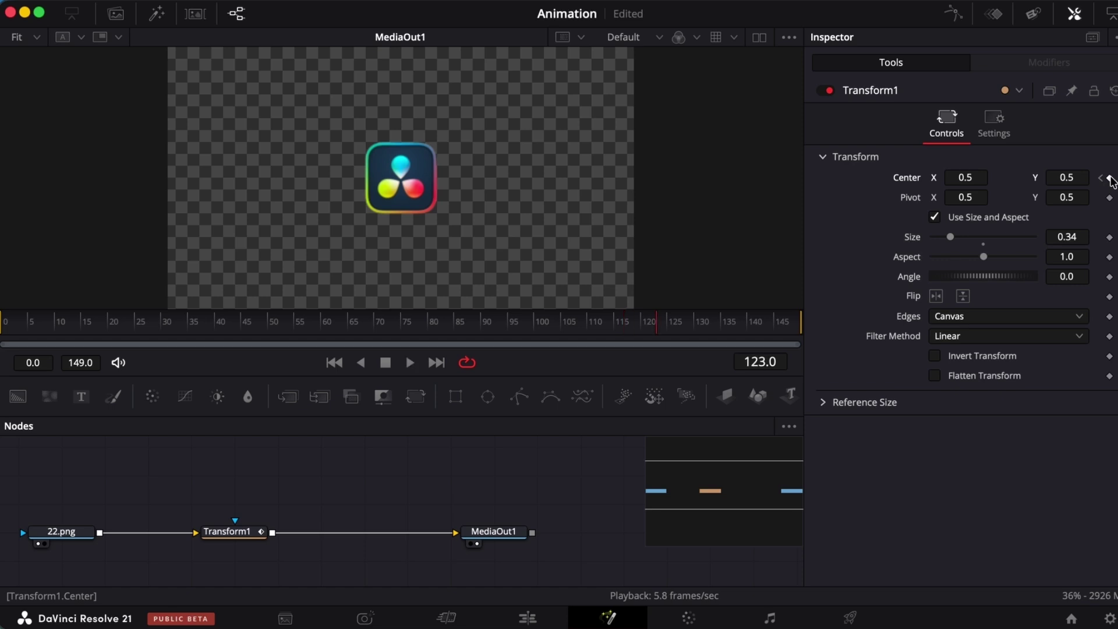
click(643, 327)
drag(959, 177, 955, 117)
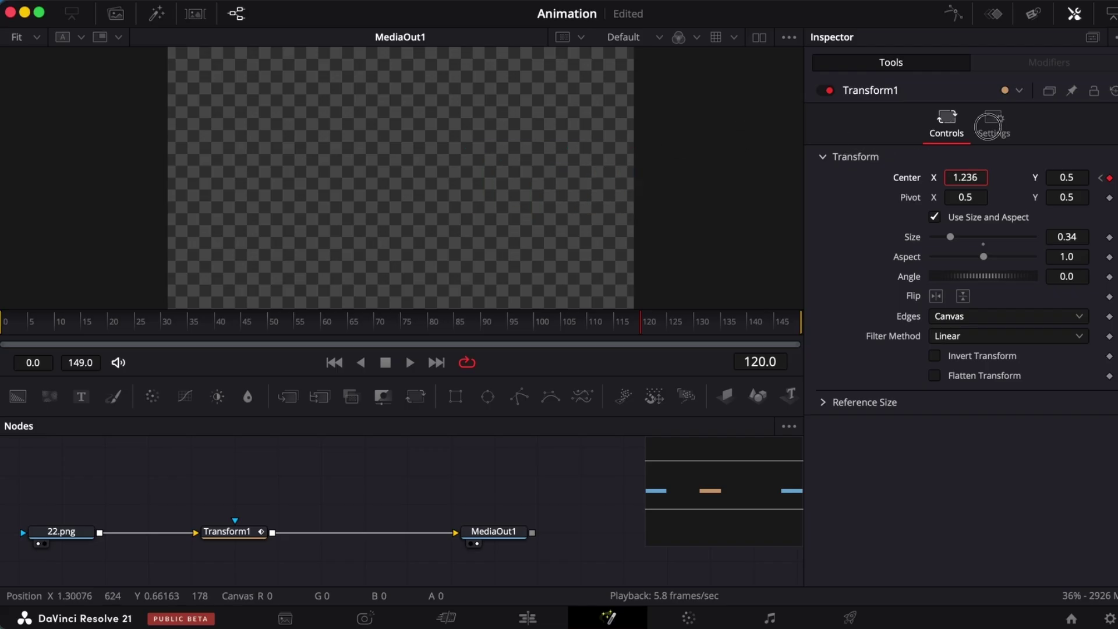
Play the logo's slide-in and slide-out animation twice in the Fusion viewer, stopping at frame 130.
key(space)
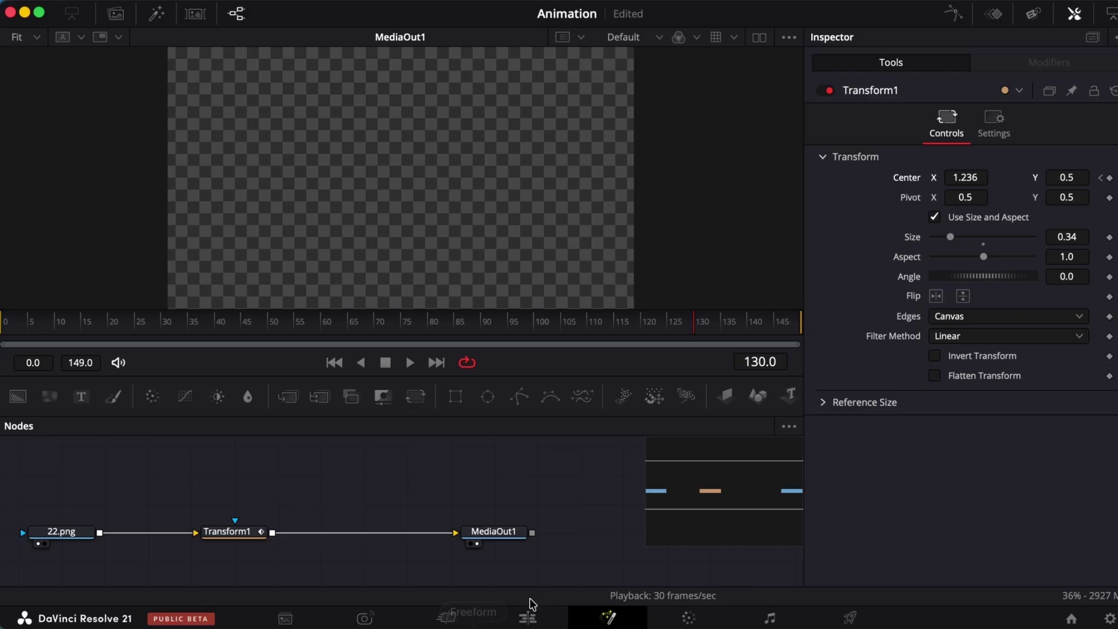
key(space)
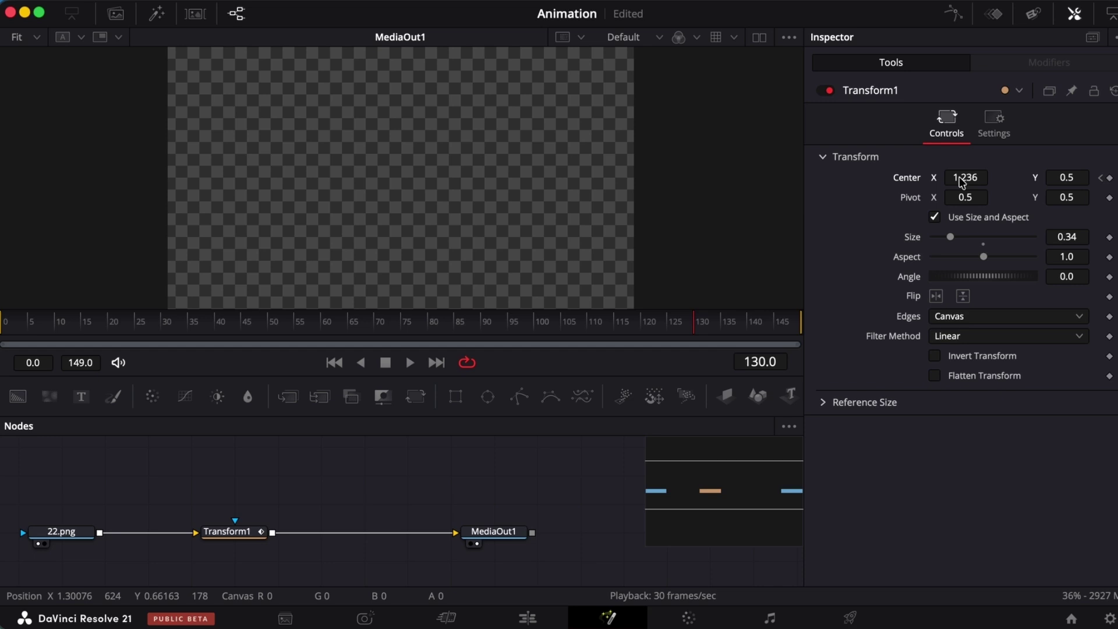
key(space)
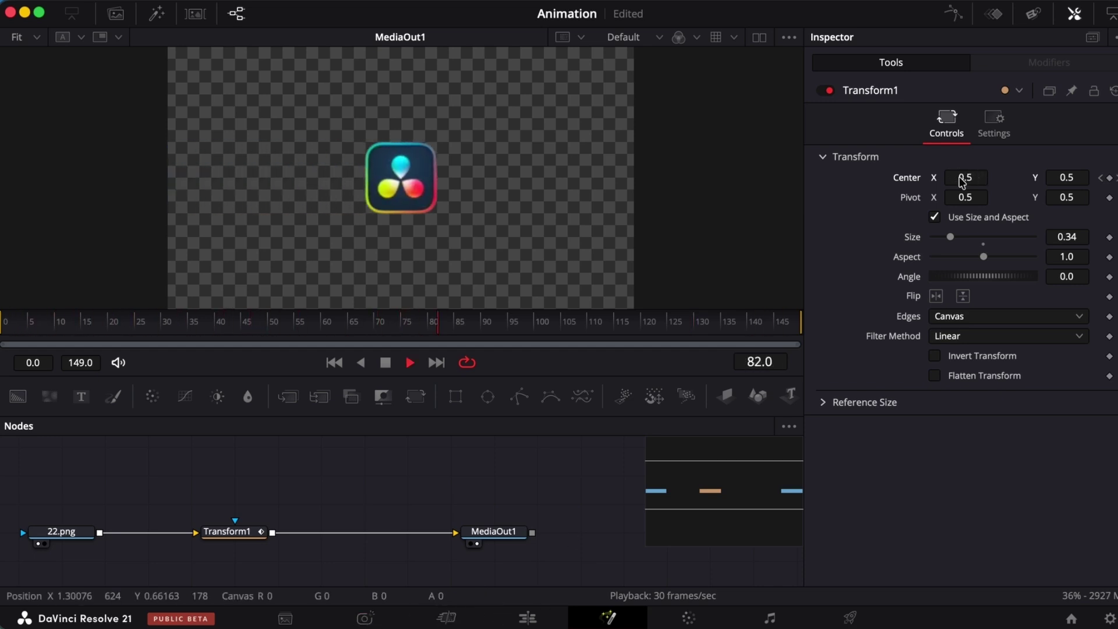
key(space)
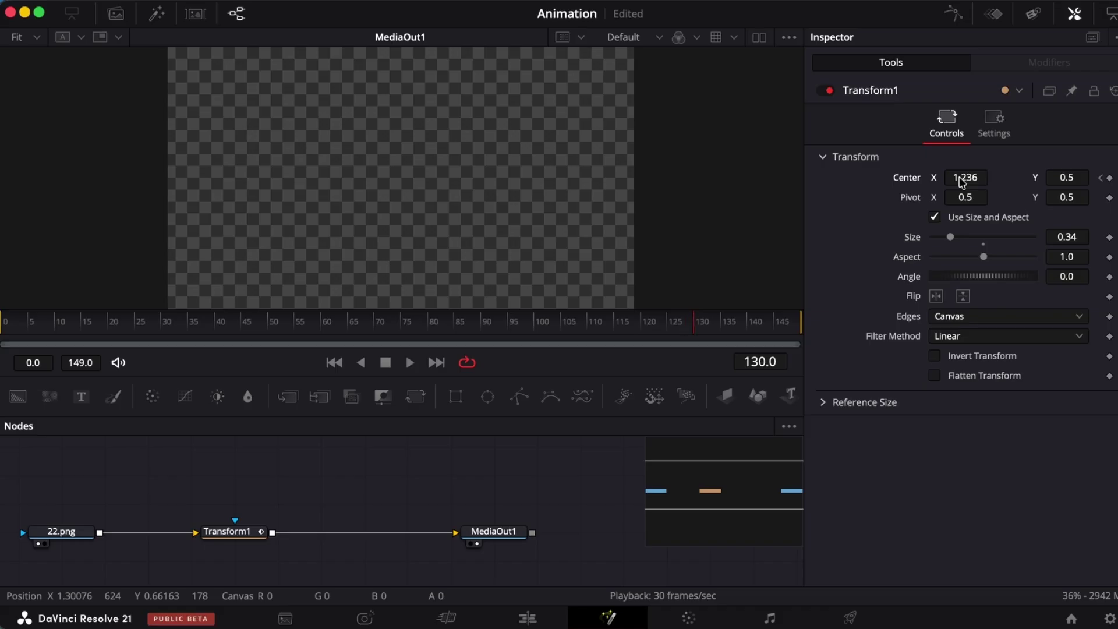
Switch to the Edit page and play the Fusion Composition clip from the start of the timeline.
click(526, 617)
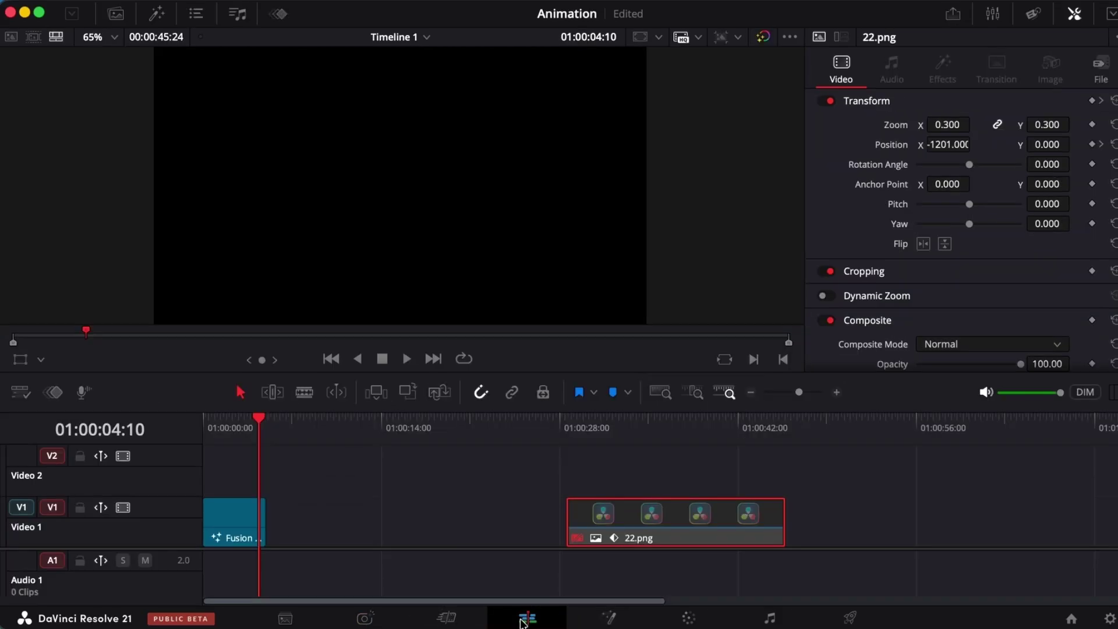
click(204, 419)
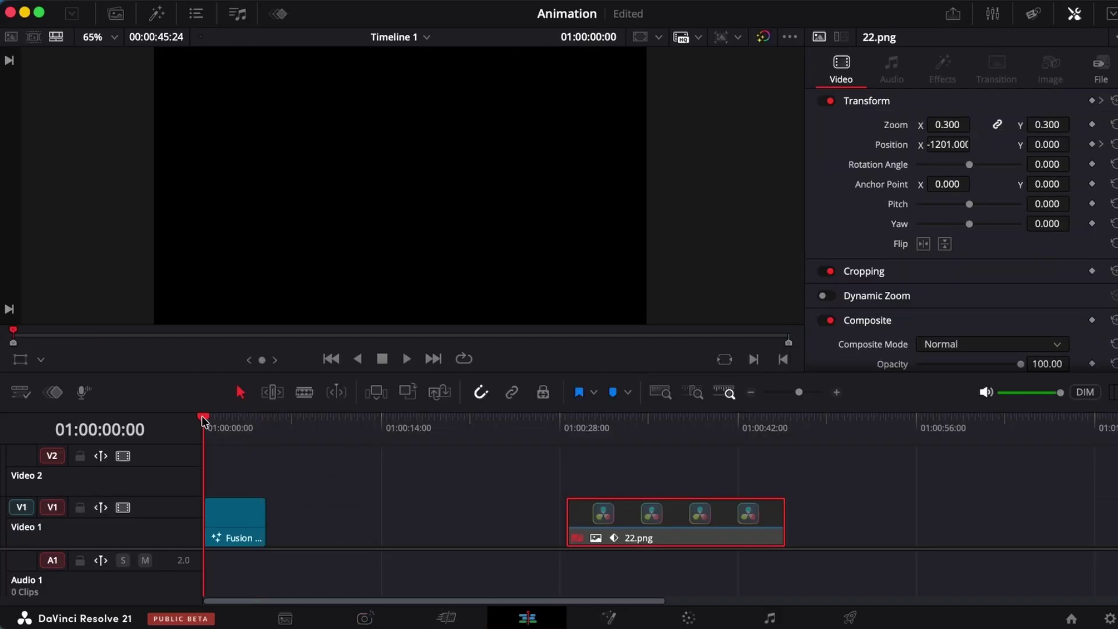
key(space)
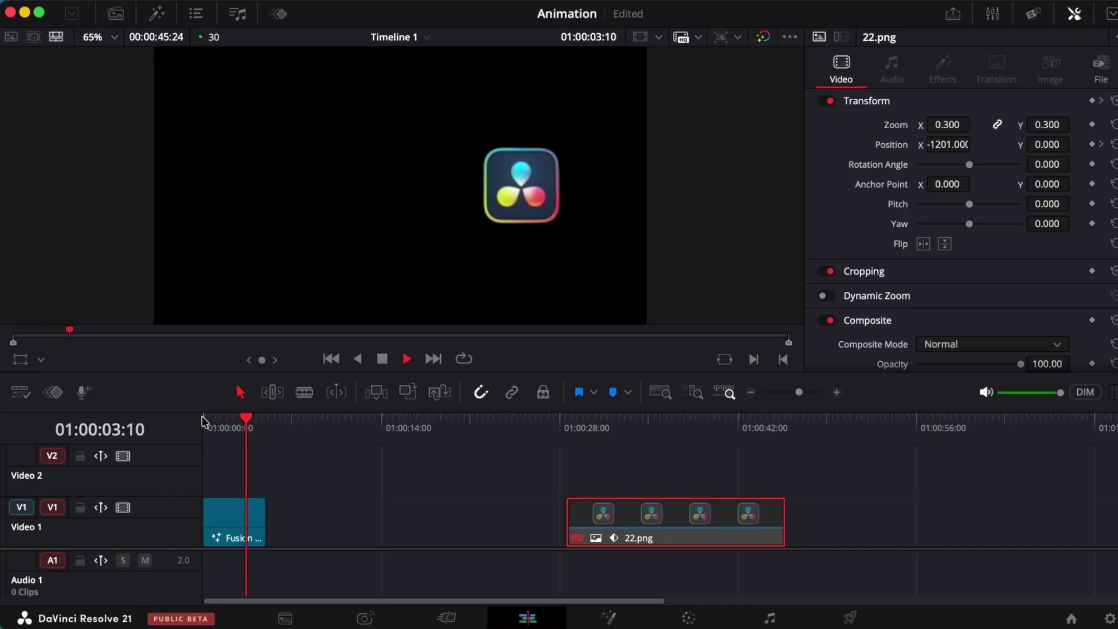
key(space)
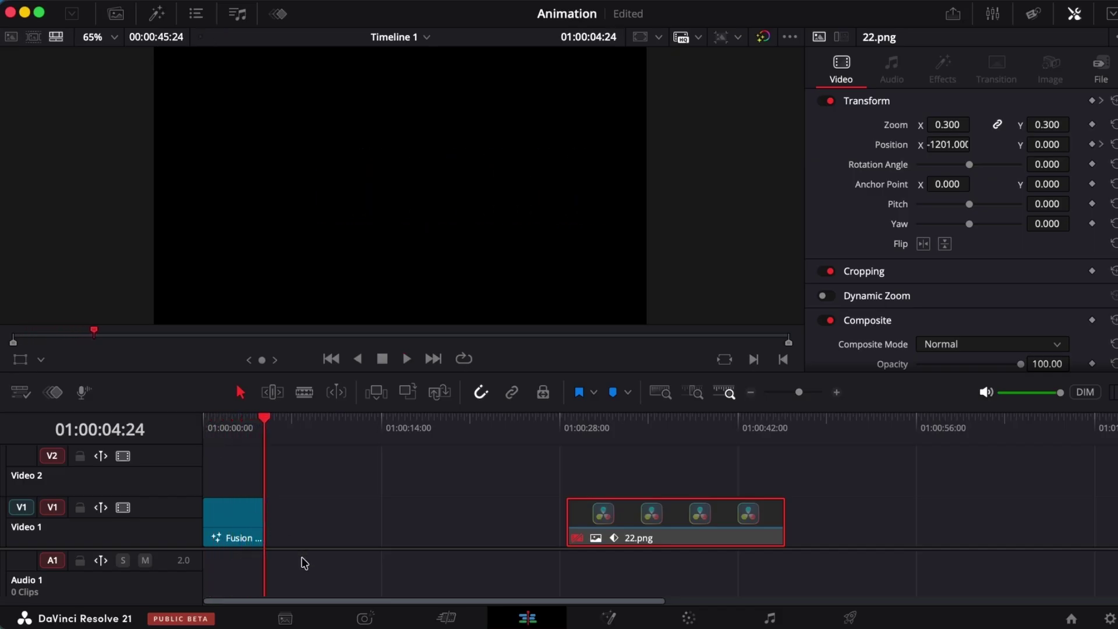
Try lengthening the Fusion Composition clip to about 17 seconds, play it from the timeline start, and trim it back to its original length.
click(256, 527)
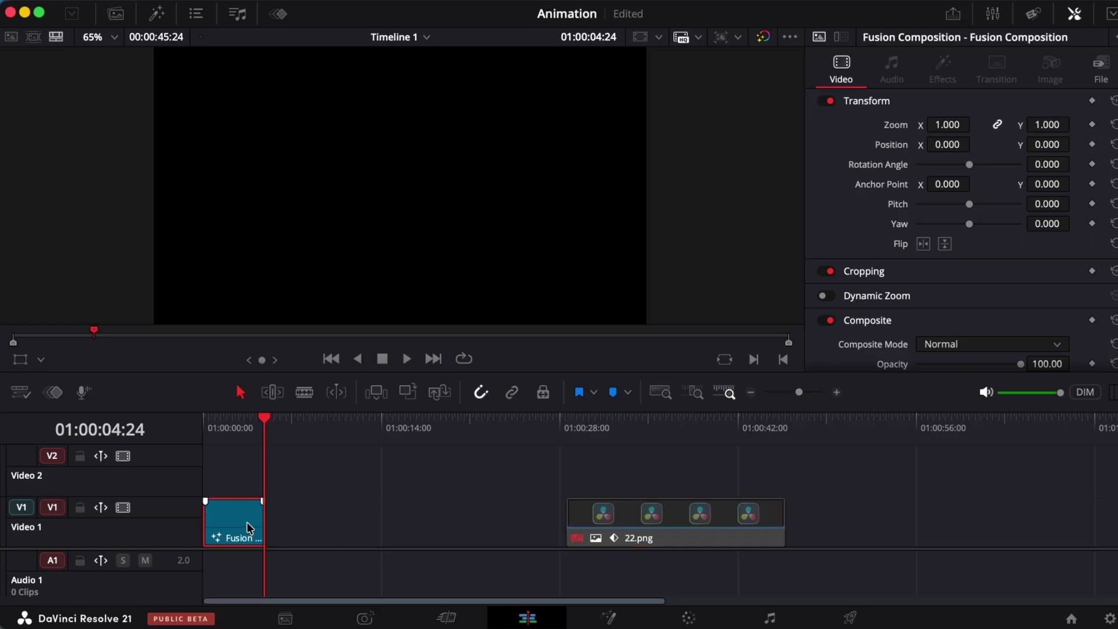
key(space)
drag(257, 523, 427, 523)
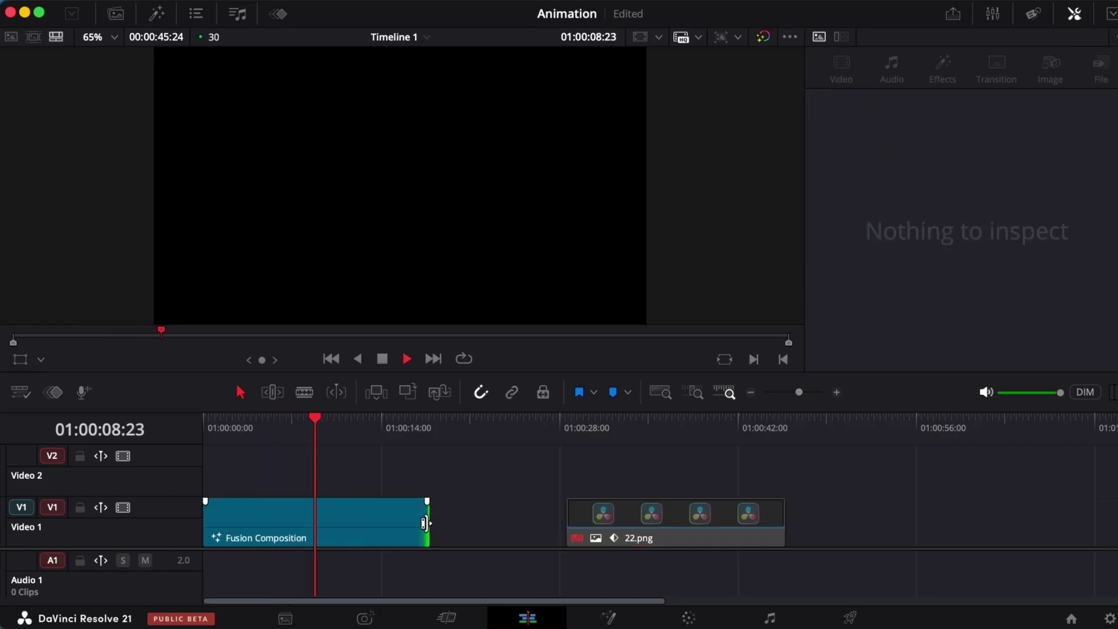
click(208, 420)
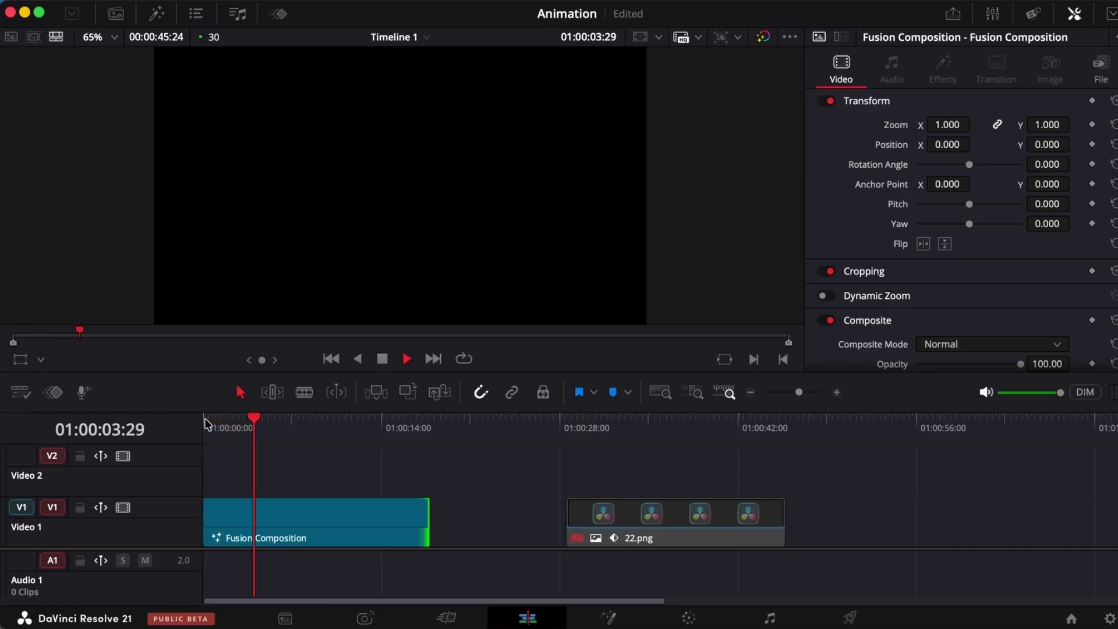
key(space)
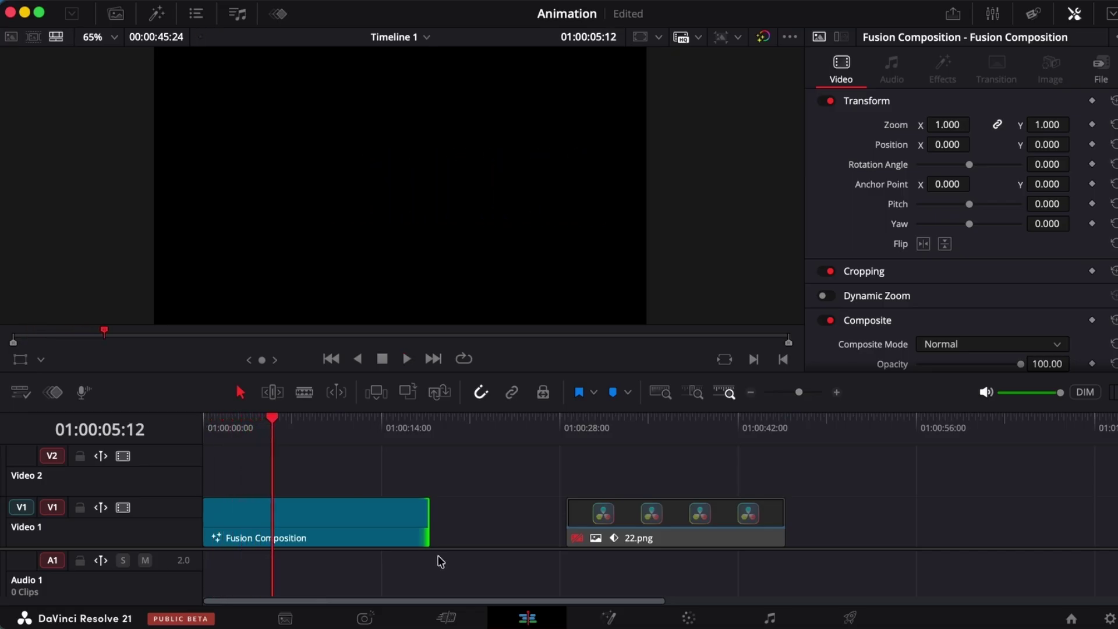
click(376, 529)
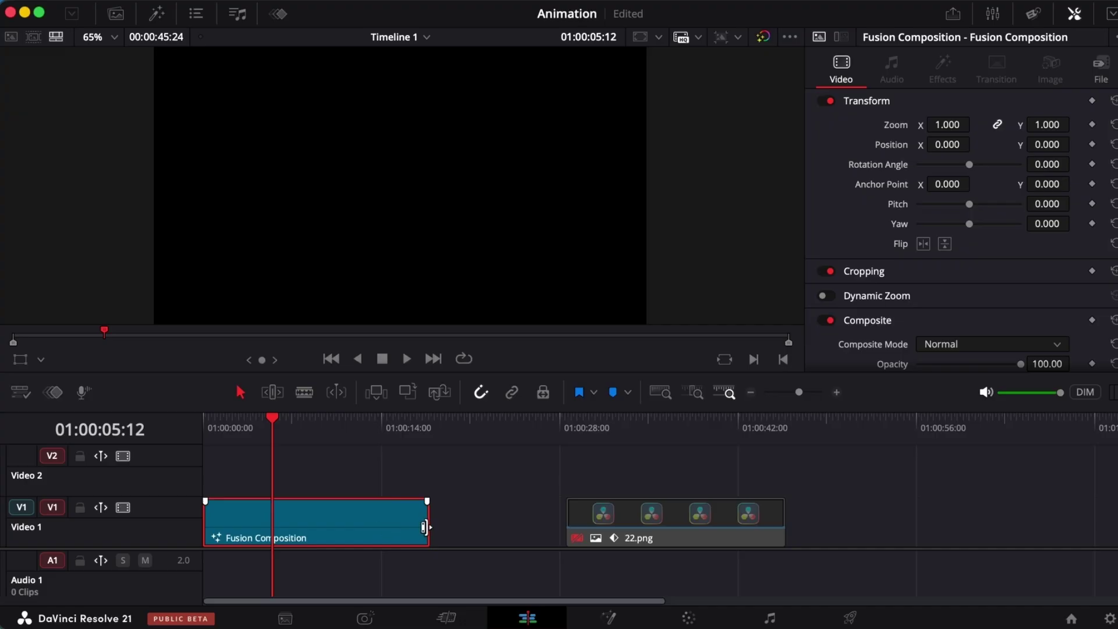
drag(424, 527, 265, 528)
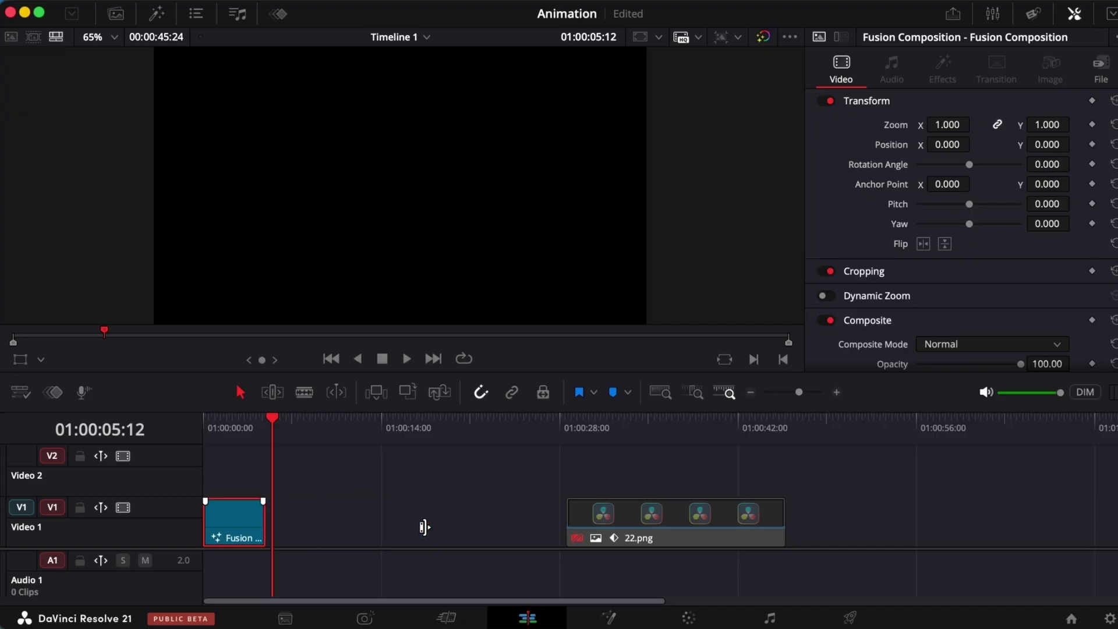
Replay the trimmed Fusion Composition clip from the timeline start and review the centred logo around 01:00:02:07.
click(203, 420)
key(space)
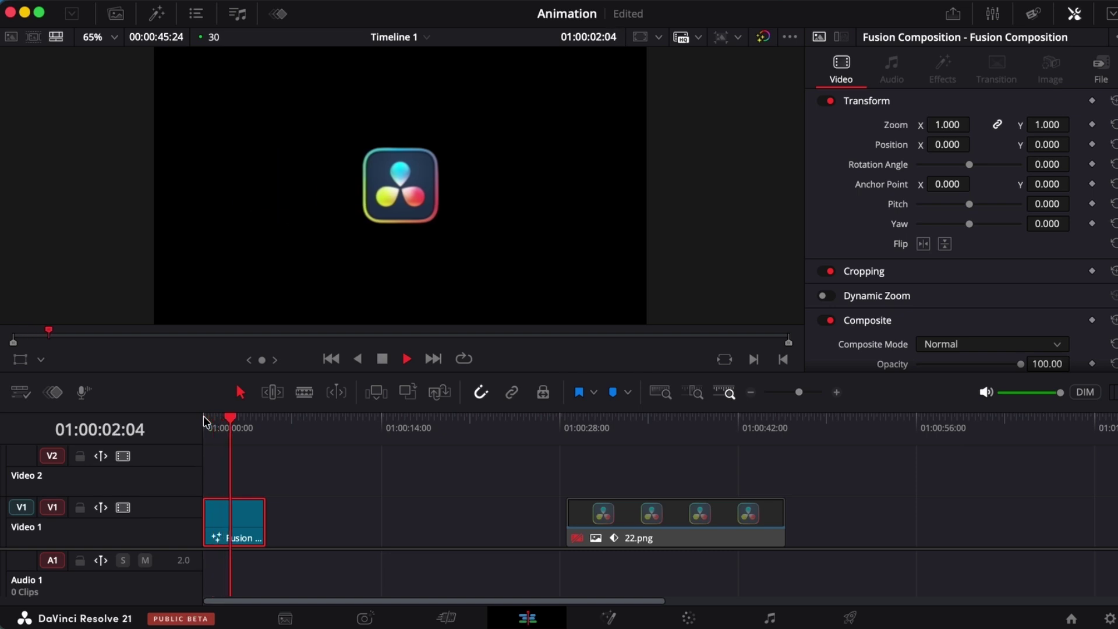
key(space)
key(space)
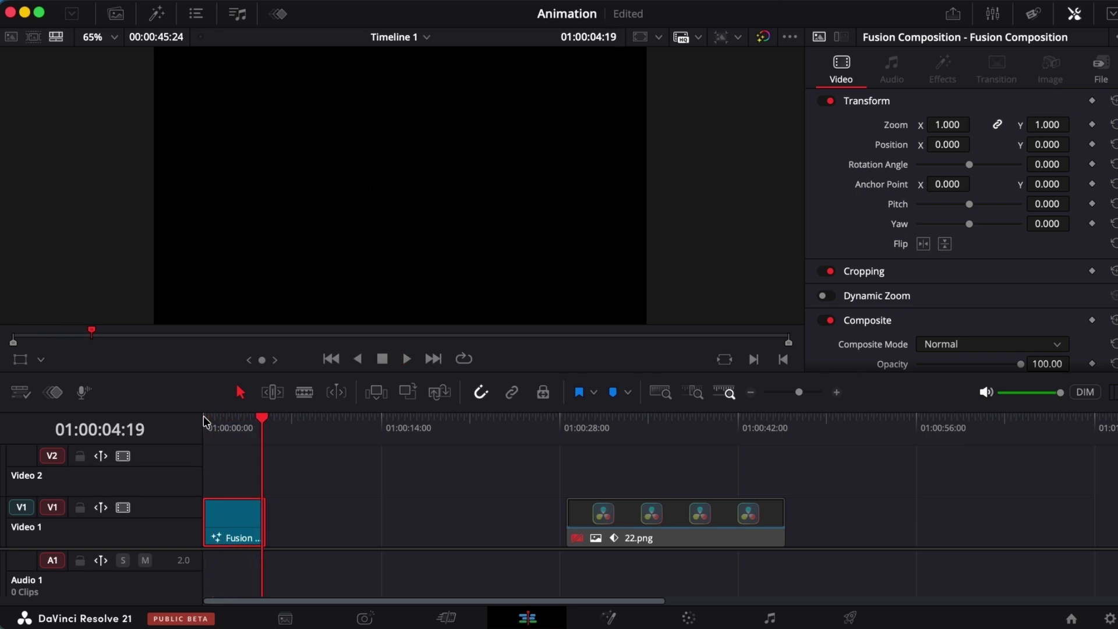
key(super+s)
click(221, 421)
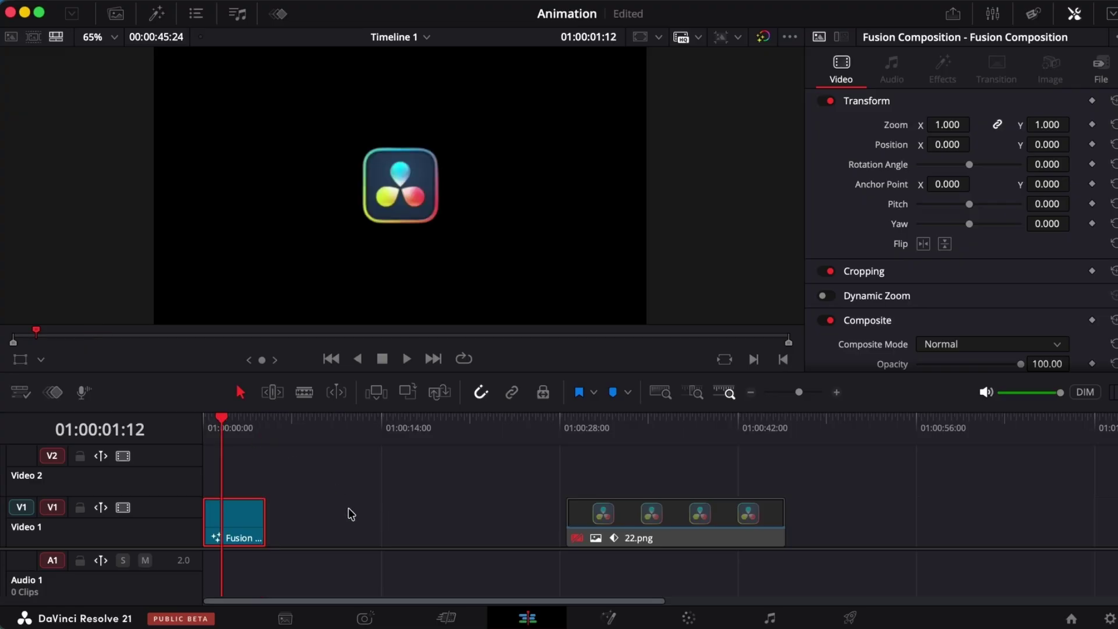
mouse_move(224, 425)
mouse_down()
mouse_move(251, 429)
mouse_move(232, 429)
mouse_up()
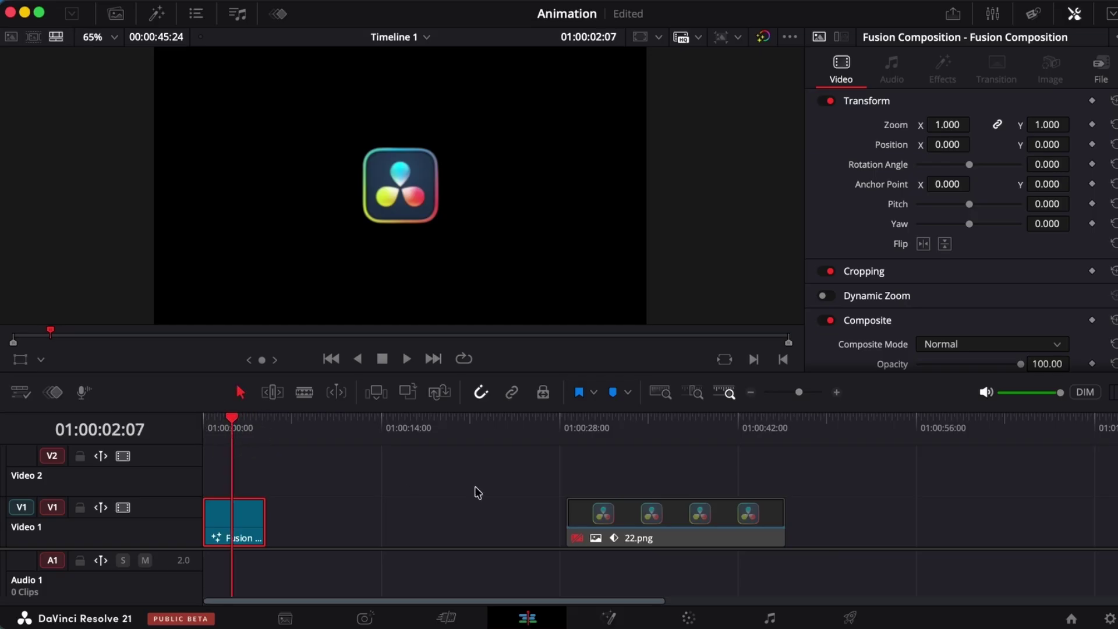
On the Fusion page, move Transform1 close to 22.png and add a Keyframe Stretcher node between Transform1 and MediaOut1.
click(608, 617)
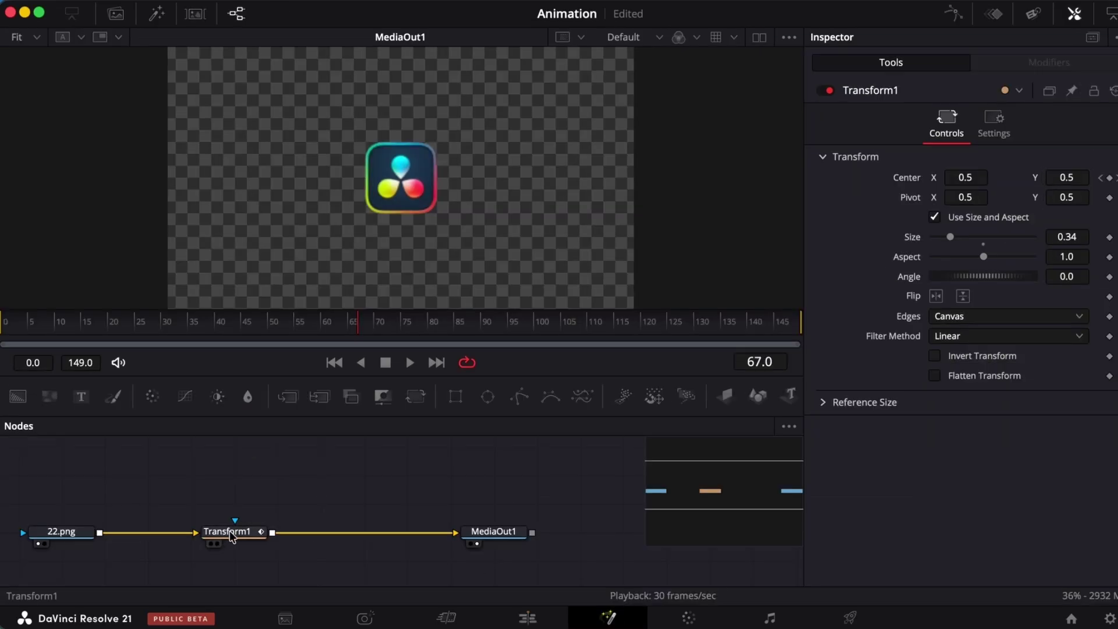
click(230, 533)
drag(232, 536, 140, 532)
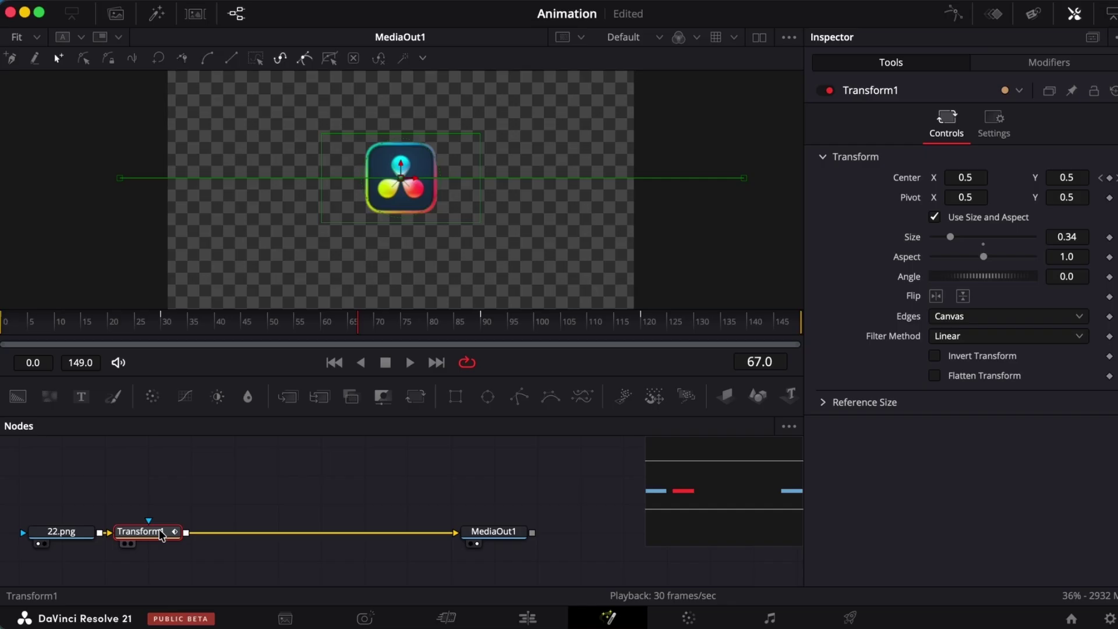
key(shift+space)
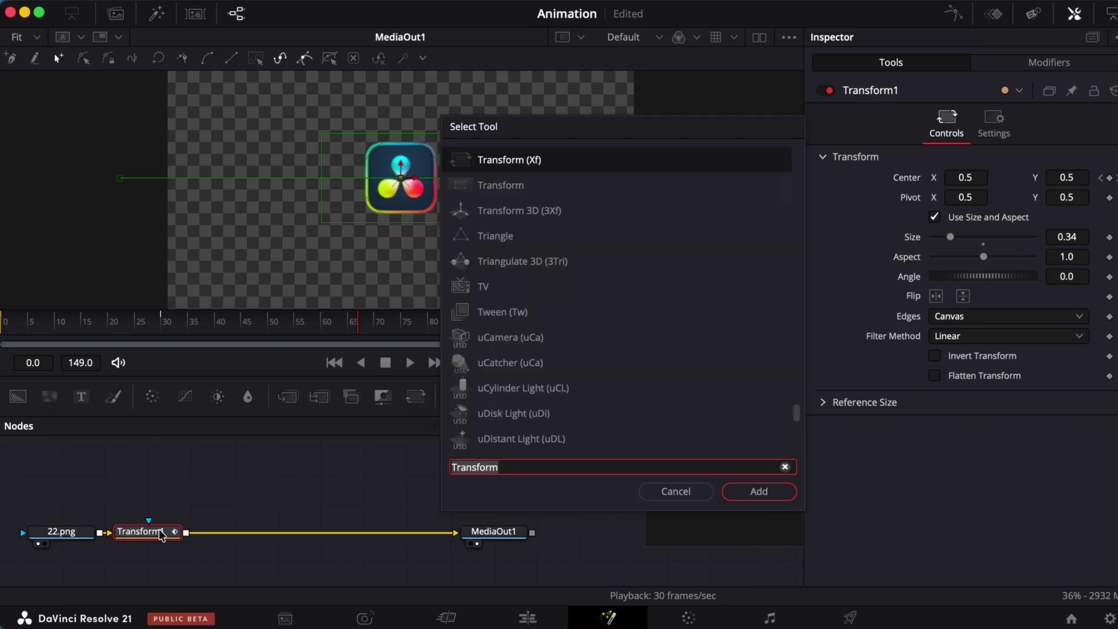
text(keyfra)
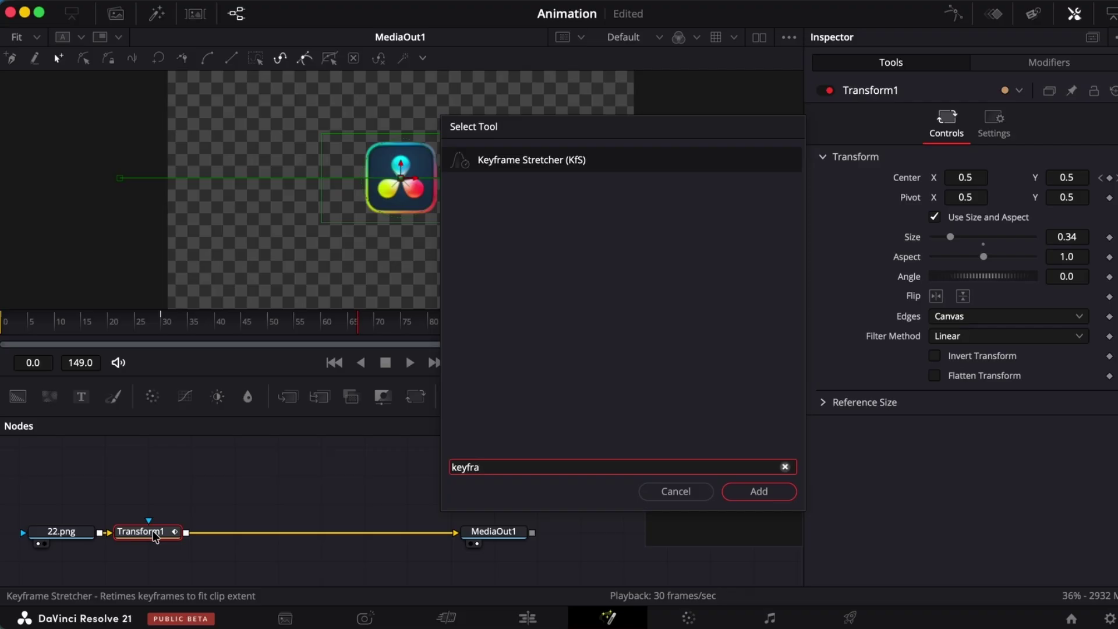
click(767, 492)
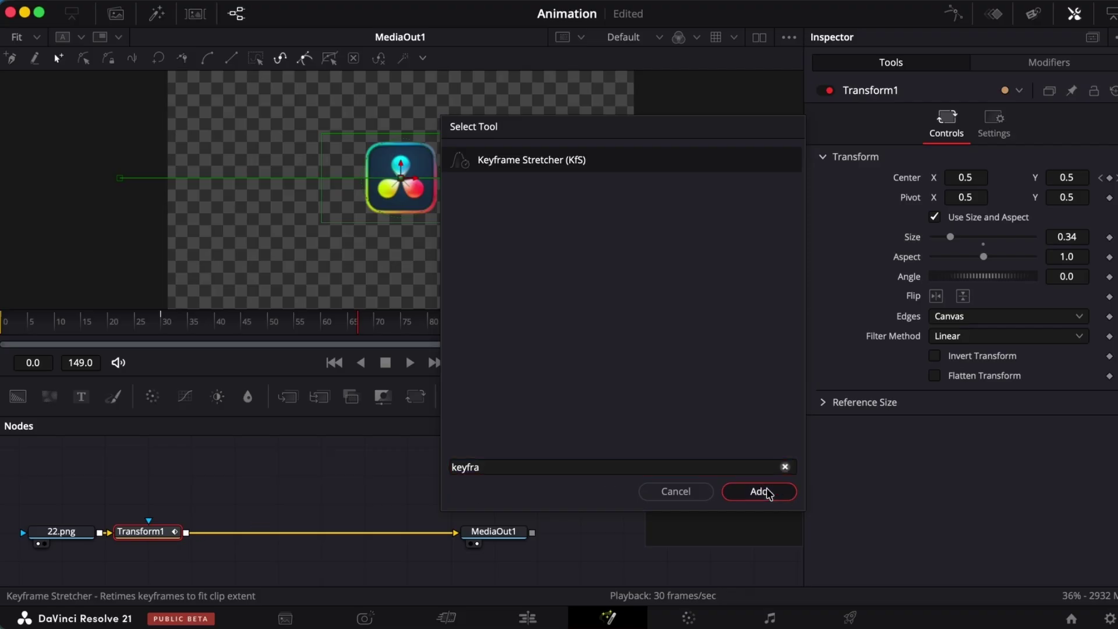
drag(216, 530, 266, 526)
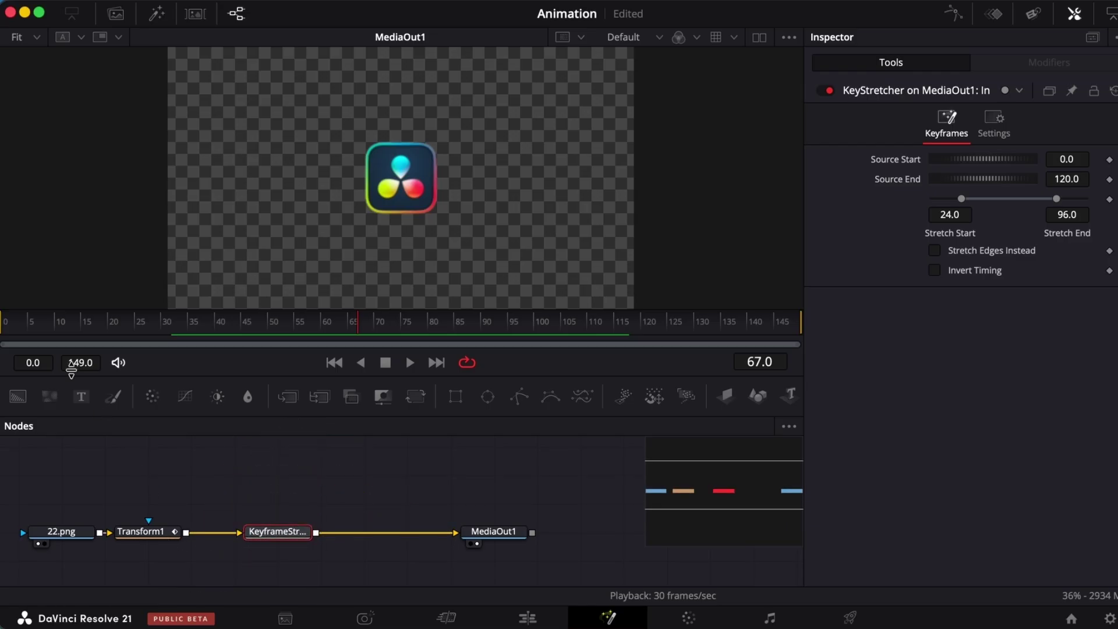
Play the composition from frame 0 with the Keyframe Stretcher node in place.
drag(16, 326, 1, 324)
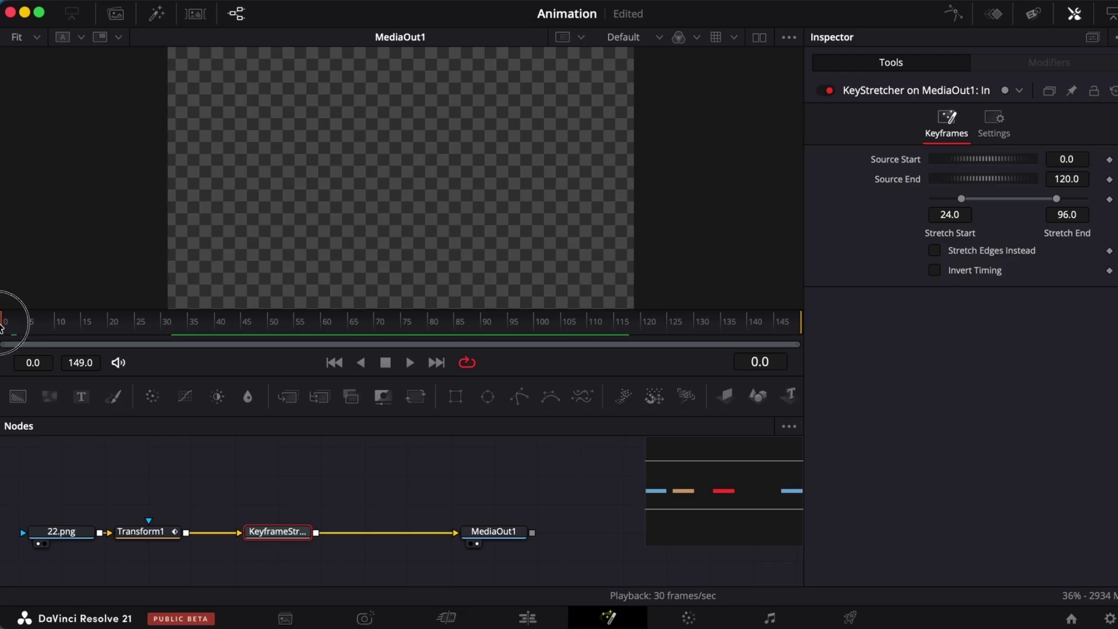
key(space)
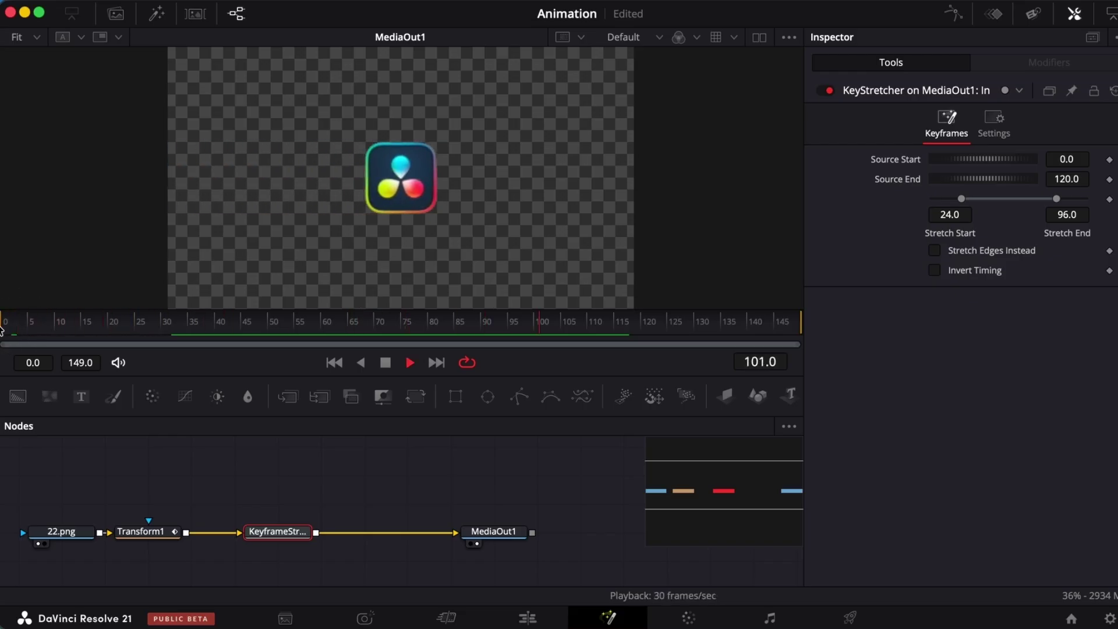
key(space)
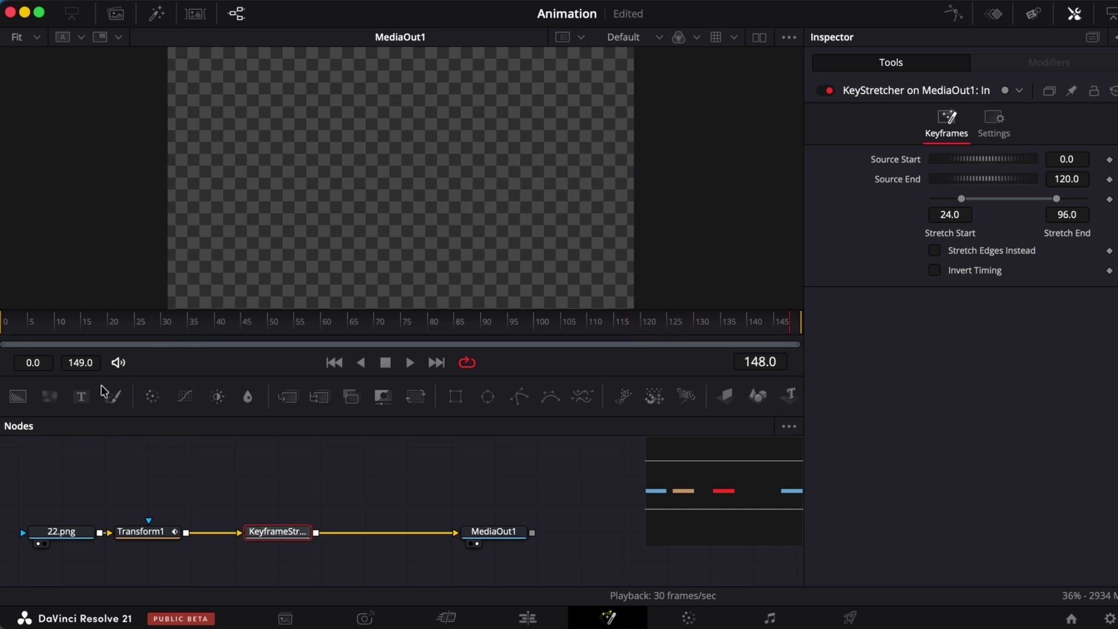
Return to frame 0 and set the Keyframe Stretcher's Source Start to 0.
click(10, 326)
click(1075, 159)
key(BackSpace)
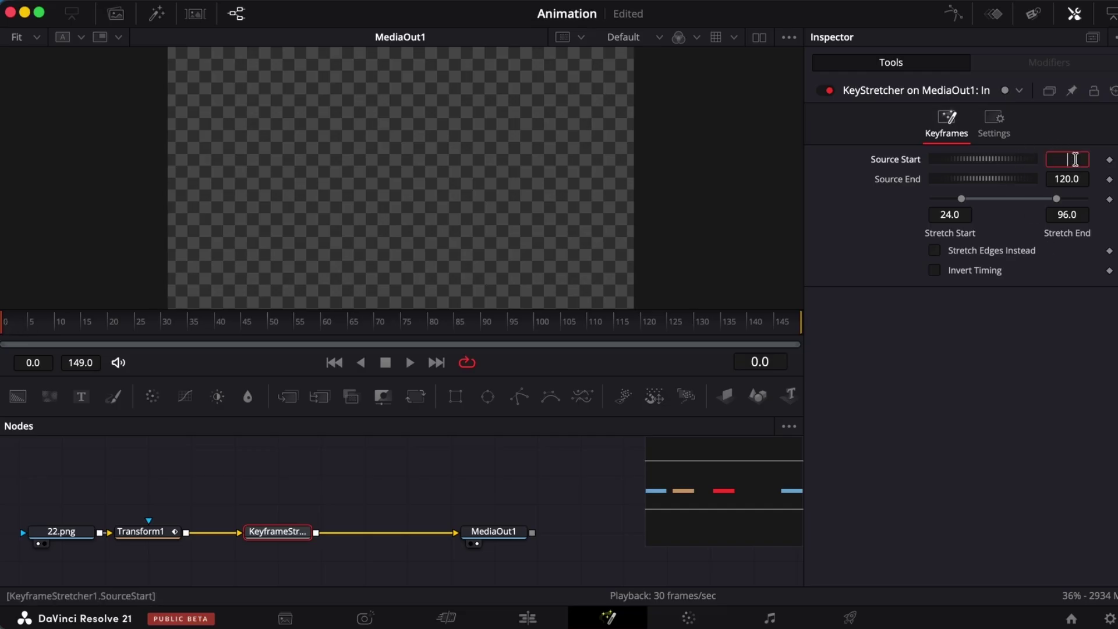
text(0)
key(Return)
Step forward through Transform1's Center keyframes to the last one at frame 120.
click(136, 532)
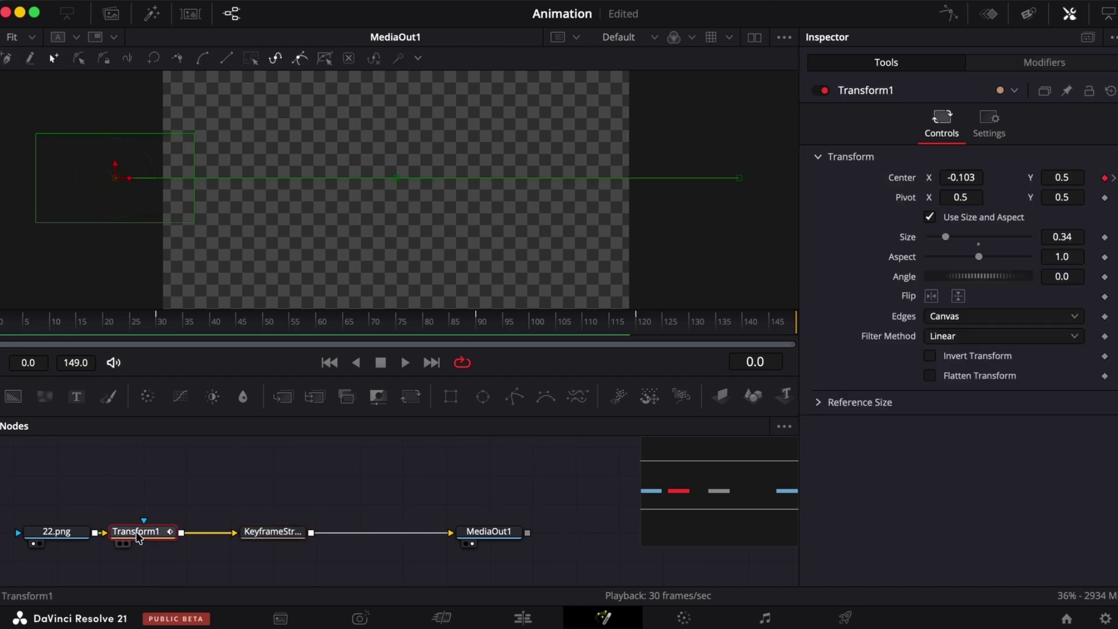
click(1114, 178)
click(1113, 178)
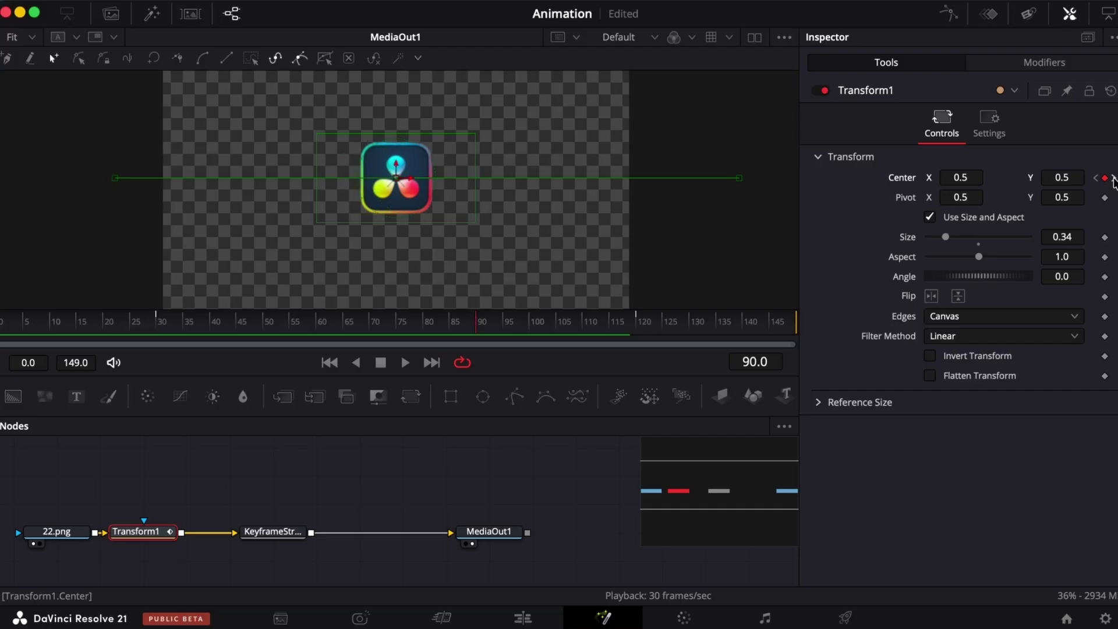
click(1114, 178)
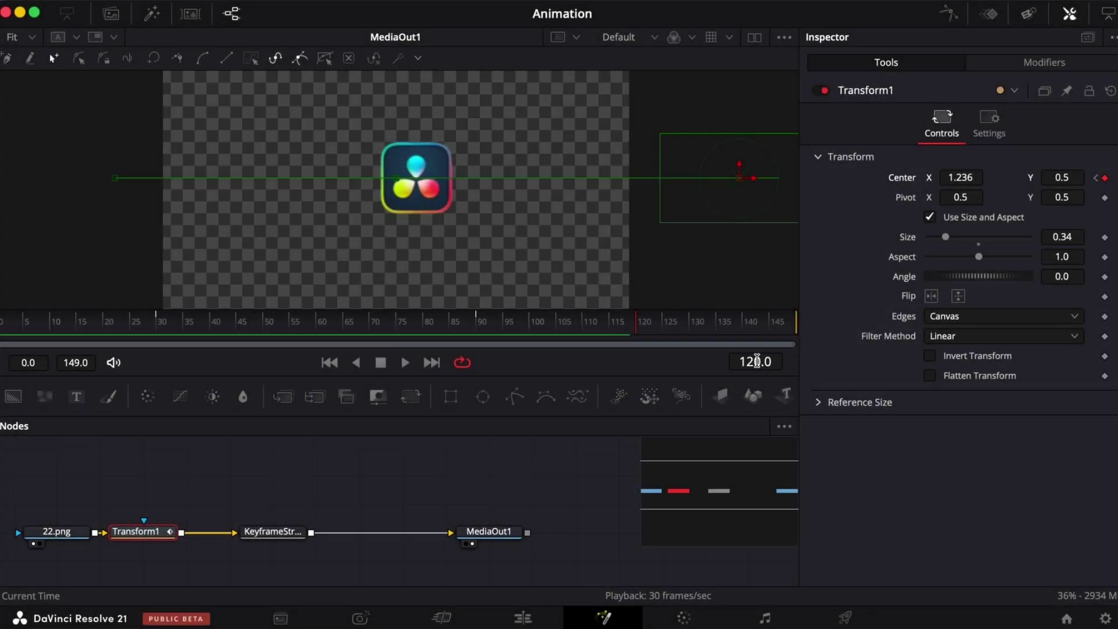
Set the Keyframe Stretcher node's Source End to 120.
click(272, 534)
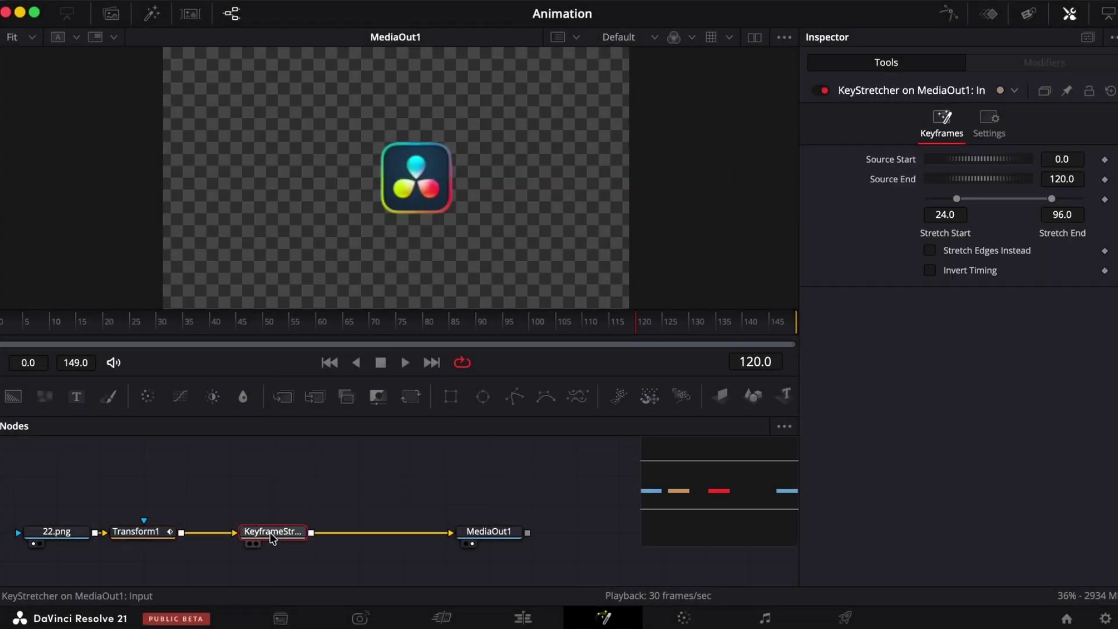
click(1064, 179)
key(BackSpace)
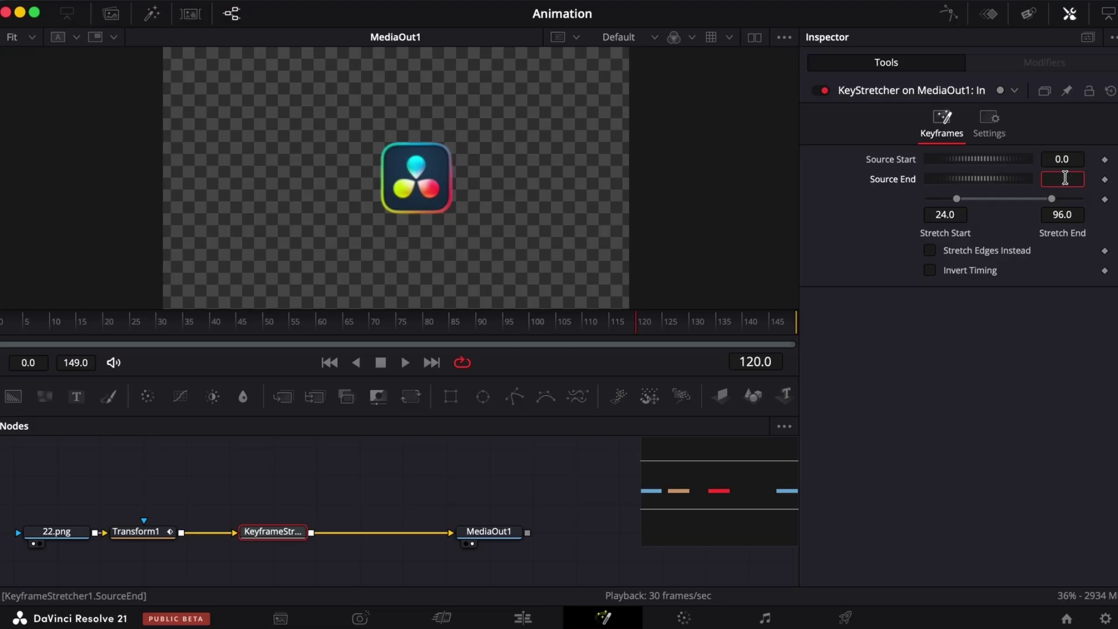
text(1)
text(49.)
text(0)
key(Return)
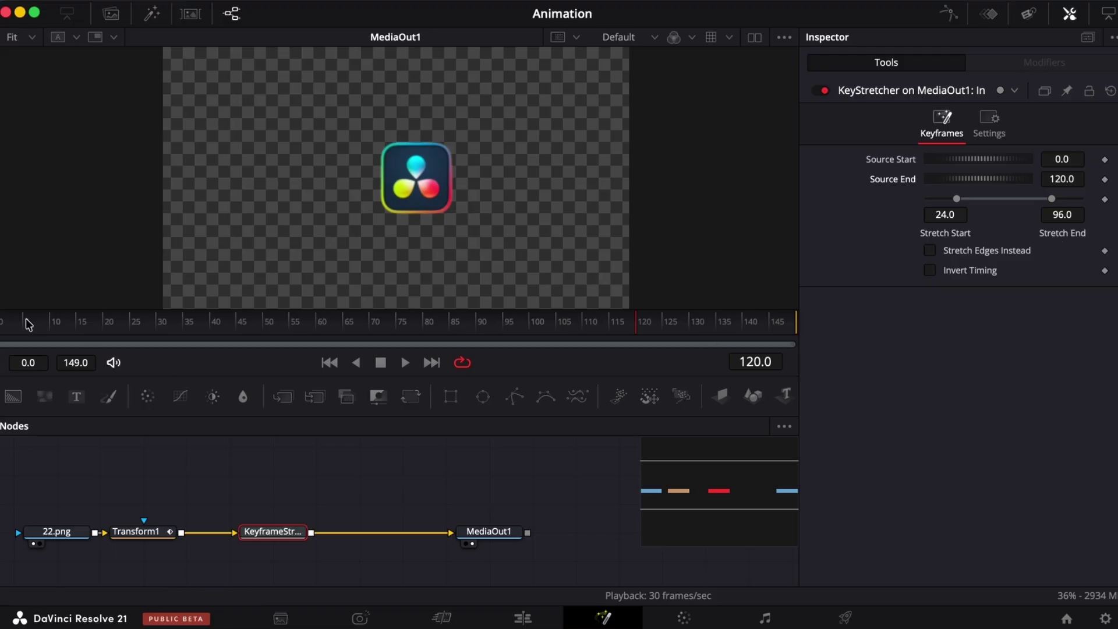
Play the composition from frame 0 to check the slide-in, and park the playhead at frame 30.
click(3, 331)
key(space)
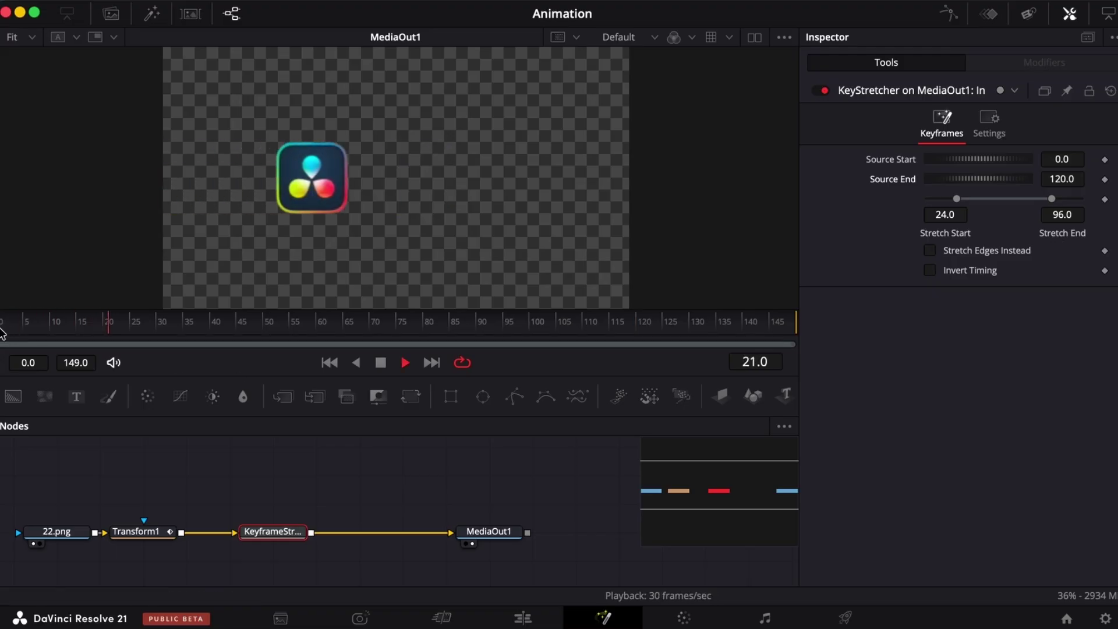
click(158, 333)
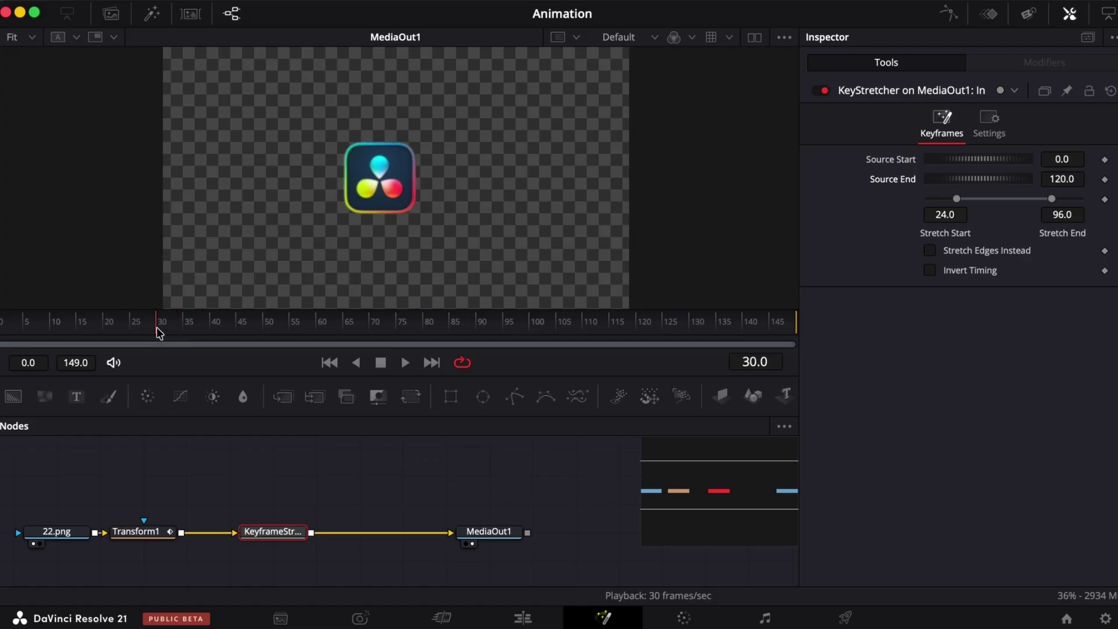
click(4, 333)
key(space)
key(space)
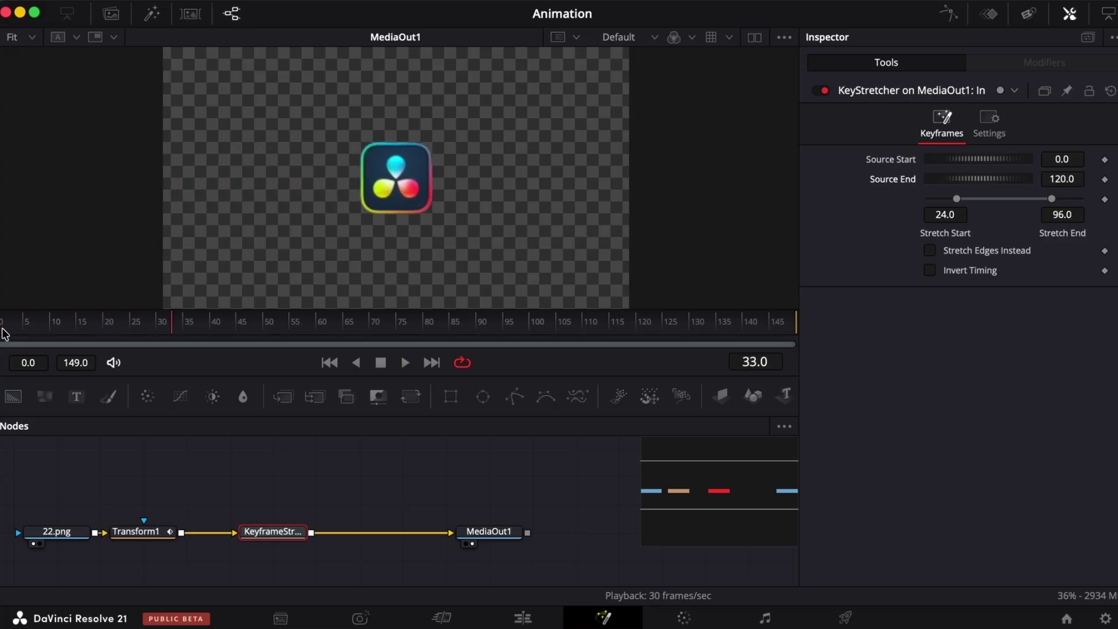
click(159, 332)
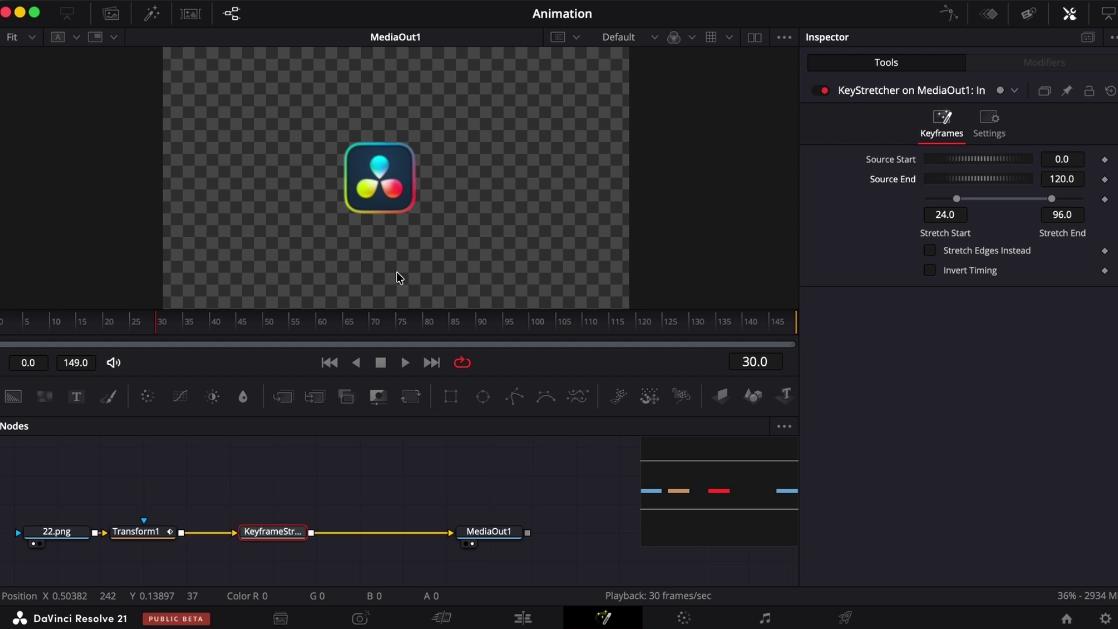
Set the Keyframe Stretcher's Stretch Start to 31 and play the composition to check the slide-in.
double_click(945, 216)
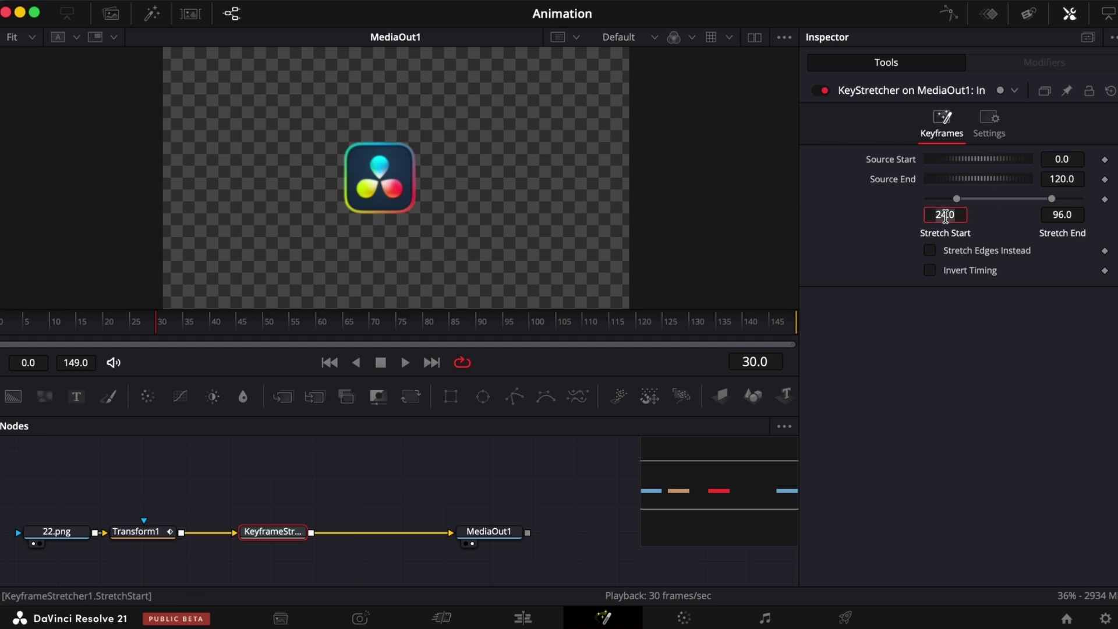
key(BackSpace)
text(31)
key(Return)
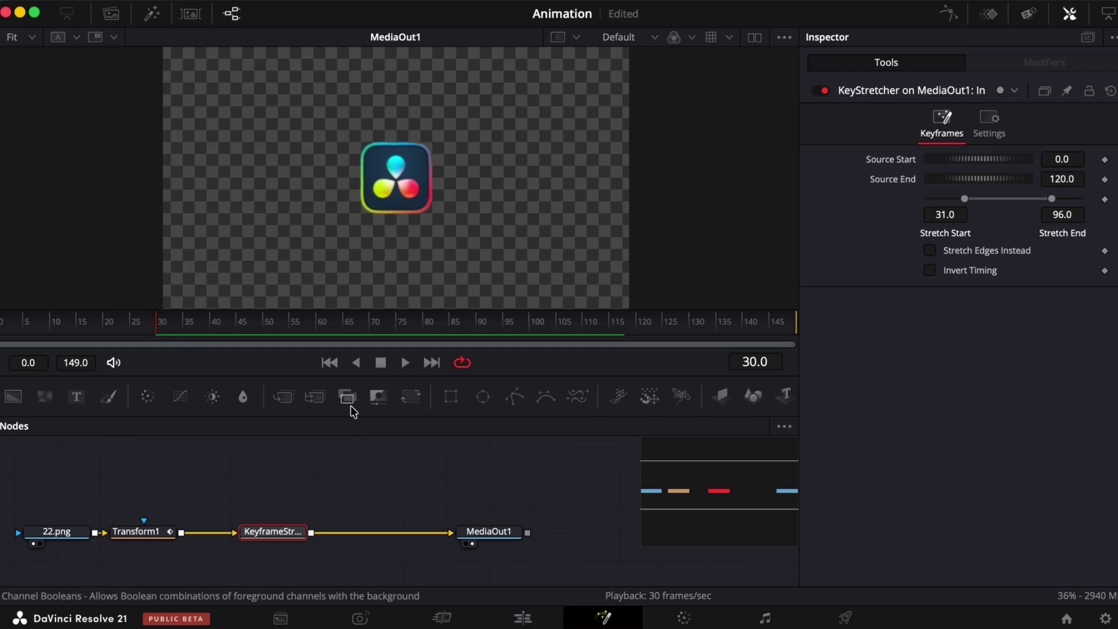
key(space)
key(space)
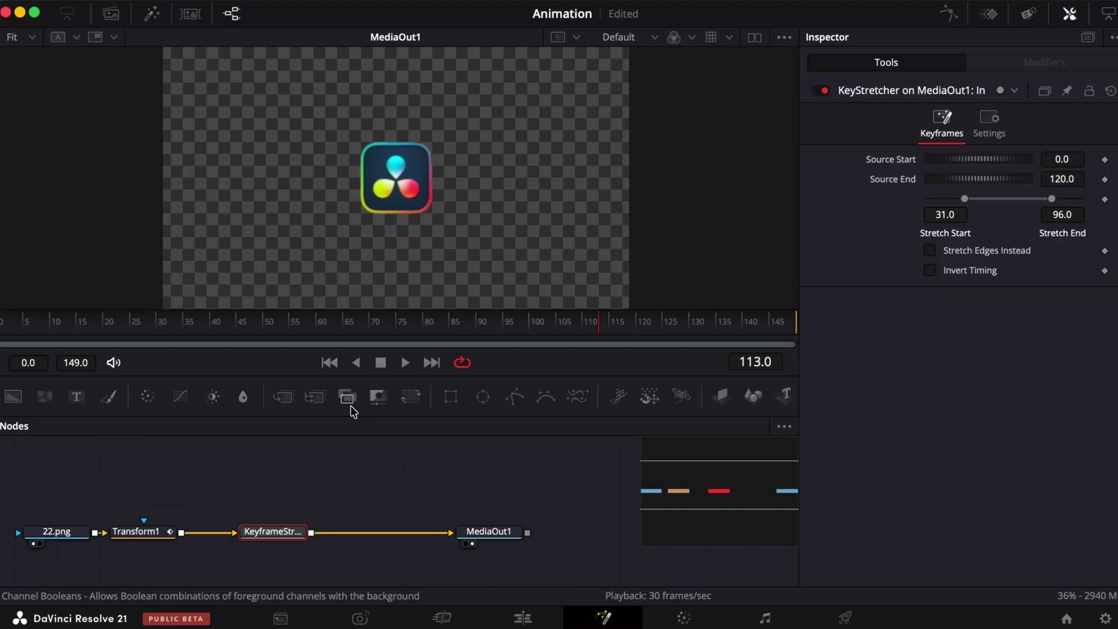
Save the project, set the Keyframe Stretcher's Stretch End to 119, and play the composition.
key(super+s)
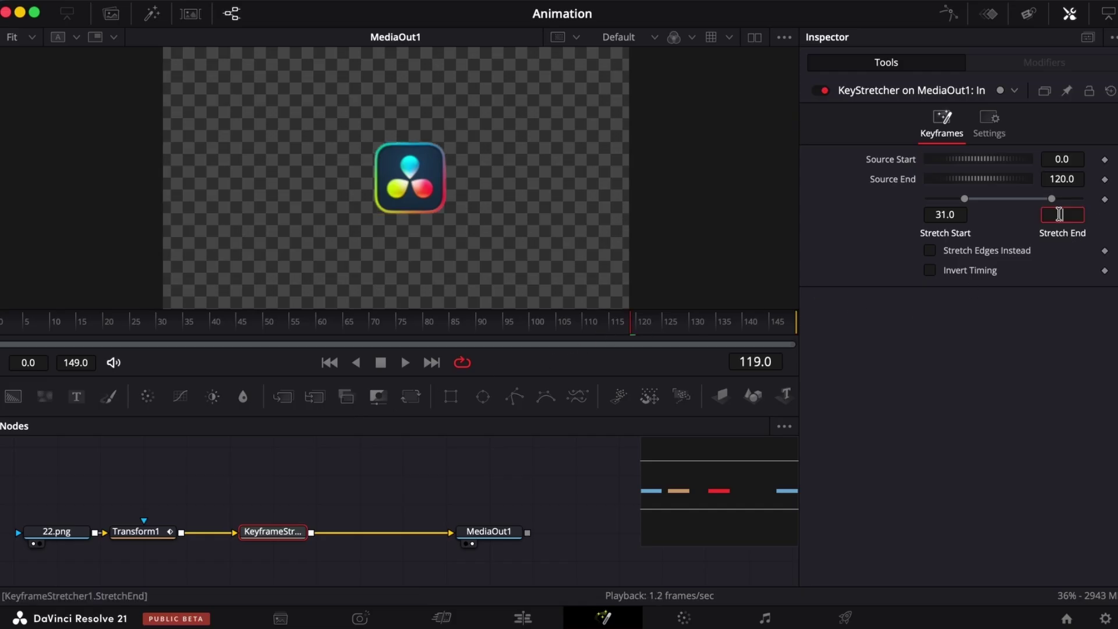
text(199)
key(BackSpace)
key(BackSpace)
text(19)
key(Return)
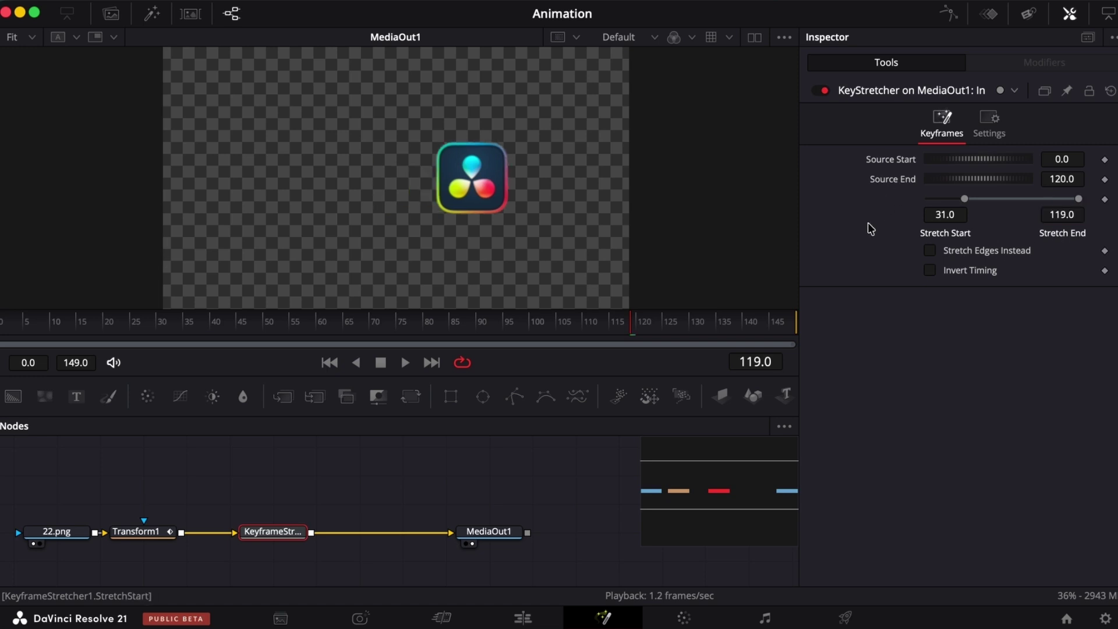
key(space)
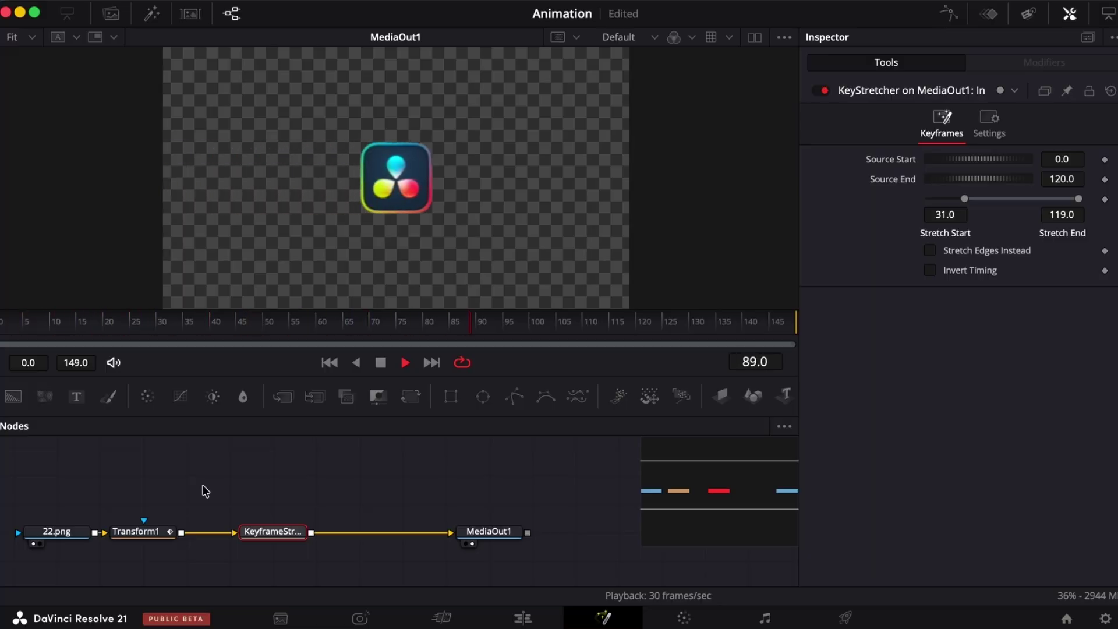
Switch to the Edit page and play the Fusion Composition clip from the start of the timeline.
click(523, 617)
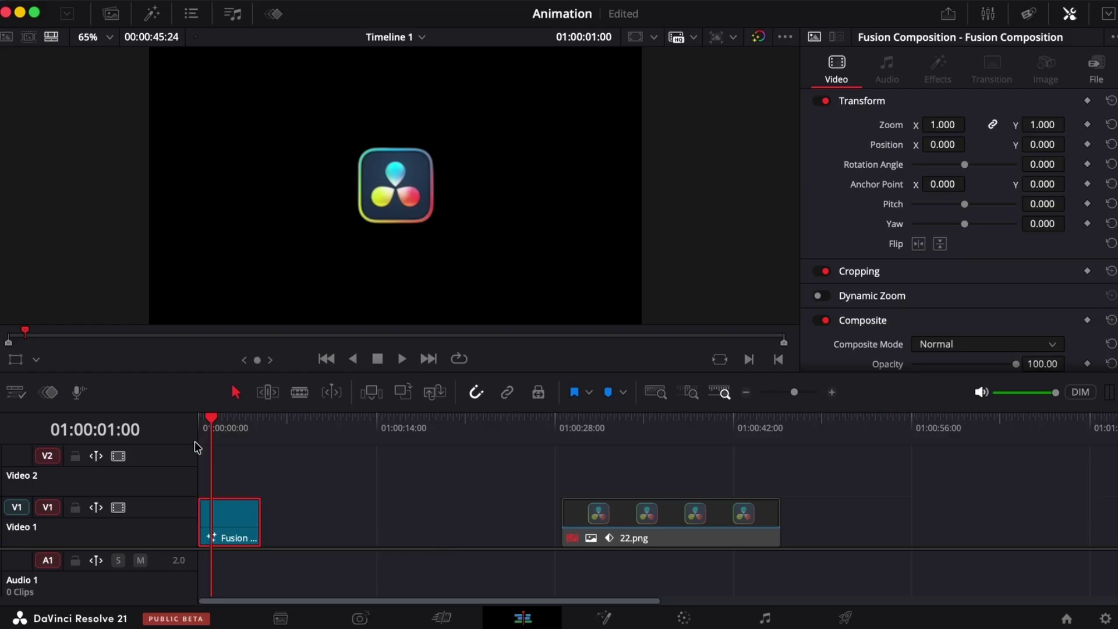
click(201, 420)
key(space)
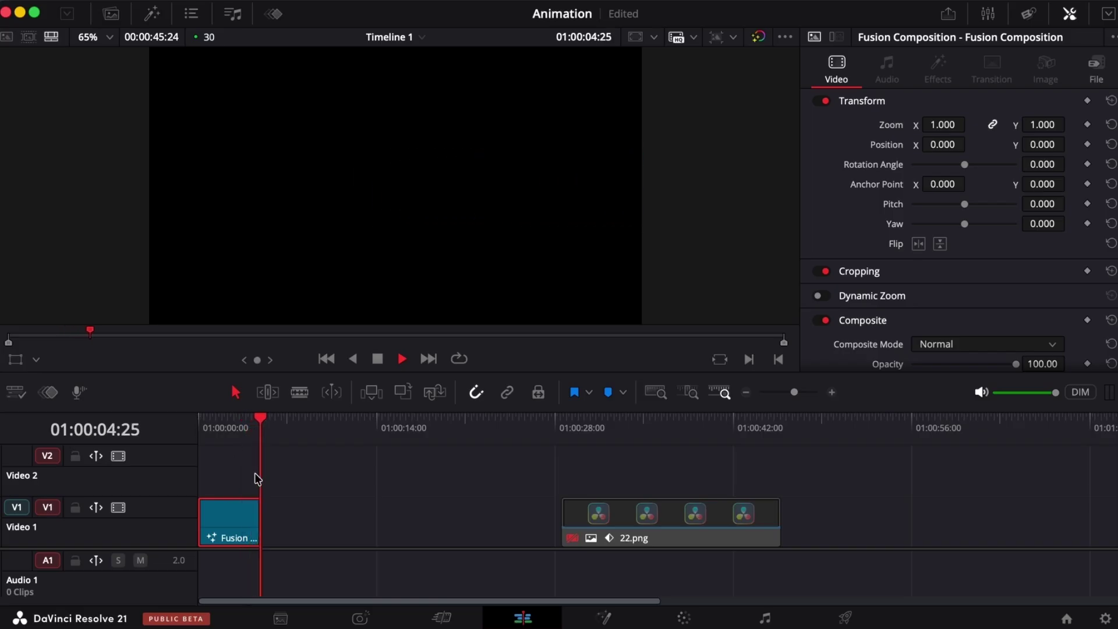
Extend the Fusion Composition clip's end to about 10 seconds and play its beginning and end to check the timing.
drag(258, 509, 330, 511)
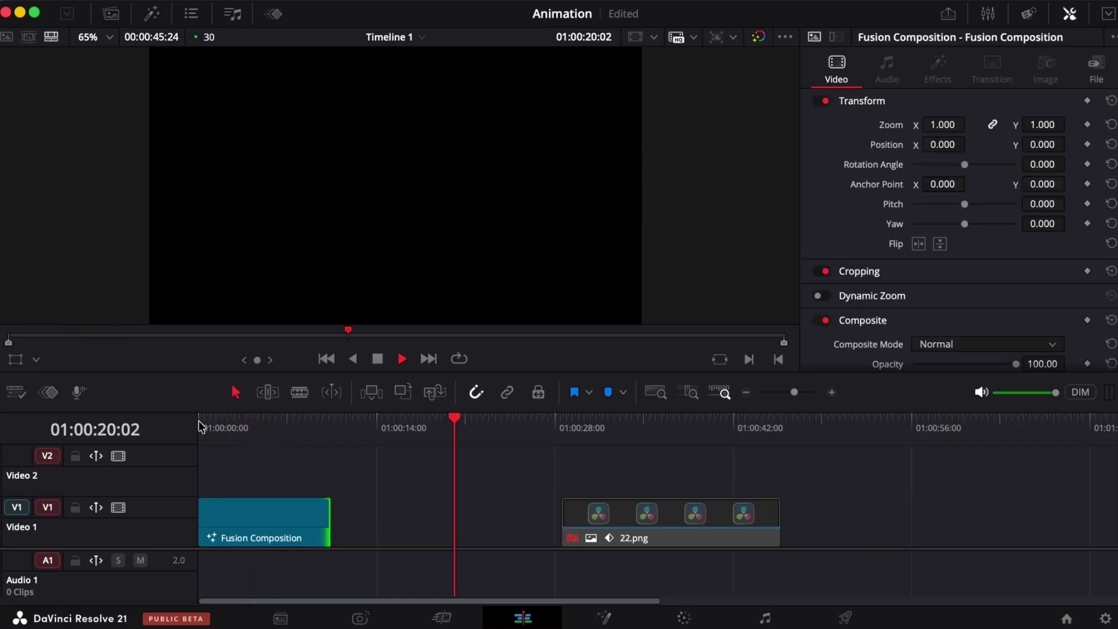
click(201, 427)
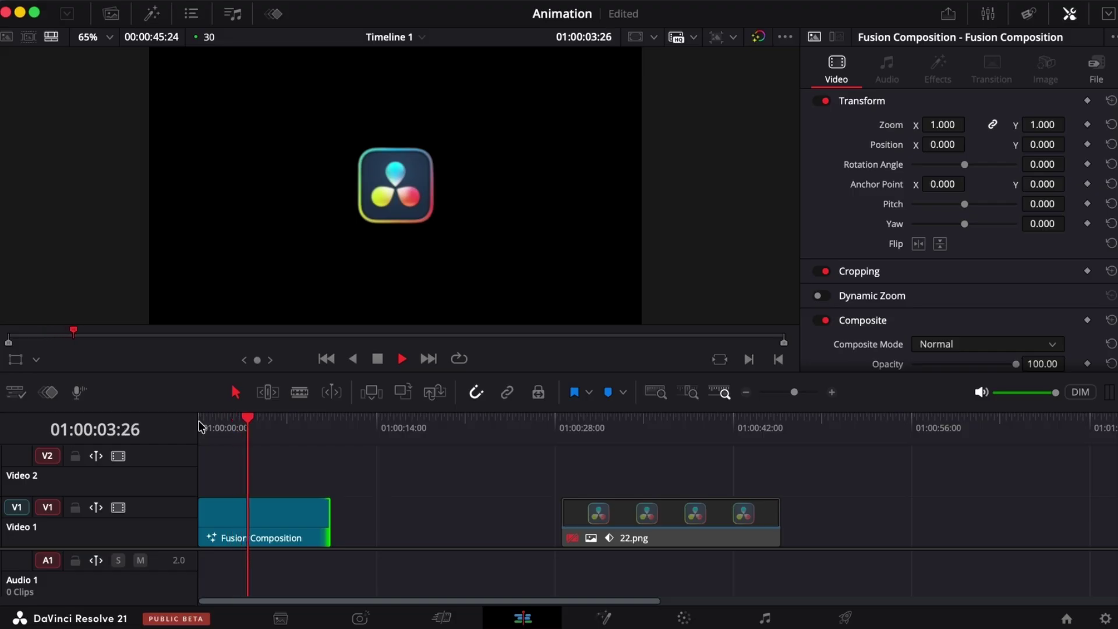
click(309, 420)
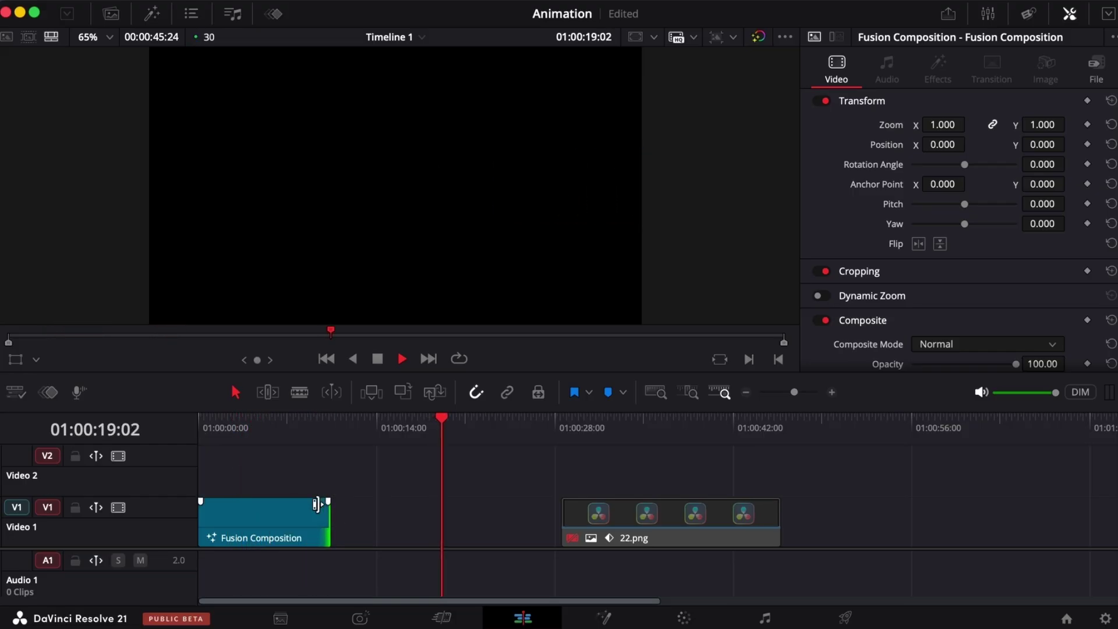
click(198, 422)
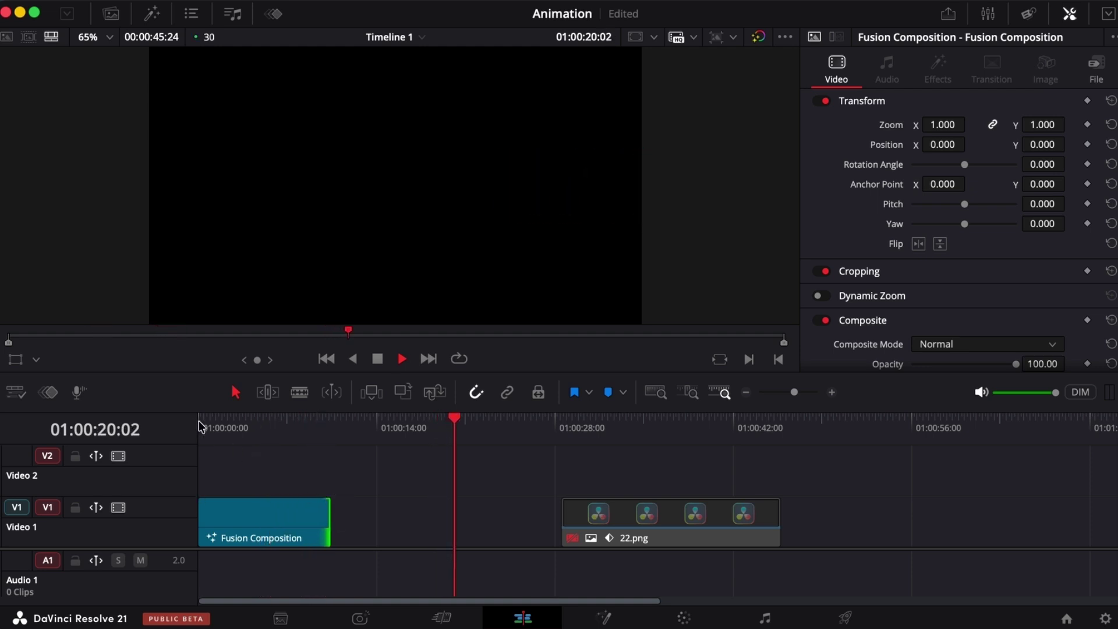
click(199, 425)
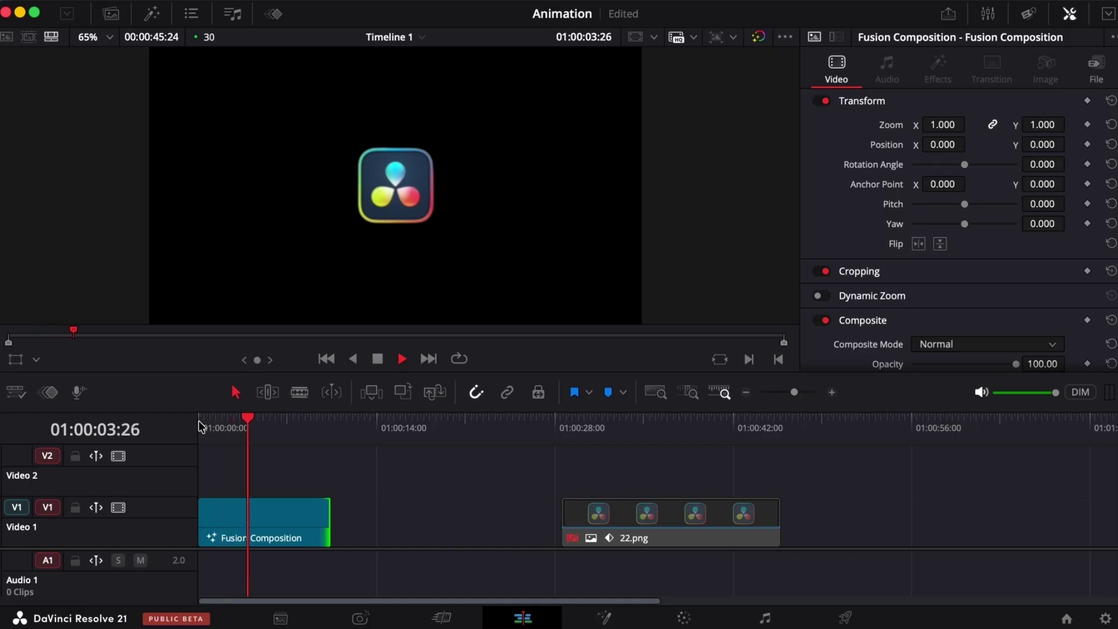
click(307, 421)
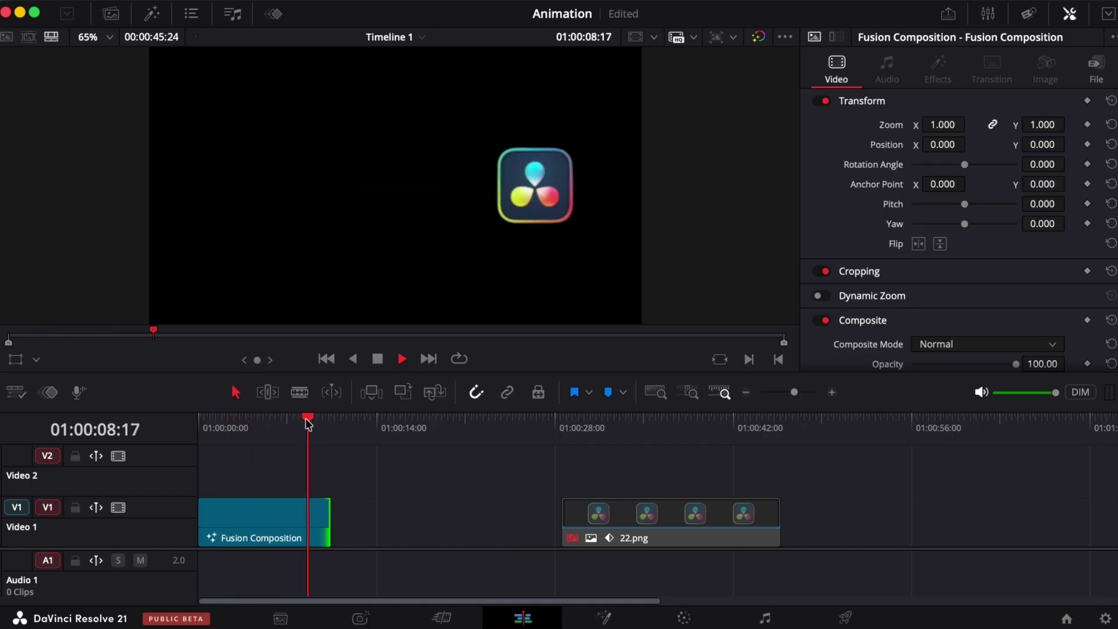
key(space)
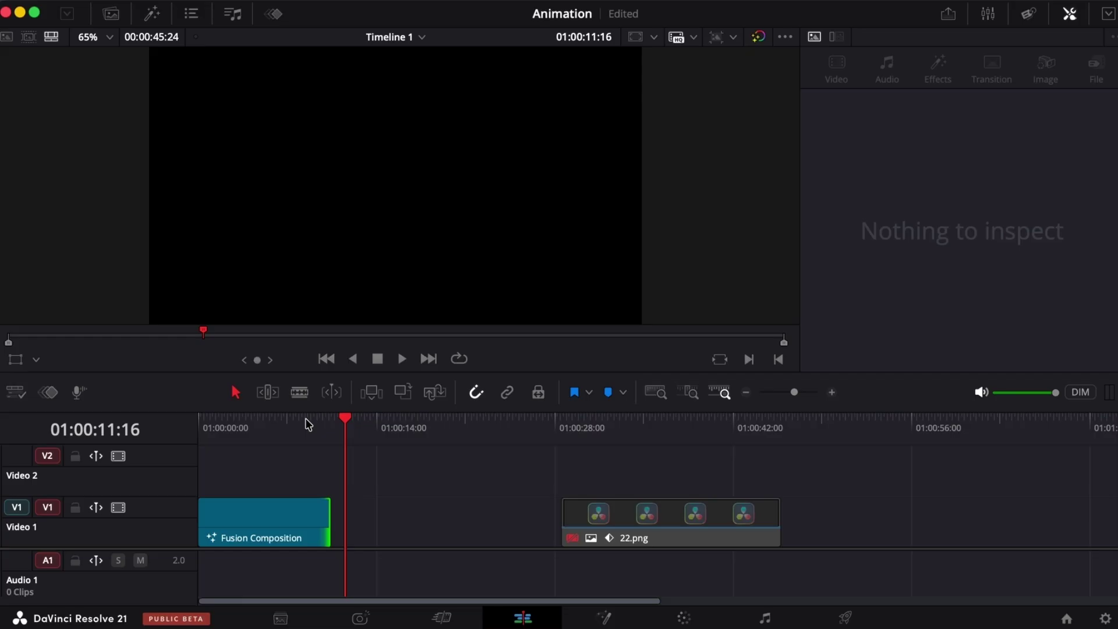
Enable the 22.png clip on Video 1 and move it earlier, close to the end of the Fusion Composition clip.
click(259, 524)
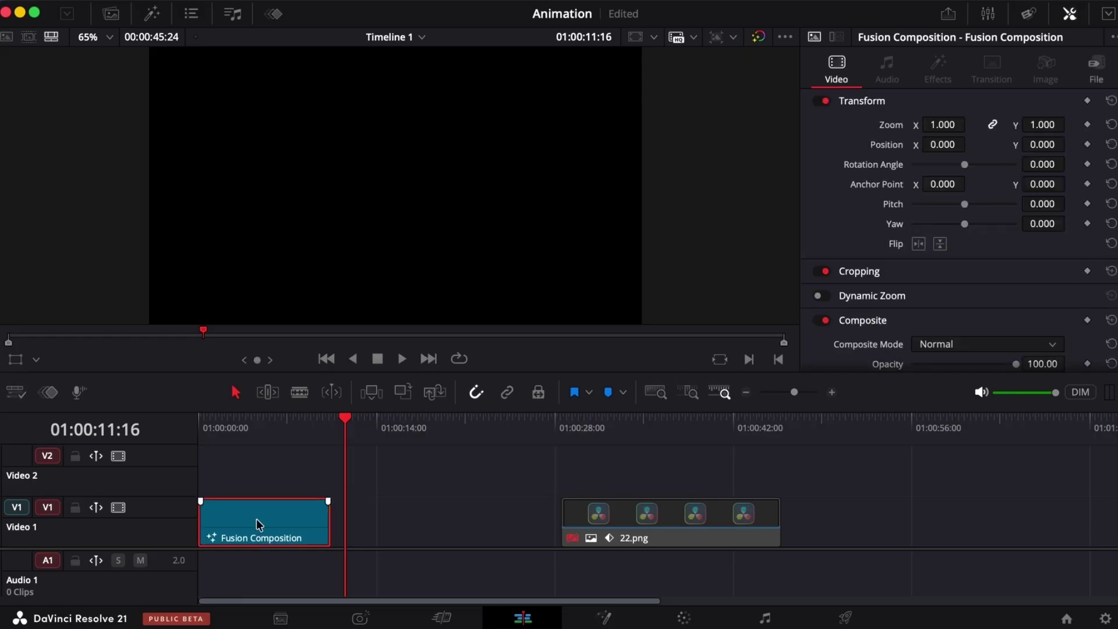
click(635, 528)
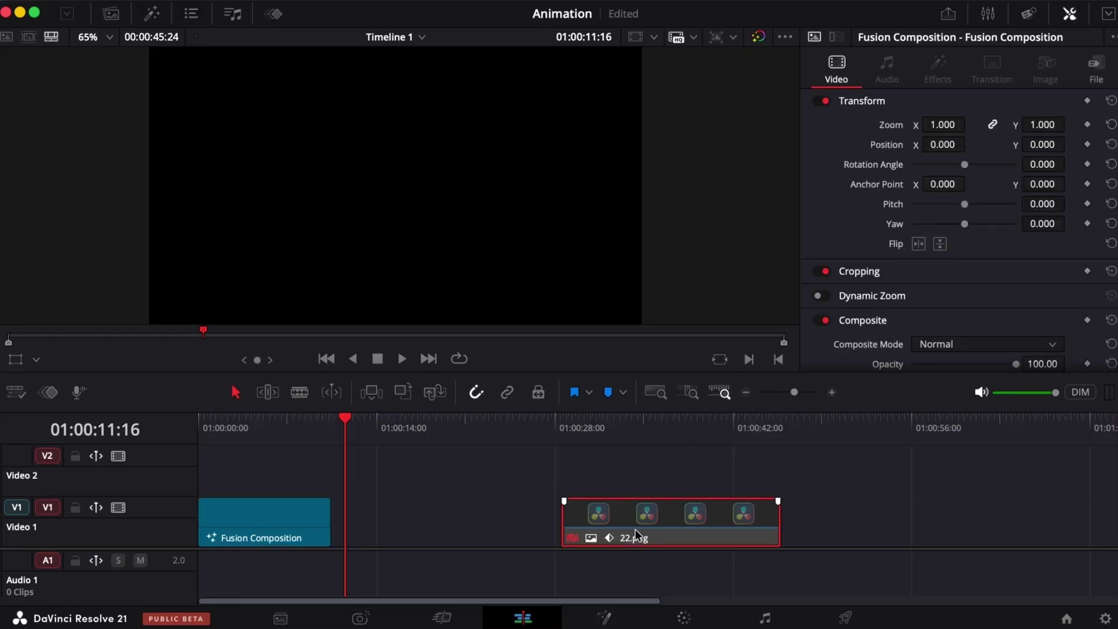
click(648, 426)
key(d)
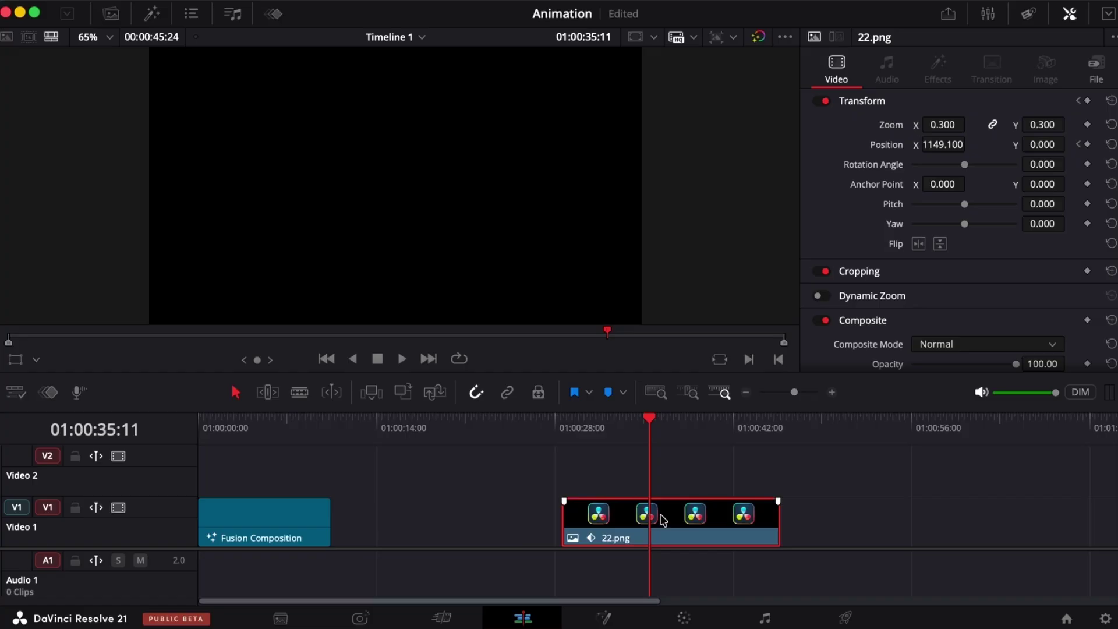
drag(661, 518, 435, 548)
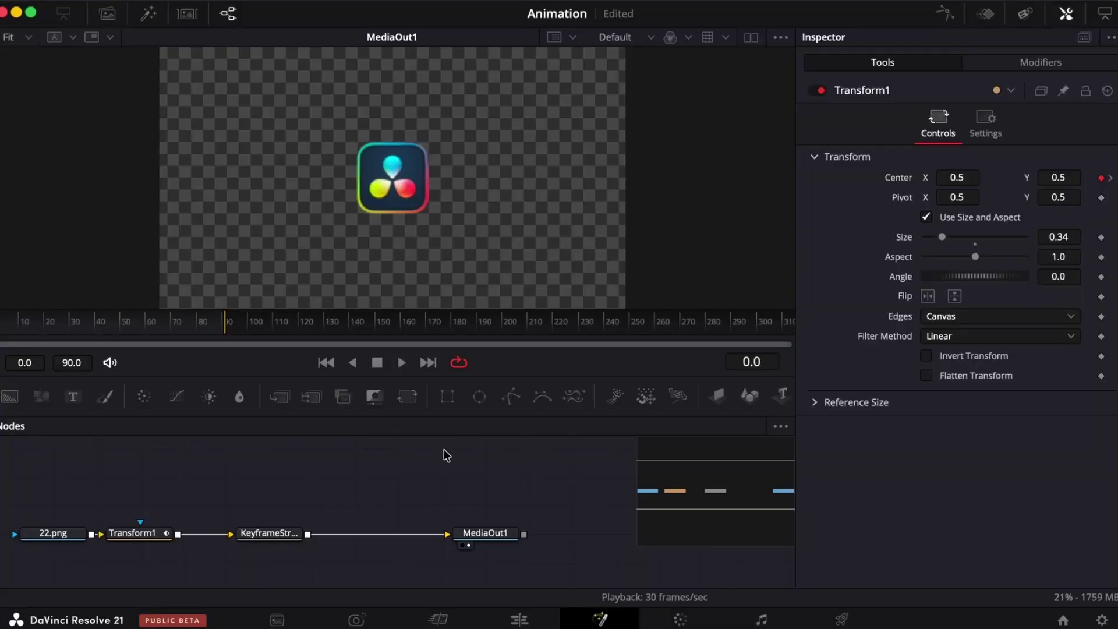
On the Fusion page, delete the Keyframe Stretcher node and reset all of Transform1's settings.
click(261, 535)
key(Delete)
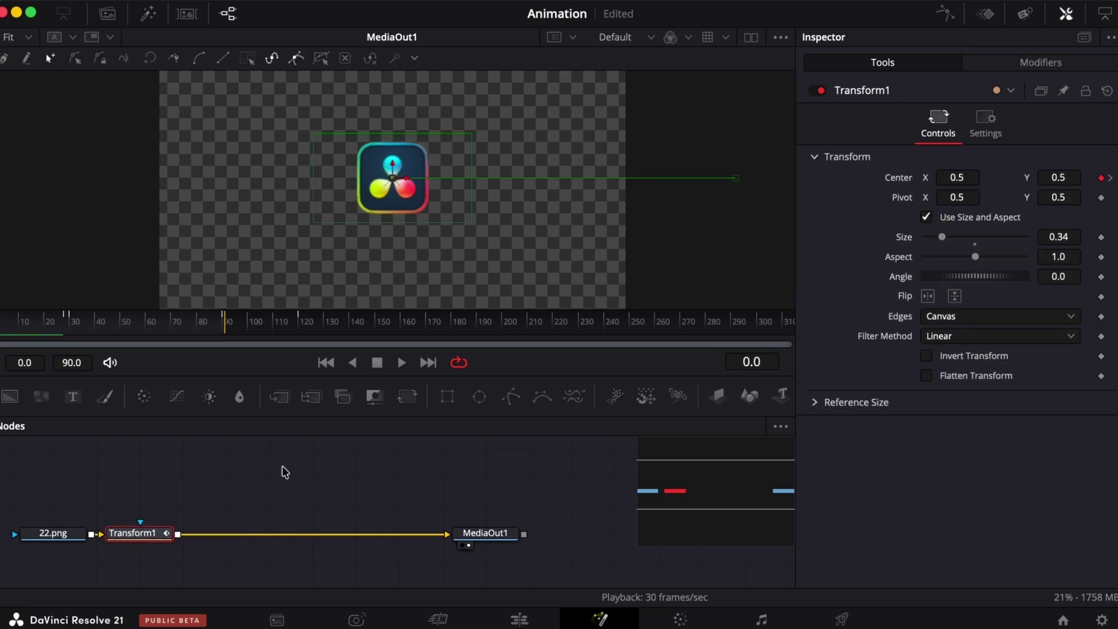
click(1107, 92)
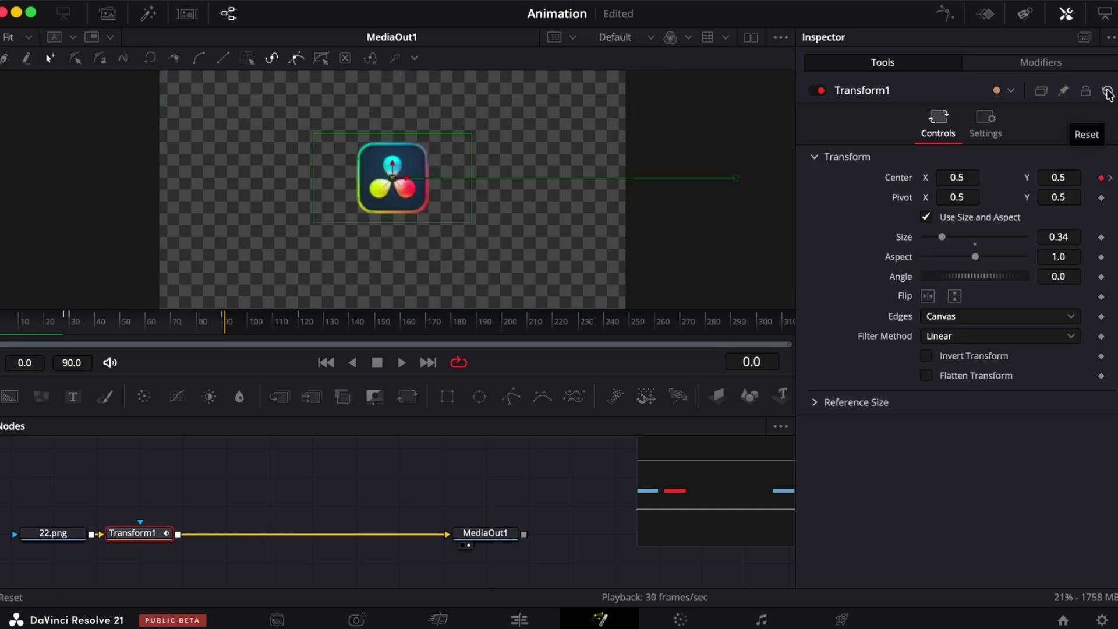
click(1108, 92)
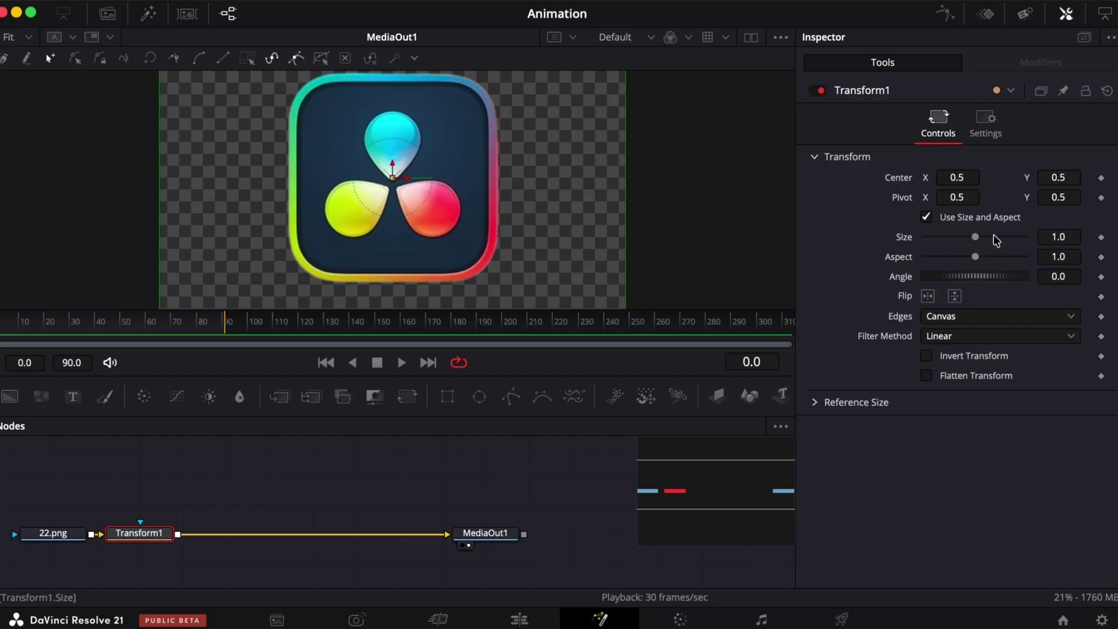
Reduce Transform1's Size to 0.39 and apply the Anim Curves modifier to the Size parameter.
drag(976, 238, 945, 239)
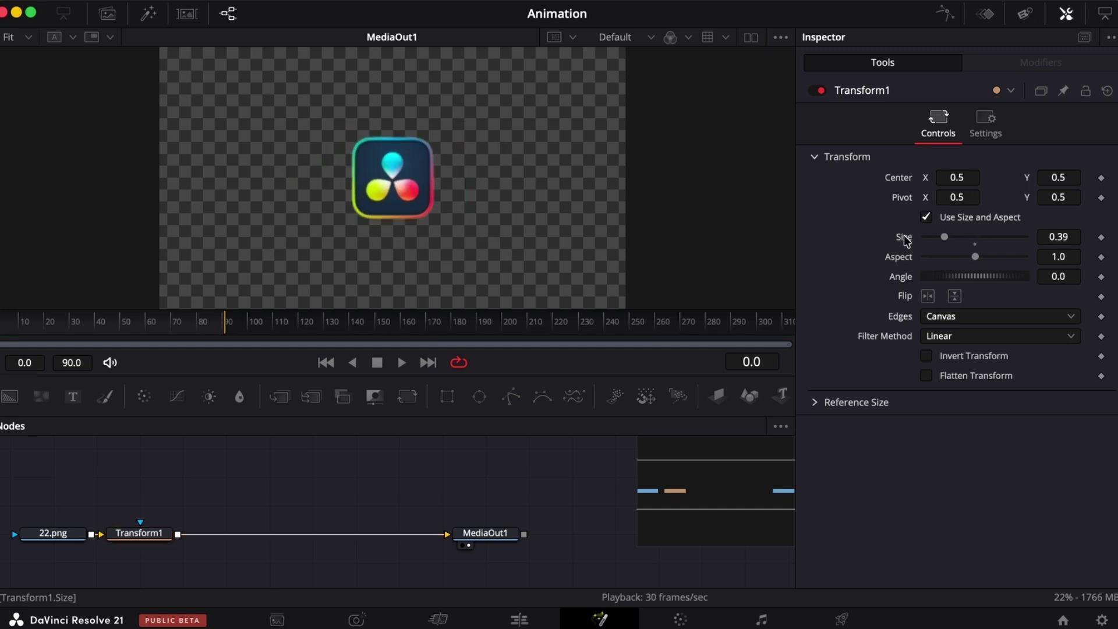
right_click(907, 241)
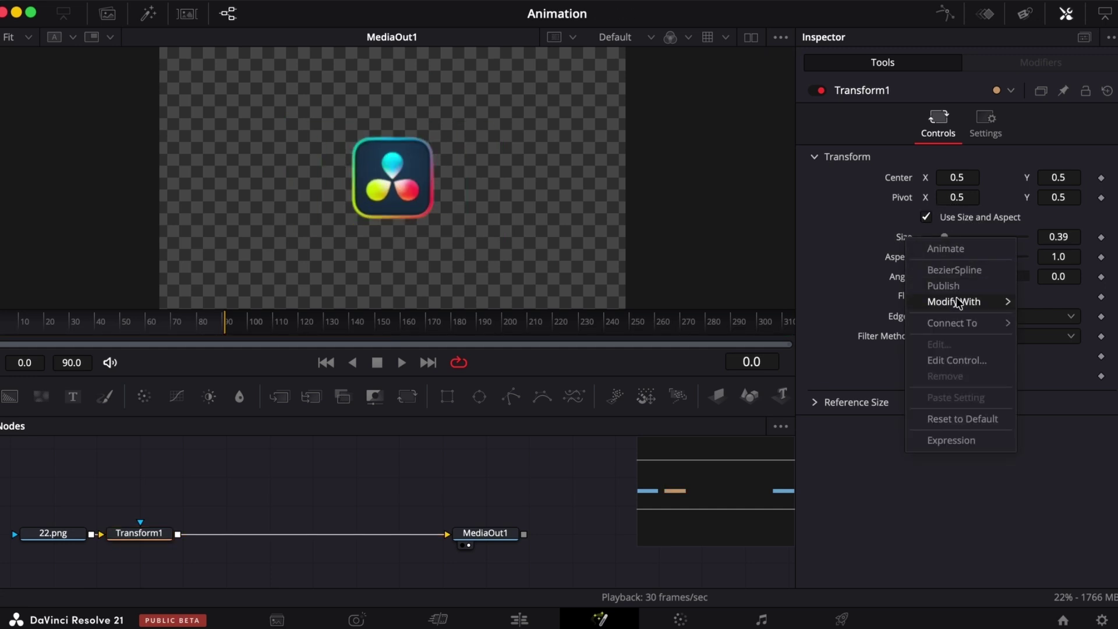
mouse_move(959, 303)
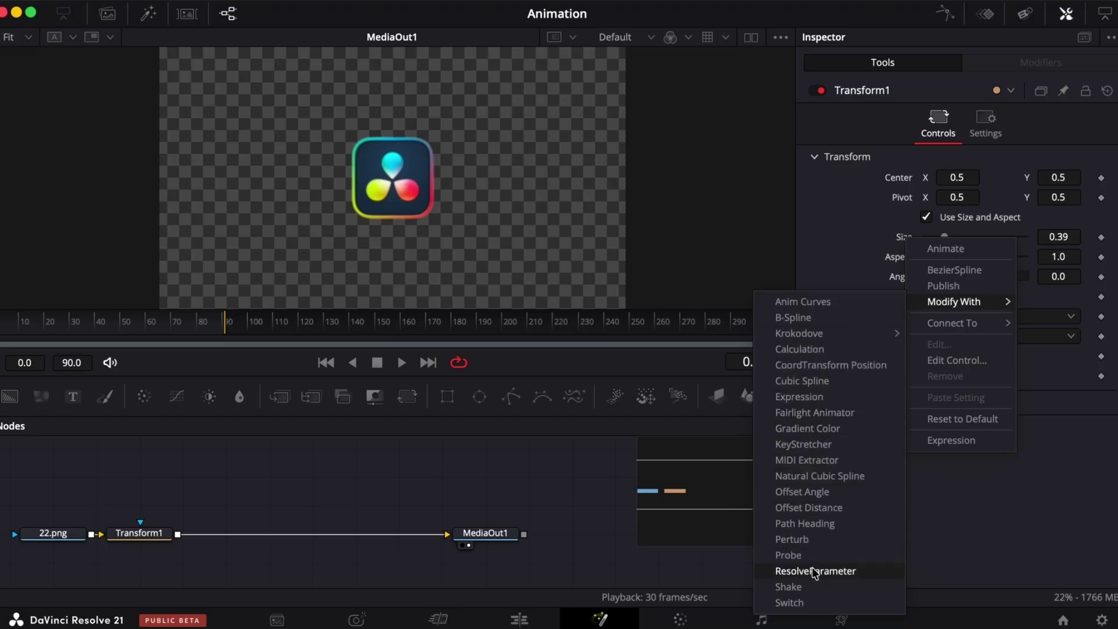
click(804, 301)
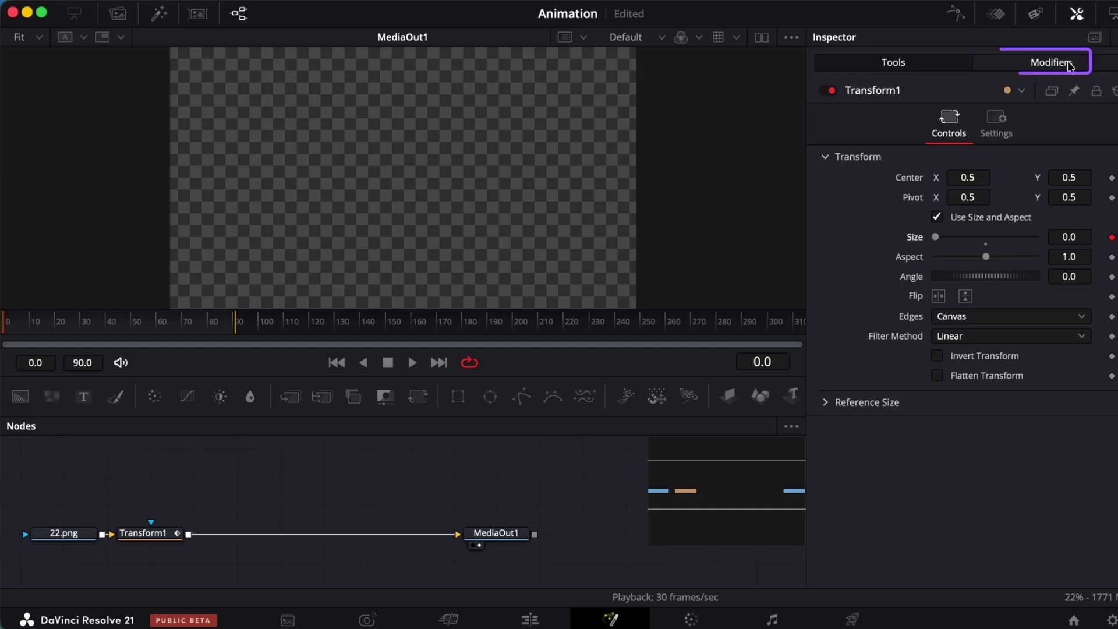
Show the Anim Curves modifier's controls and play the composition from frame 0 to check the size animation.
click(1036, 65)
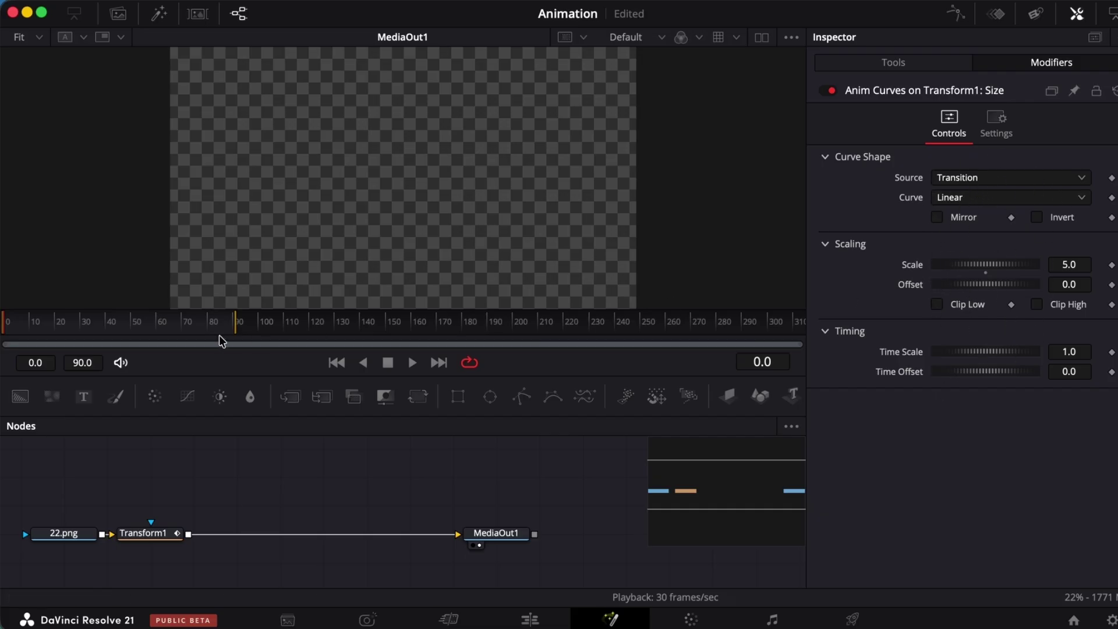
drag(235, 324, 3, 333)
key(space)
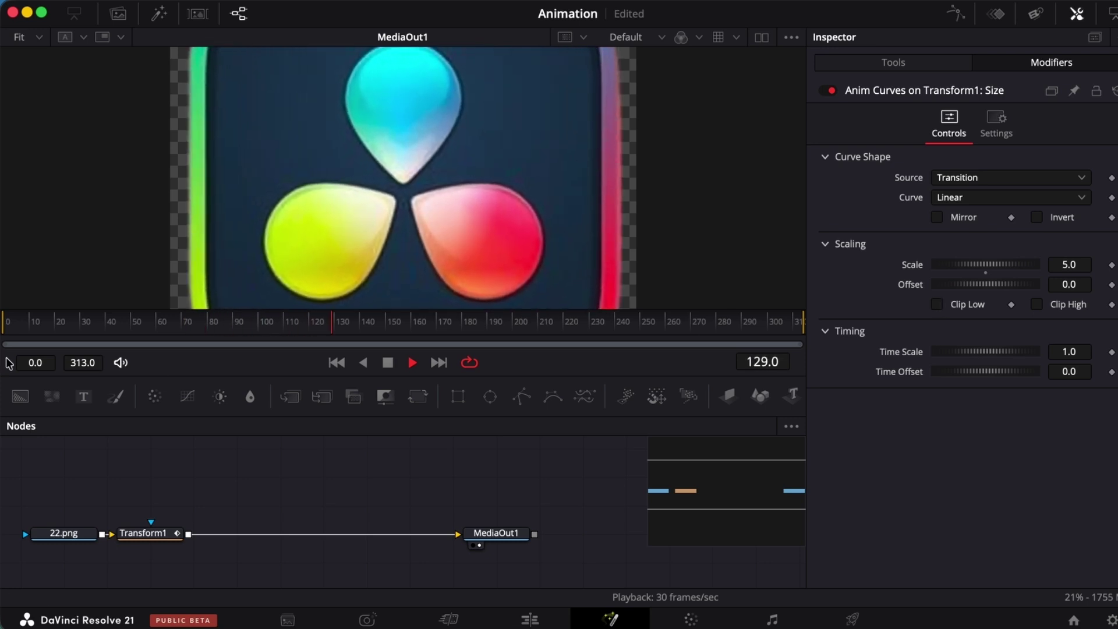
Replay the size animation from frame 0, stop it, and remove the Anim Curves modifier from Transform1's Size.
click(7, 326)
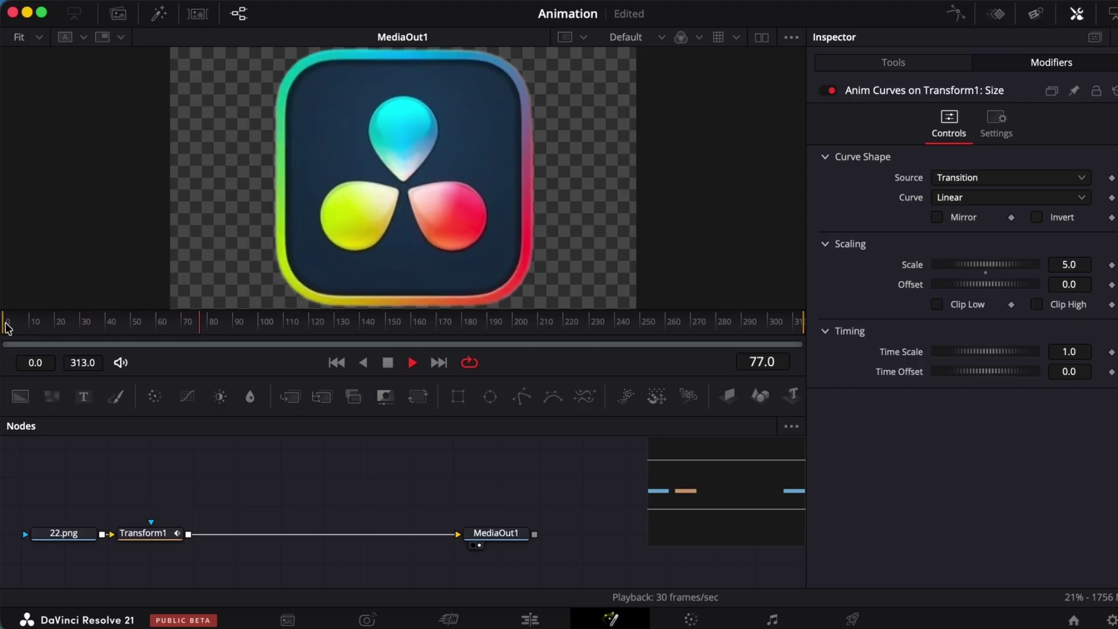
click(896, 65)
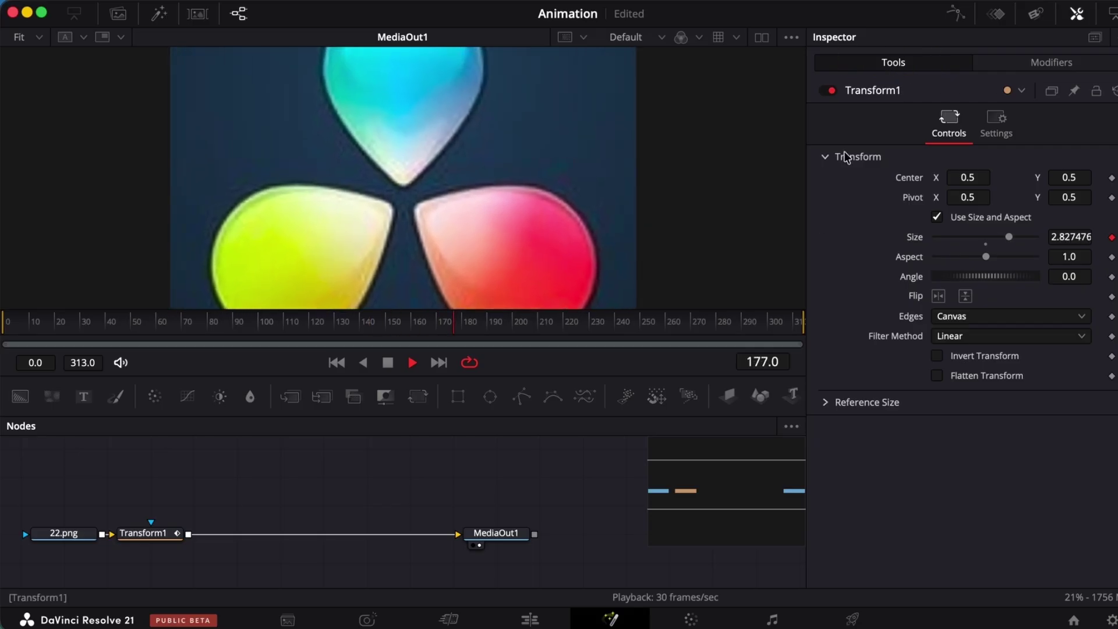
key(space)
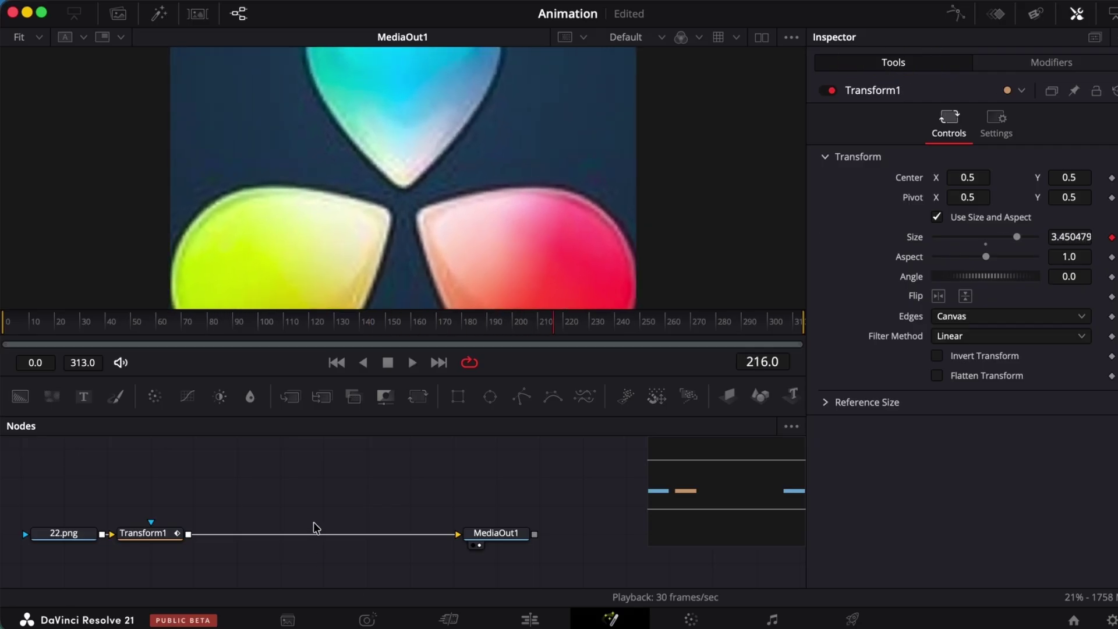
right_click(916, 238)
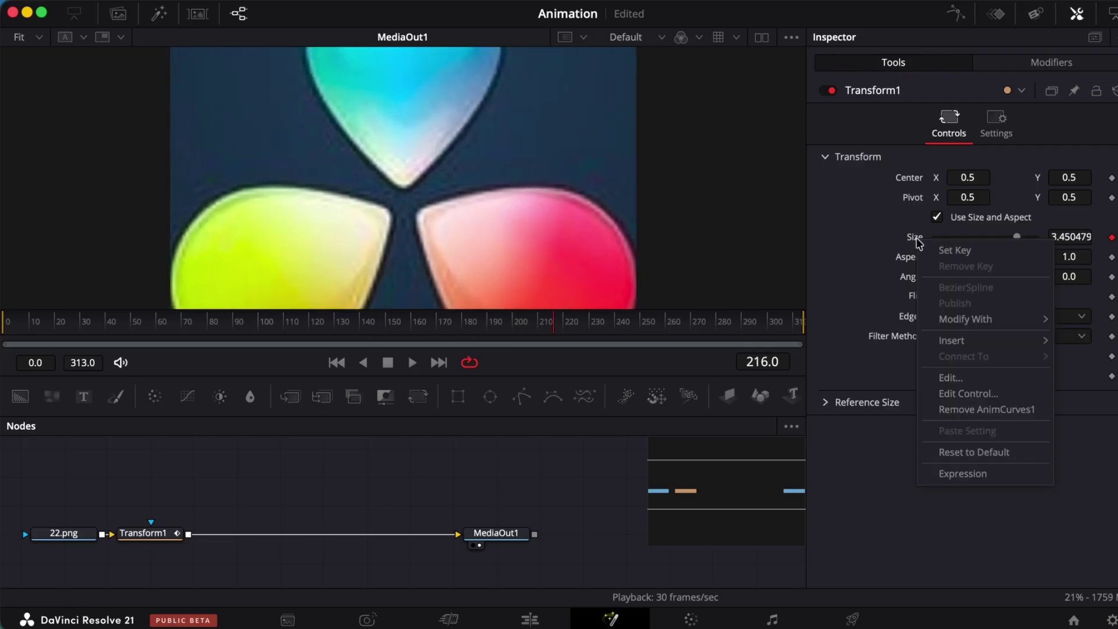
click(955, 410)
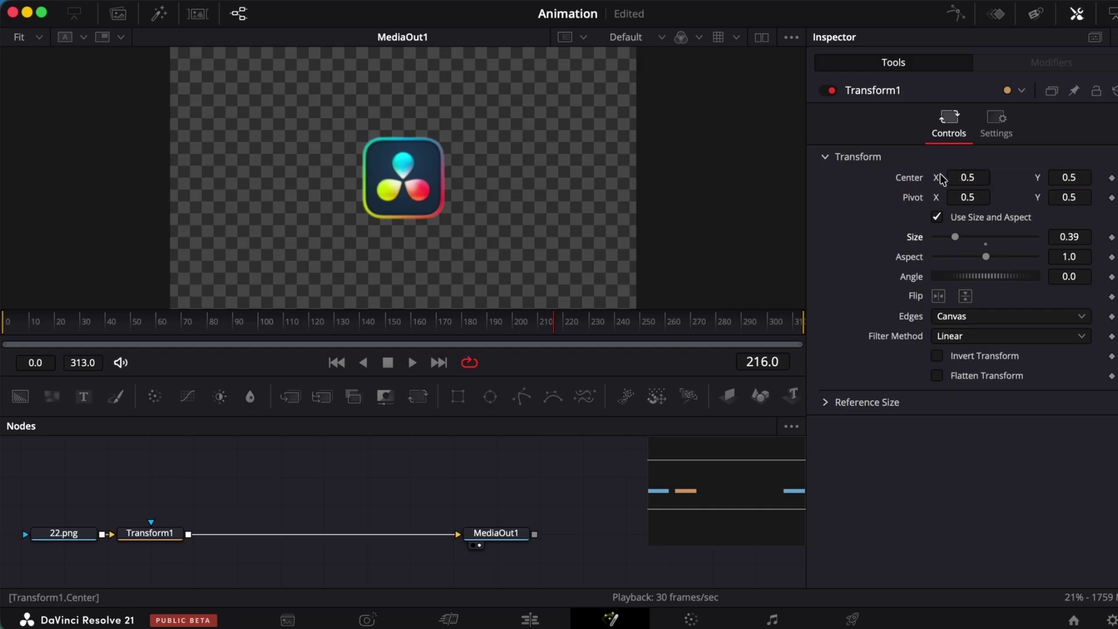
right_click(907, 181)
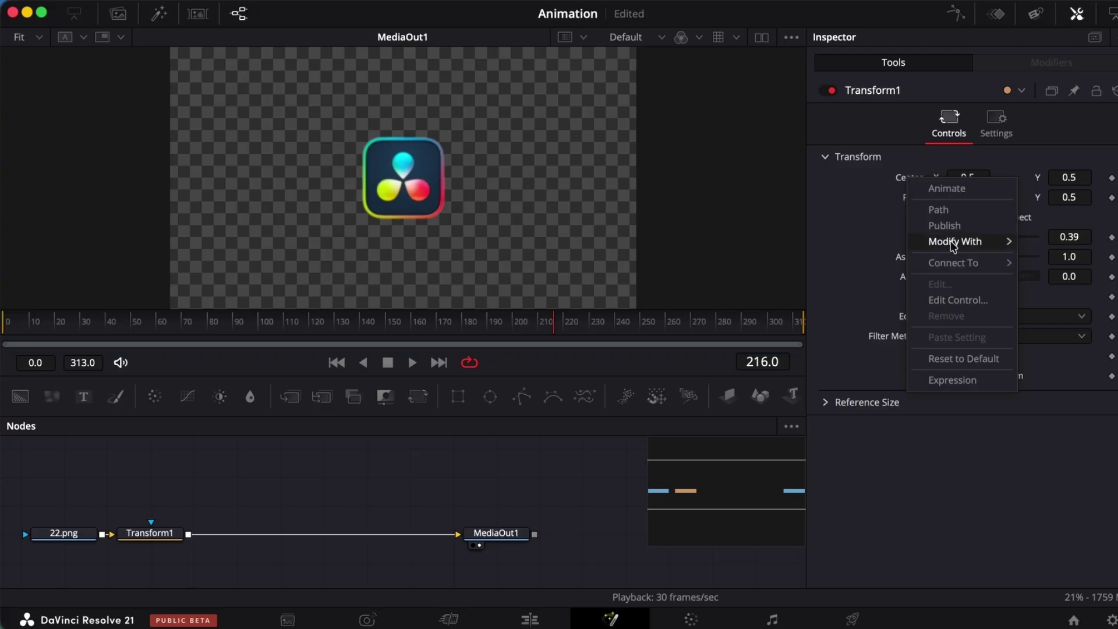
mouse_move(953, 244)
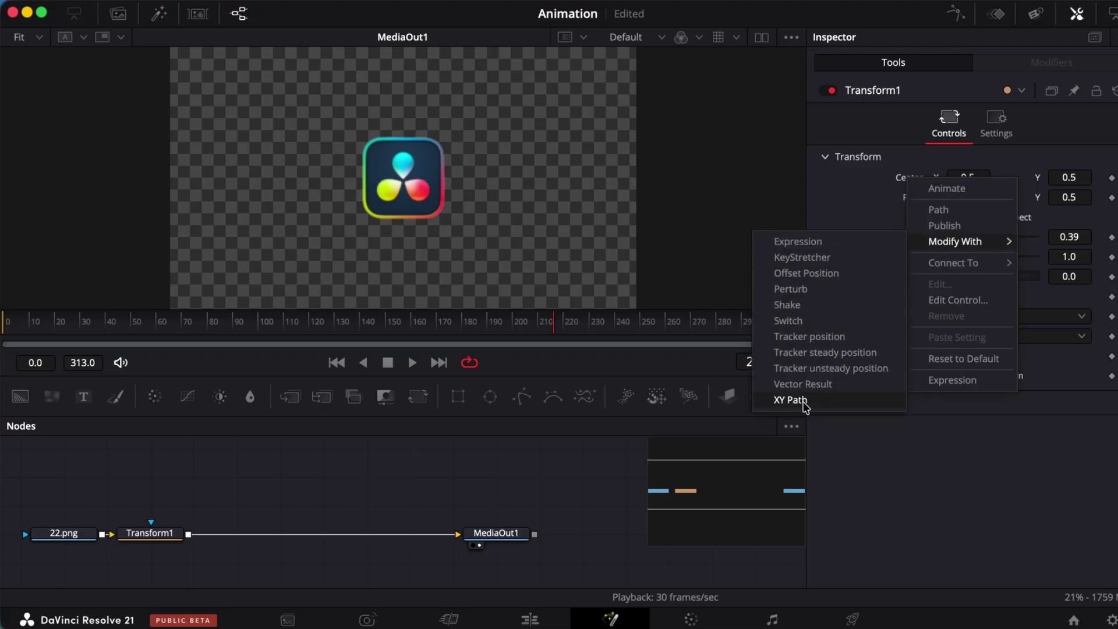
click(868, 450)
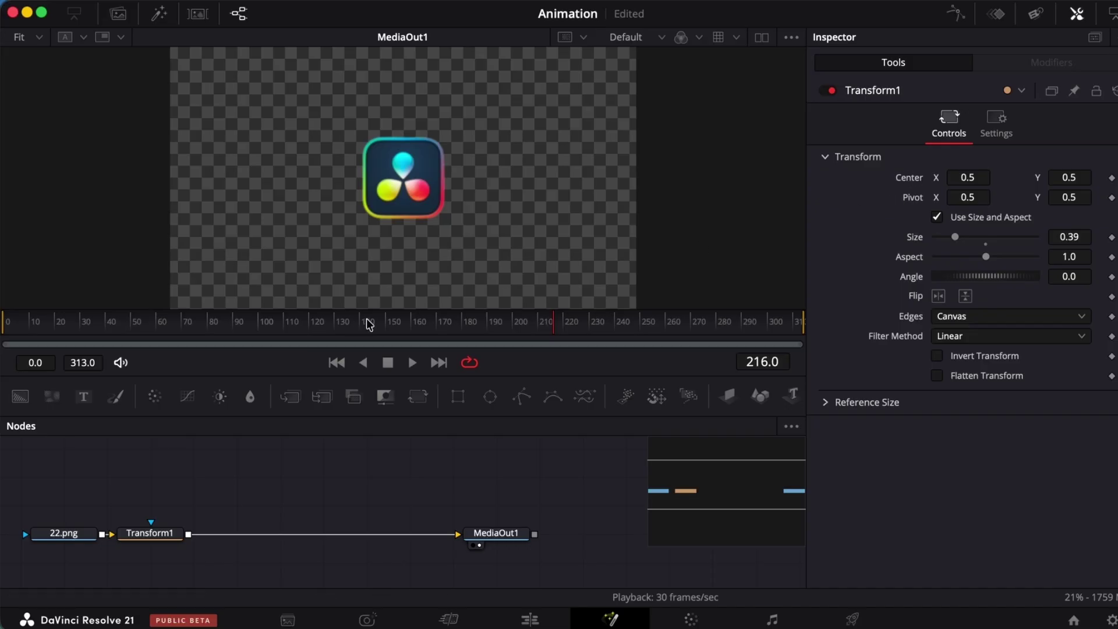
Keyframe Transform1's Center X at -0.109 on frame 0 and 0.5 on frame 30, and play the slide-in from the start.
drag(551, 329, 2, 329)
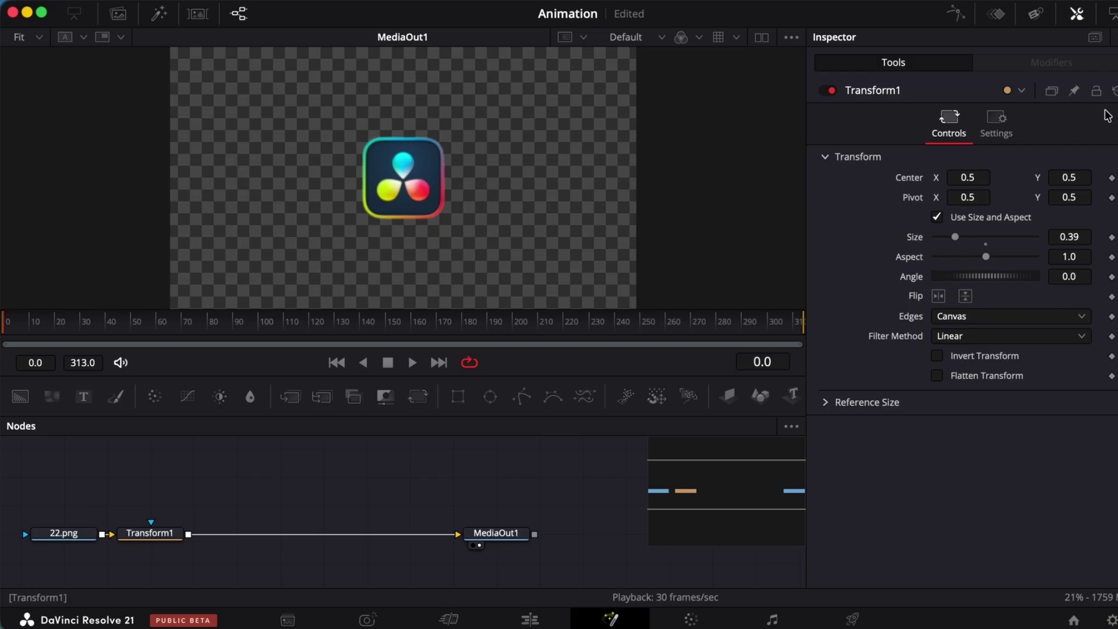
click(1111, 179)
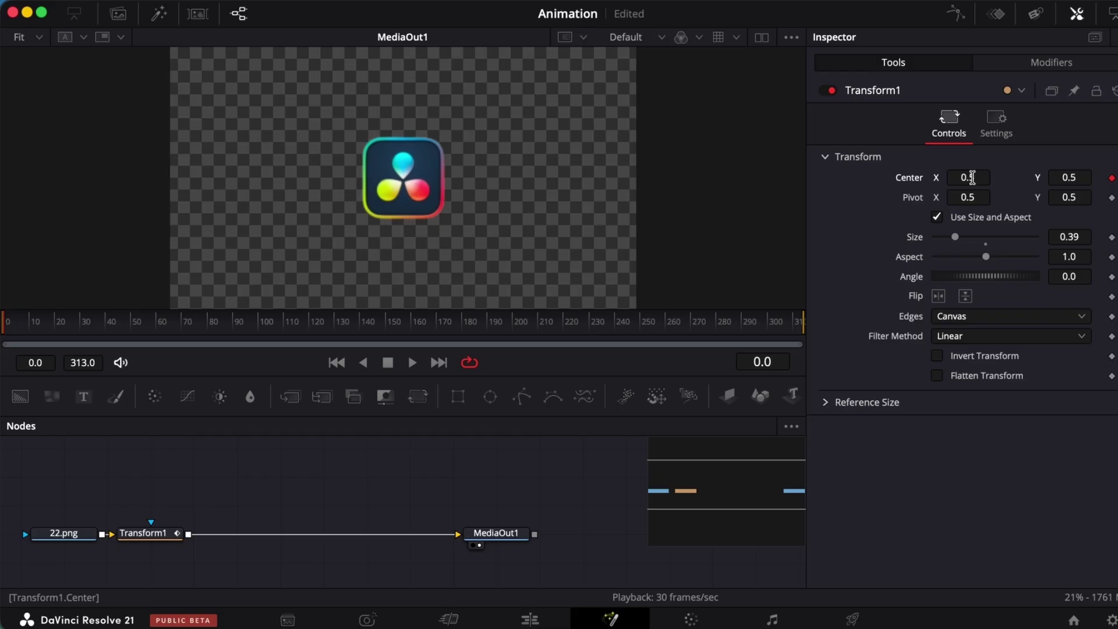
drag(971, 178, 492, 242)
click(82, 326)
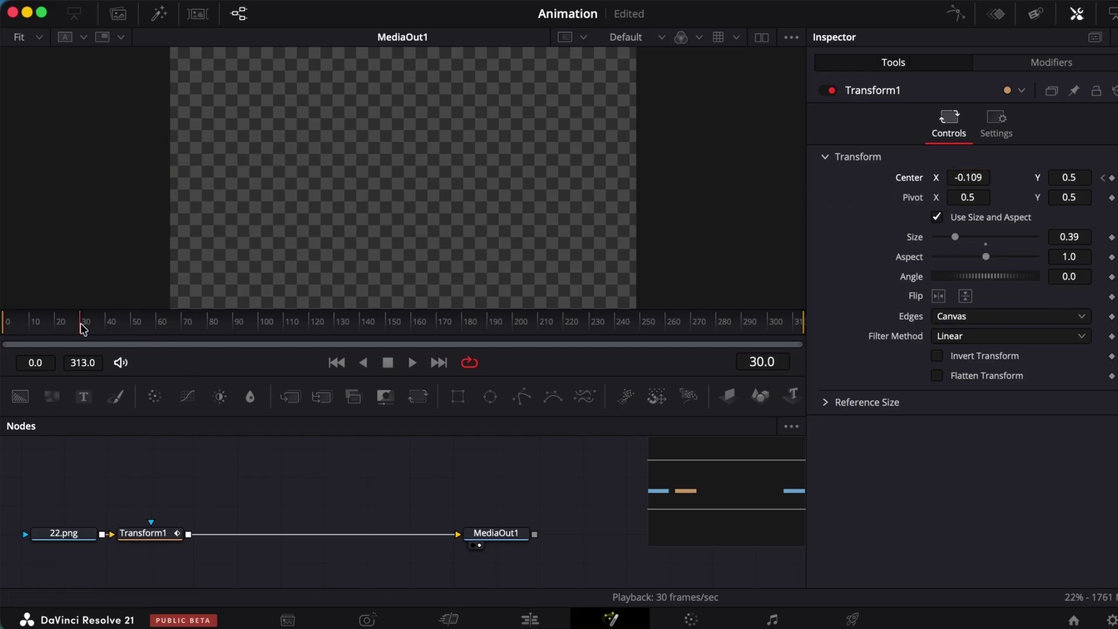
drag(962, 177, 796, 212)
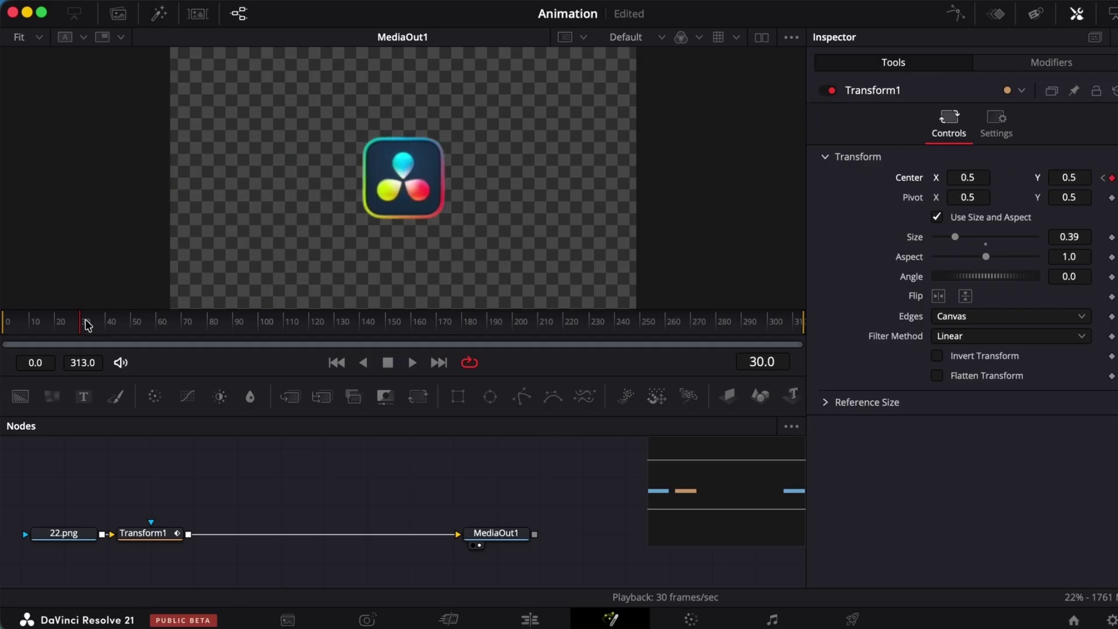
drag(79, 327, 2, 349)
key(space)
Insert an Anim Curves modifier on the Displacement of Path1 and play the composition from frame 0 to check the motion.
click(1044, 63)
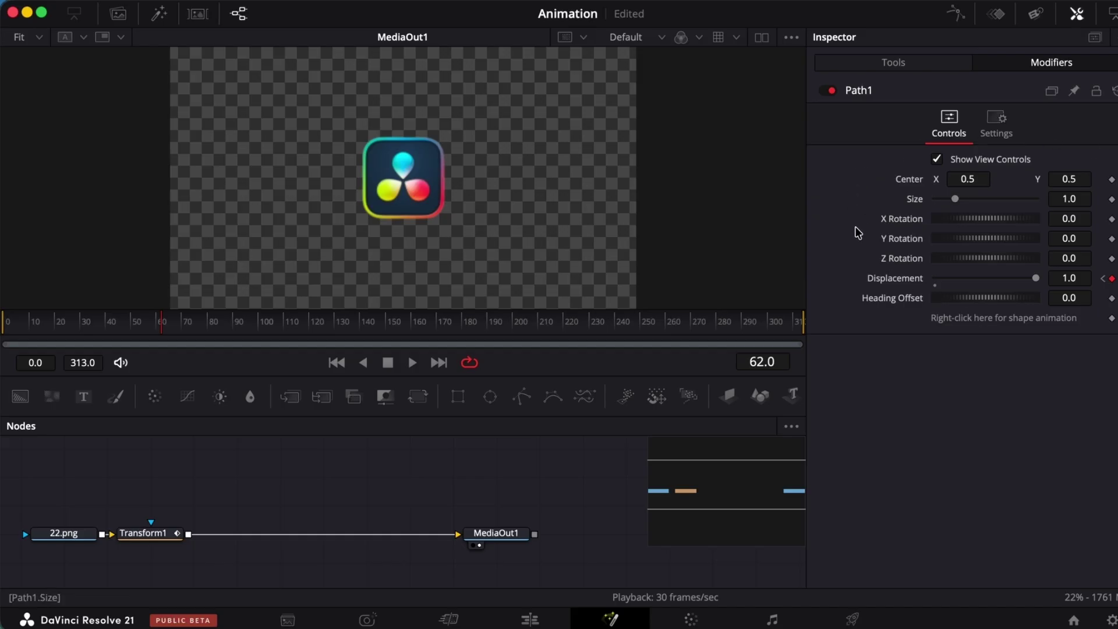
right_click(900, 279)
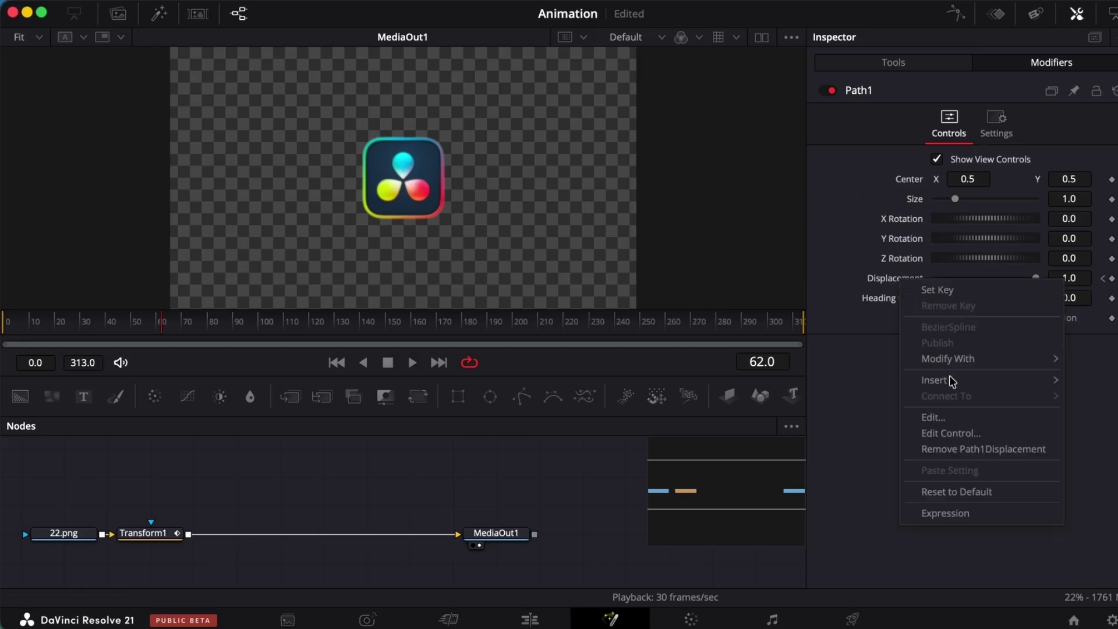
mouse_move(946, 386)
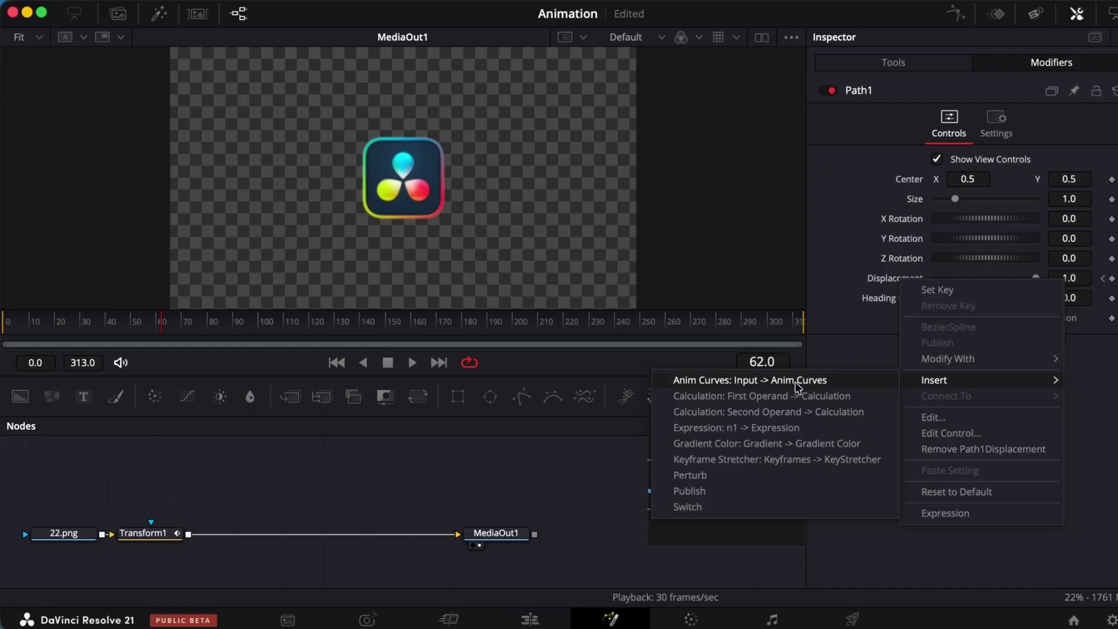
click(761, 381)
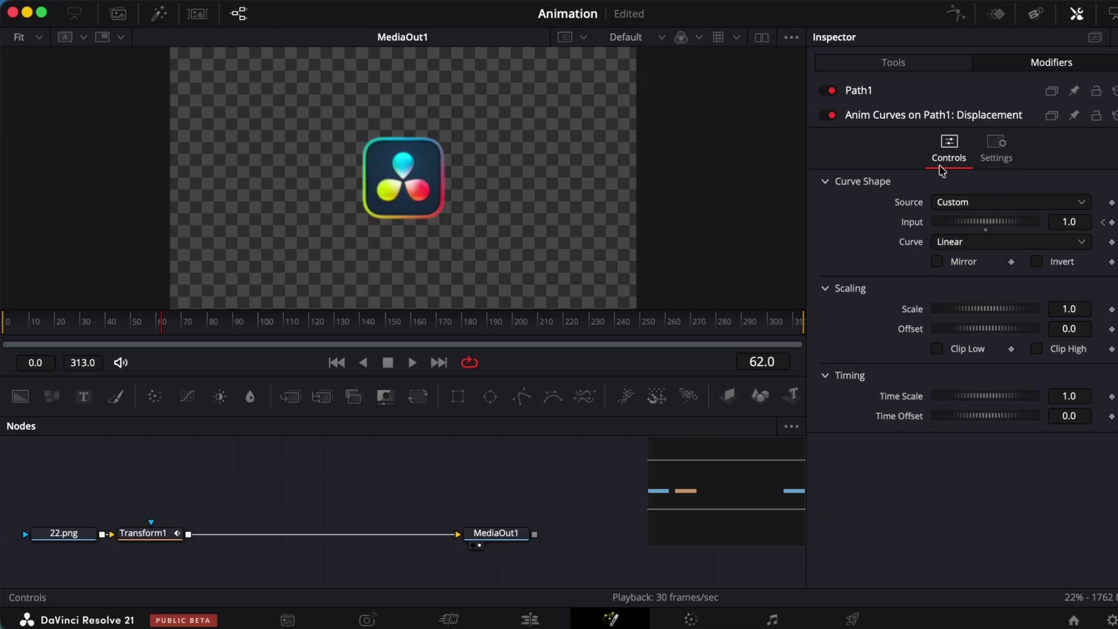
drag(27, 330, 1, 356)
key(space)
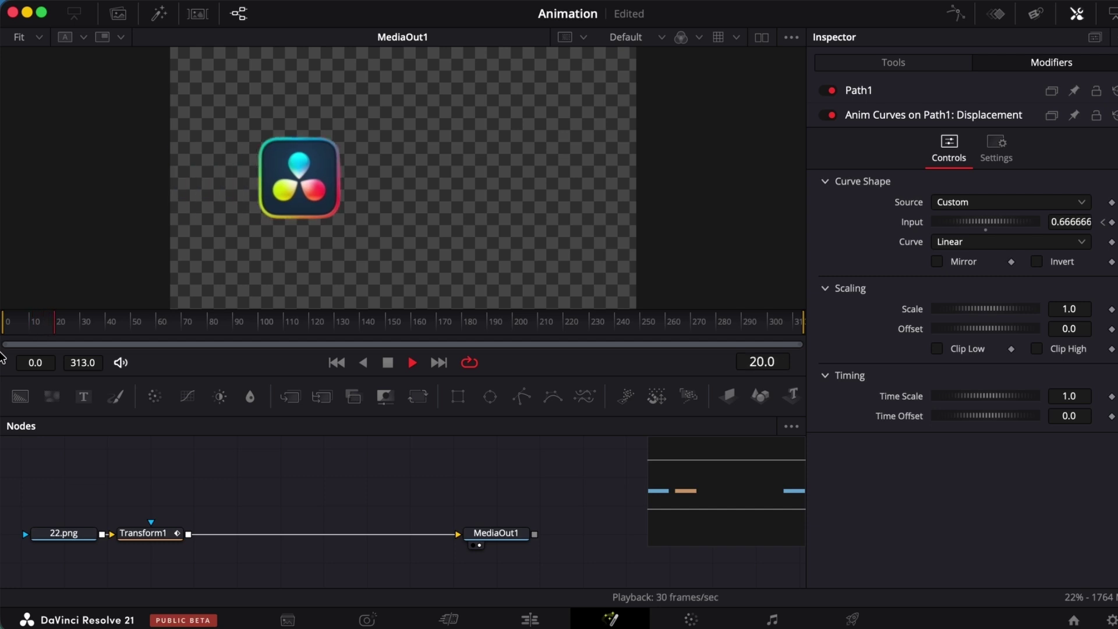
drag(142, 332, 5, 349)
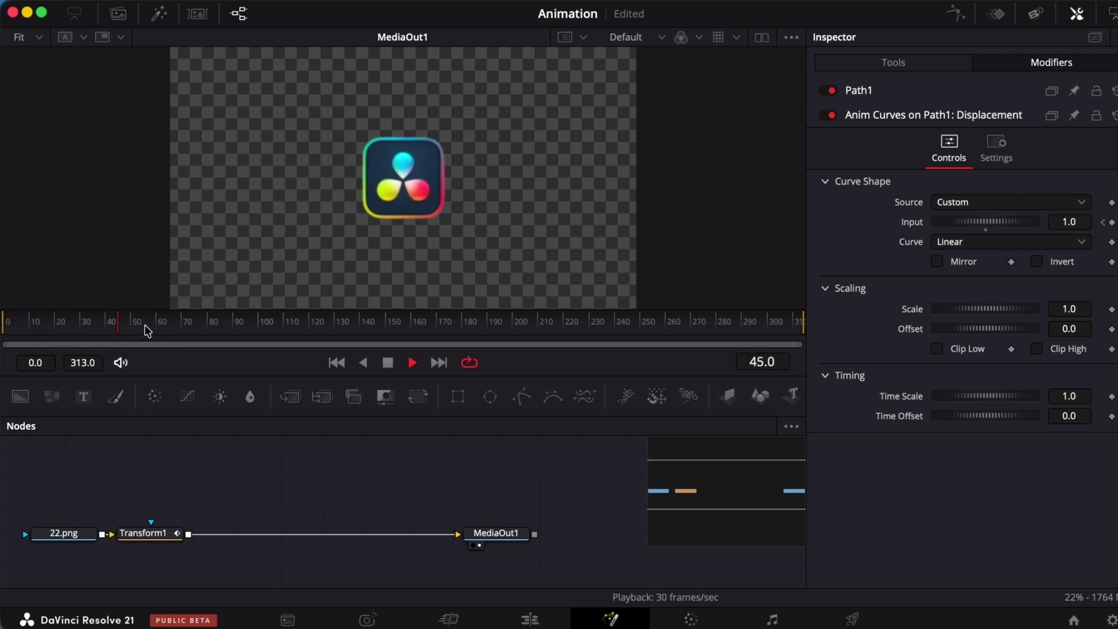
drag(144, 324, 1, 353)
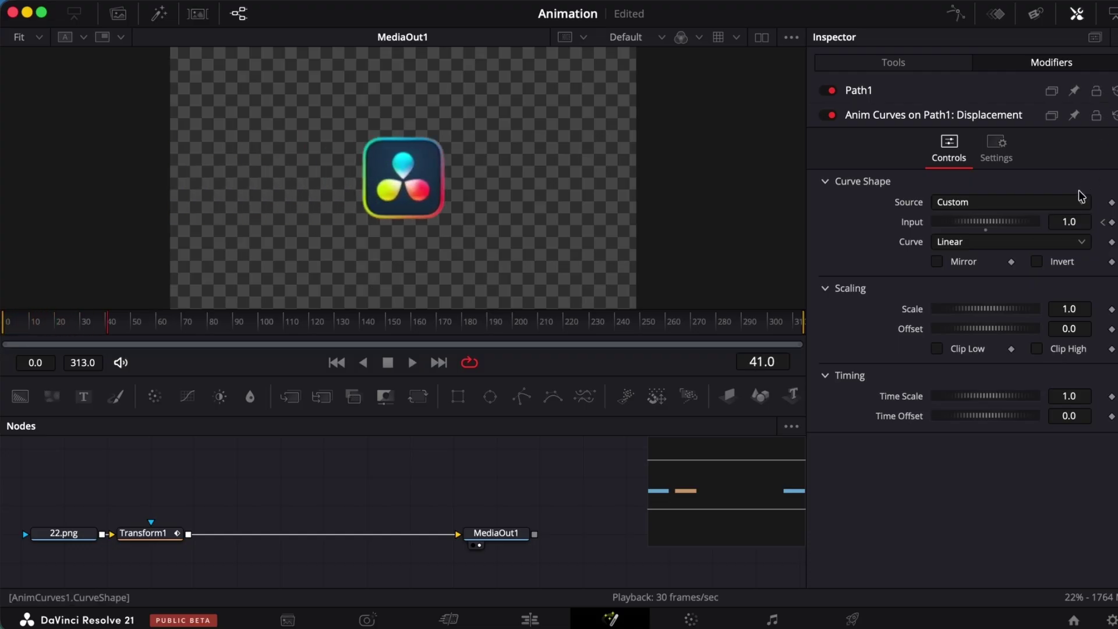
Set the Anim Curves curve to Easing with Bounce as the Out type, and play the slide-in from frame 0.
click(1005, 245)
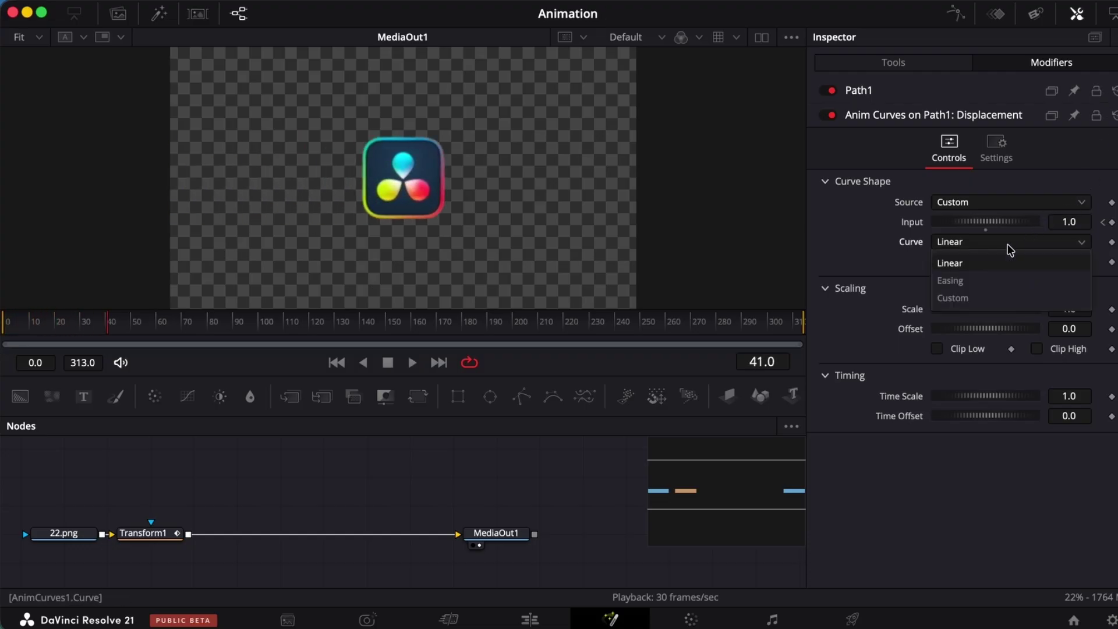
click(988, 281)
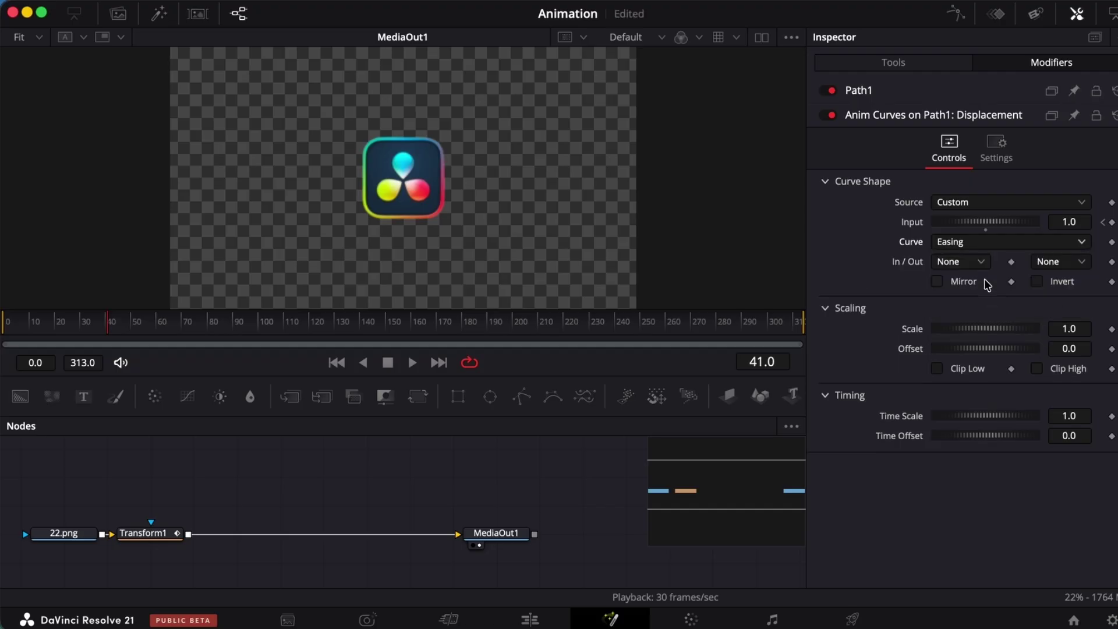
click(1084, 263)
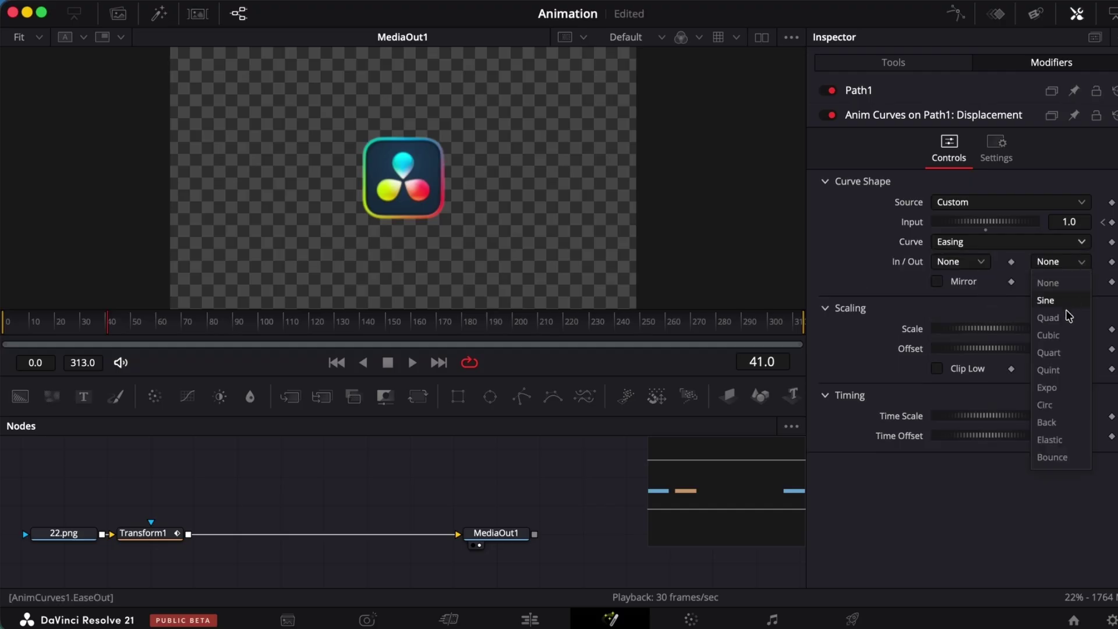
click(1061, 457)
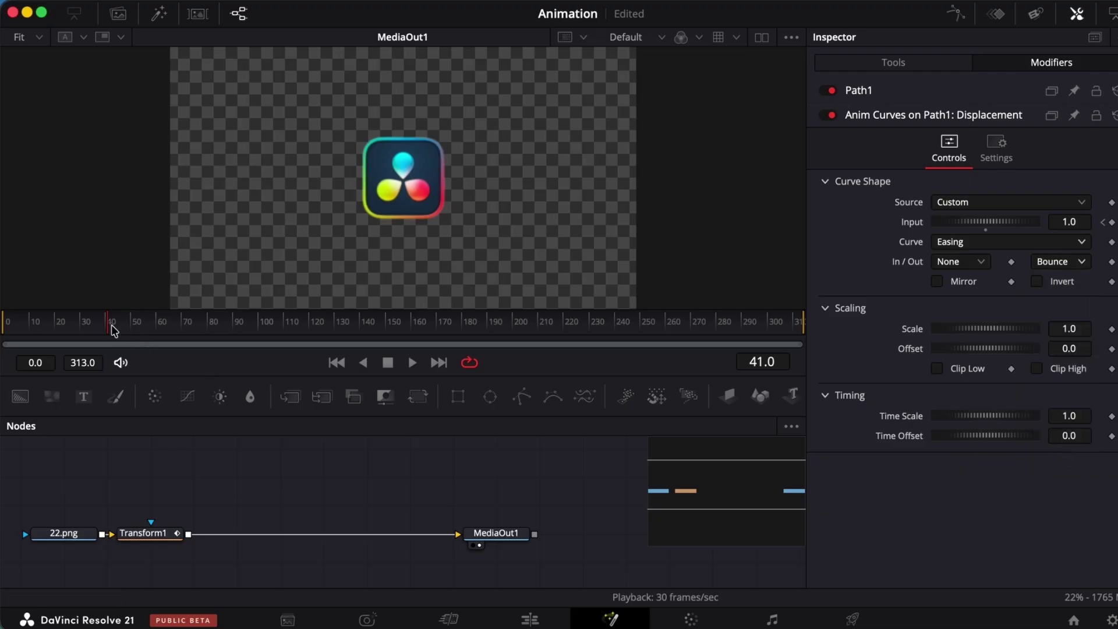
drag(112, 330, 1, 324)
key(space)
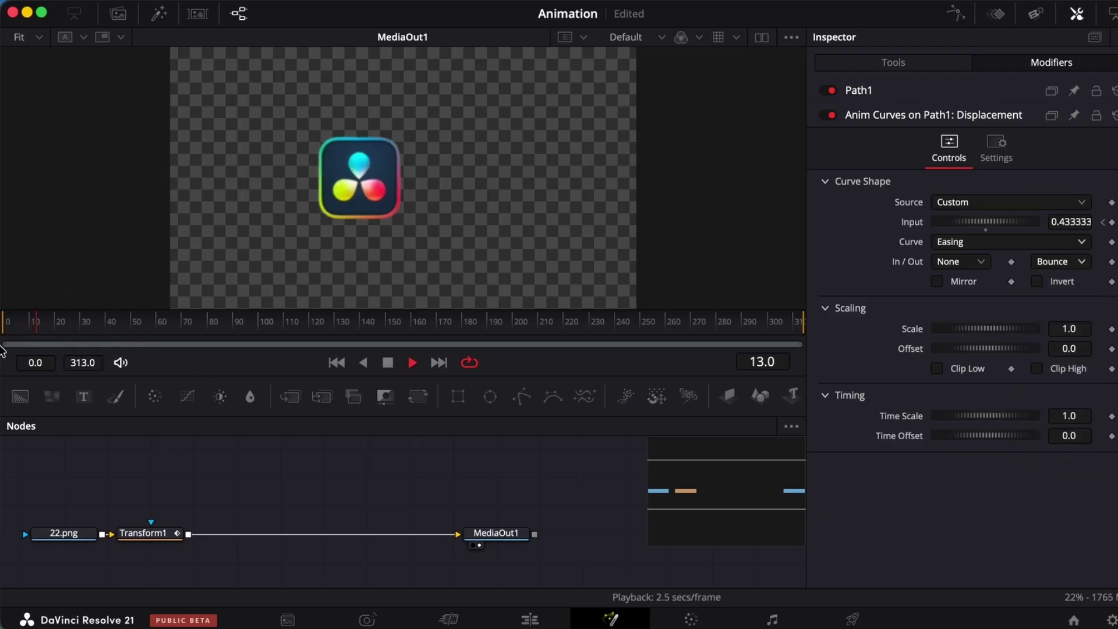
key(space)
Try Elastic as the Out easing and play the slide-in from frame 0.
click(1060, 262)
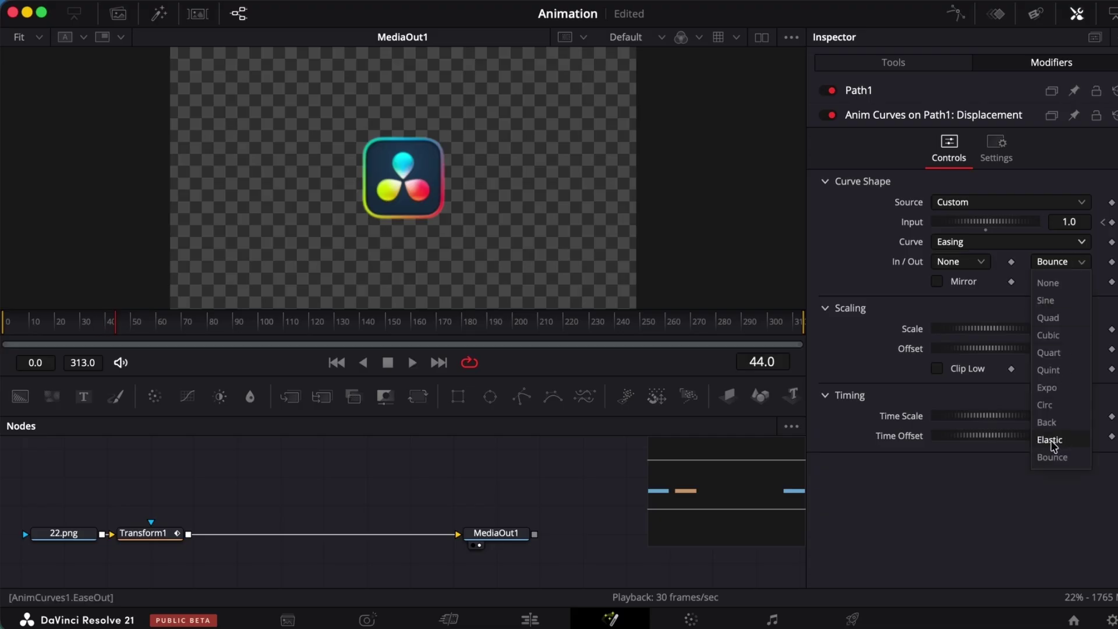
click(1051, 442)
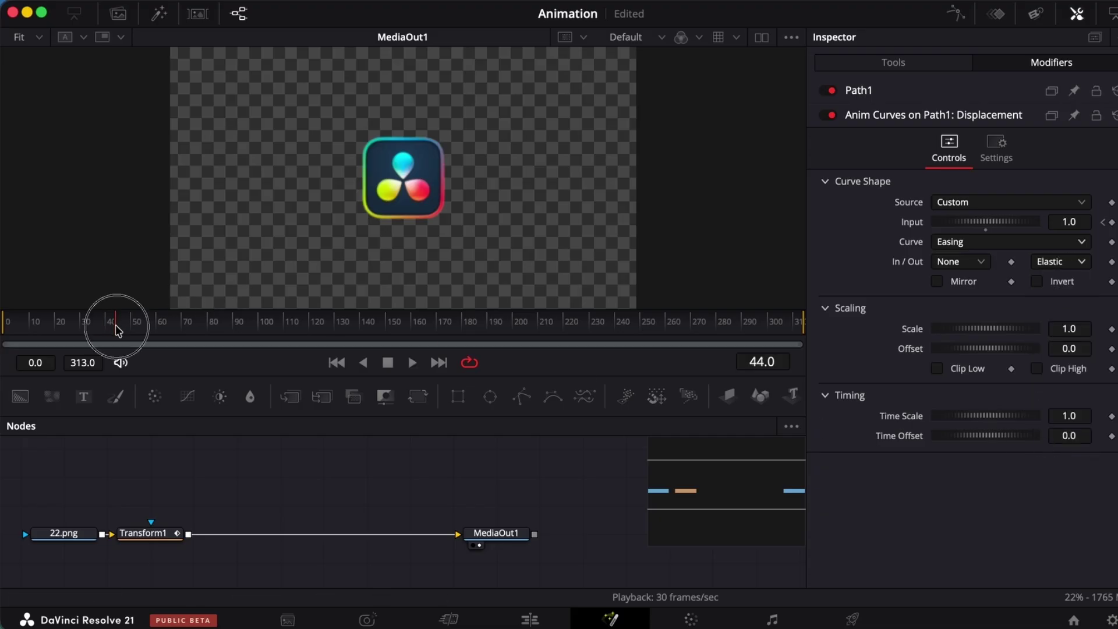
drag(110, 324, 4, 357)
key(space)
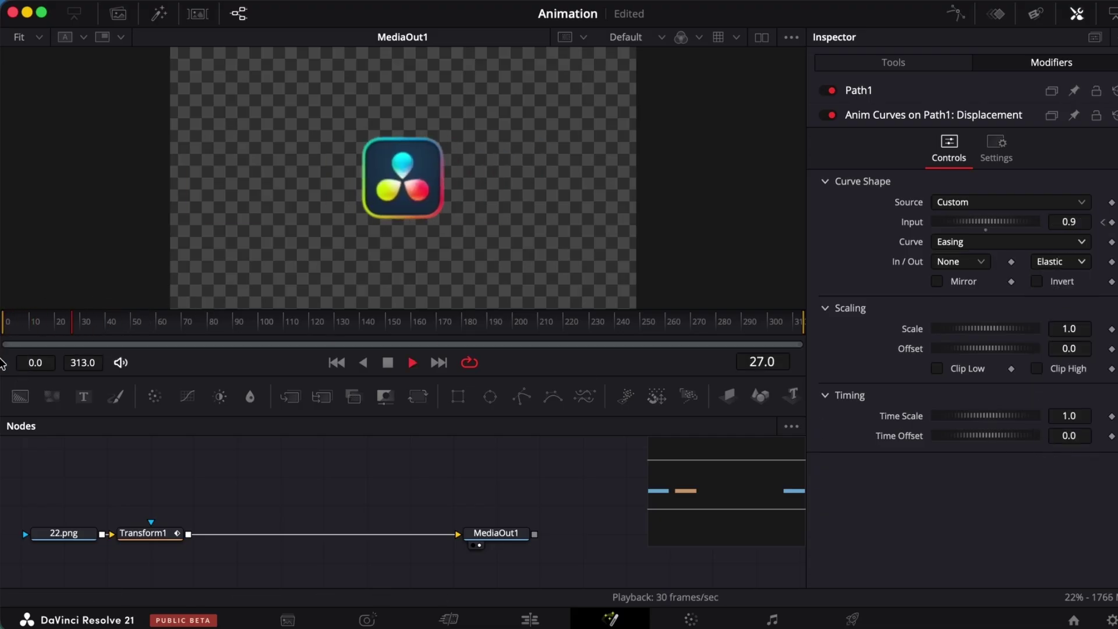
Set the Out easing to Back, play the slide-in from frame 0, and keep that easing.
click(1080, 262)
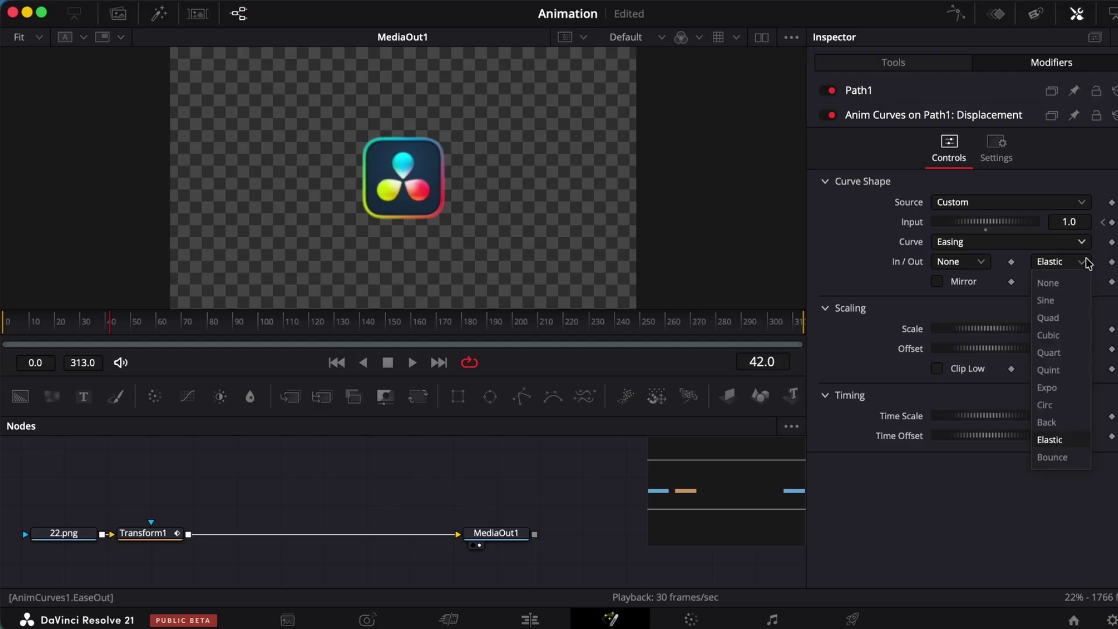
click(1047, 423)
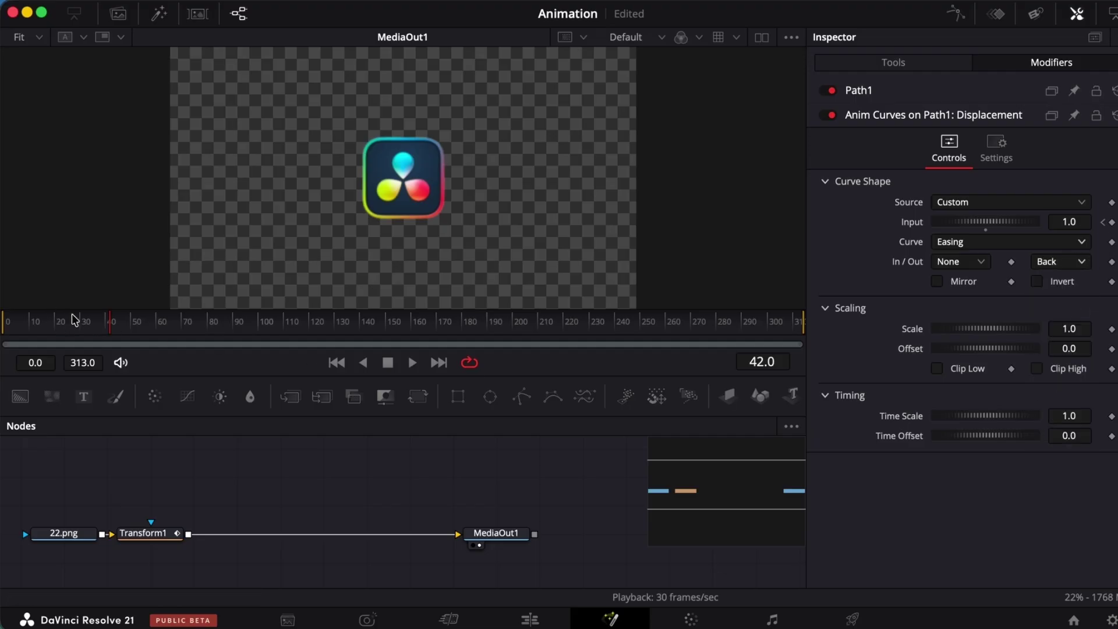
drag(114, 331, 2, 372)
key(space)
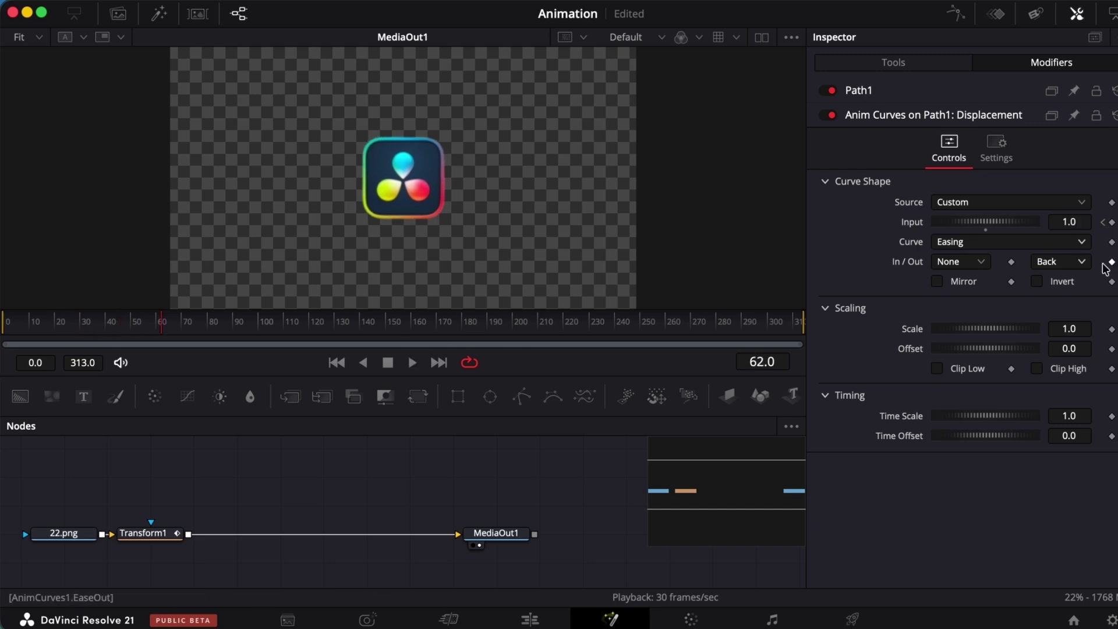
click(1082, 263)
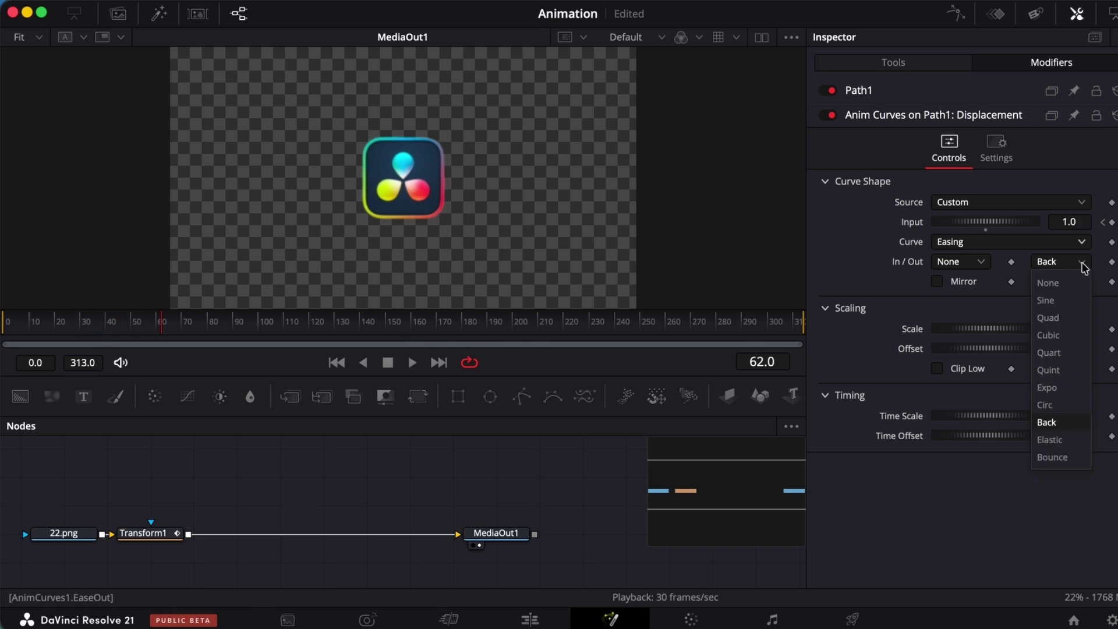
click(1083, 264)
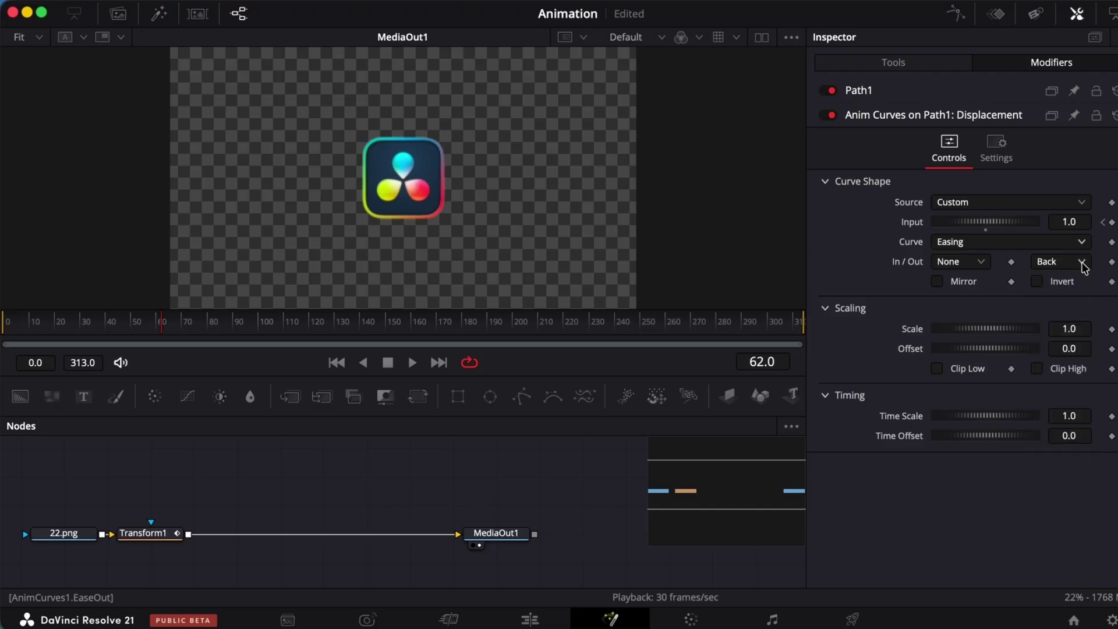
Select the Transform1 node and show its animated parameters in the Spline editor.
click(956, 14)
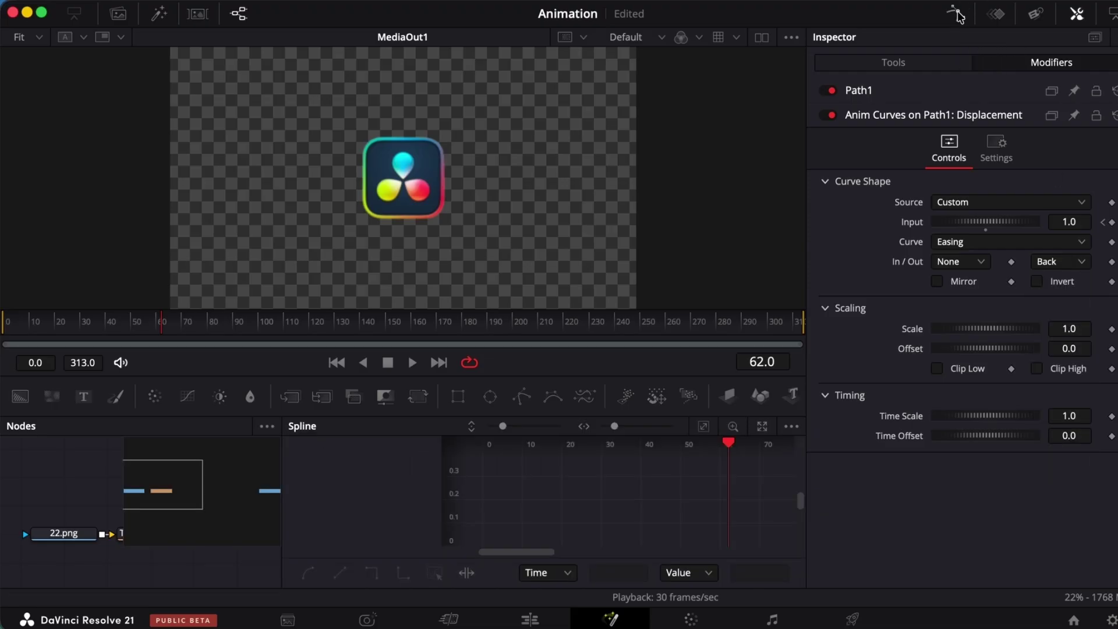
click(956, 14)
click(144, 533)
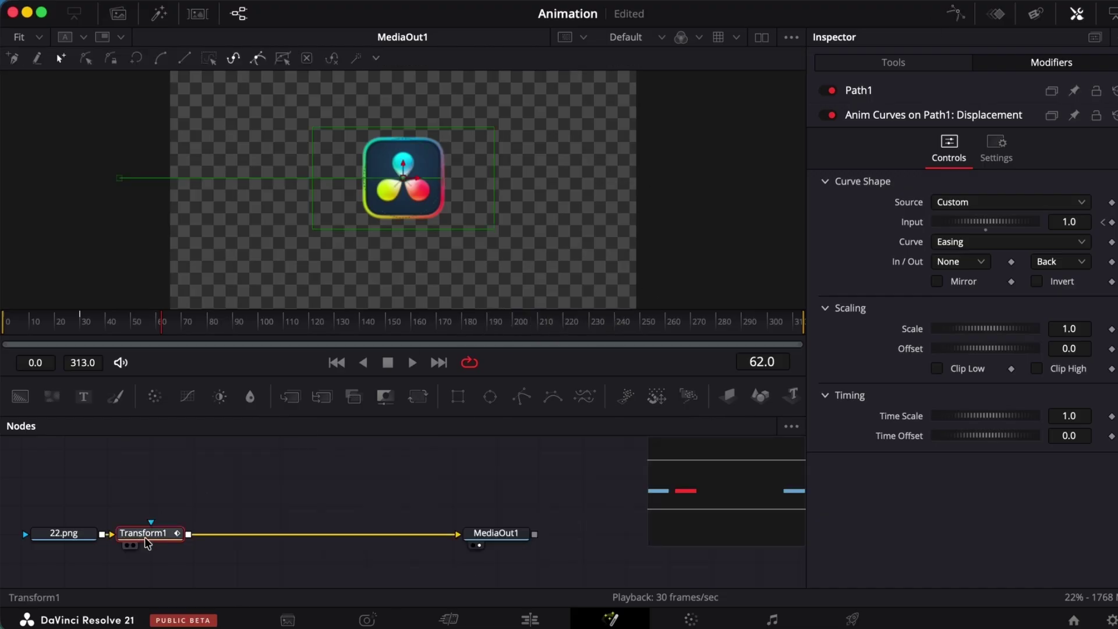
click(959, 16)
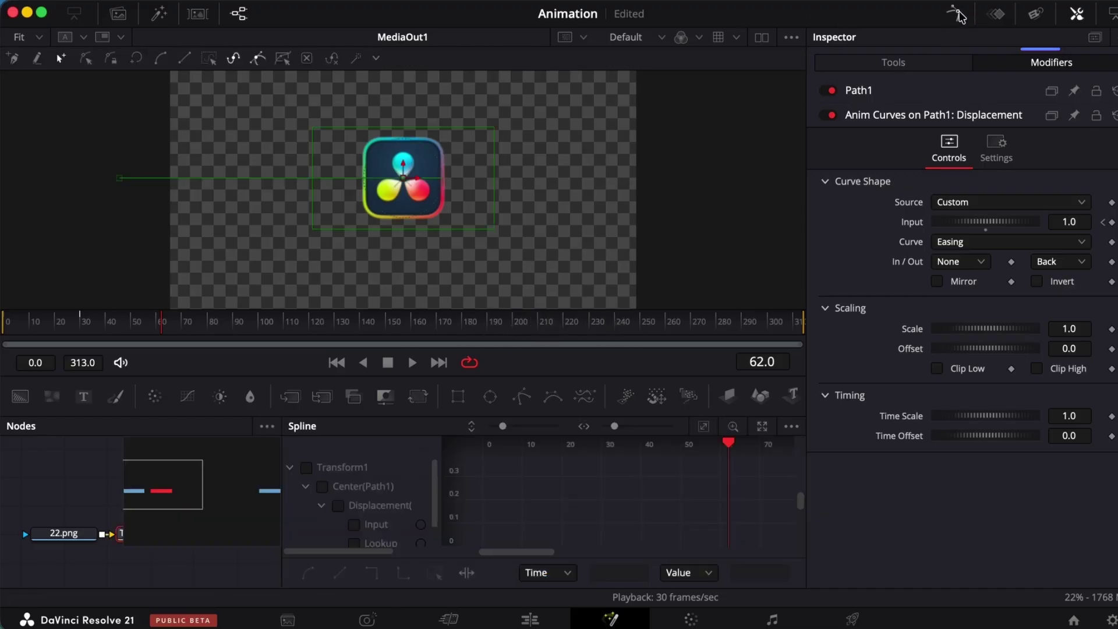
Show the displacement's Input curve in the Spline editor, move its last keyframe to frame 60, and play the slide-in from frame 0.
click(338, 505)
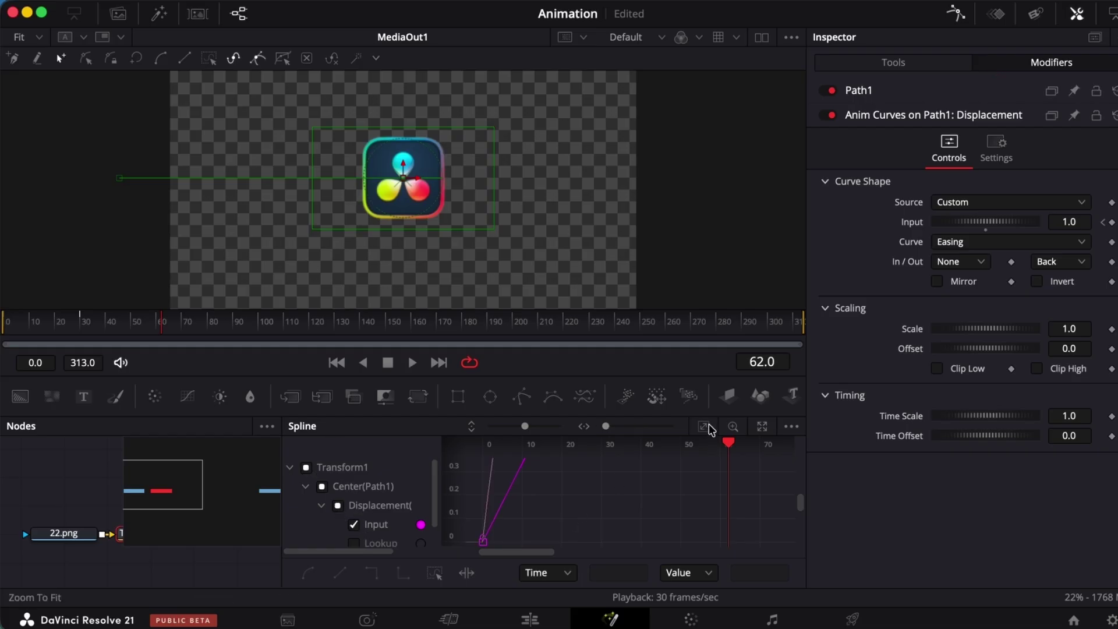
click(707, 429)
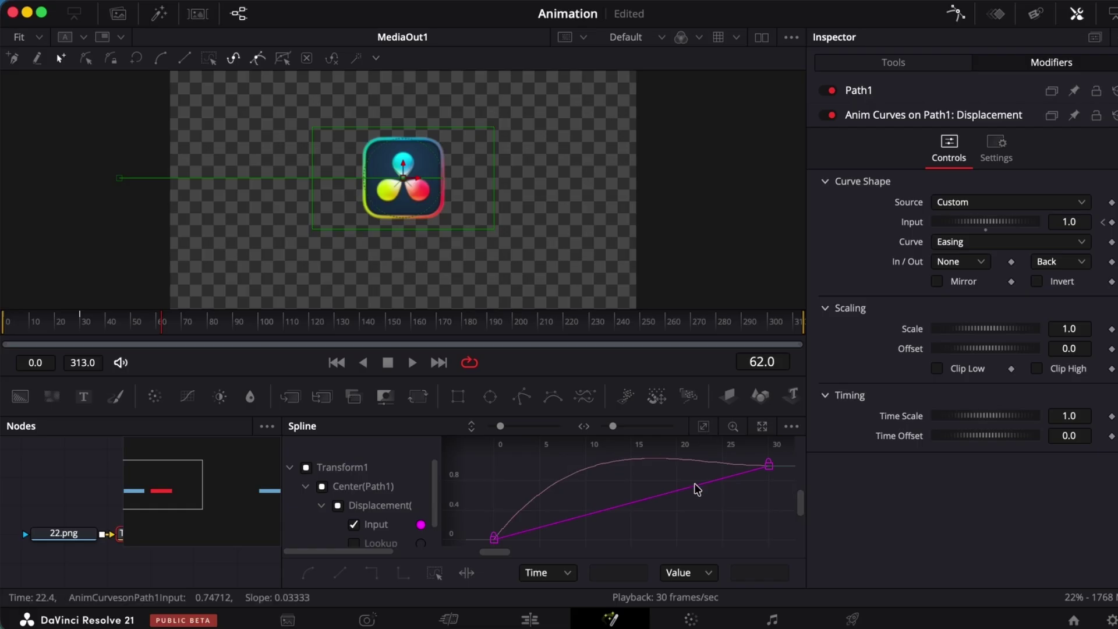
scroll(705, 534, right, 5)
scroll(705, 533, up, 3)
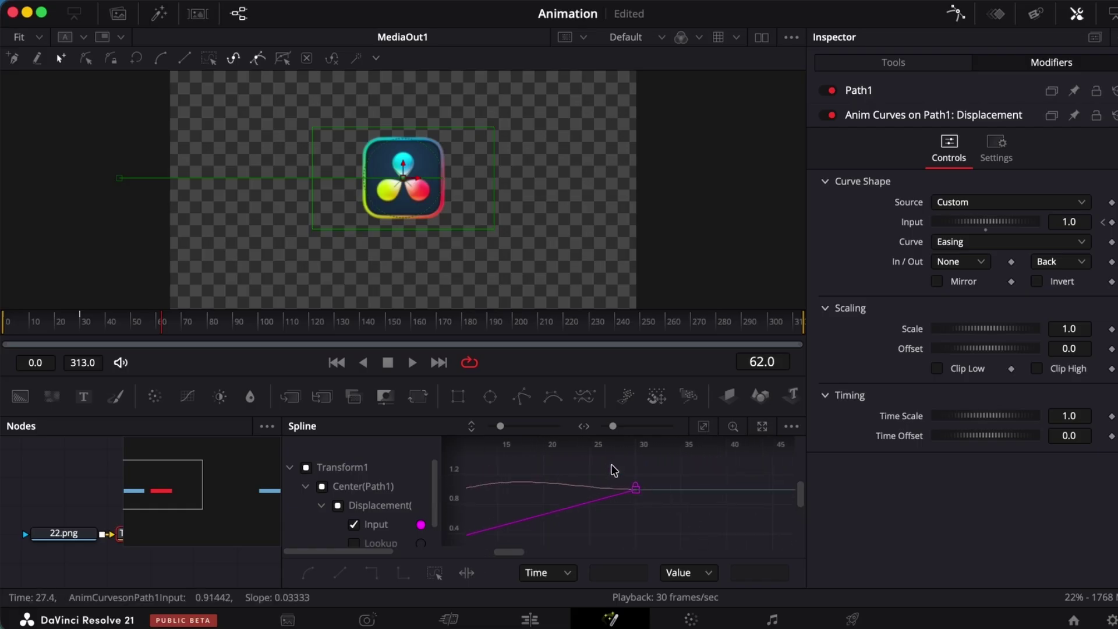
drag(612, 469, 694, 531)
scroll(675, 524, right, 6)
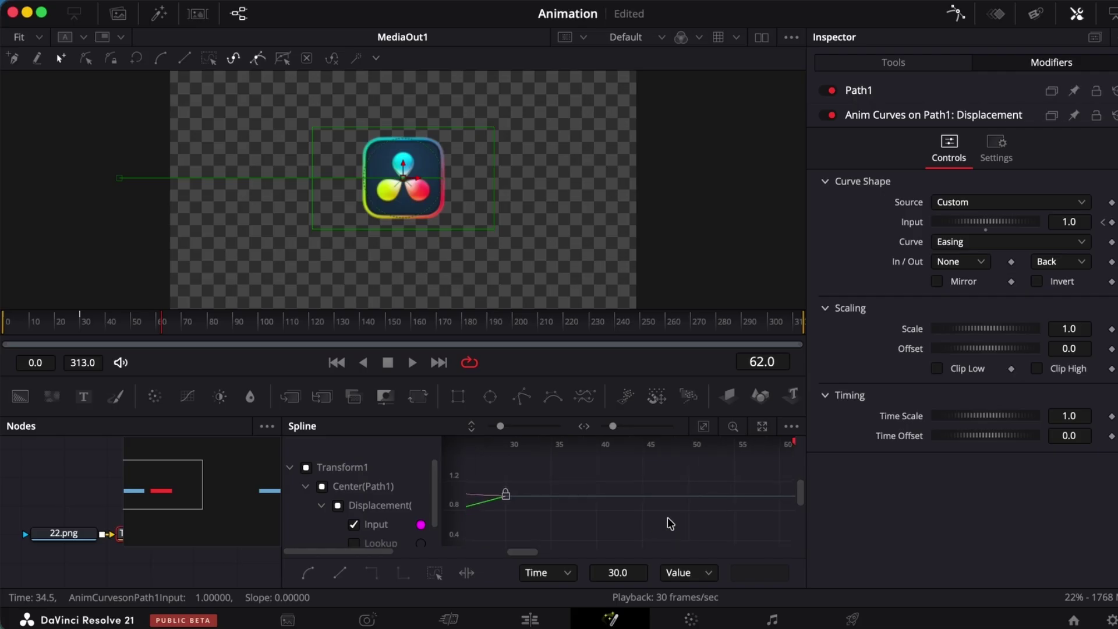
drag(482, 466, 582, 550)
drag(504, 496, 749, 482)
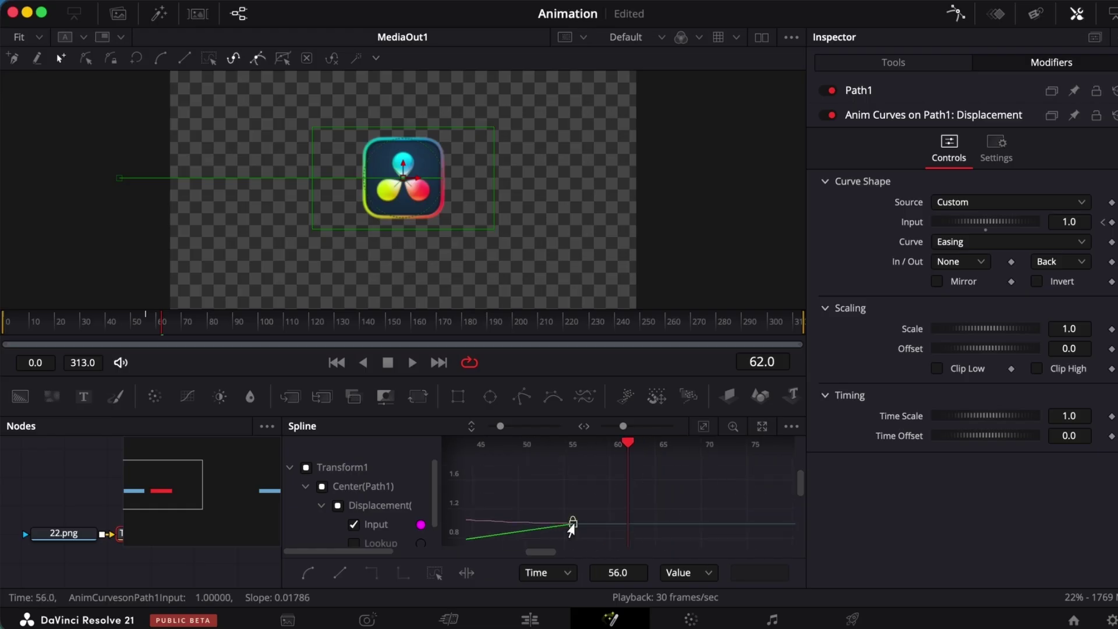
drag(571, 526, 609, 523)
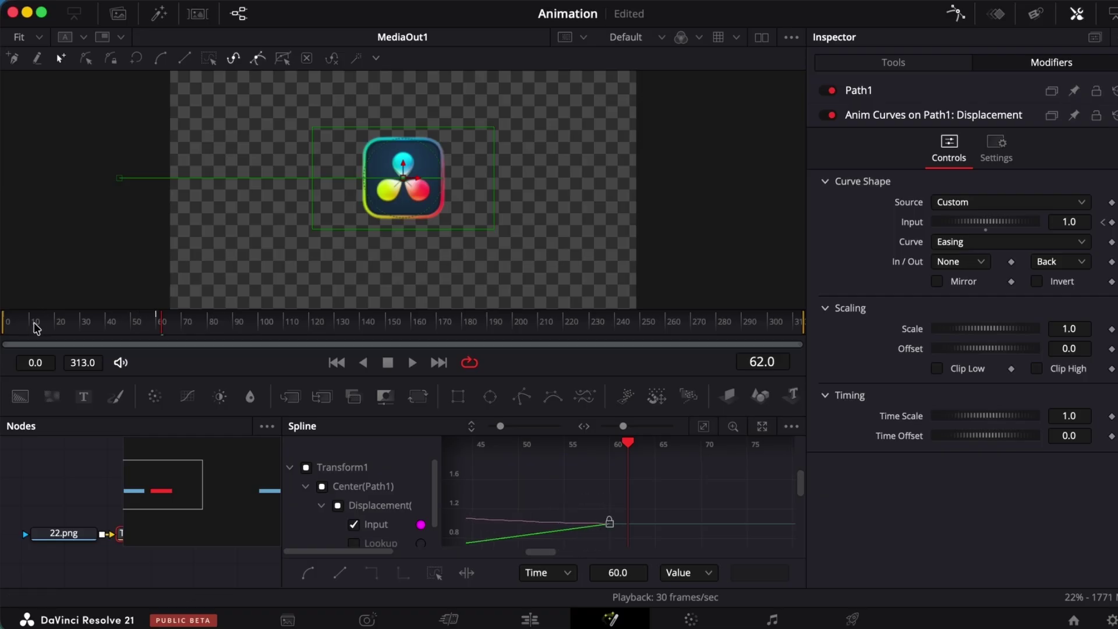
click(6, 330)
key(space)
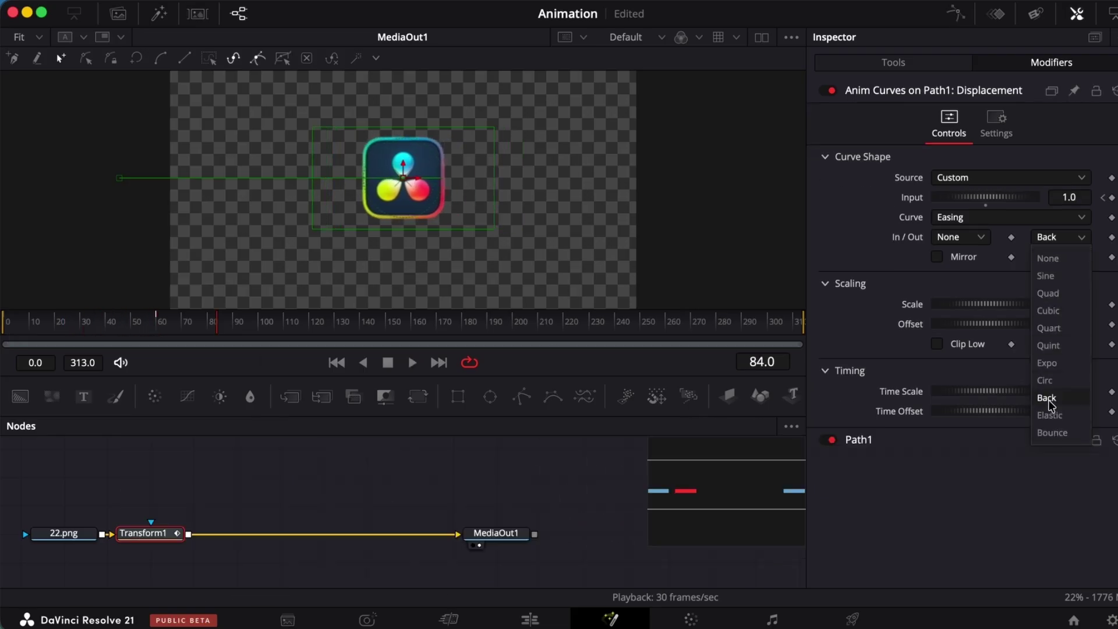
Try Expo and Back as the Anim Curves Out easing, playing the lengthened slide-in from frame 0.
click(1046, 362)
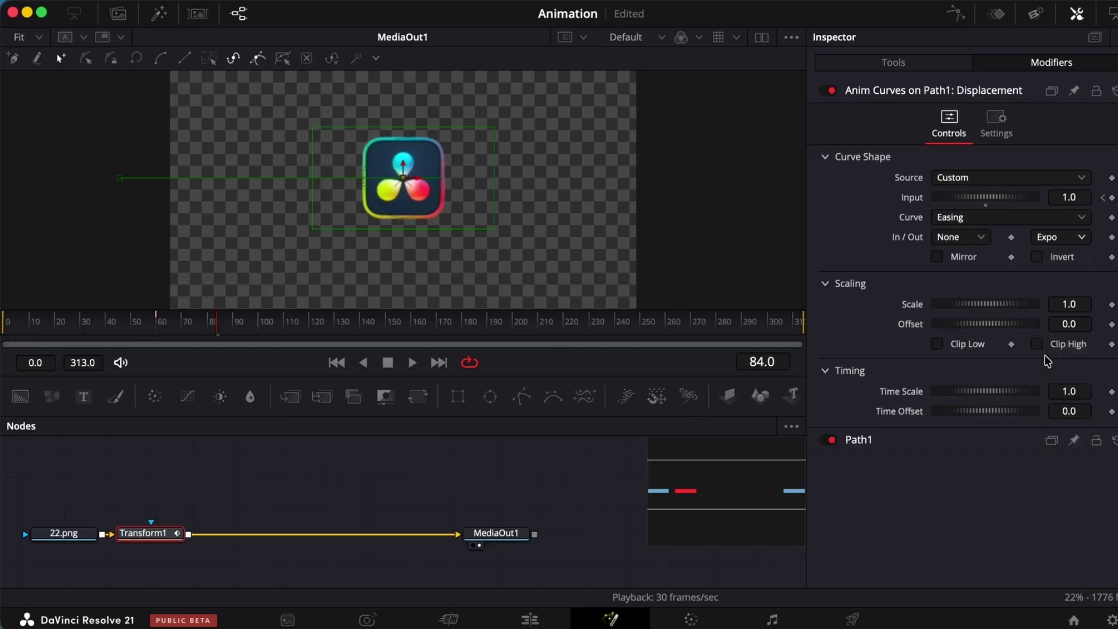
click(304, 514)
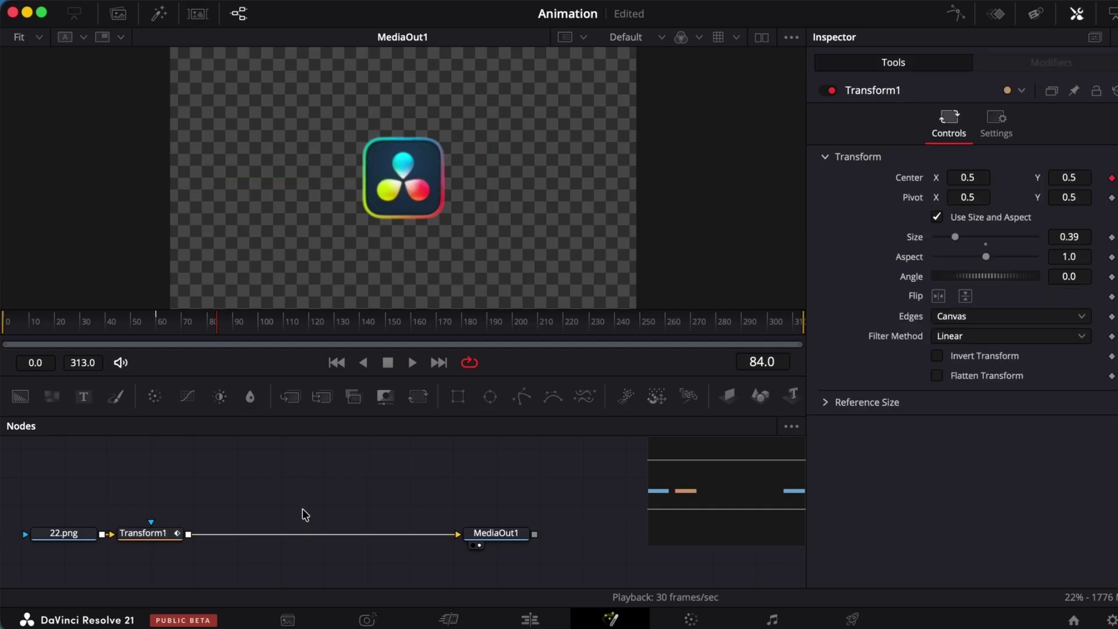
click(9, 328)
key(space)
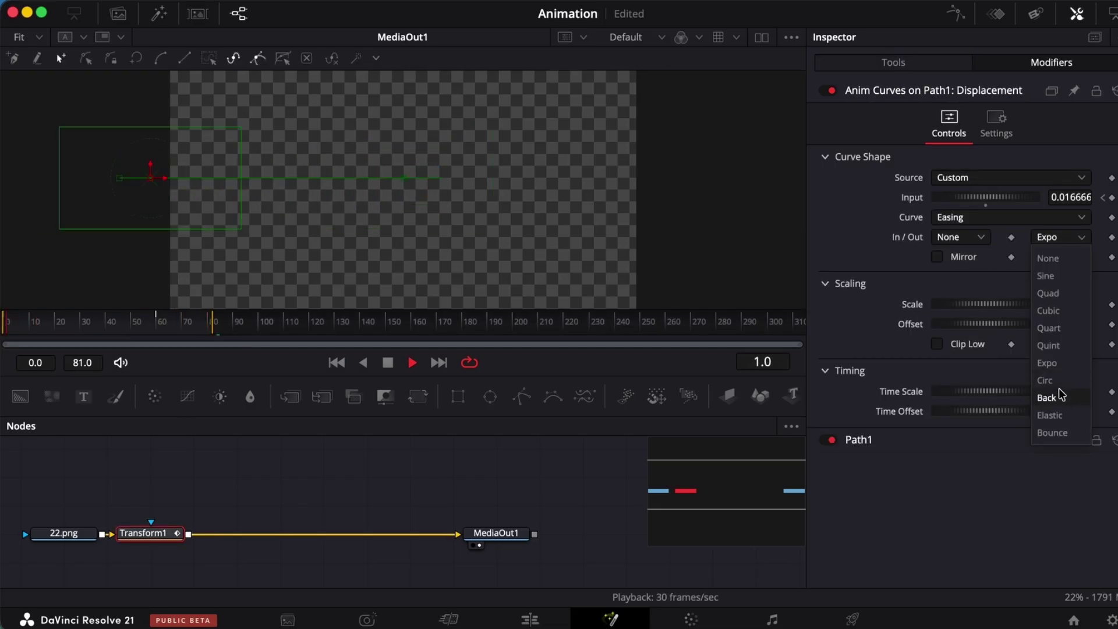
click(1048, 398)
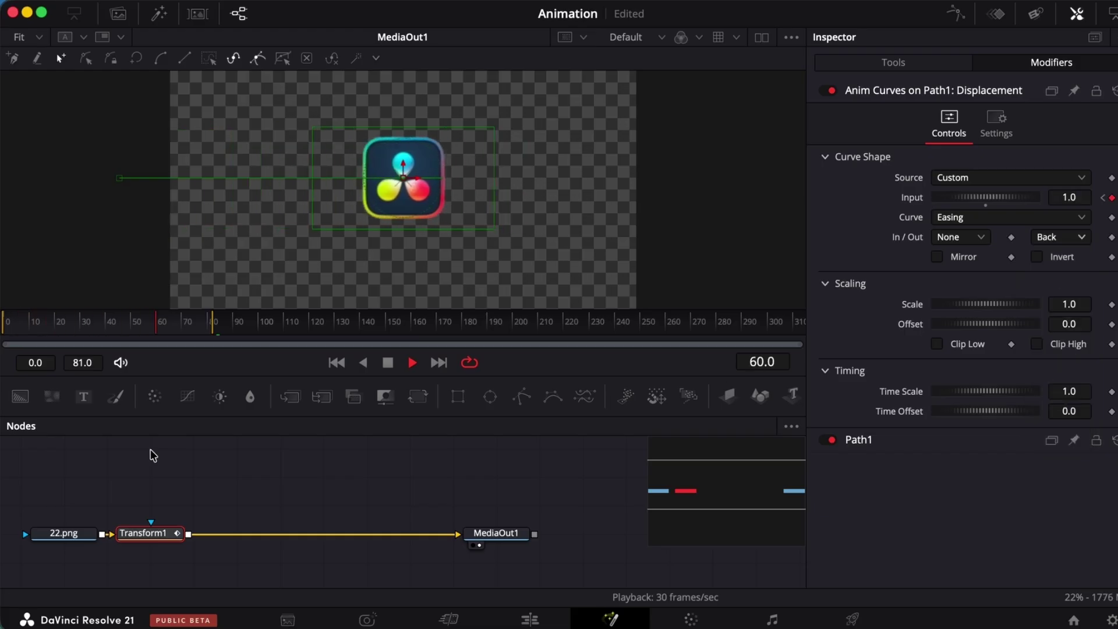
click(256, 492)
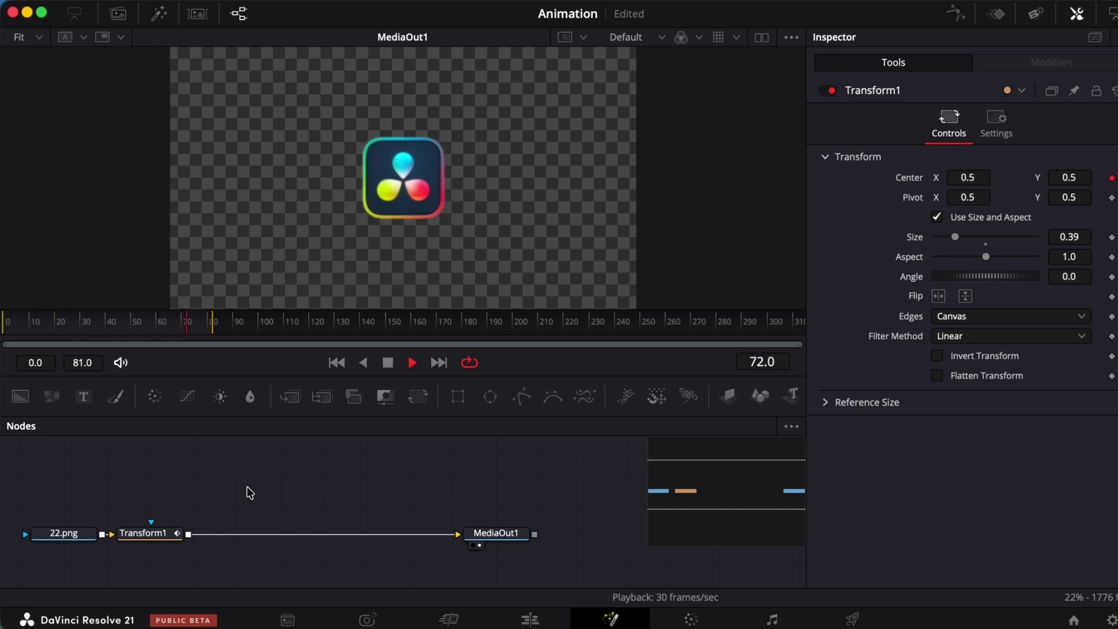
Try Elastic as Transform1's Out easing during looping playback, and switch the Out easing to Bounce.
click(150, 533)
click(1051, 62)
click(1081, 238)
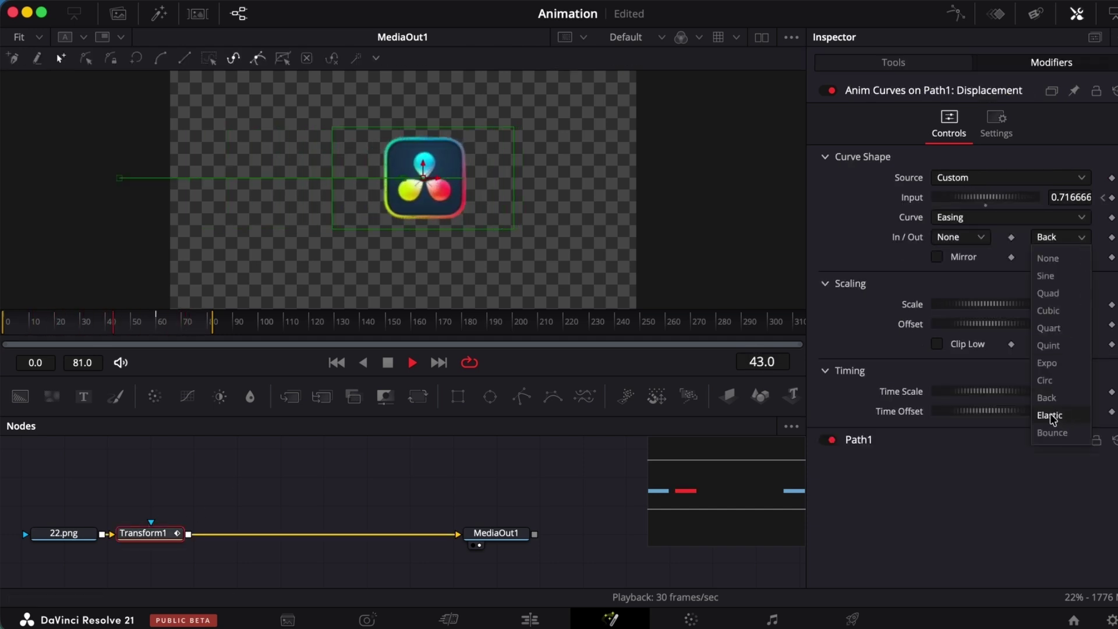
click(1051, 415)
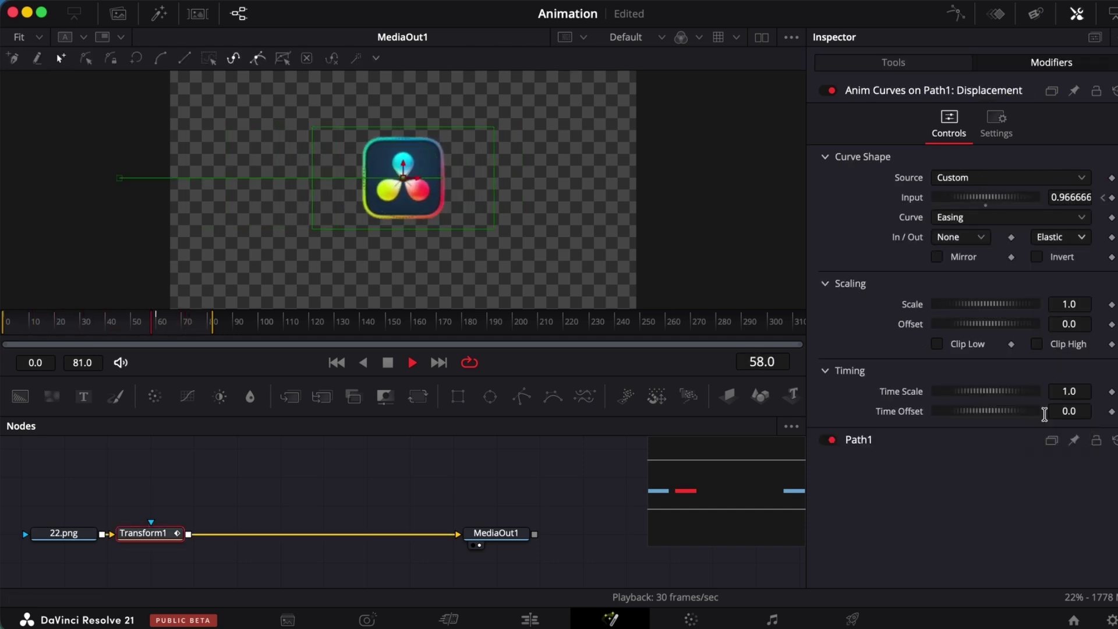
click(254, 508)
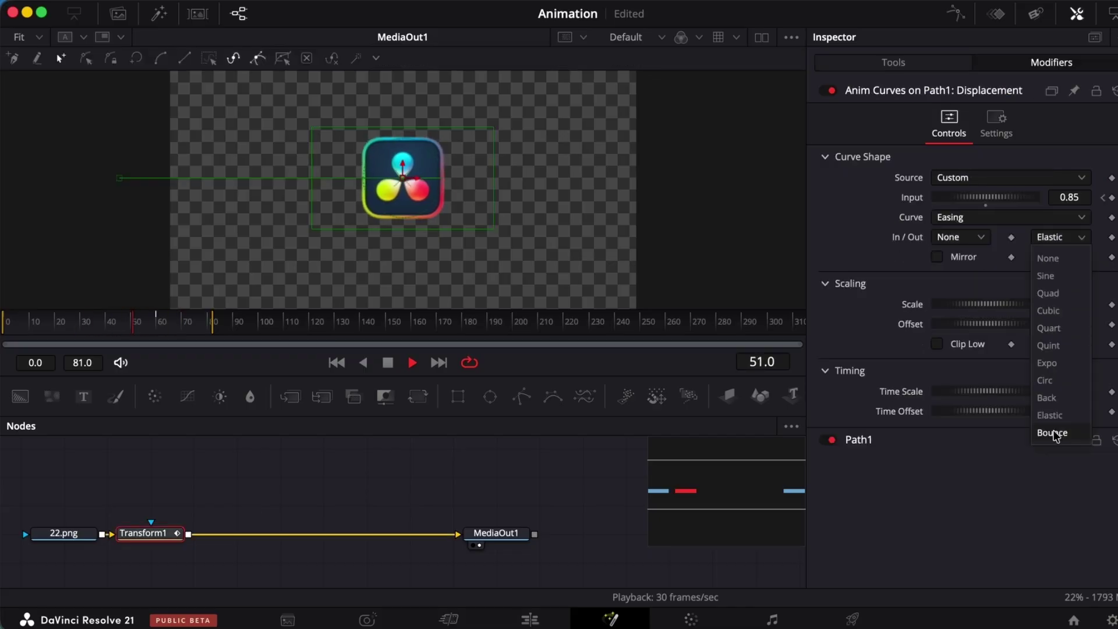
click(1055, 429)
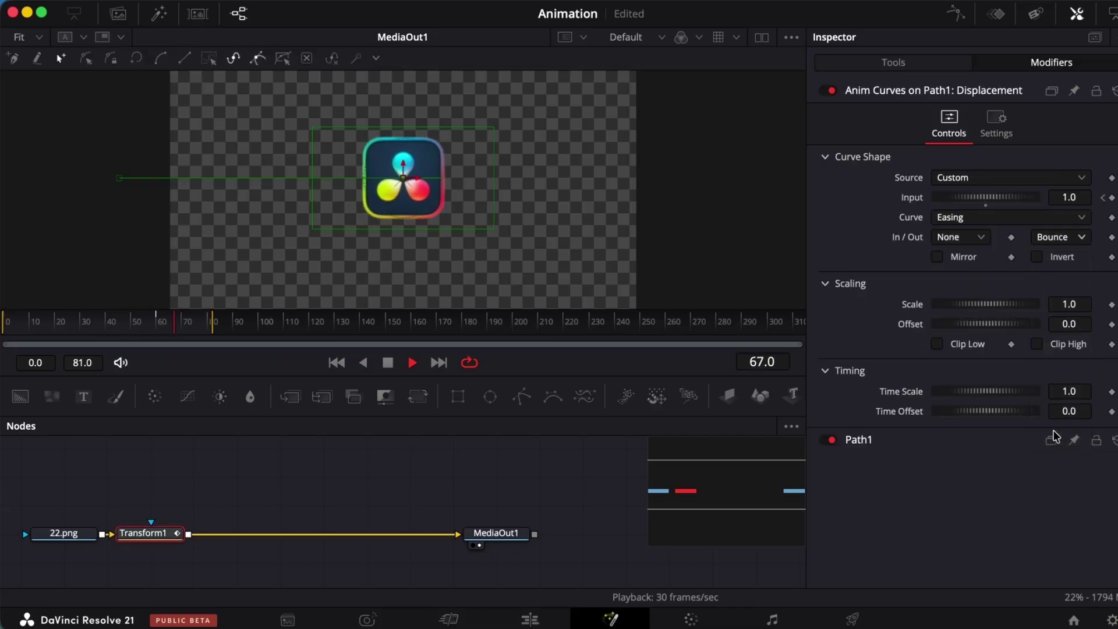
click(360, 500)
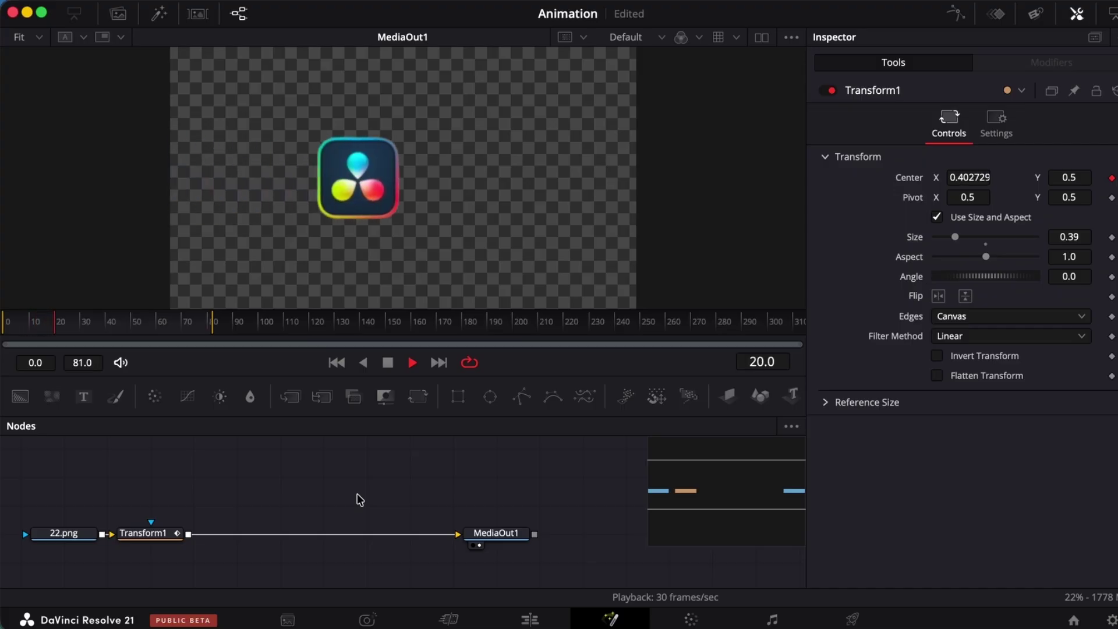
Switch to the Edit page and play the Fusion composition clip repeatedly from 01:00:00:00 to review the slide-in.
click(530, 620)
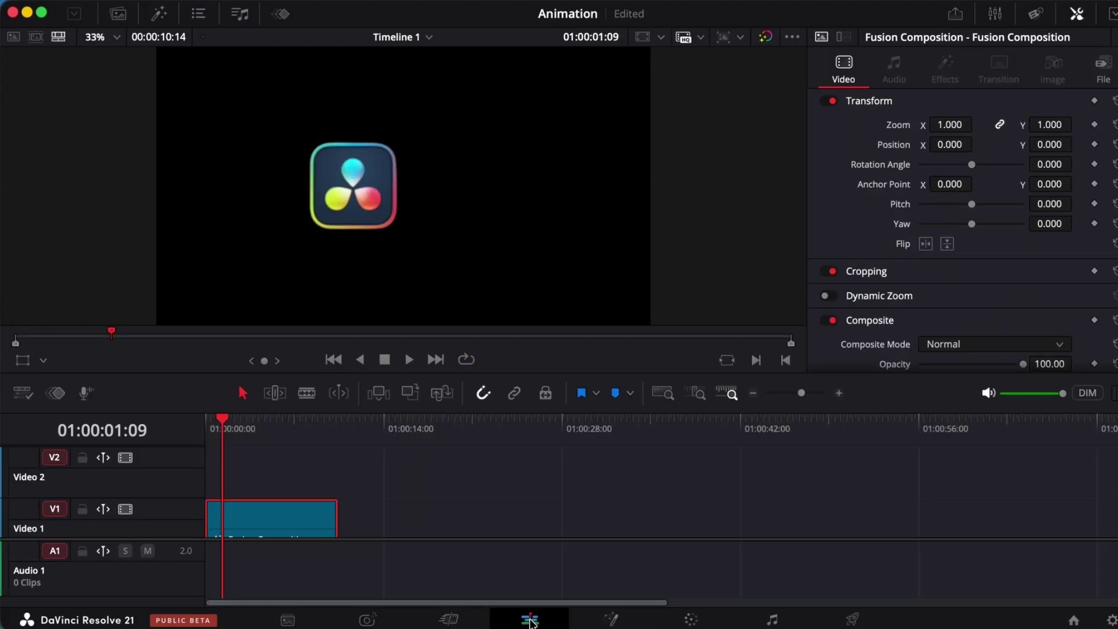
click(207, 422)
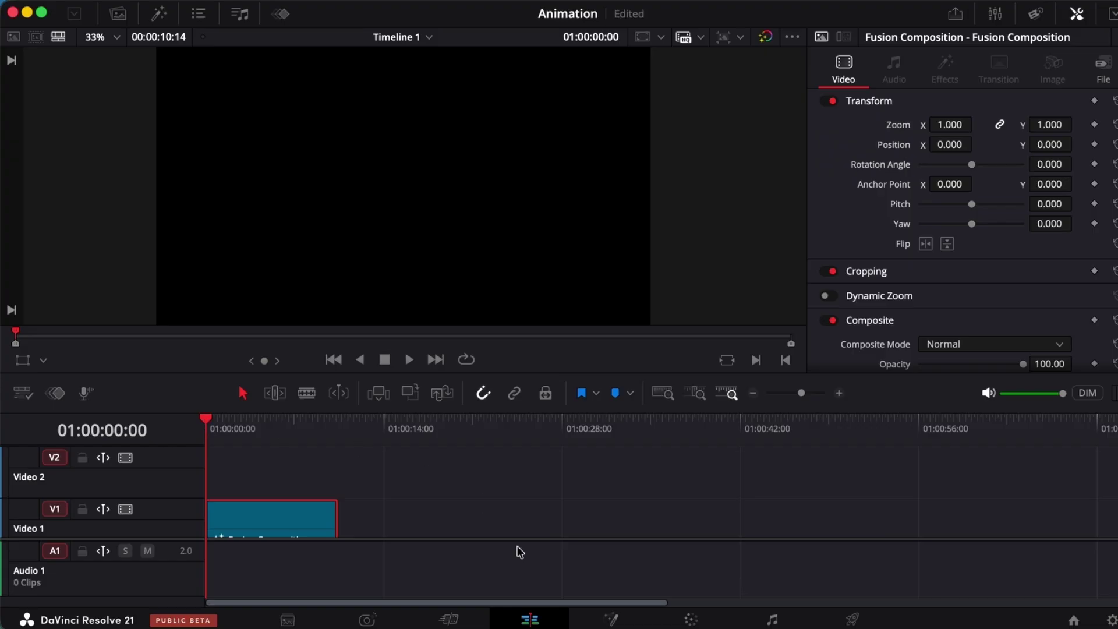
key(space)
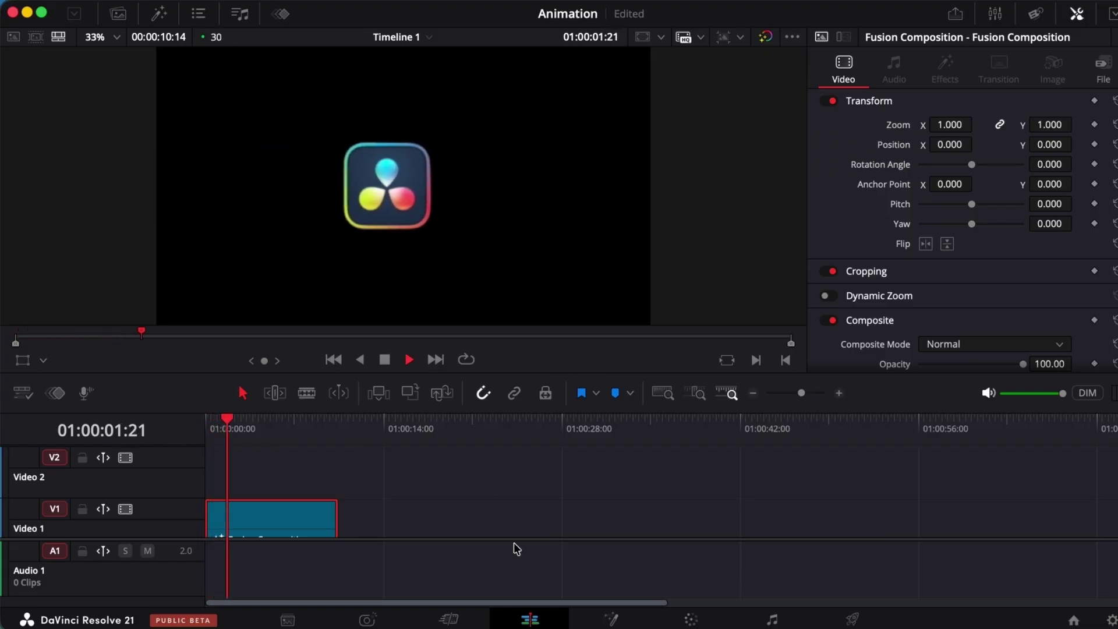
drag(244, 418, 172, 434)
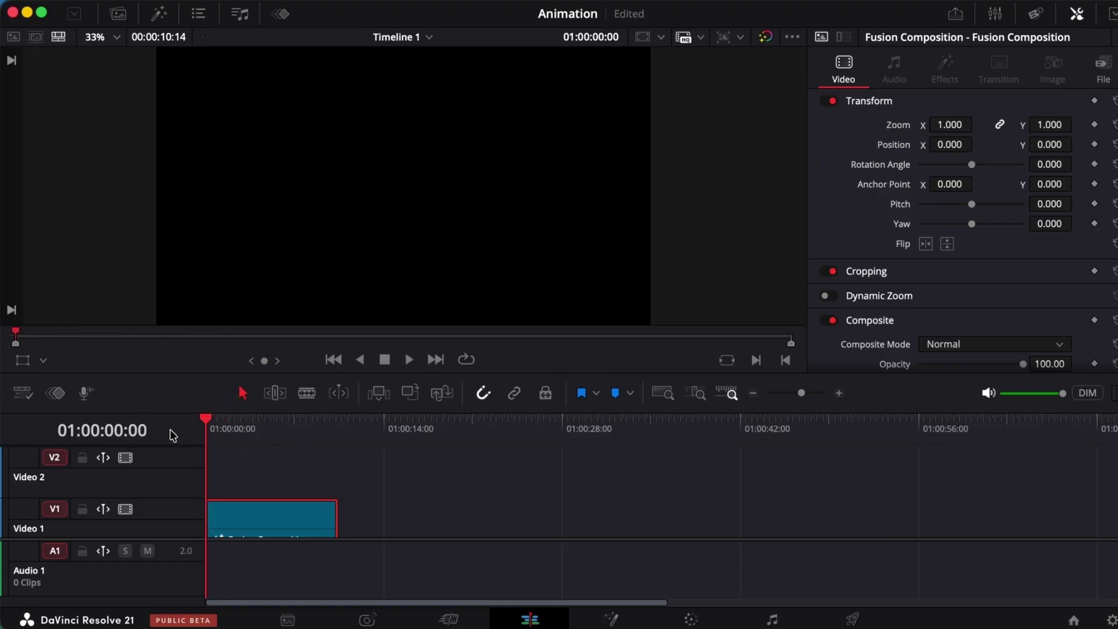
key(space)
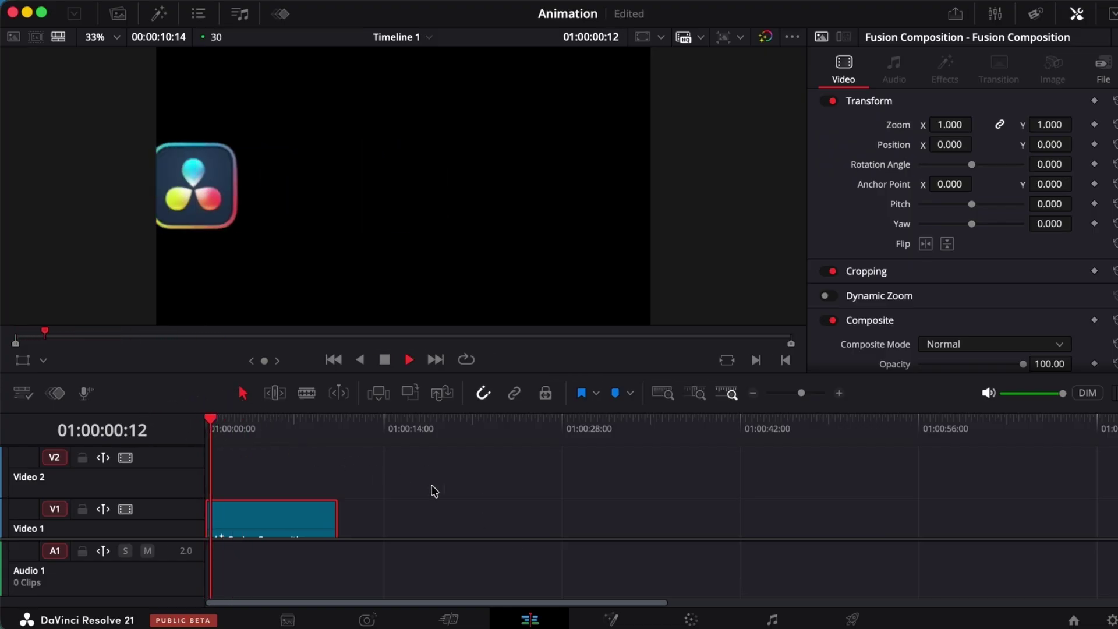
click(206, 416)
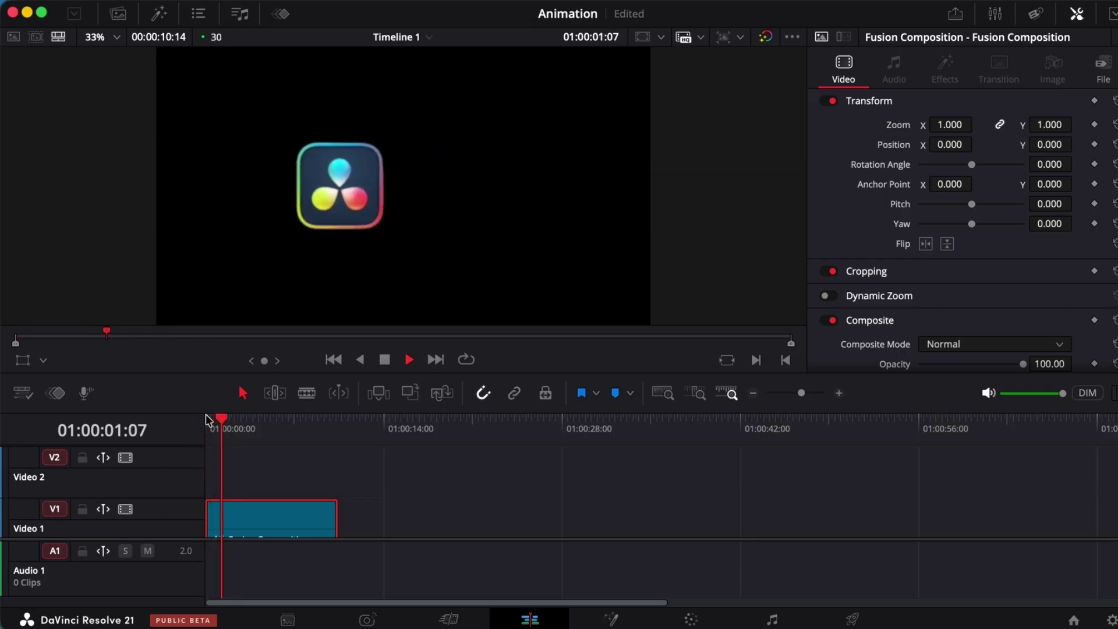
click(207, 418)
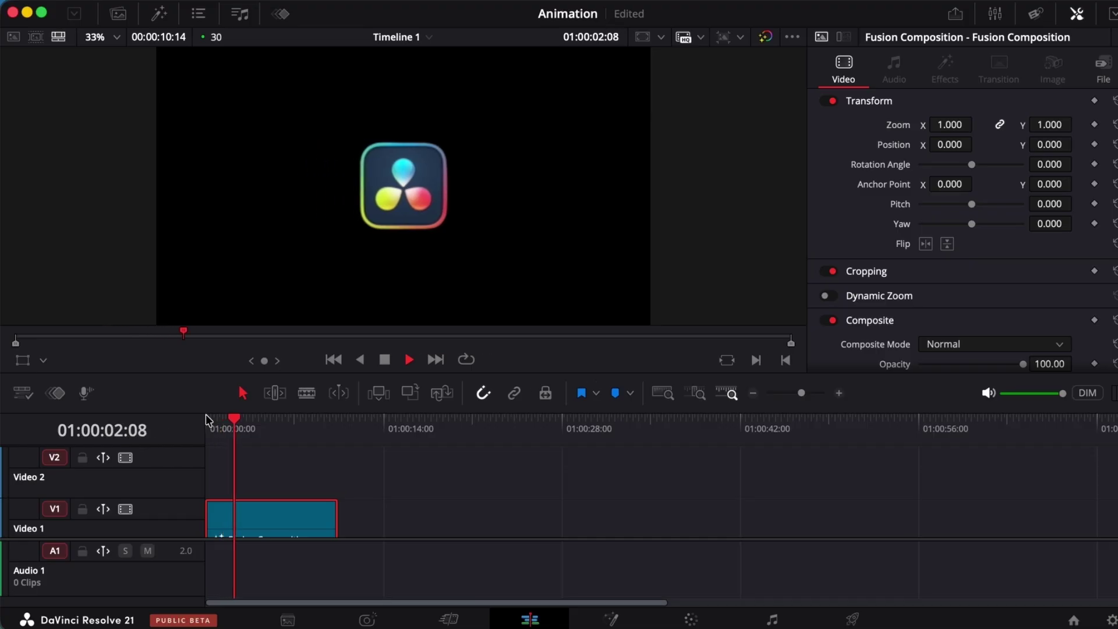
click(206, 418)
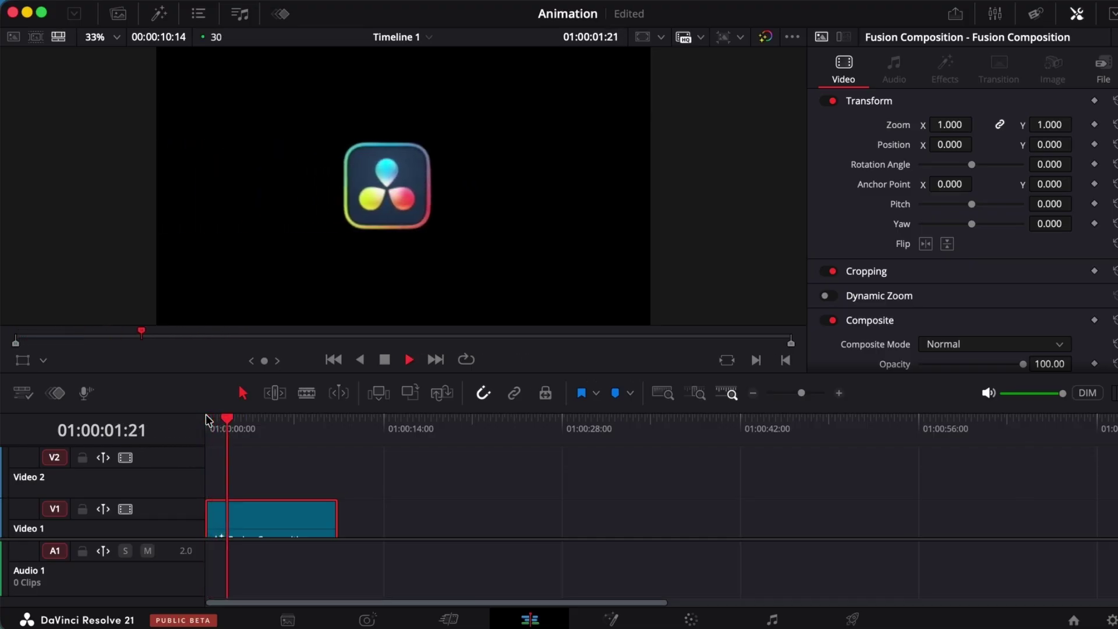
click(207, 419)
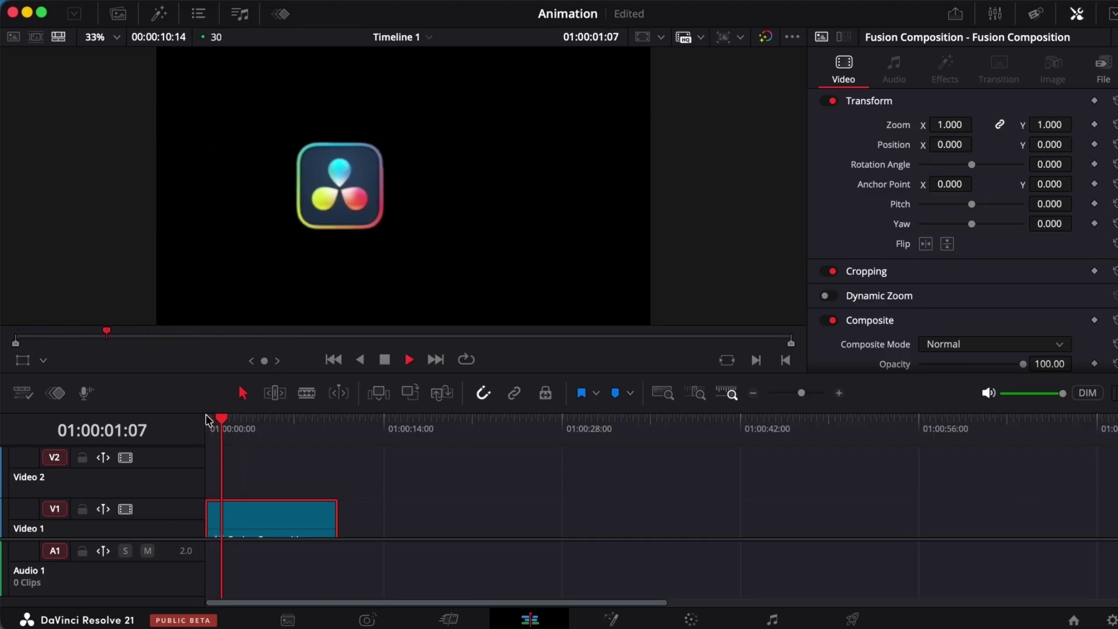
click(206, 418)
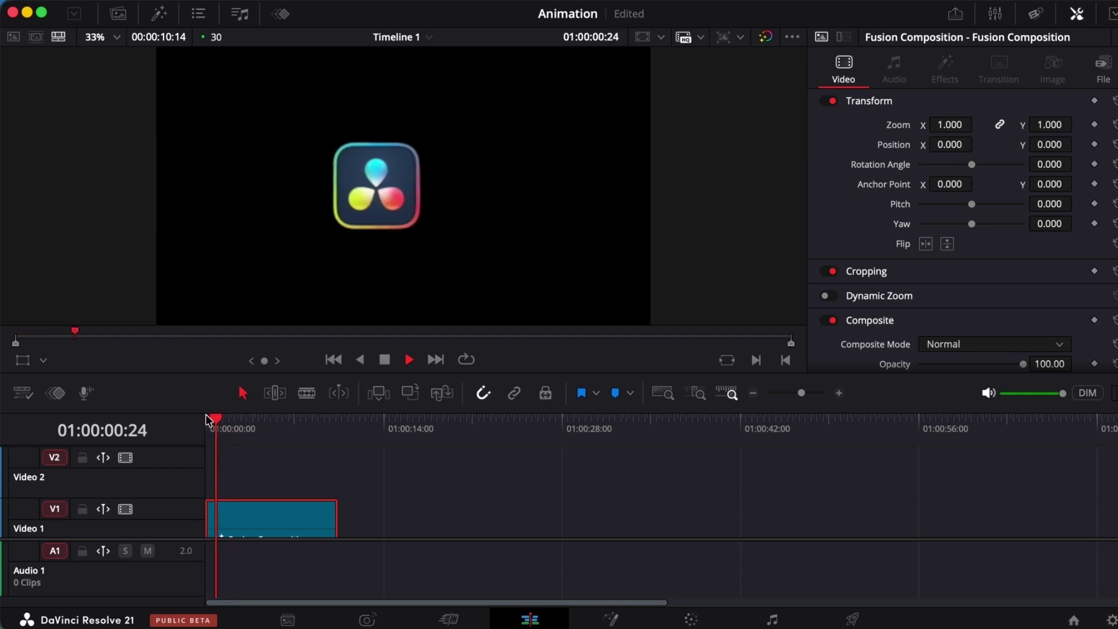
click(206, 419)
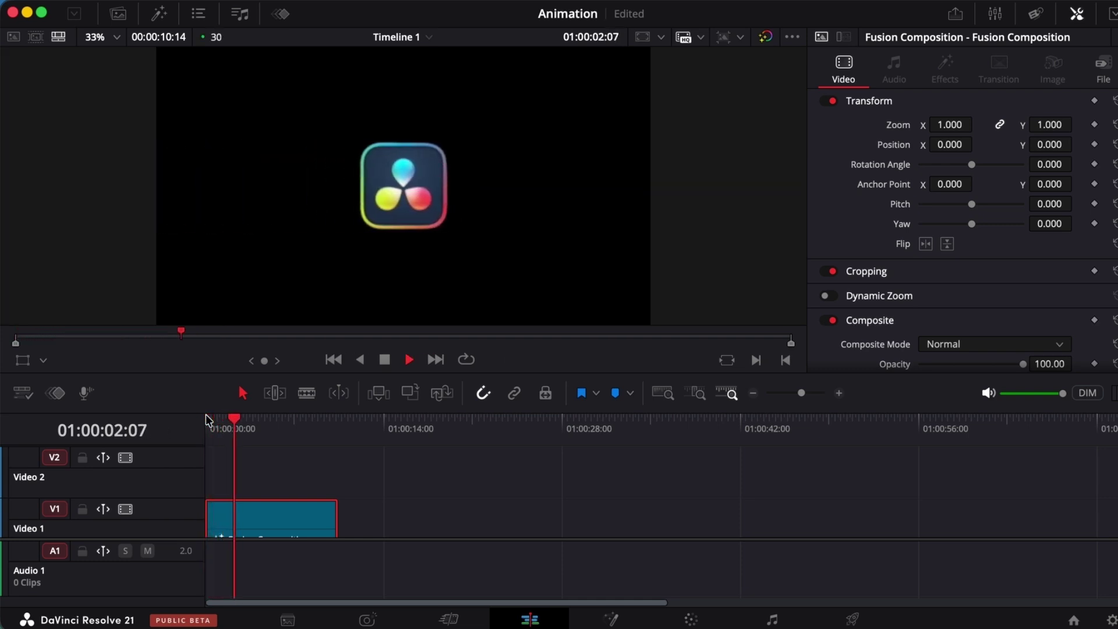
click(207, 418)
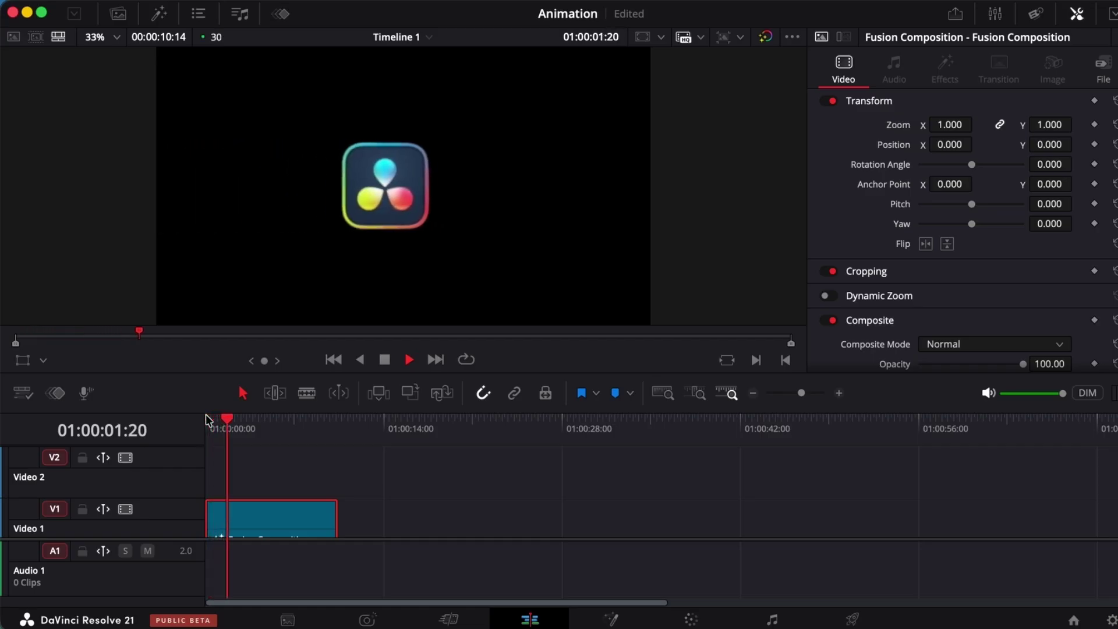
click(207, 418)
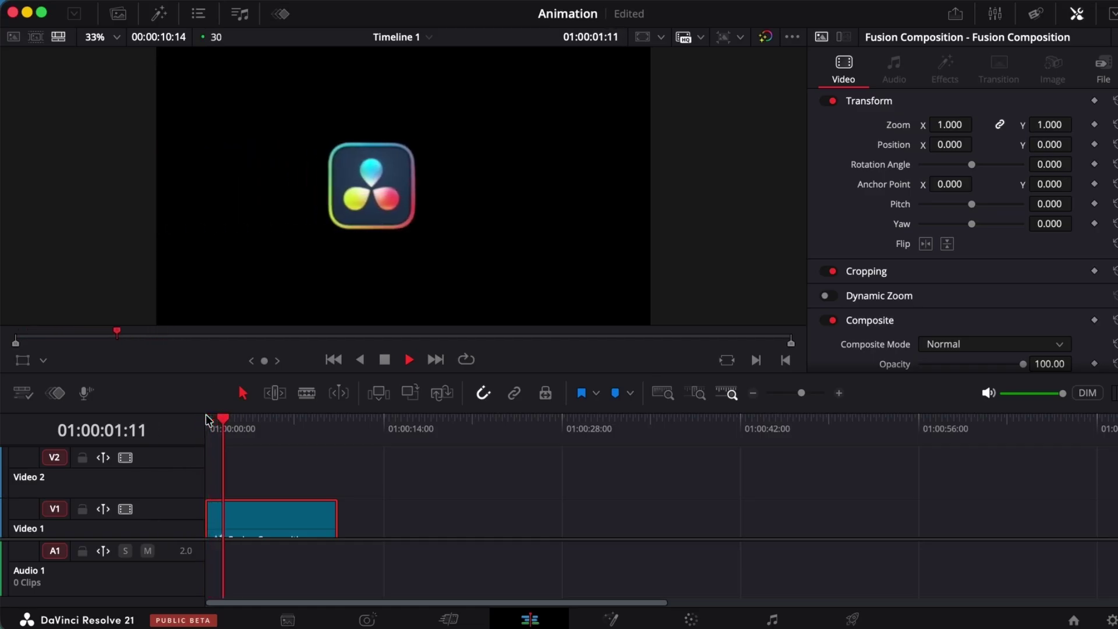
click(207, 418)
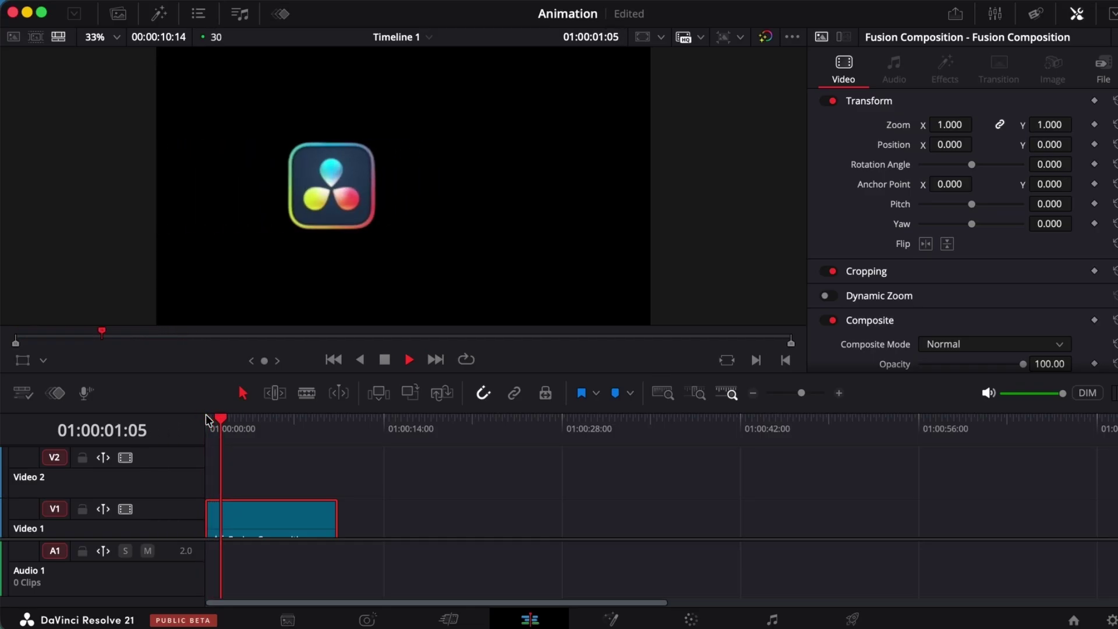
click(206, 419)
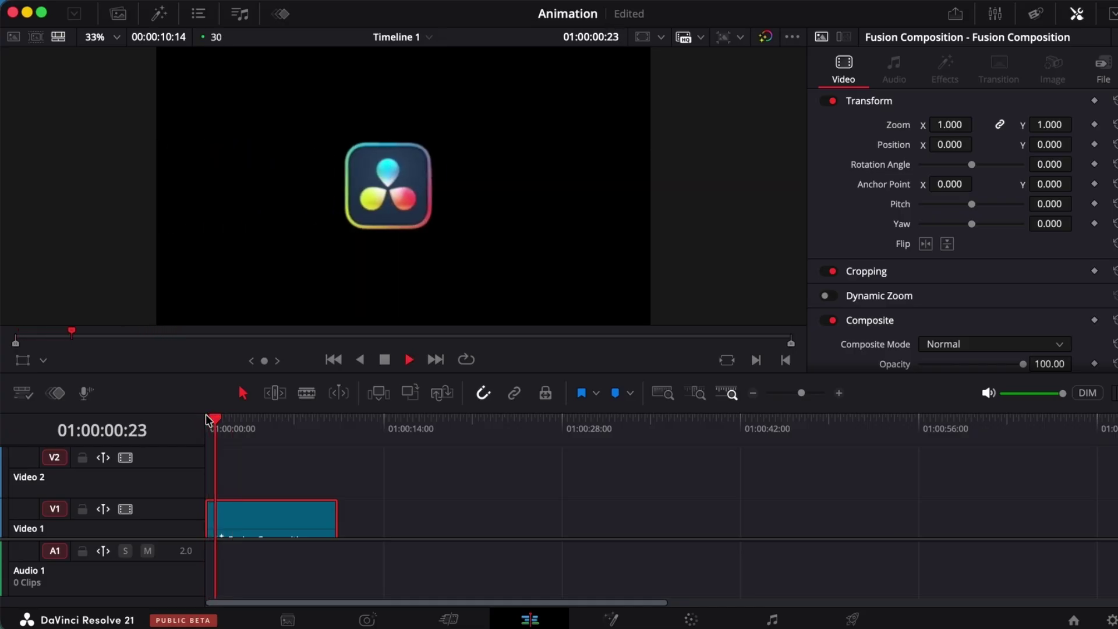